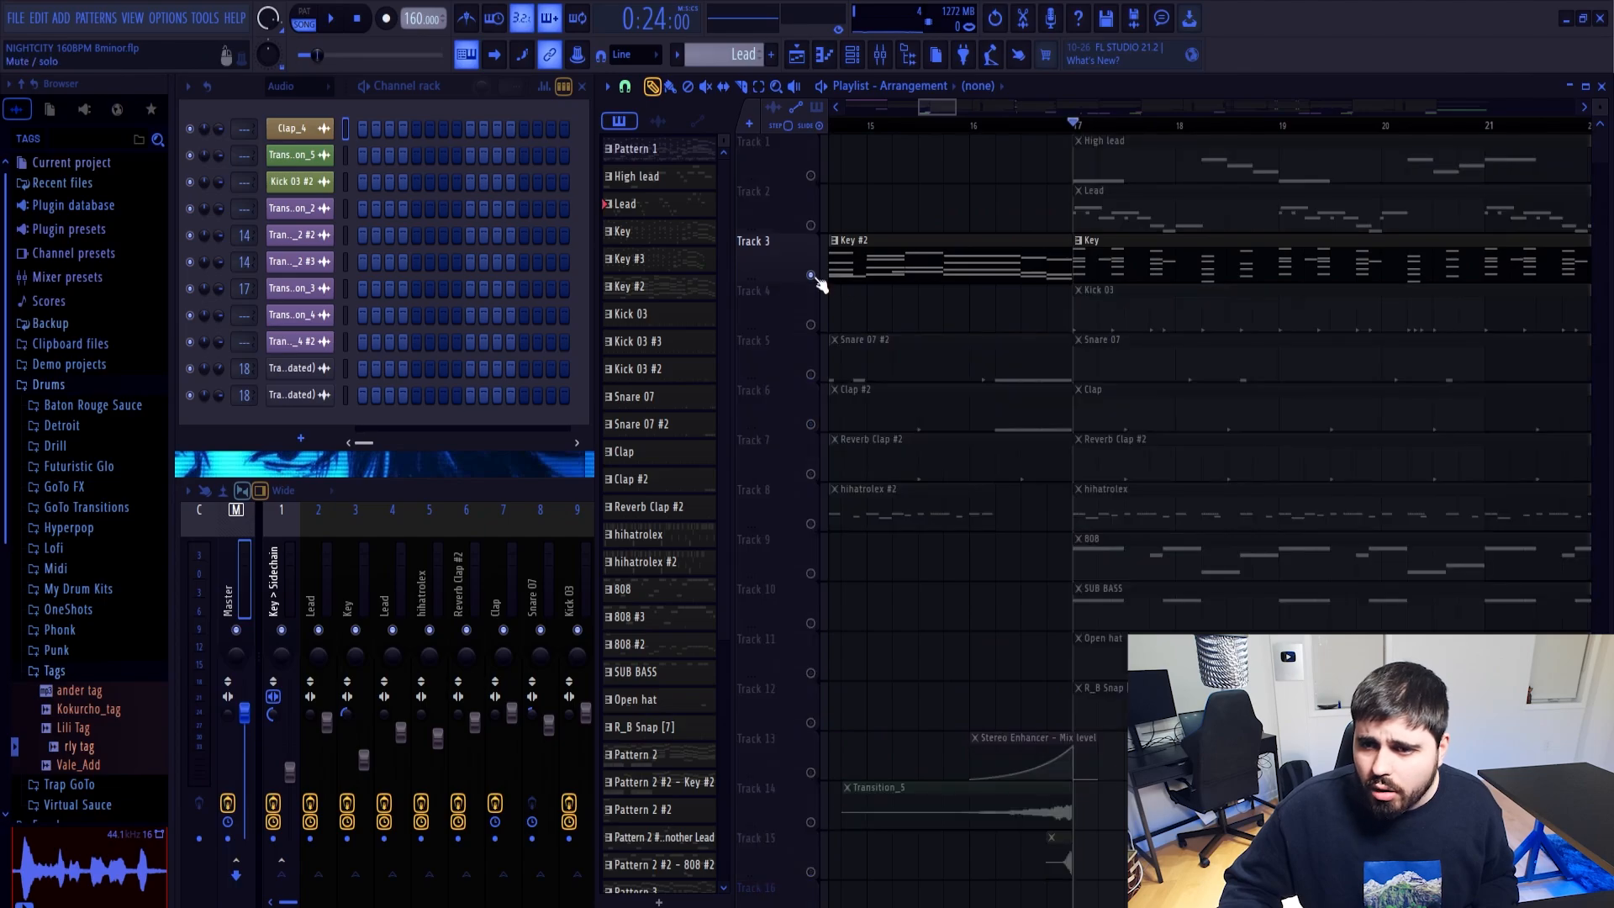
Play back the soloed Key track from bar 17 and from bar 9 of the arrangement
{"action": "key", "text": "space"}
{"action": "left_click_drag", "start_coordinate": [956, 107], "coordinate": [1071, 108]}
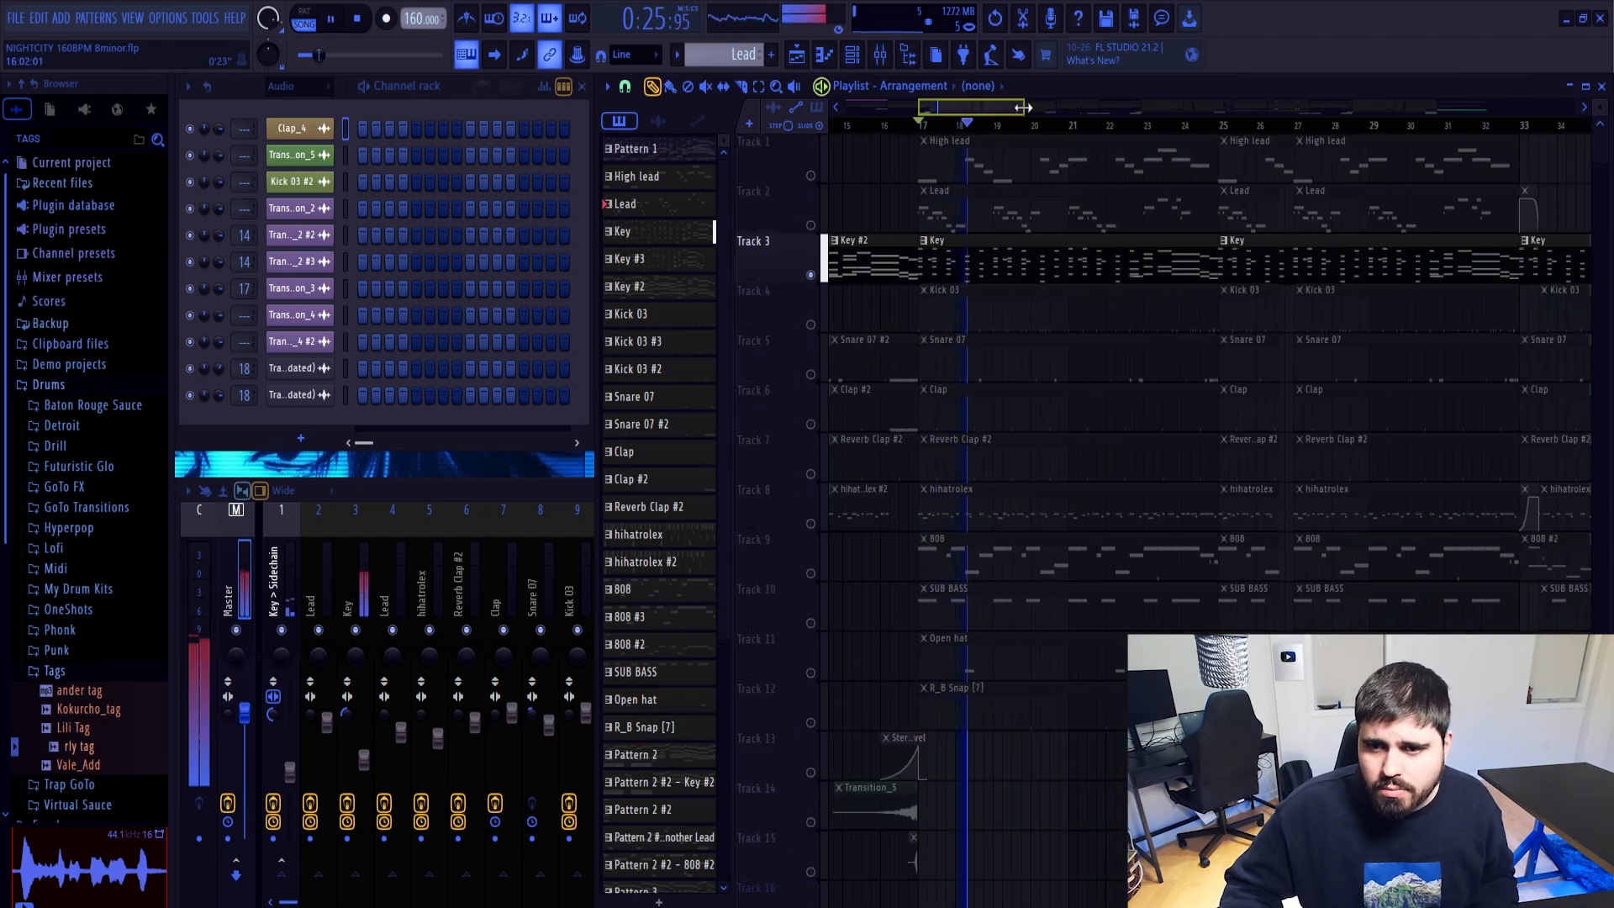
{"action": "key", "text": "space"}
{"action": "scroll", "coordinate": [891, 214], "scroll_direction": "left", "scroll_amount": 5}
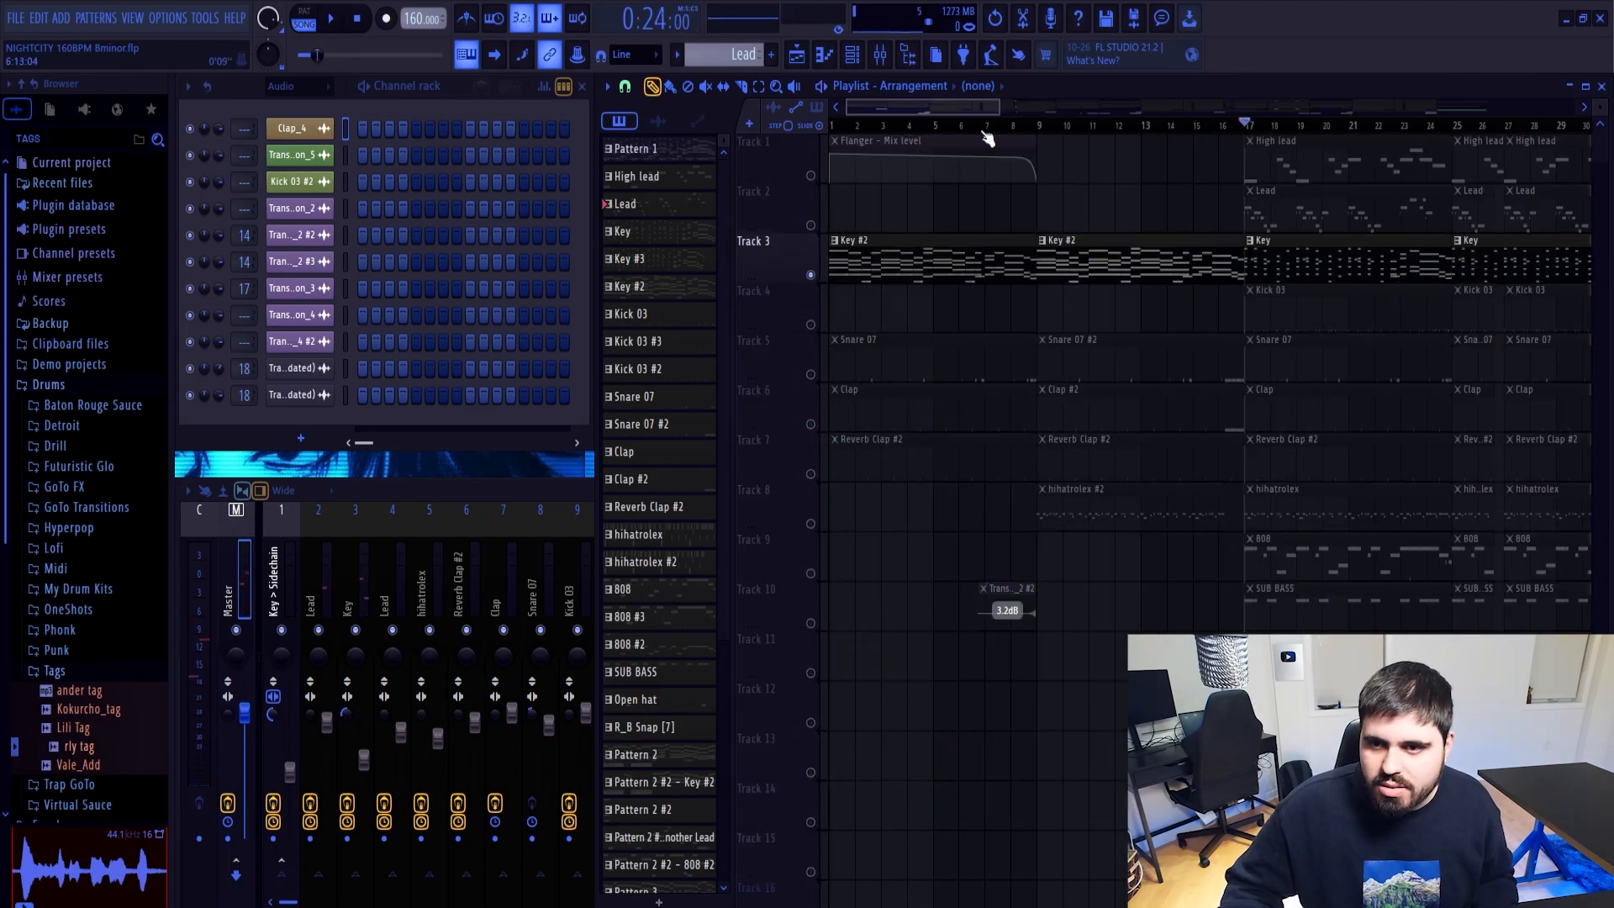
{"action": "left_click", "coordinate": [1042, 127]}
{"action": "key", "text": "space"}
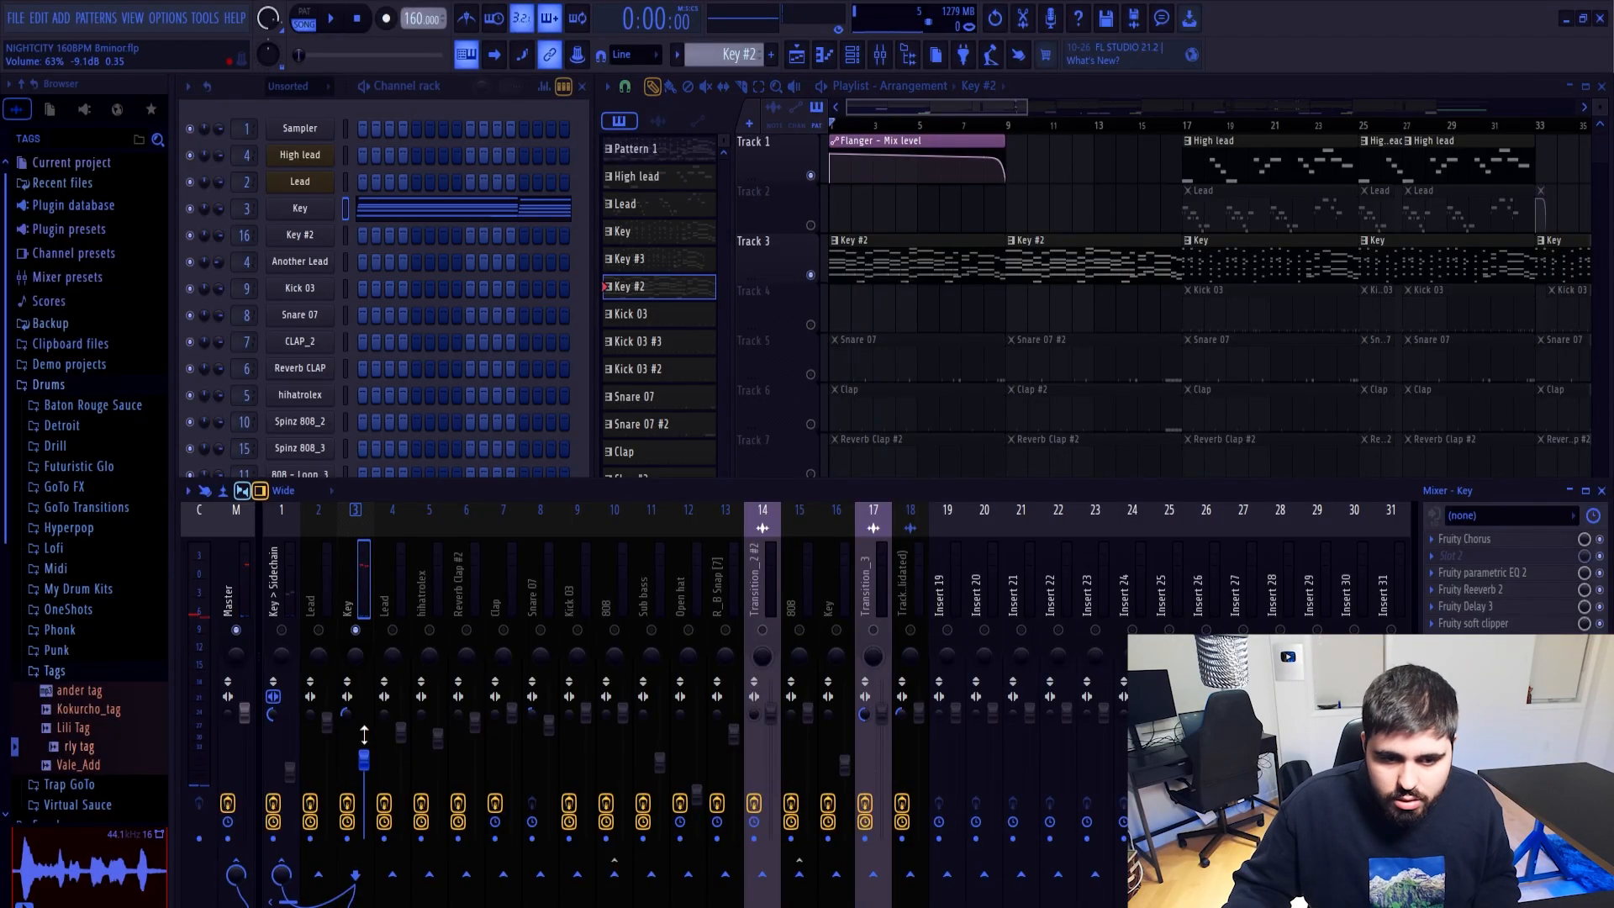
Create a volume automation clip for the Key mixer track over bars 1 to 9 on Track 2
{"action": "right_click", "coordinate": [364, 756]}
{"action": "left_click", "coordinate": [1002, 174]}
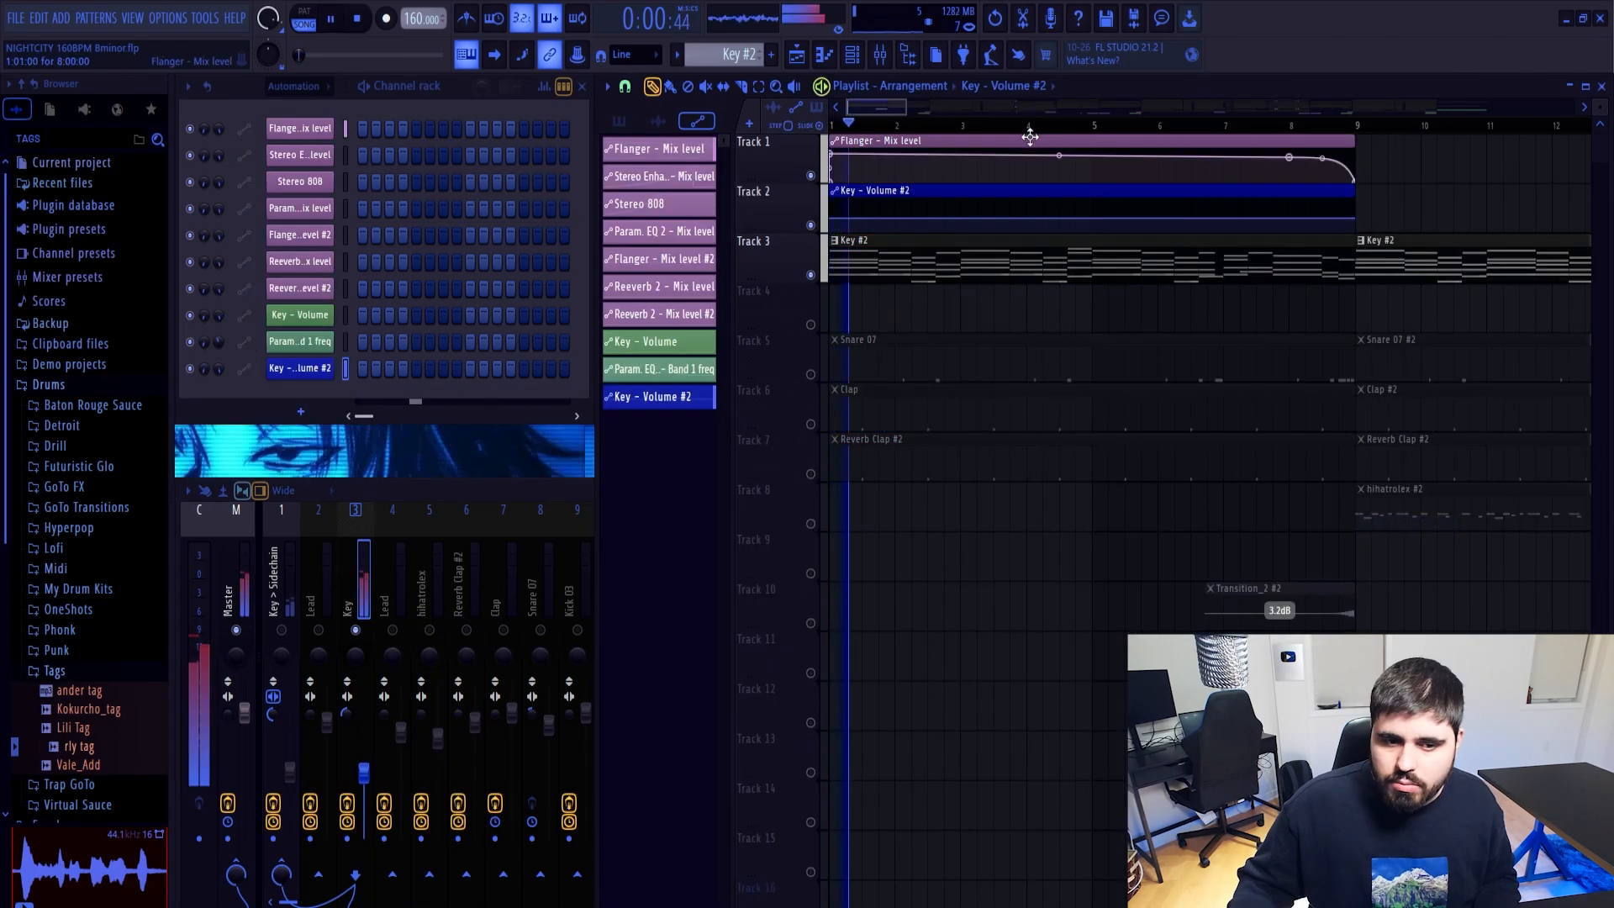
{"action": "scroll", "coordinate": [1068, 168], "scroll_direction": "down", "scroll_amount": 3}
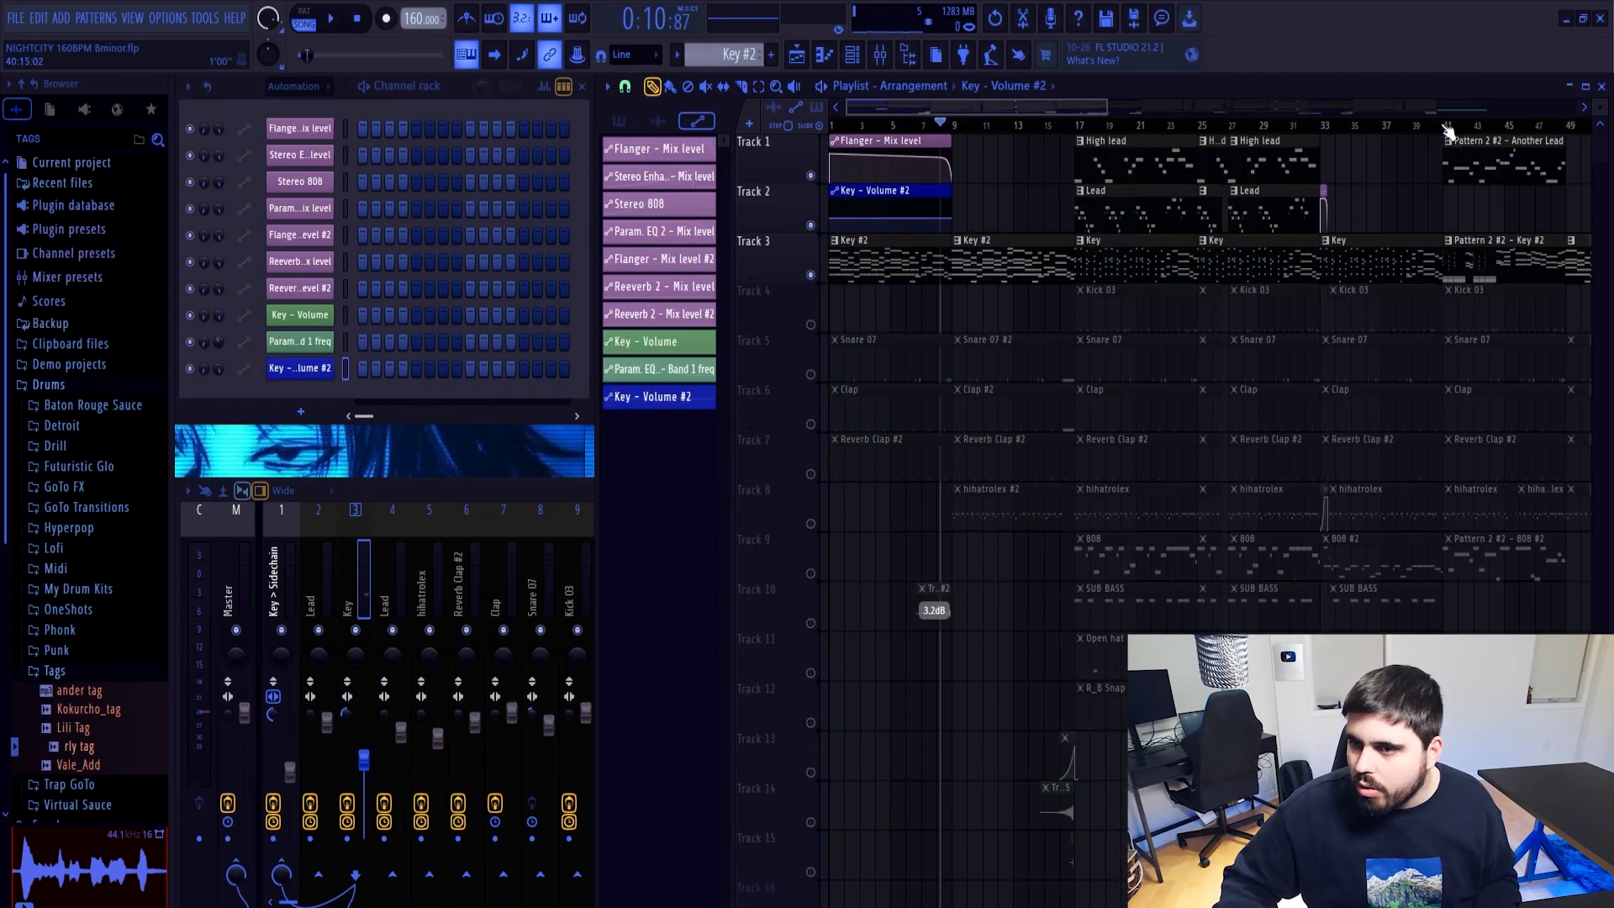
Play the arrangement from bar 41, where the Pattern 2 #2 section begins
{"action": "left_click", "coordinate": [1445, 126]}
{"action": "left_click_drag", "start_coordinate": [992, 108], "coordinate": [1103, 114]}
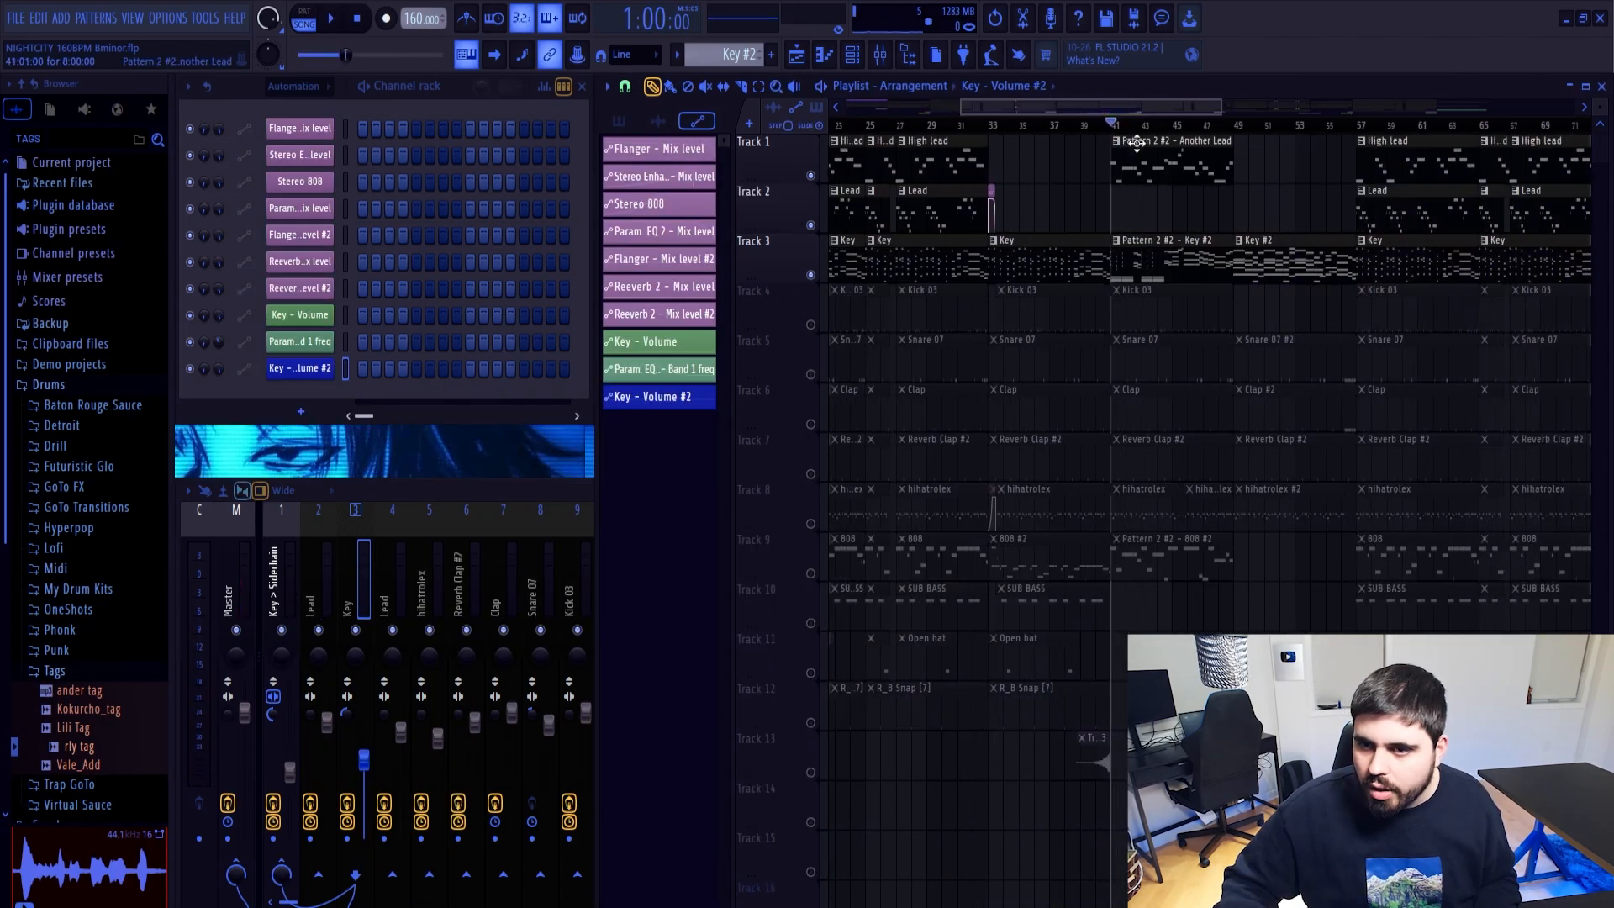
{"action": "key", "text": "space"}
{"action": "scroll", "coordinate": [1126, 168], "scroll_direction": "up", "scroll_amount": 4}
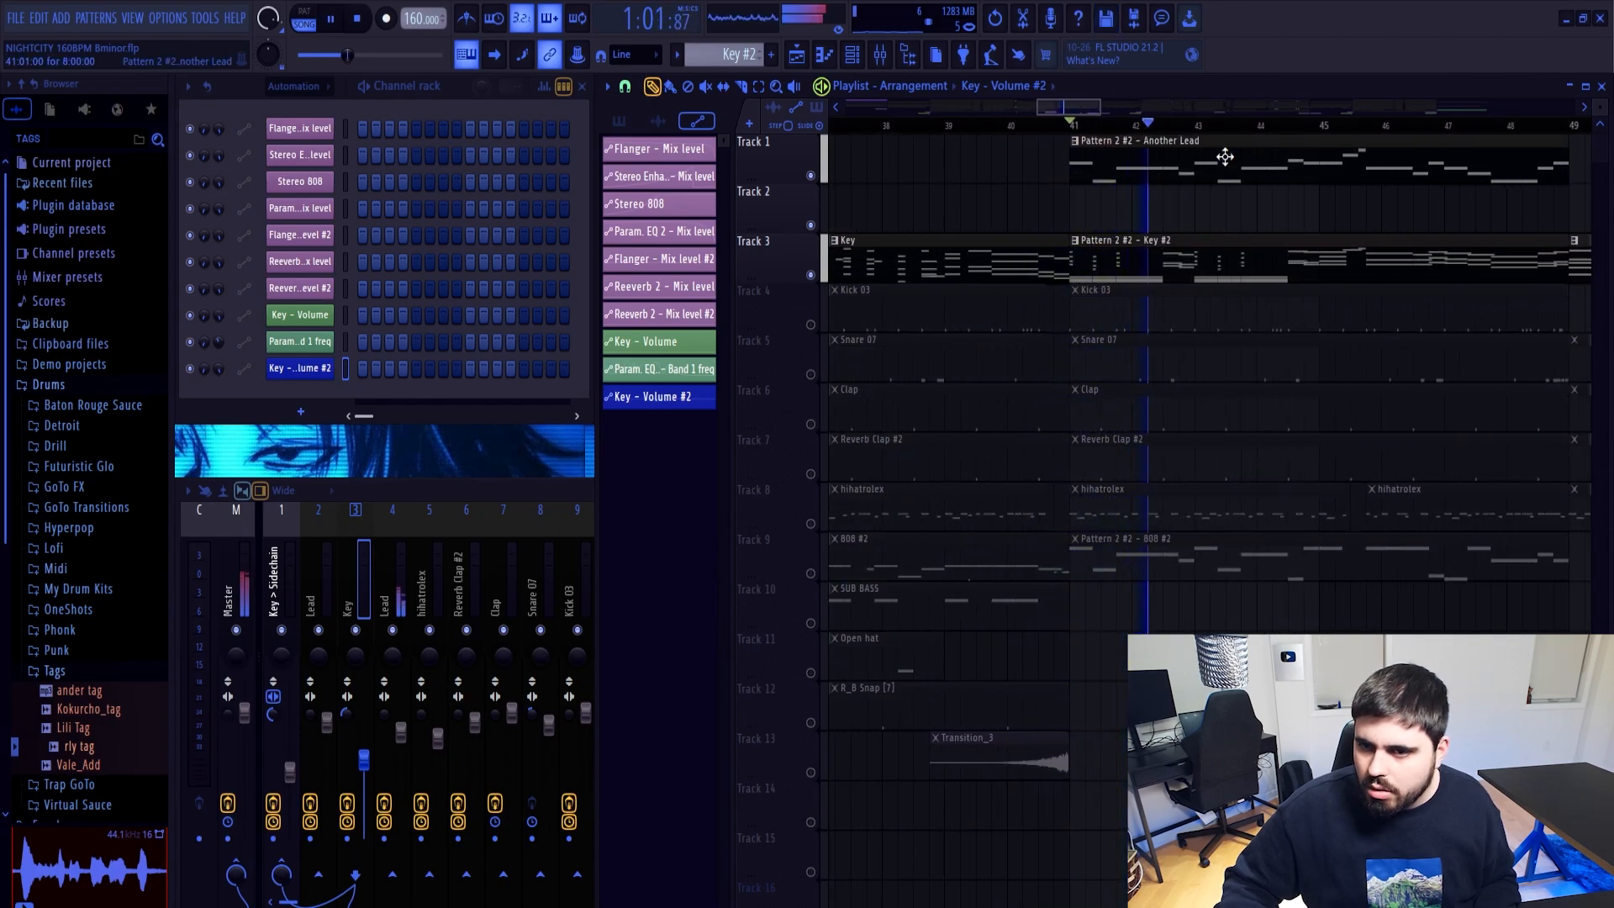
Examine the Pattern 2 #2 - Key #2 notes in the piano roll and the Key #2 channel's sampler settings, and stop playback
{"action": "double_click", "coordinate": [1186, 239]}
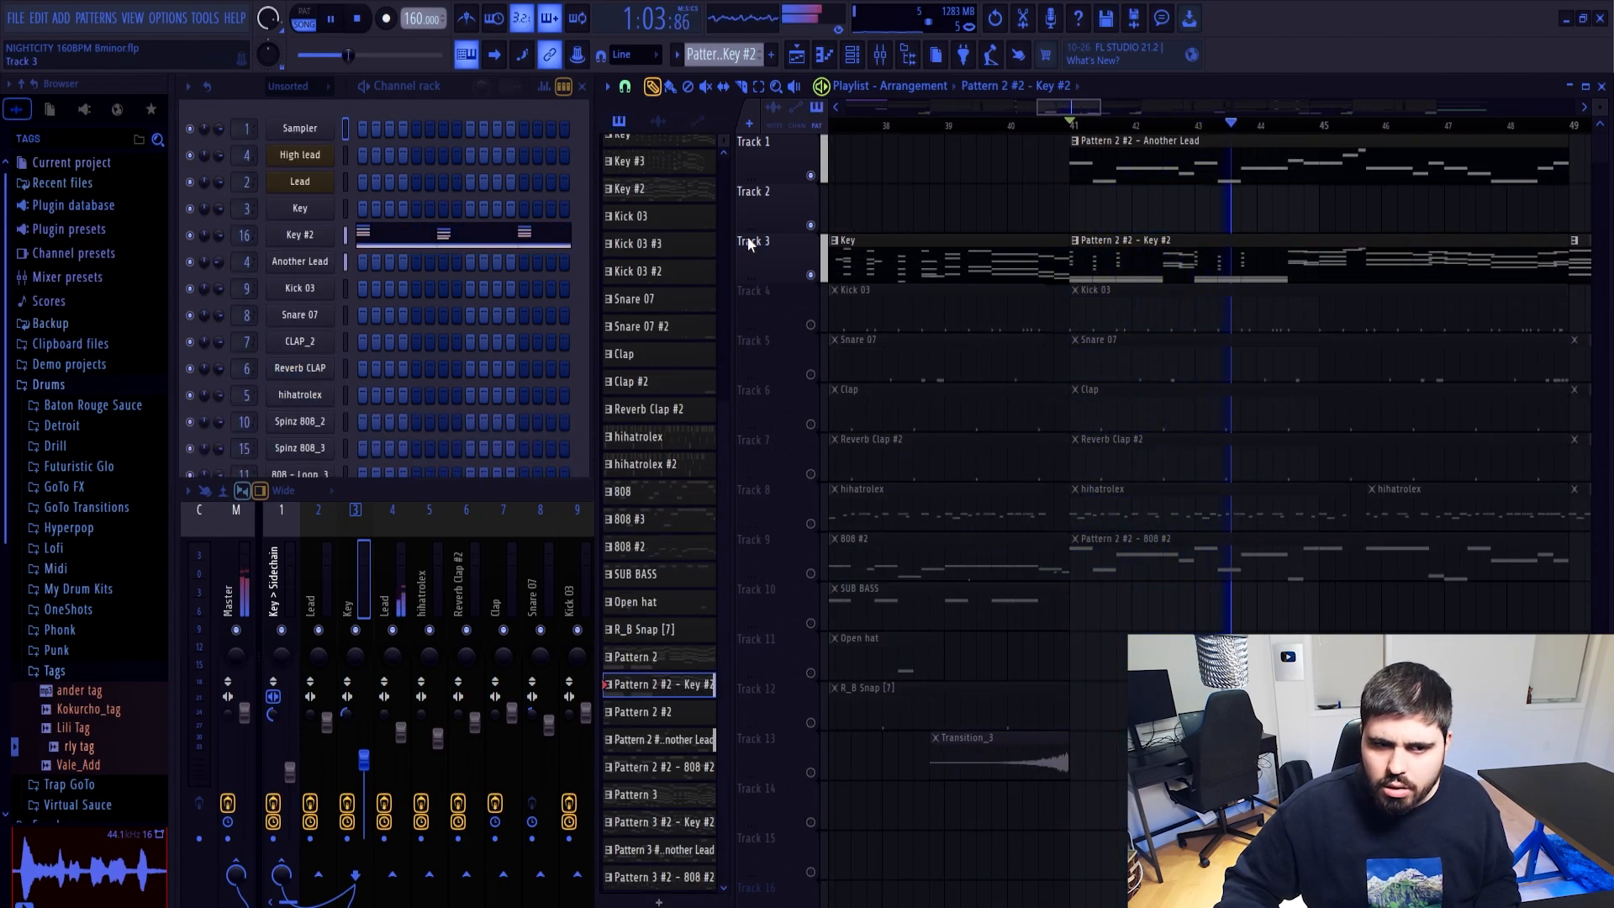
{"action": "left_click", "coordinate": [481, 239]}
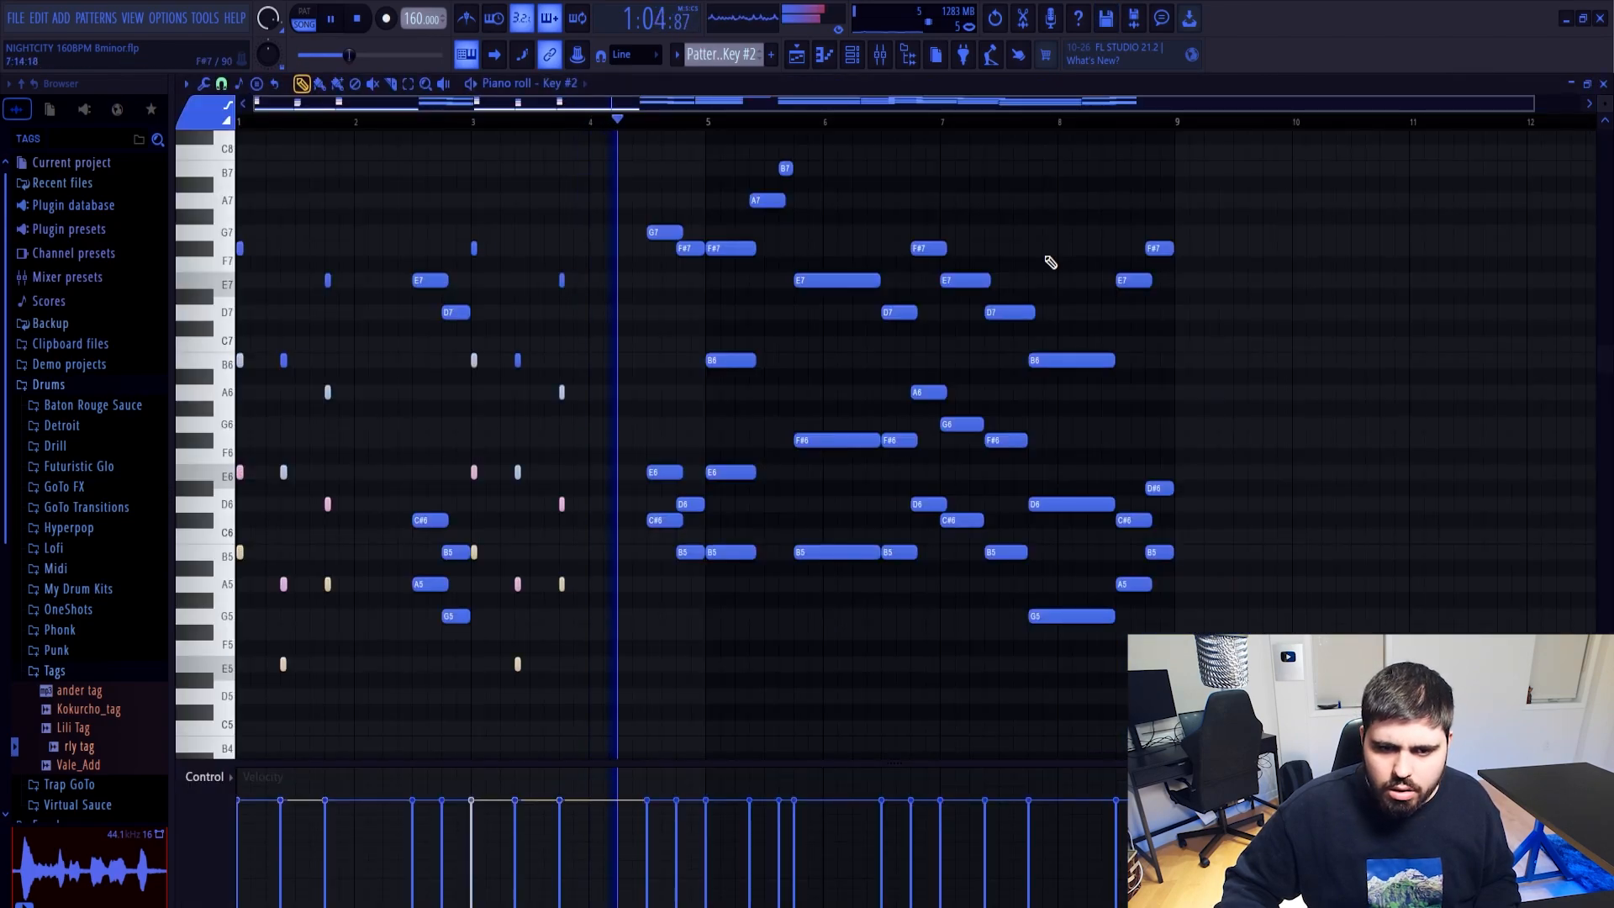
{"action": "left_click", "coordinate": [1603, 84]}
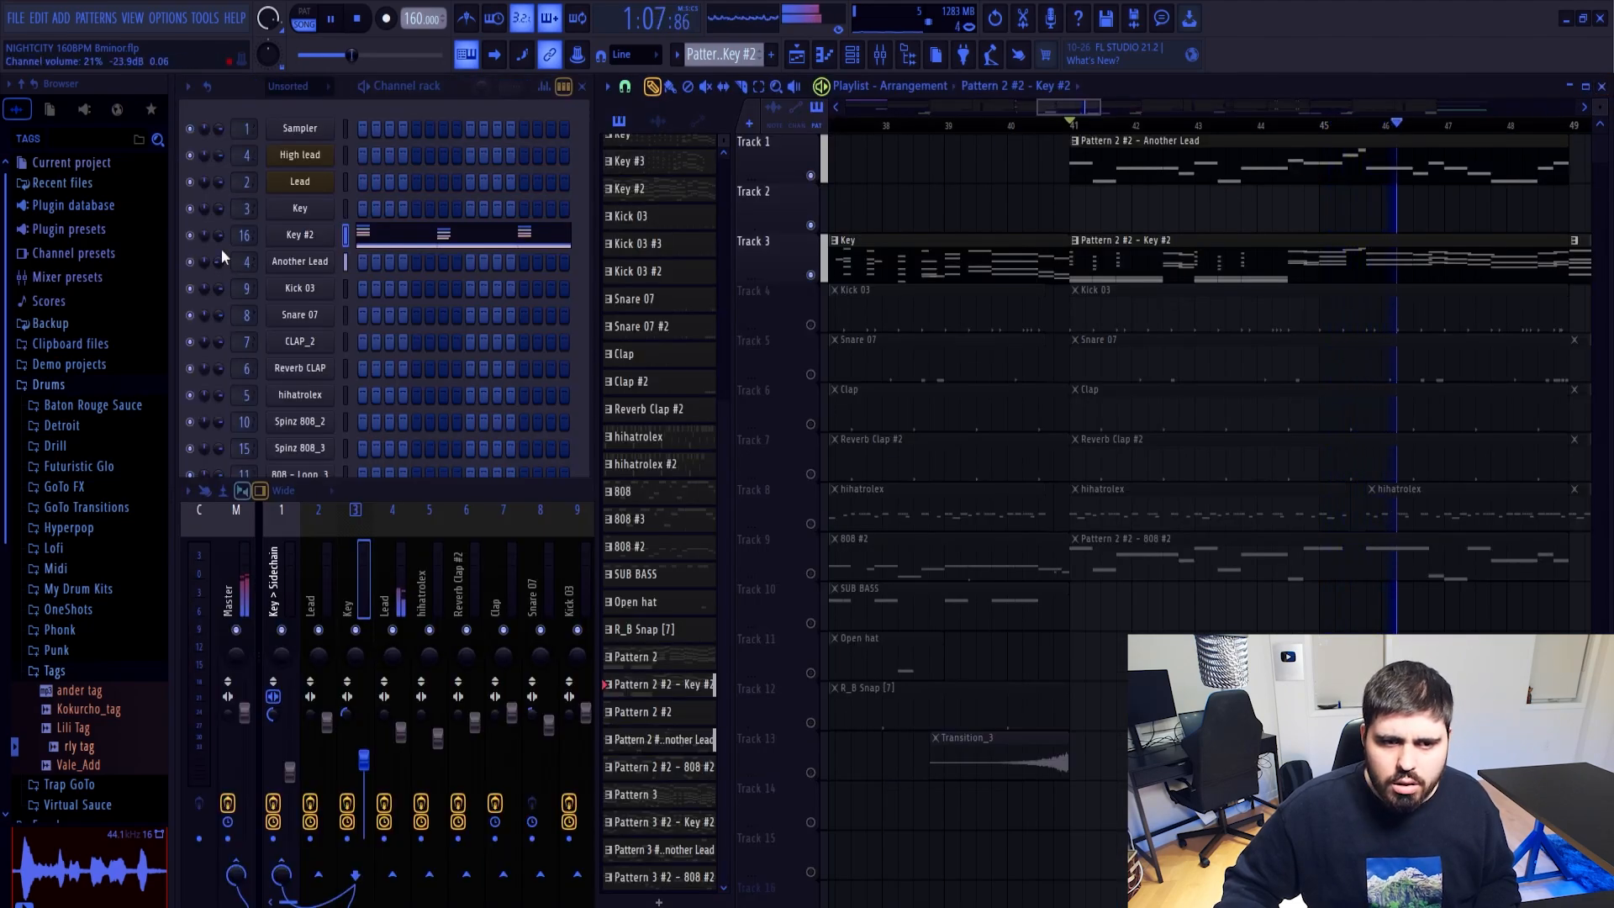
{"action": "left_click", "coordinate": [301, 234]}
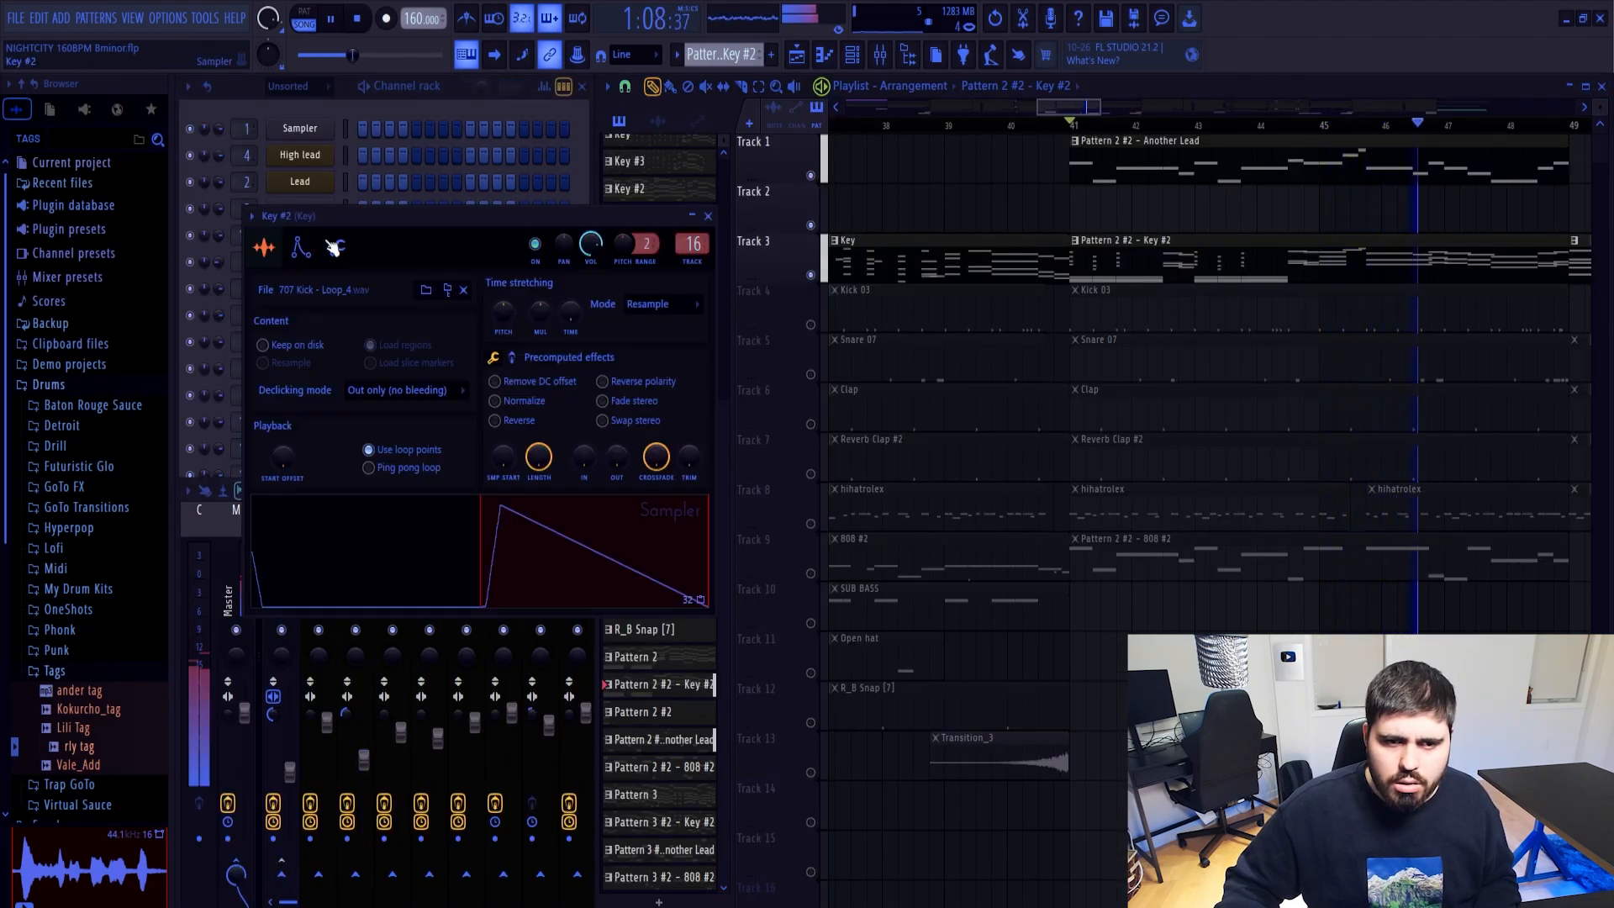
{"action": "left_click", "coordinate": [709, 221]}
{"action": "key", "text": "space"}
Return the playhead to bar 1, solo Track 5 and check the Snare 07 channel's sample
{"action": "left_click_drag", "start_coordinate": [1106, 108], "coordinate": [1197, 129]}
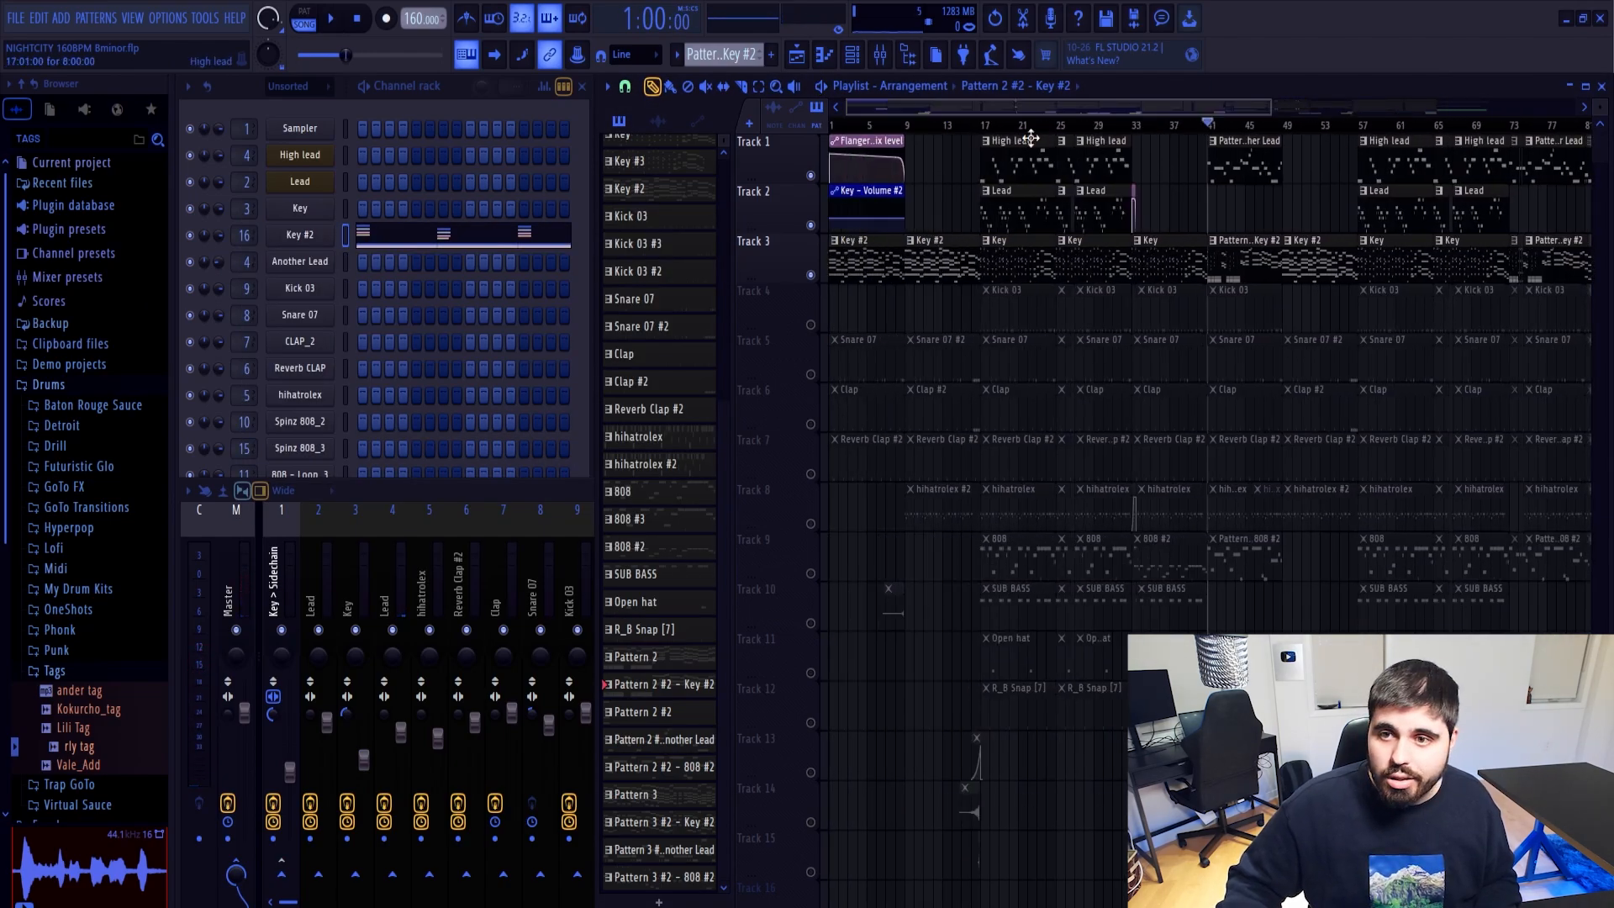
{"action": "left_click", "coordinate": [832, 125]}
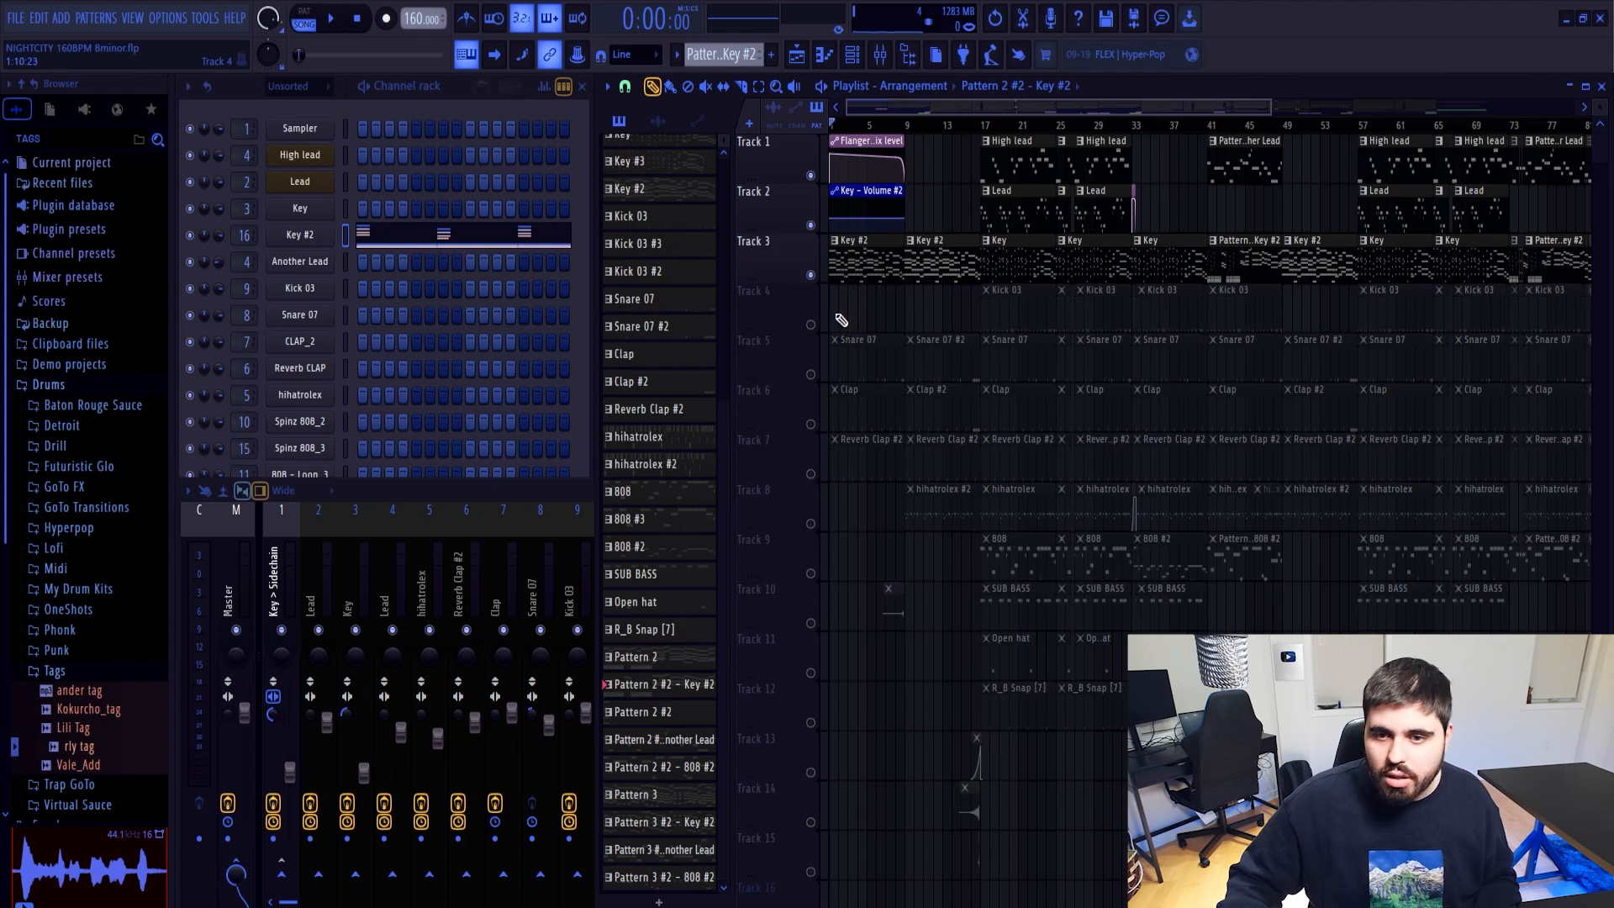
{"action": "right_click", "coordinate": [812, 376]}
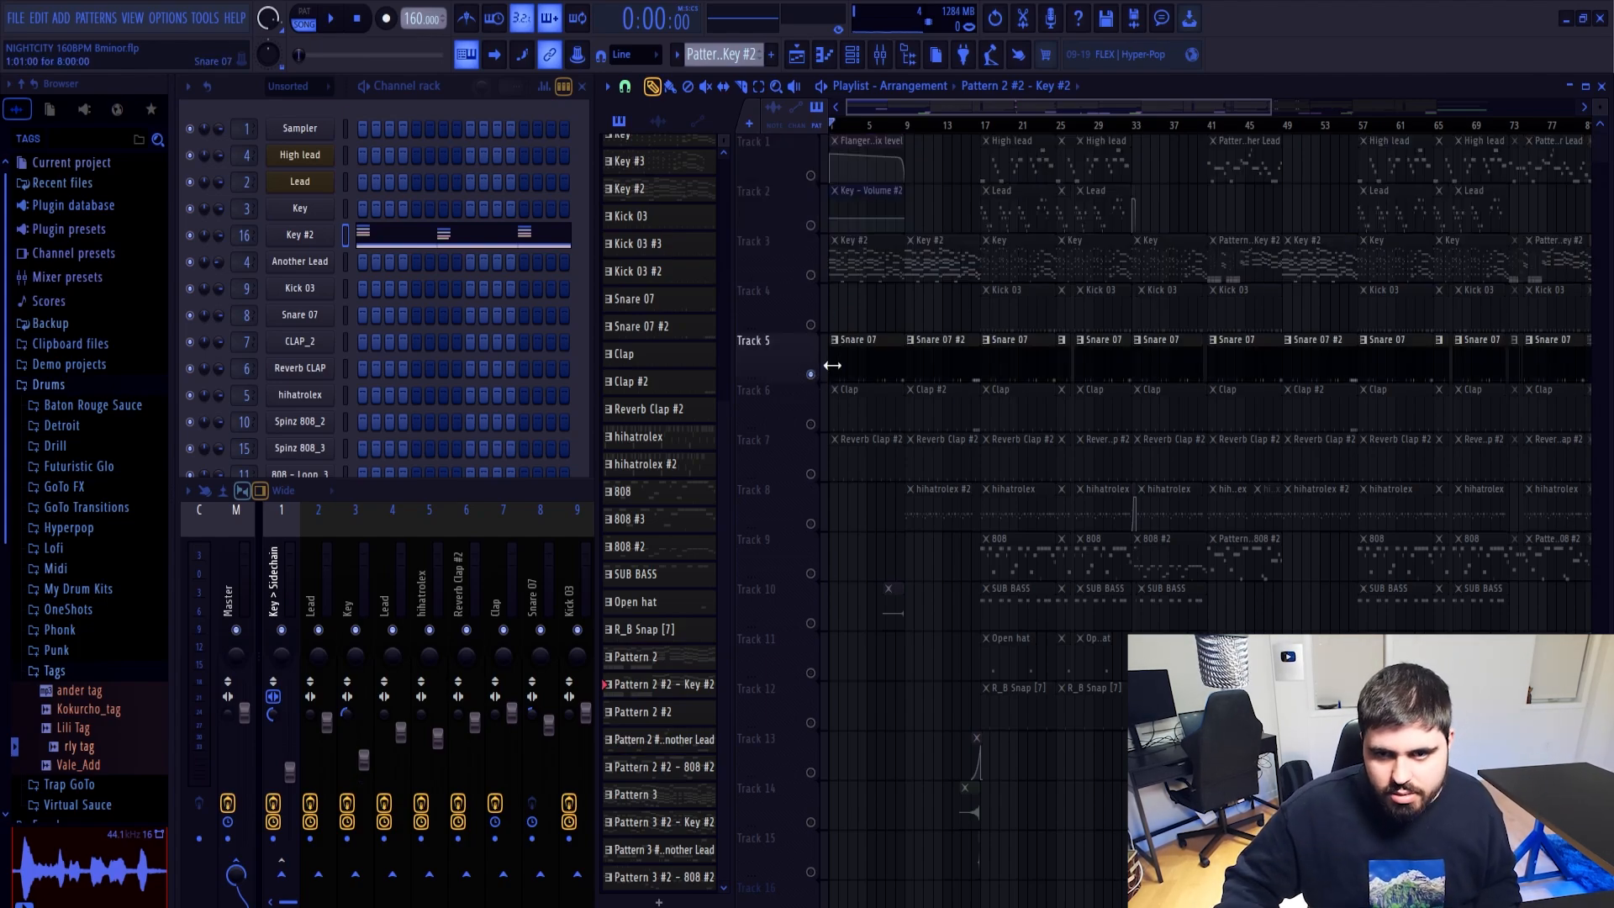
{"action": "left_click", "coordinate": [831, 364]}
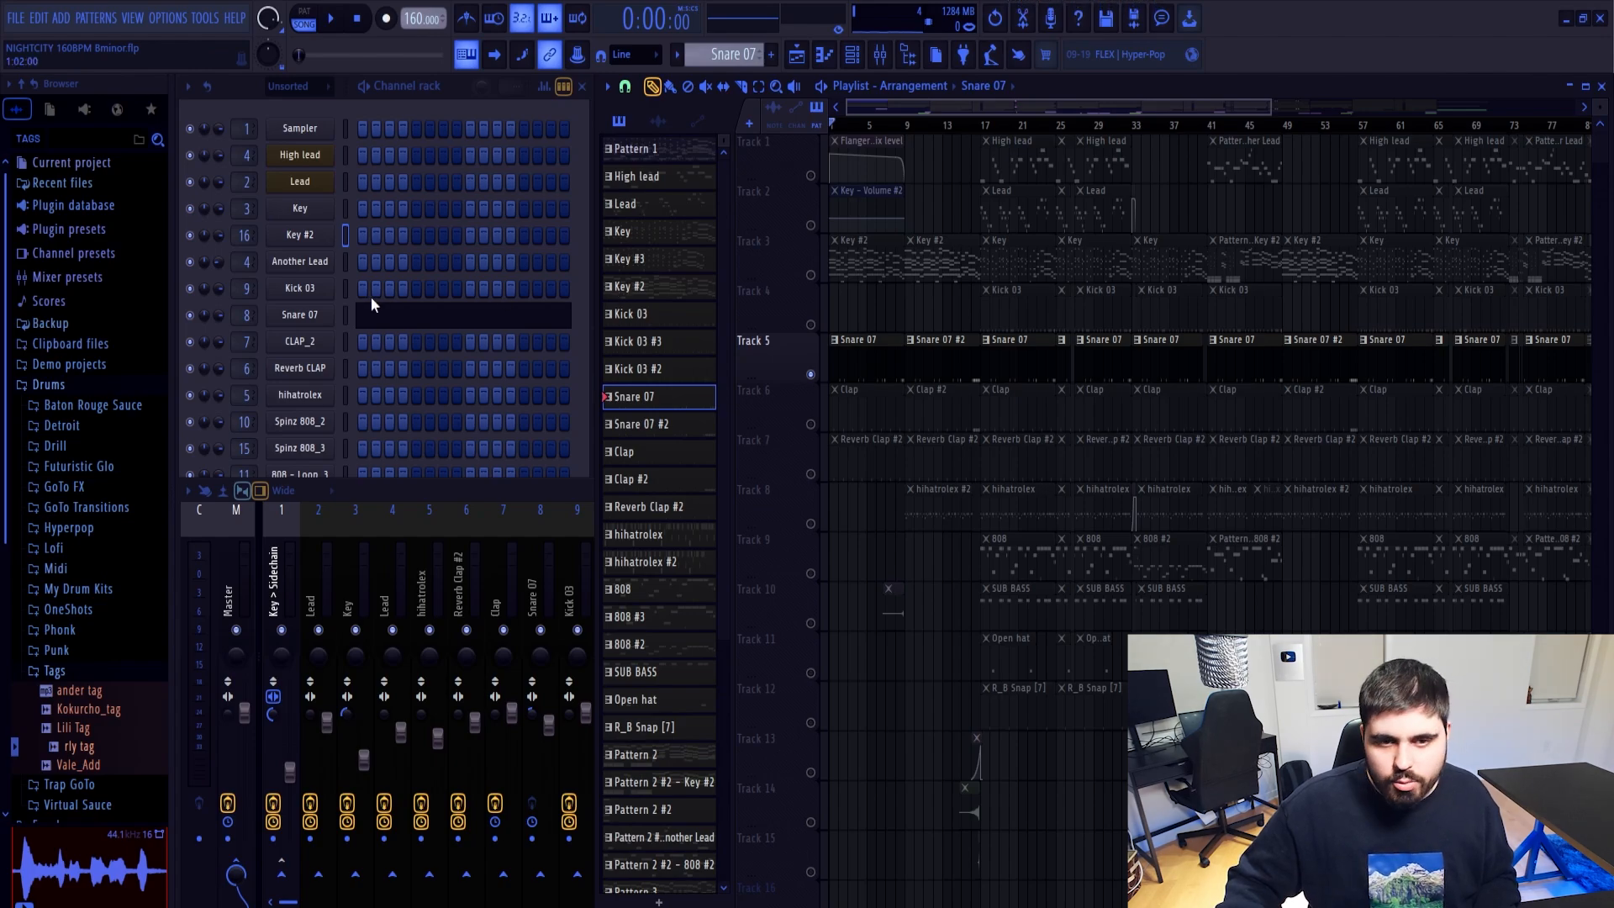
{"action": "left_click", "coordinate": [300, 314]}
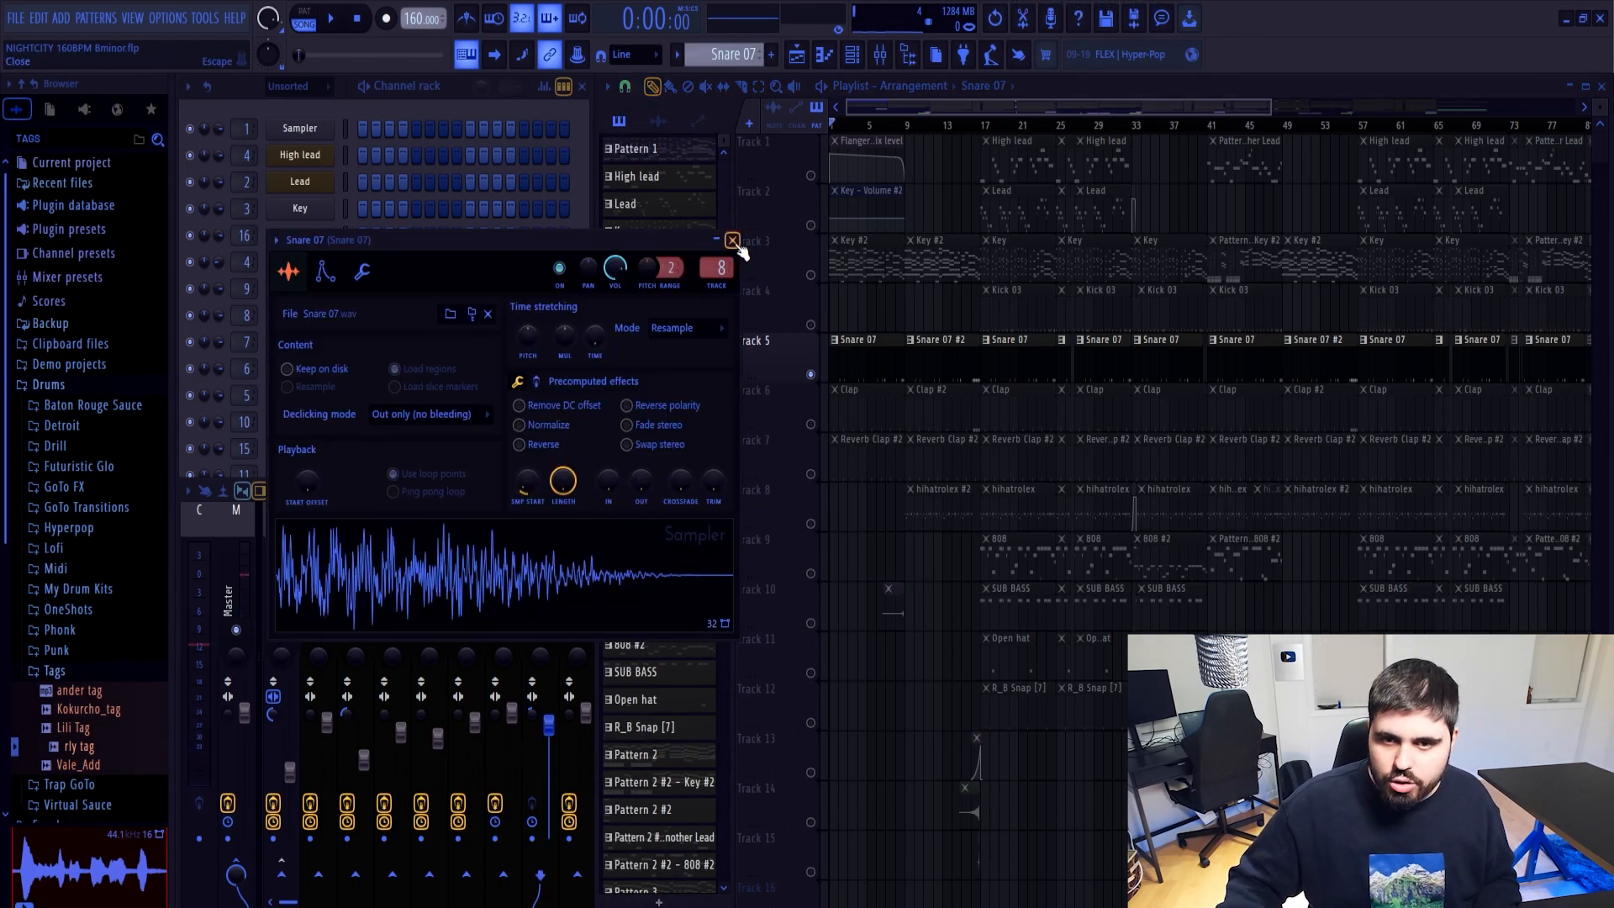
{"action": "left_click", "coordinate": [733, 244]}
Preview the Clap pattern's CLAP_2 sample and enable Track 6 in the playlist
{"action": "left_click", "coordinate": [854, 407]}
{"action": "left_click", "coordinate": [318, 343]}
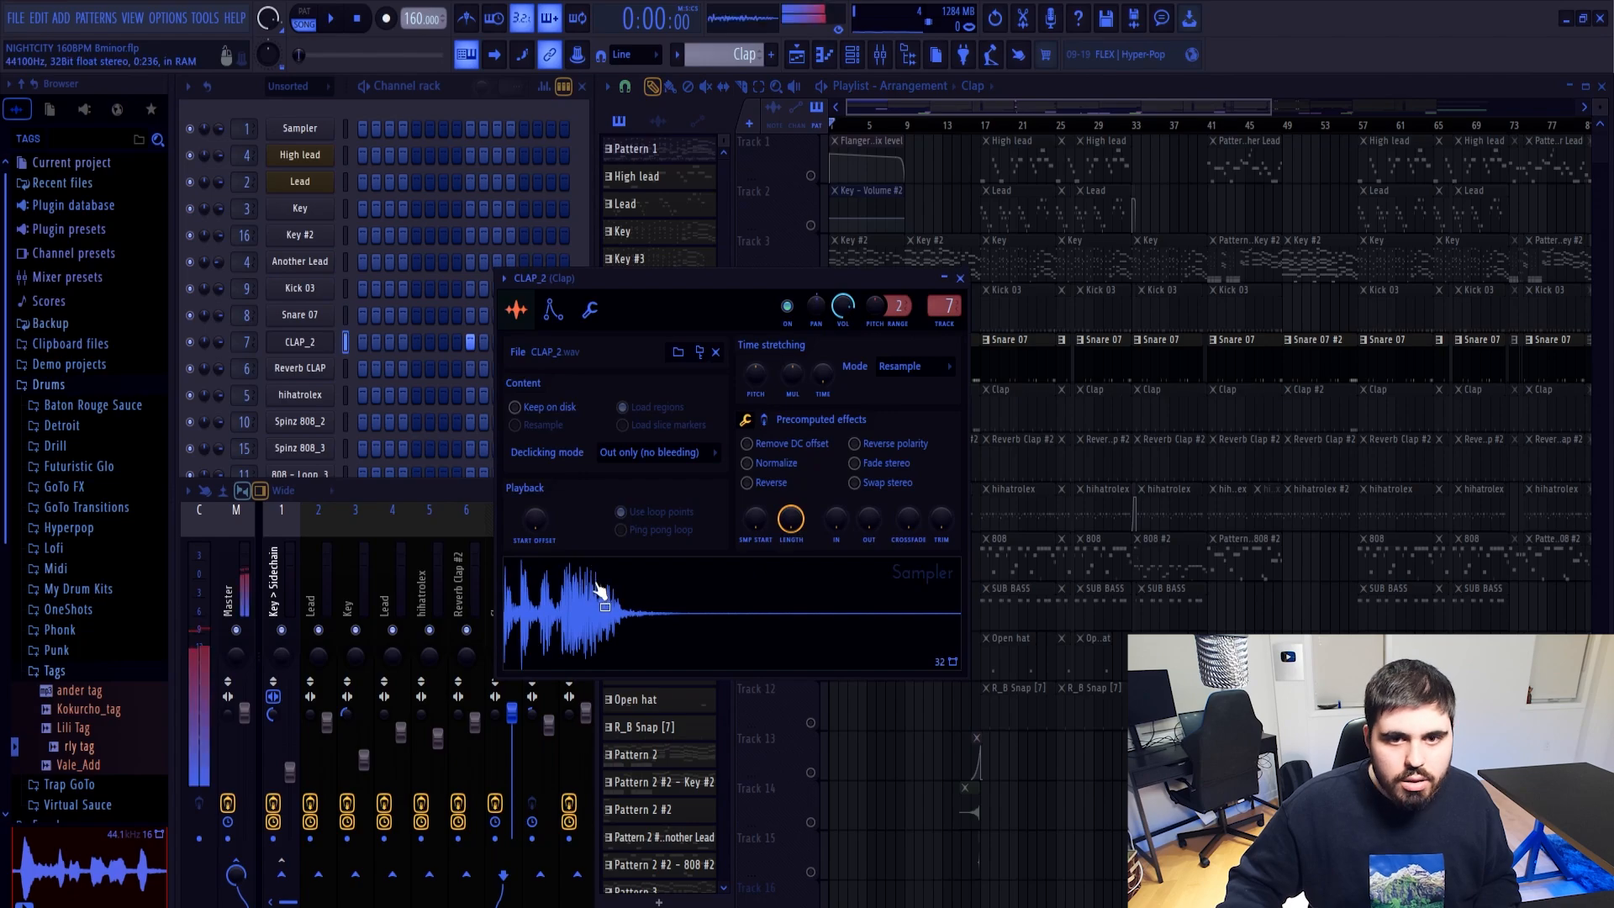
{"action": "left_click", "coordinate": [951, 278]}
{"action": "left_click", "coordinate": [810, 425]}
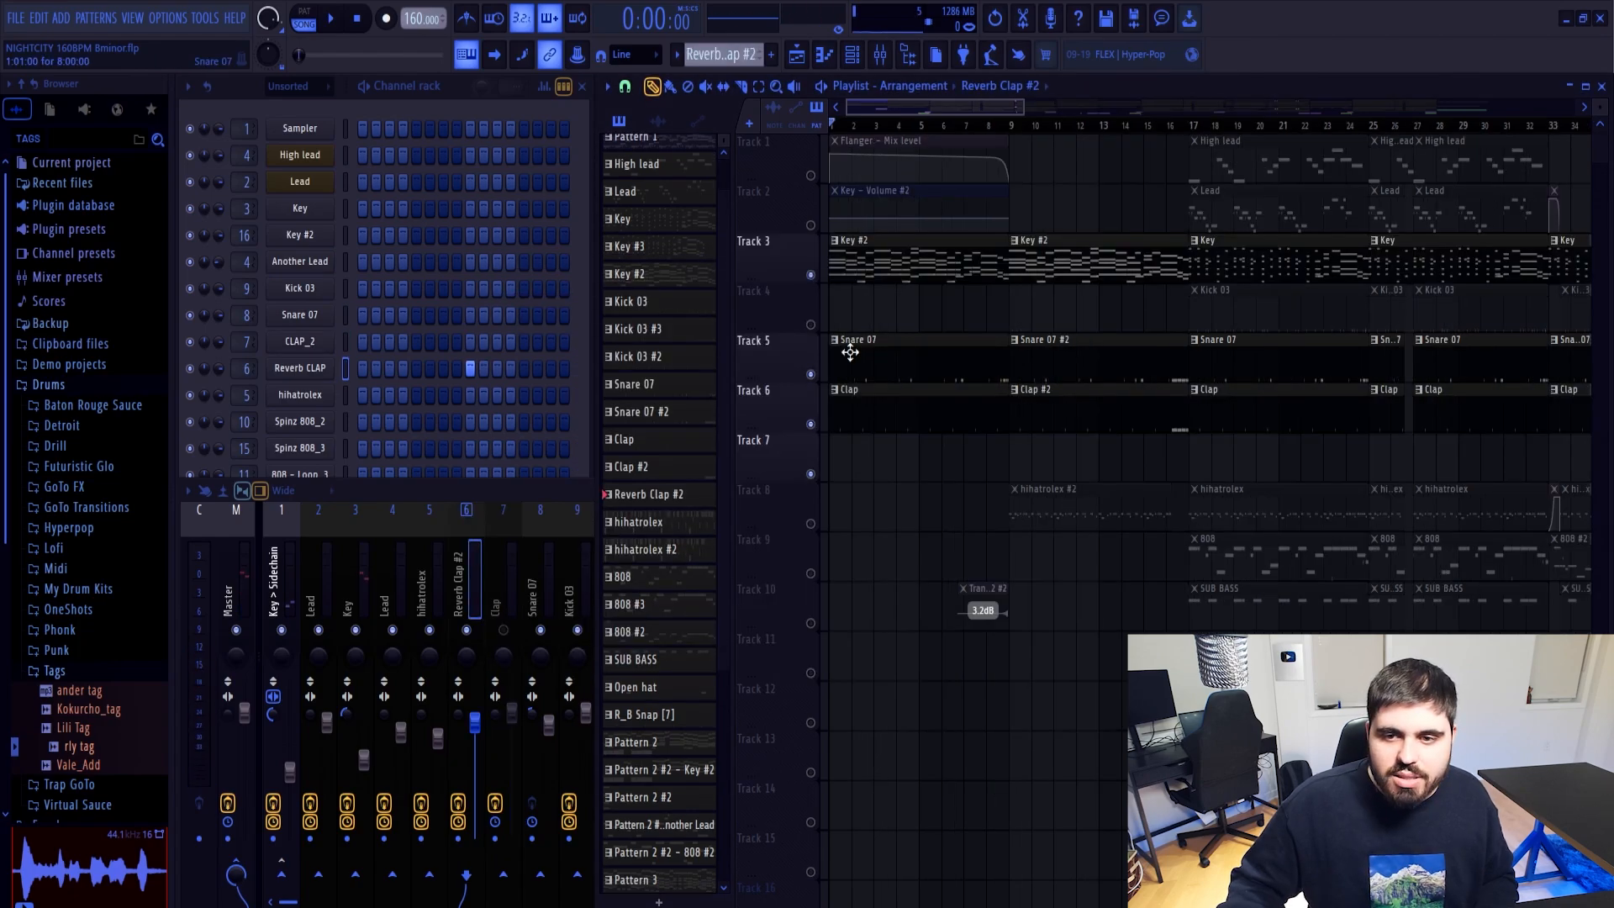
In the Snare 07 pattern, build a quick three-hit C5 roll near the end of bar 4 and add a single closing hit
{"action": "double_click", "coordinate": [850, 351]}
{"action": "scroll", "coordinate": [893, 399], "scroll_direction": "down", "scroll_amount": 3}
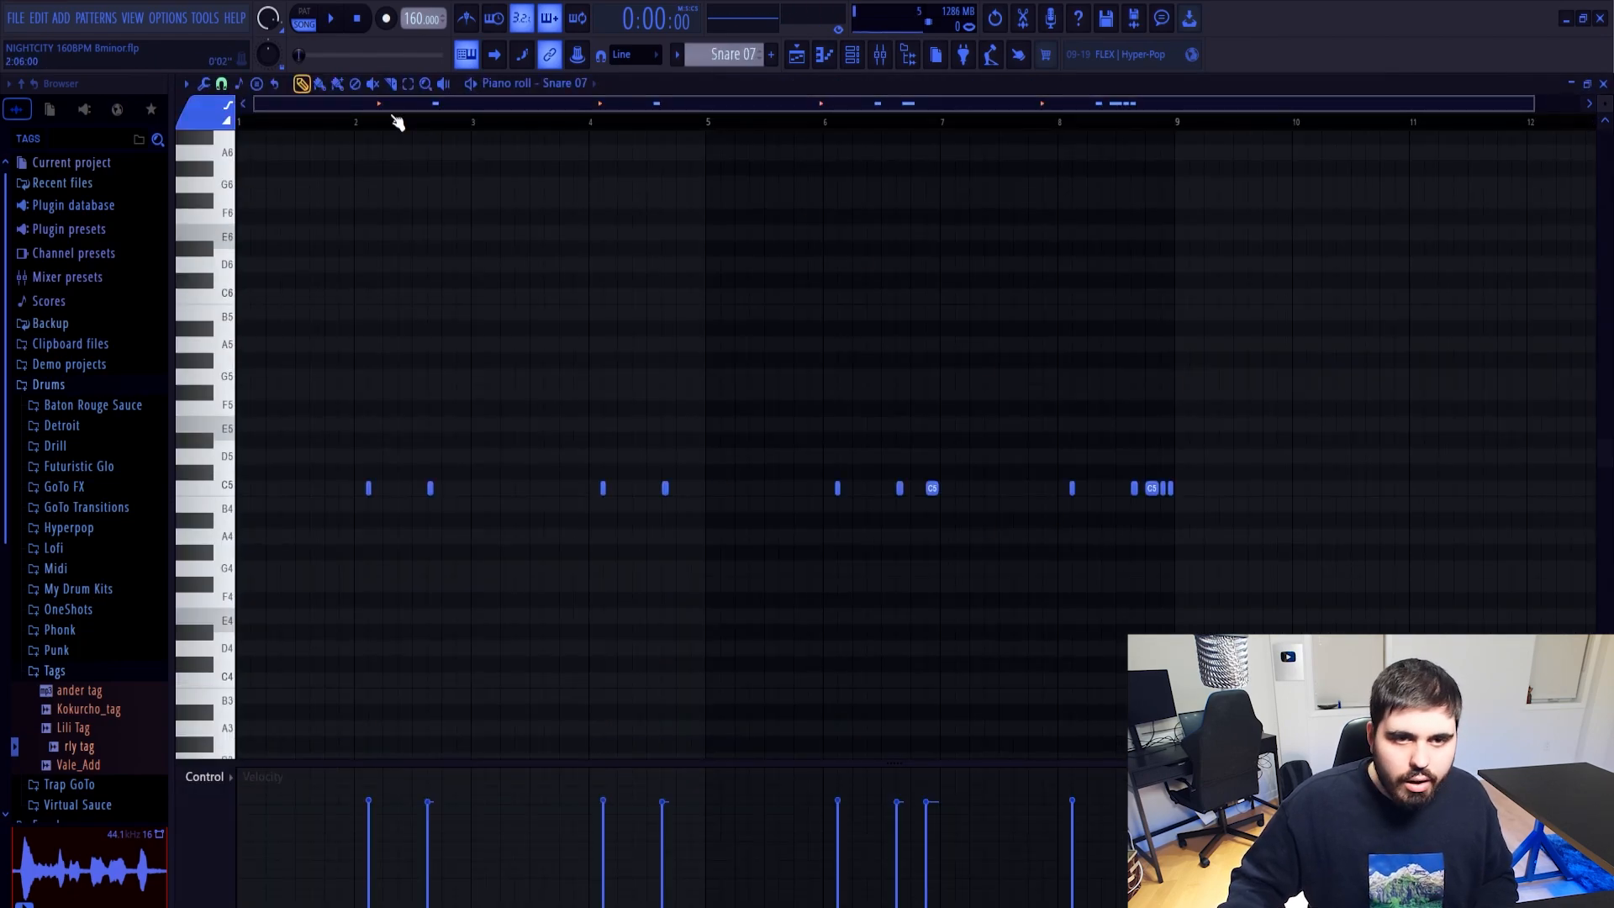
{"action": "key", "text": "space"}
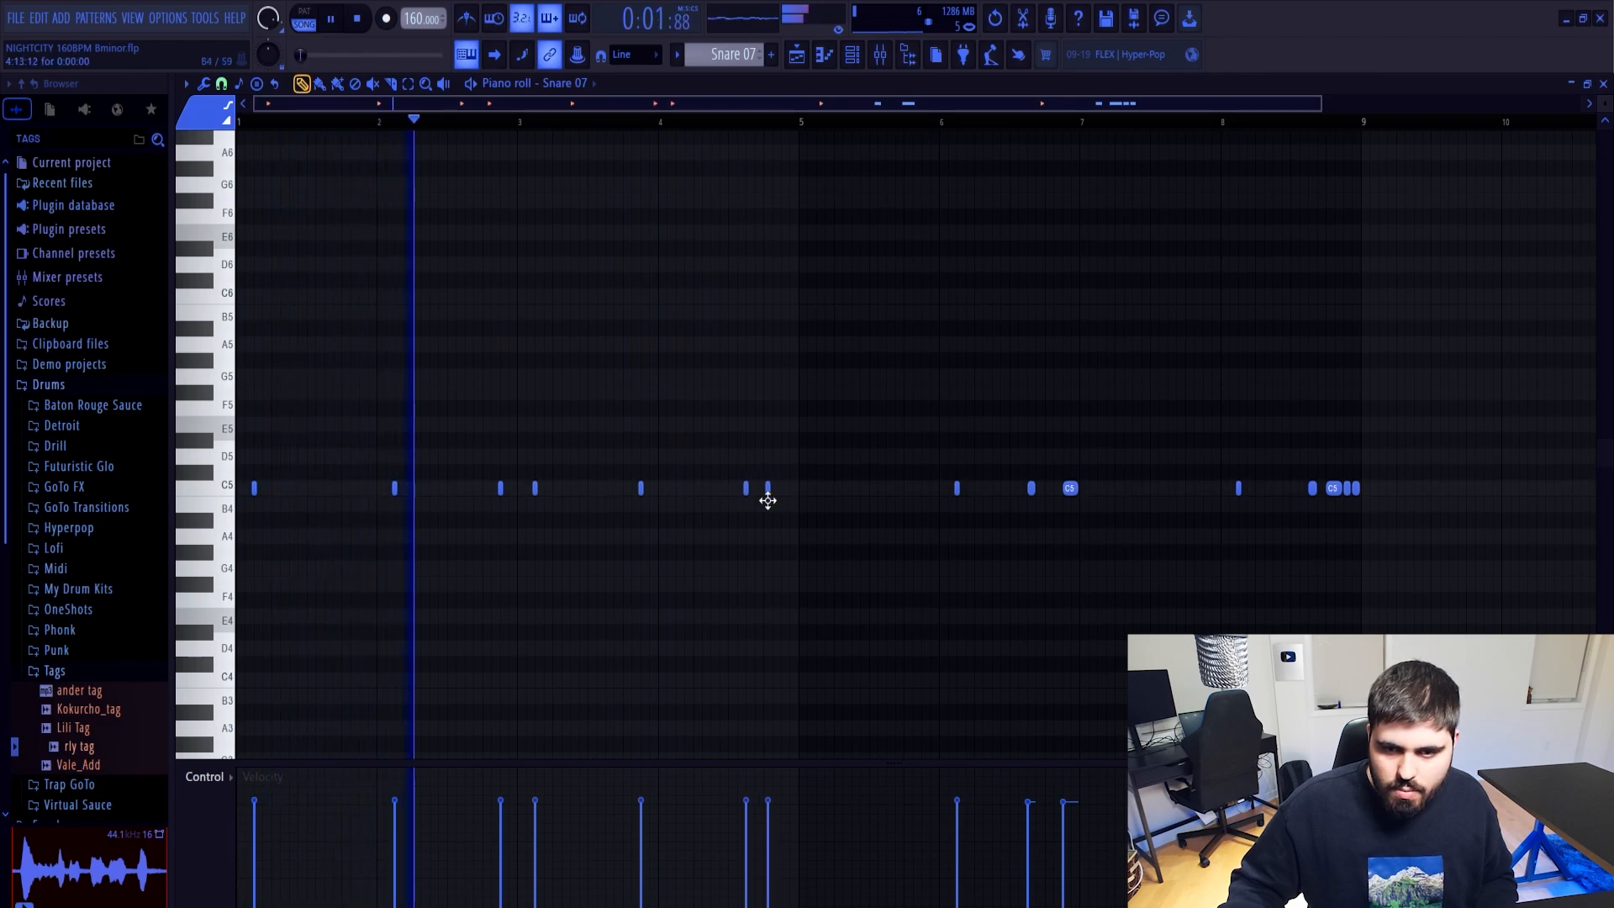
{"action": "left_click_drag", "start_coordinate": [767, 501], "coordinate": [782, 498]}
{"action": "left_click", "coordinate": [787, 493]}
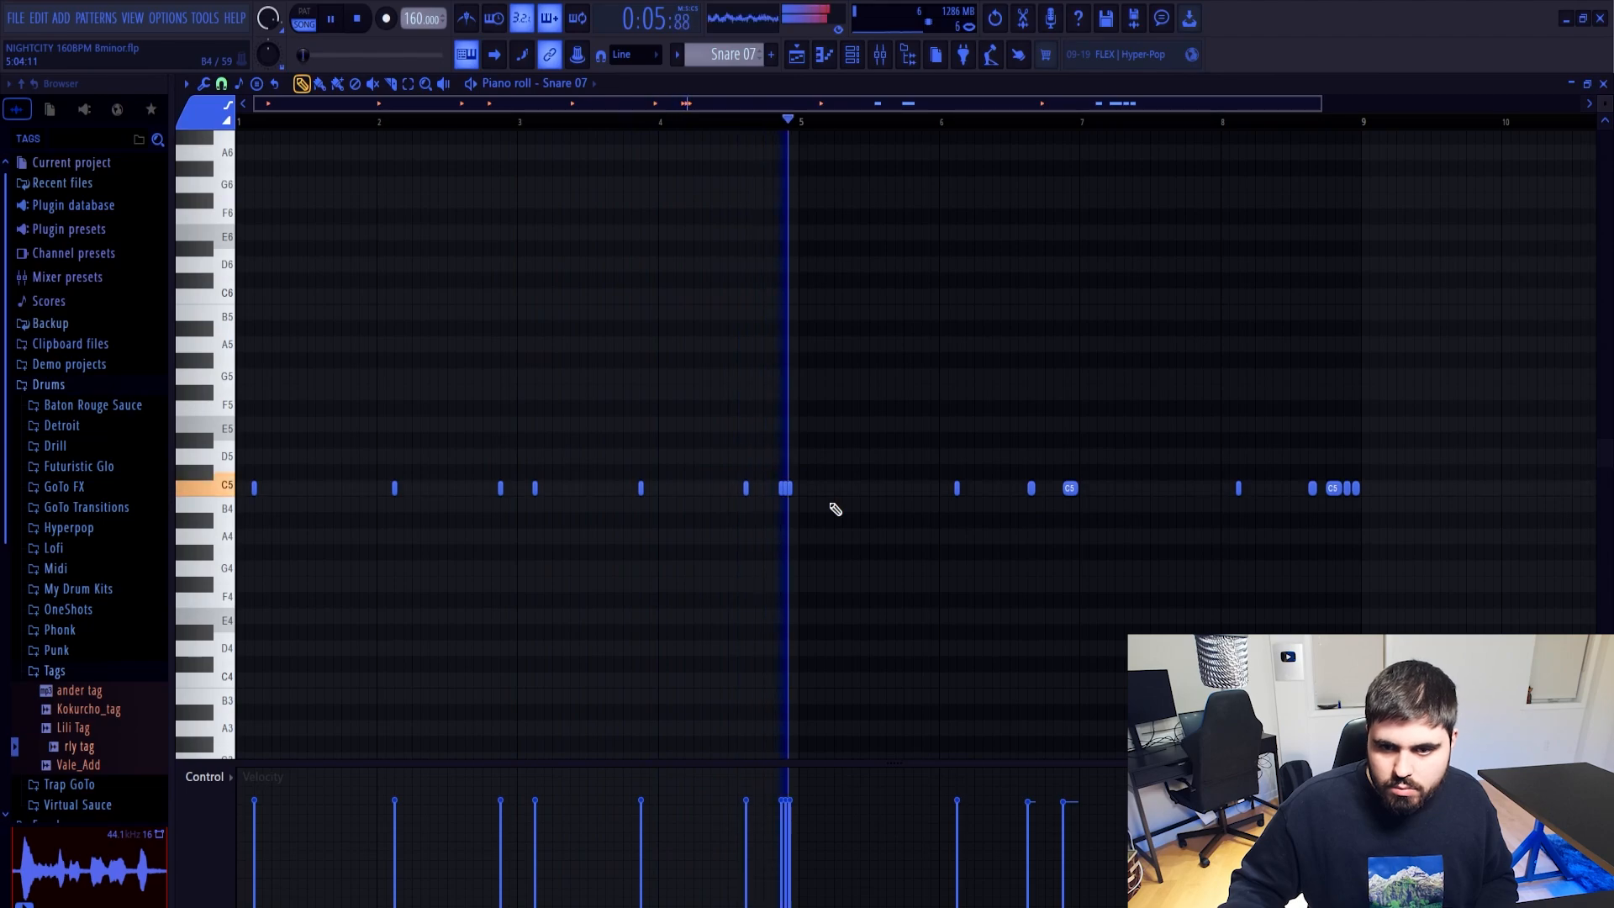
{"action": "left_click_drag", "start_coordinate": [783, 496], "coordinate": [761, 497]}
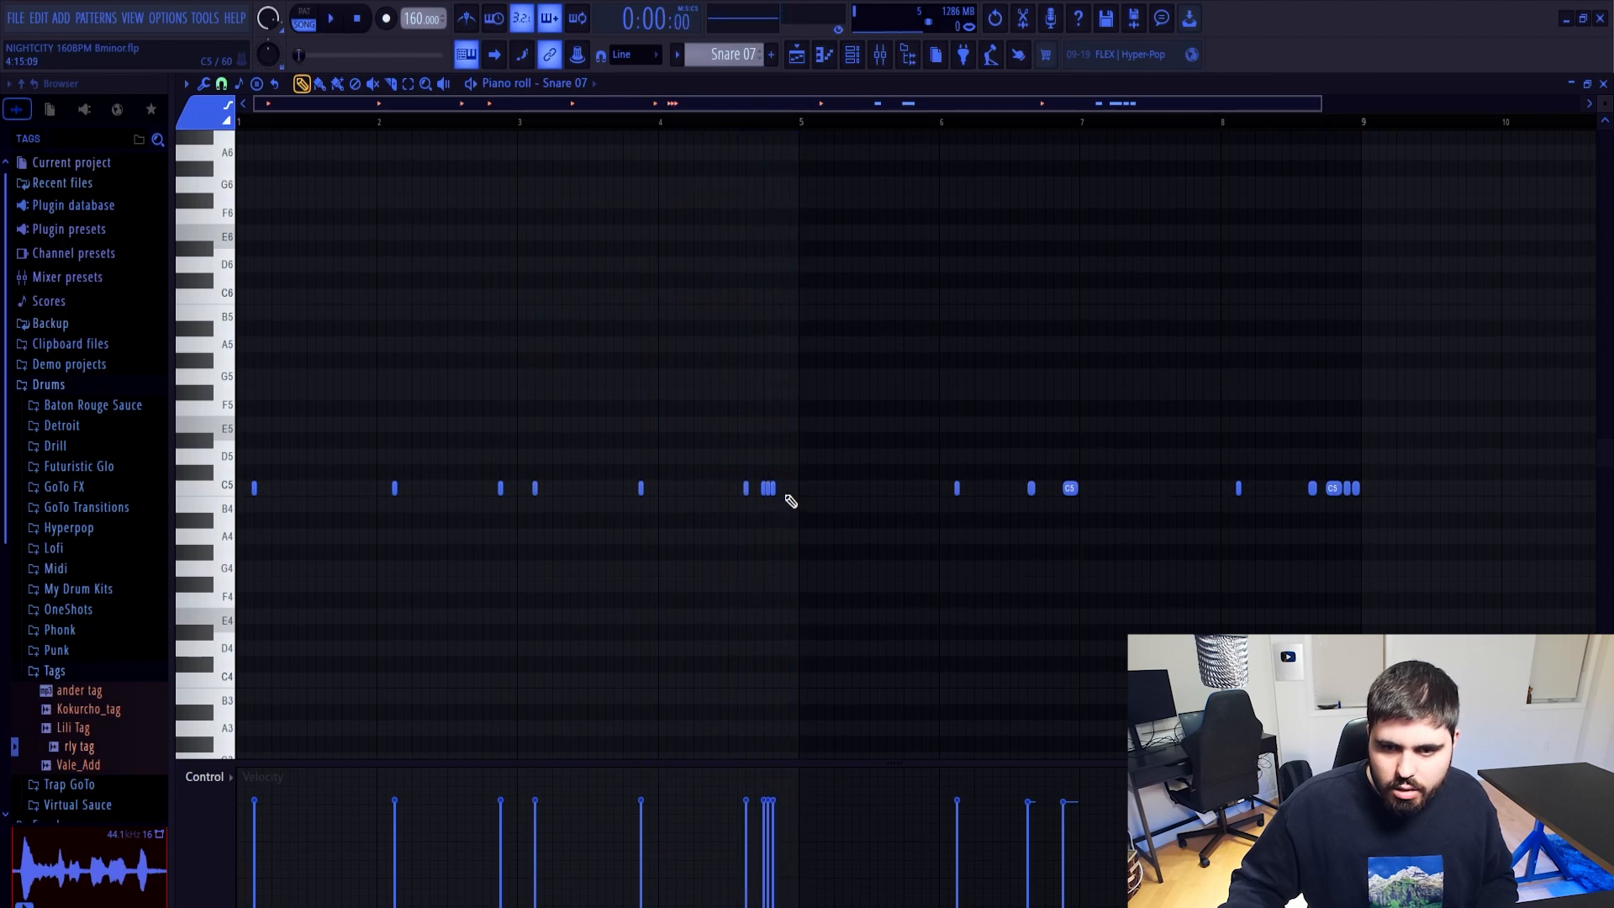
{"action": "left_click", "coordinate": [786, 496]}
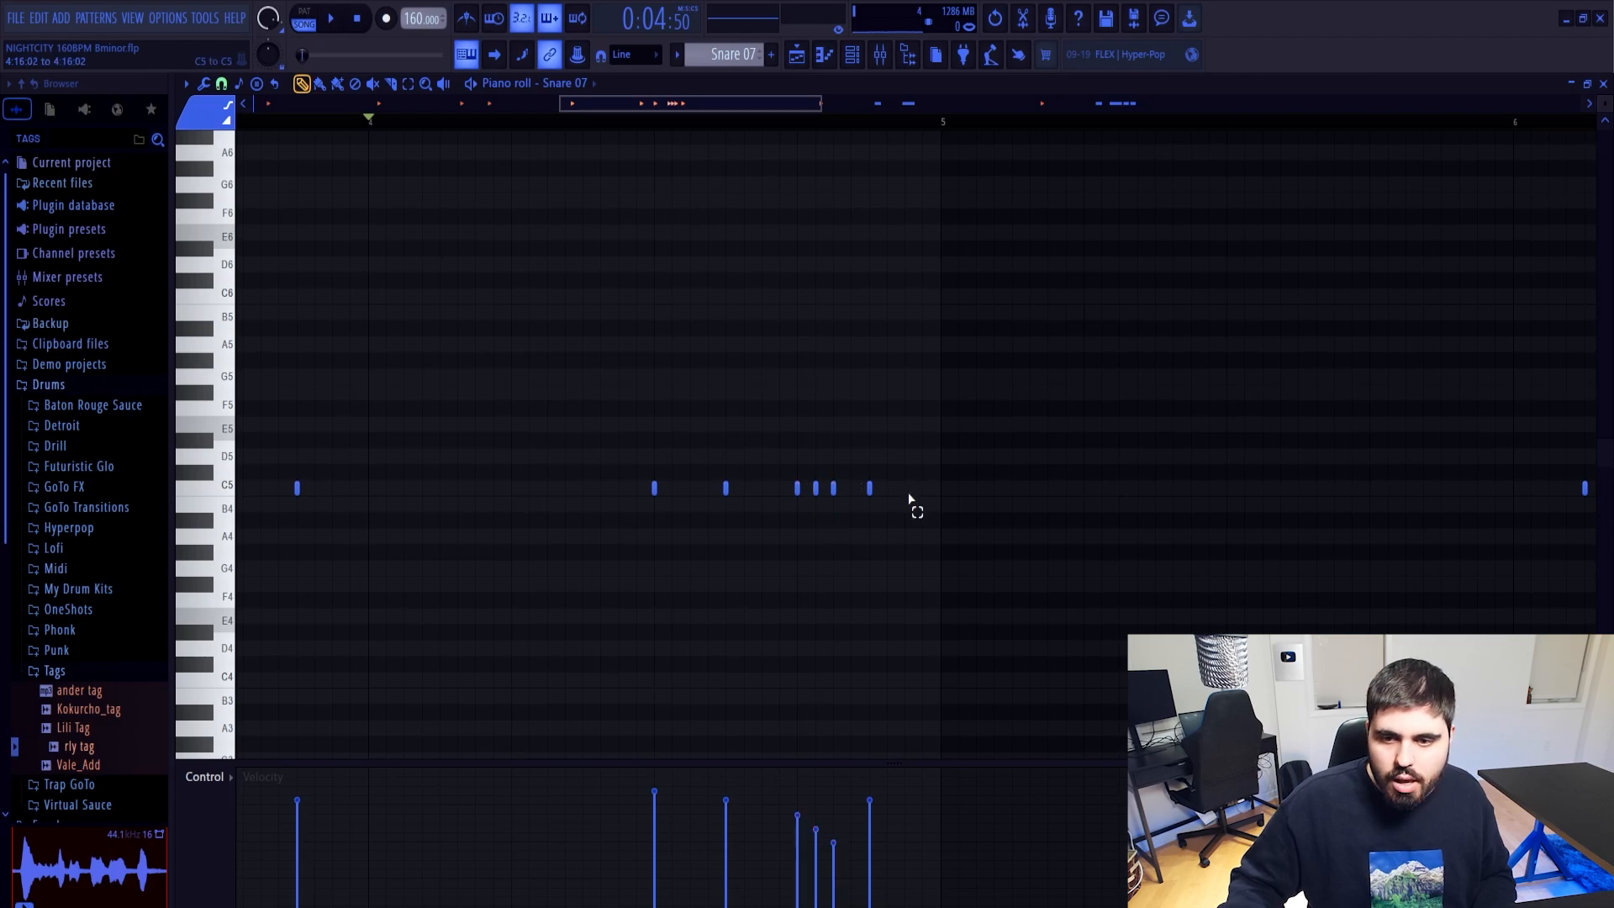
Raise the velocity of bar 4's last snare hit and slightly lower the velocity of the hit just before the roll
{"action": "left_click_drag", "start_coordinate": [908, 499], "coordinate": [864, 480]}
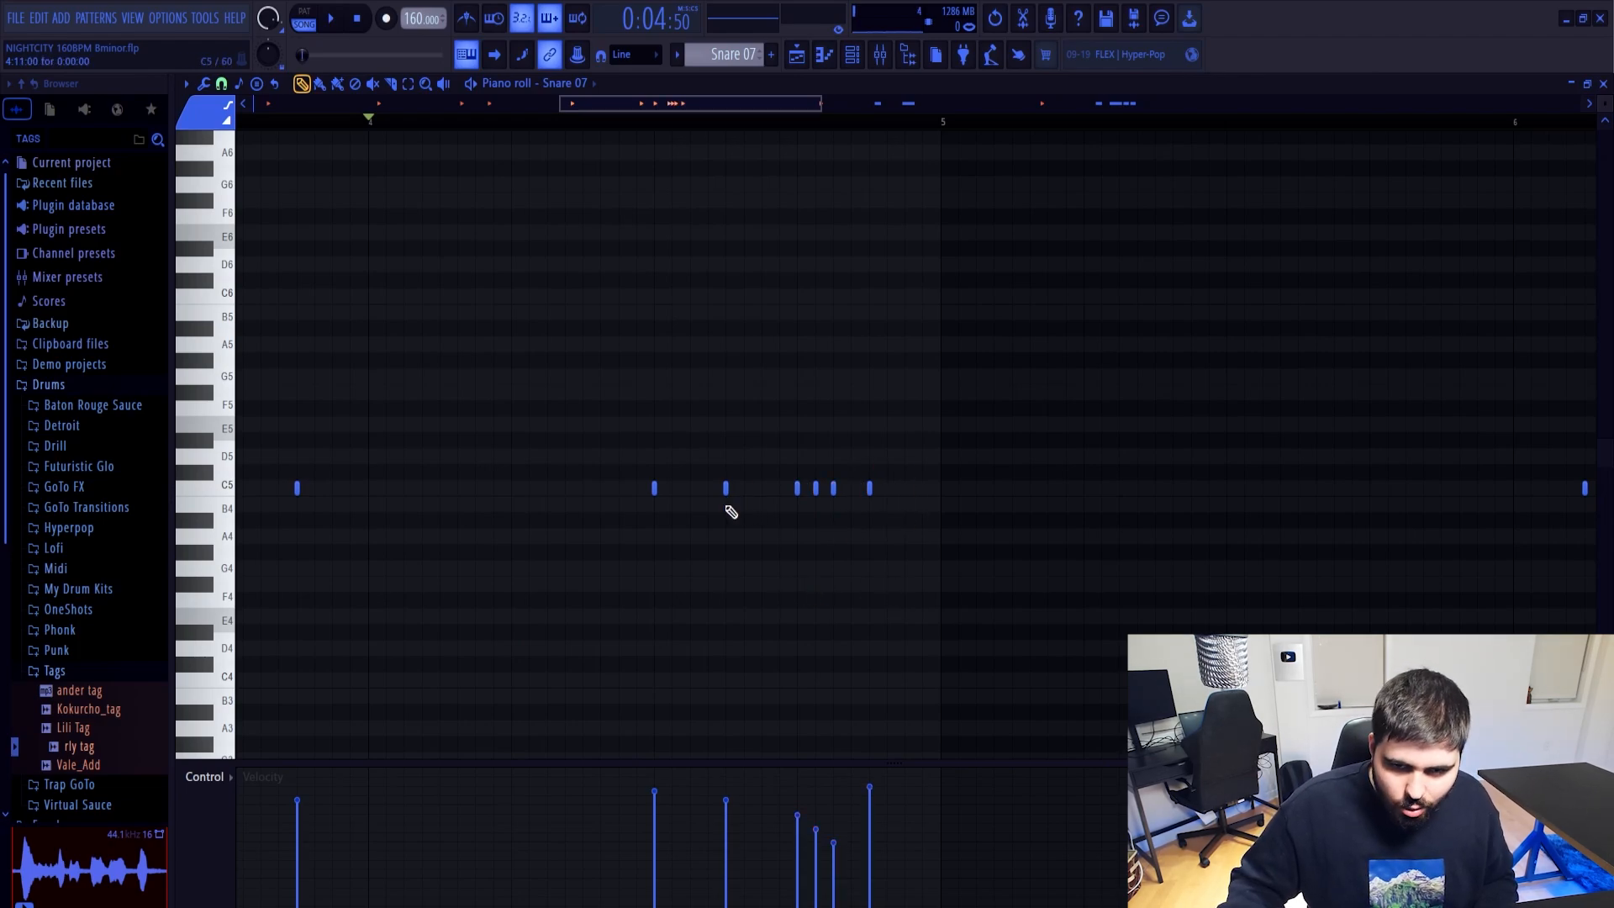
{"action": "left_click_drag", "start_coordinate": [736, 527], "coordinate": [707, 467]}
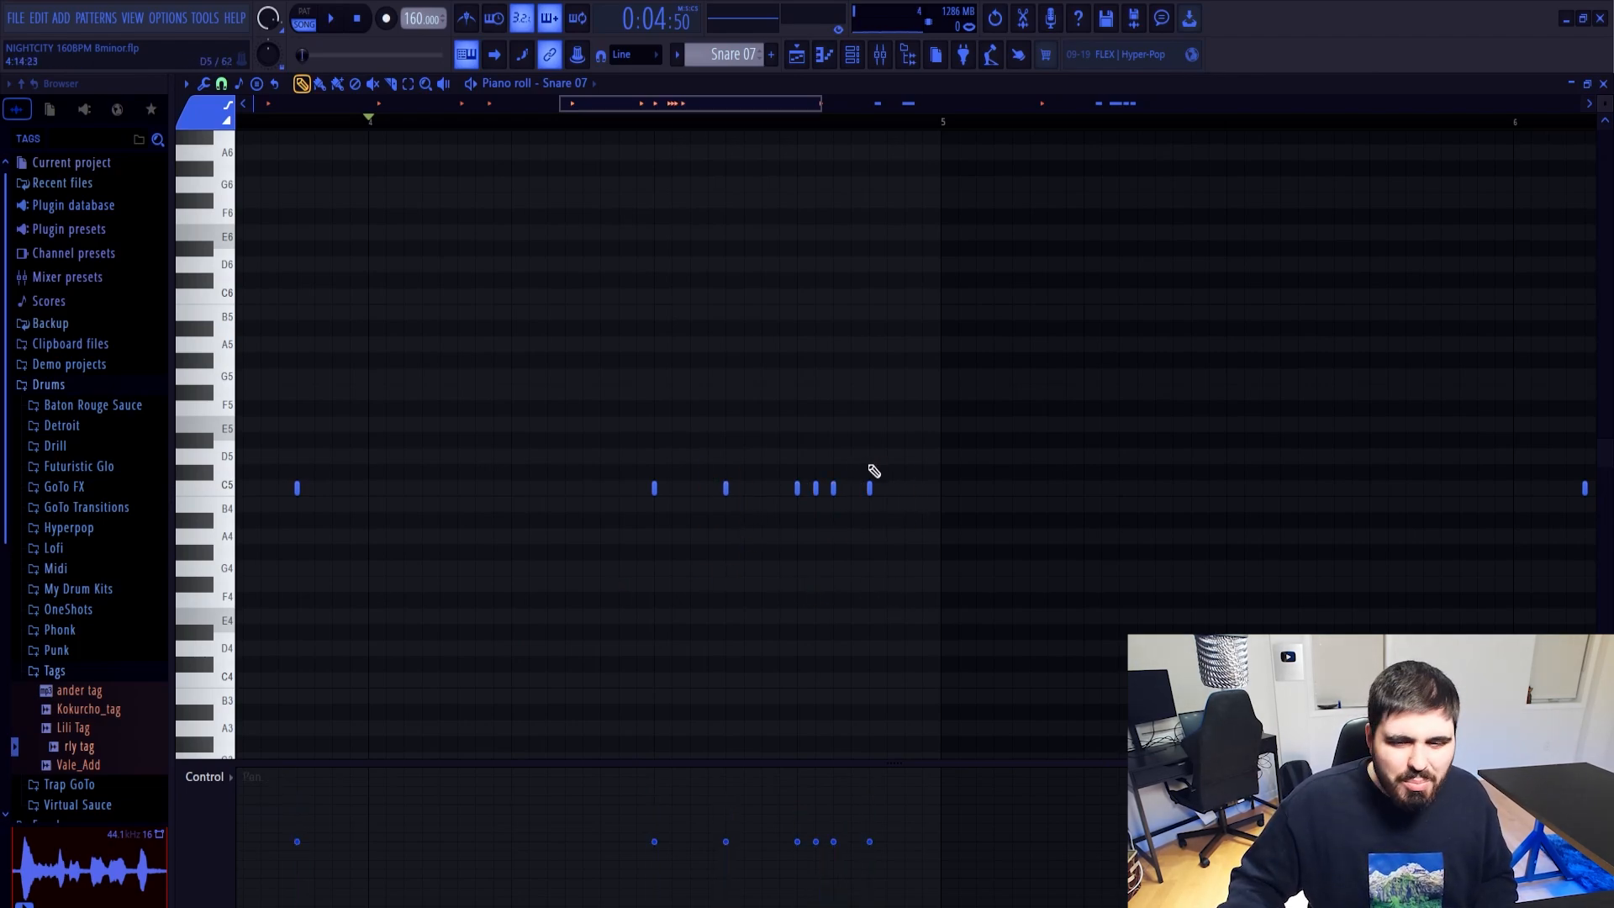
Pan the four snare hits before bar 4's last hit gradually from right to left, and show the note velocities again
{"action": "left_click_drag", "start_coordinate": [862, 465], "coordinate": [716, 527]}
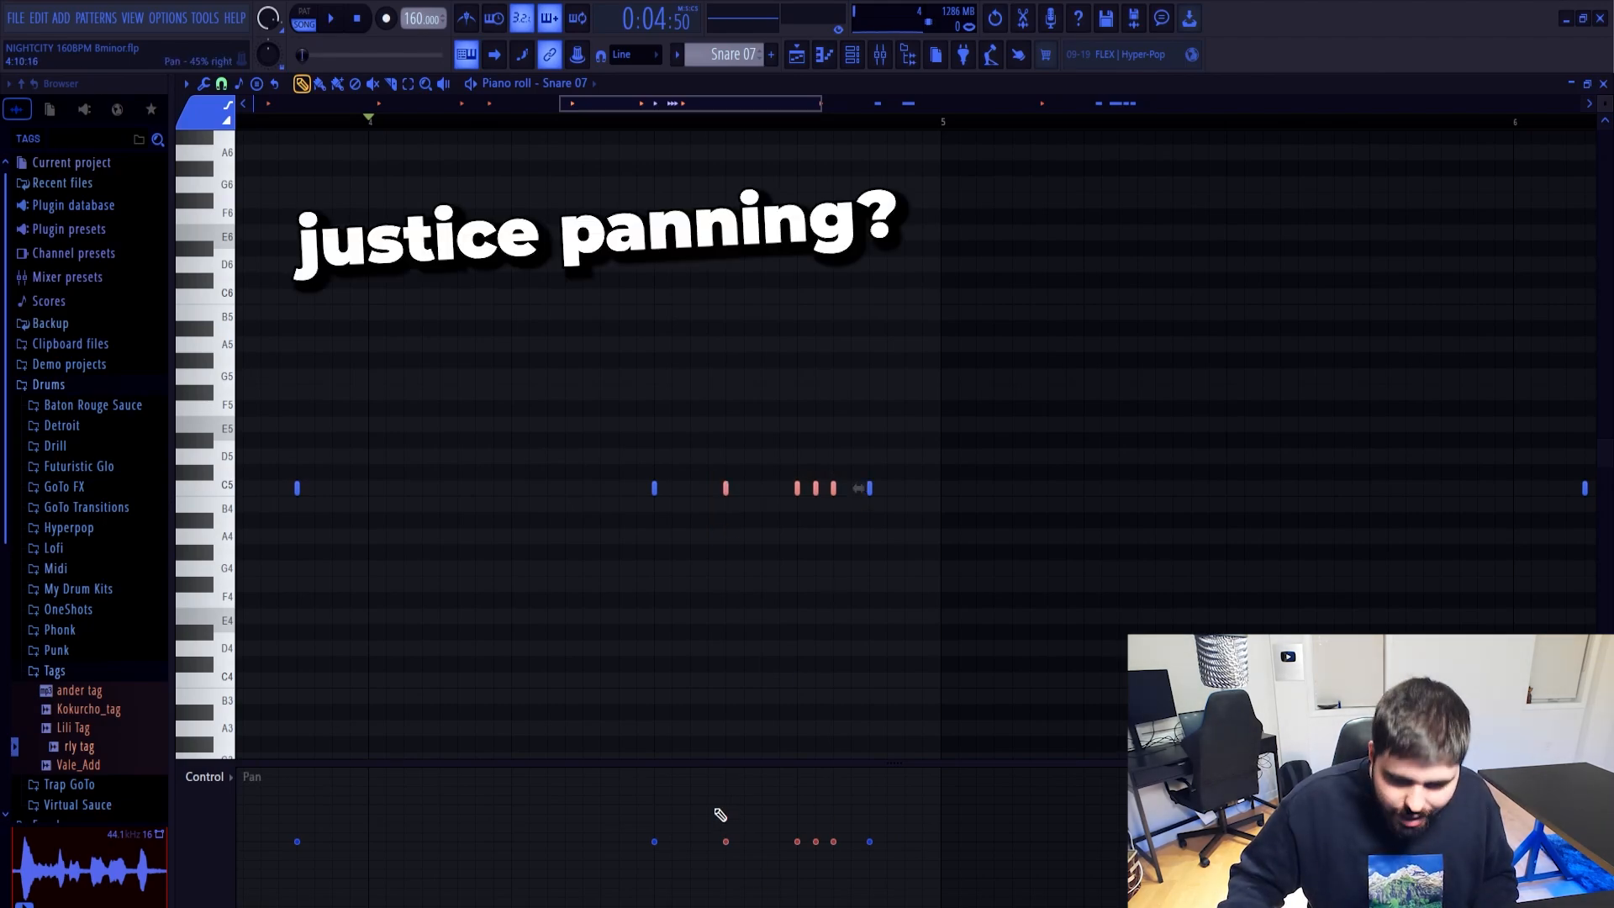
{"action": "left_click_drag", "start_coordinate": [720, 809], "coordinate": [837, 878]}
{"action": "left_click", "coordinate": [230, 786]}
{"action": "left_click", "coordinate": [239, 813]}
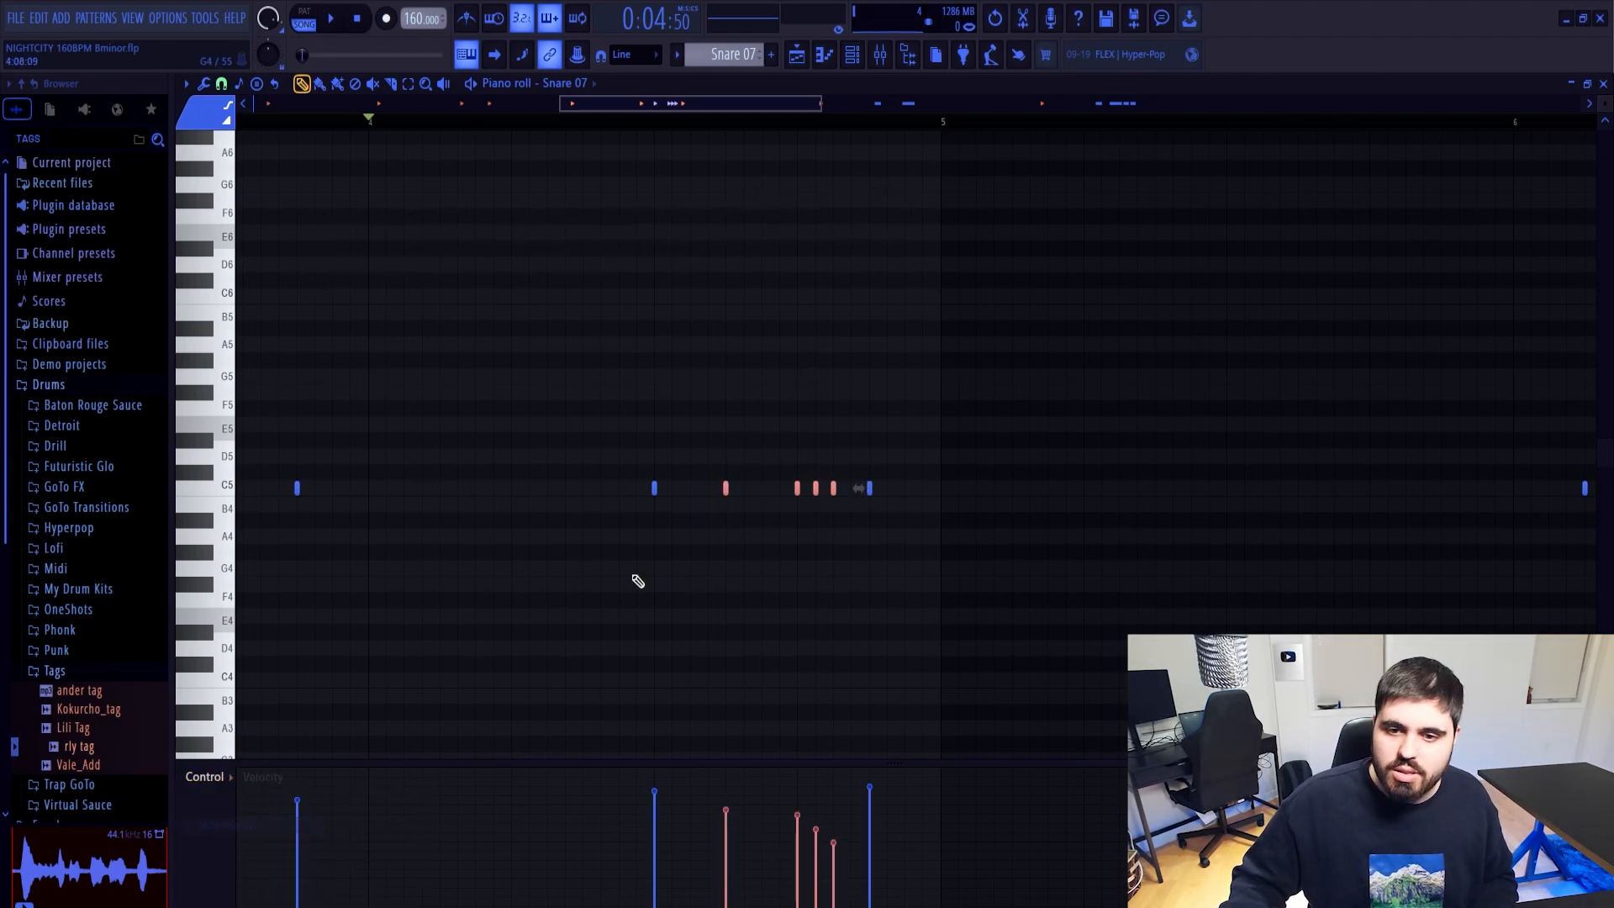
{"action": "left_click", "coordinate": [634, 578], "text": "ctrl"}
Play back the edited Snare 07 pattern and select the snare notes from bar 6 to the start of bar 8
{"action": "scroll", "coordinate": [639, 572], "scroll_direction": "down", "scroll_amount": 4}
{"action": "key", "text": "space"}
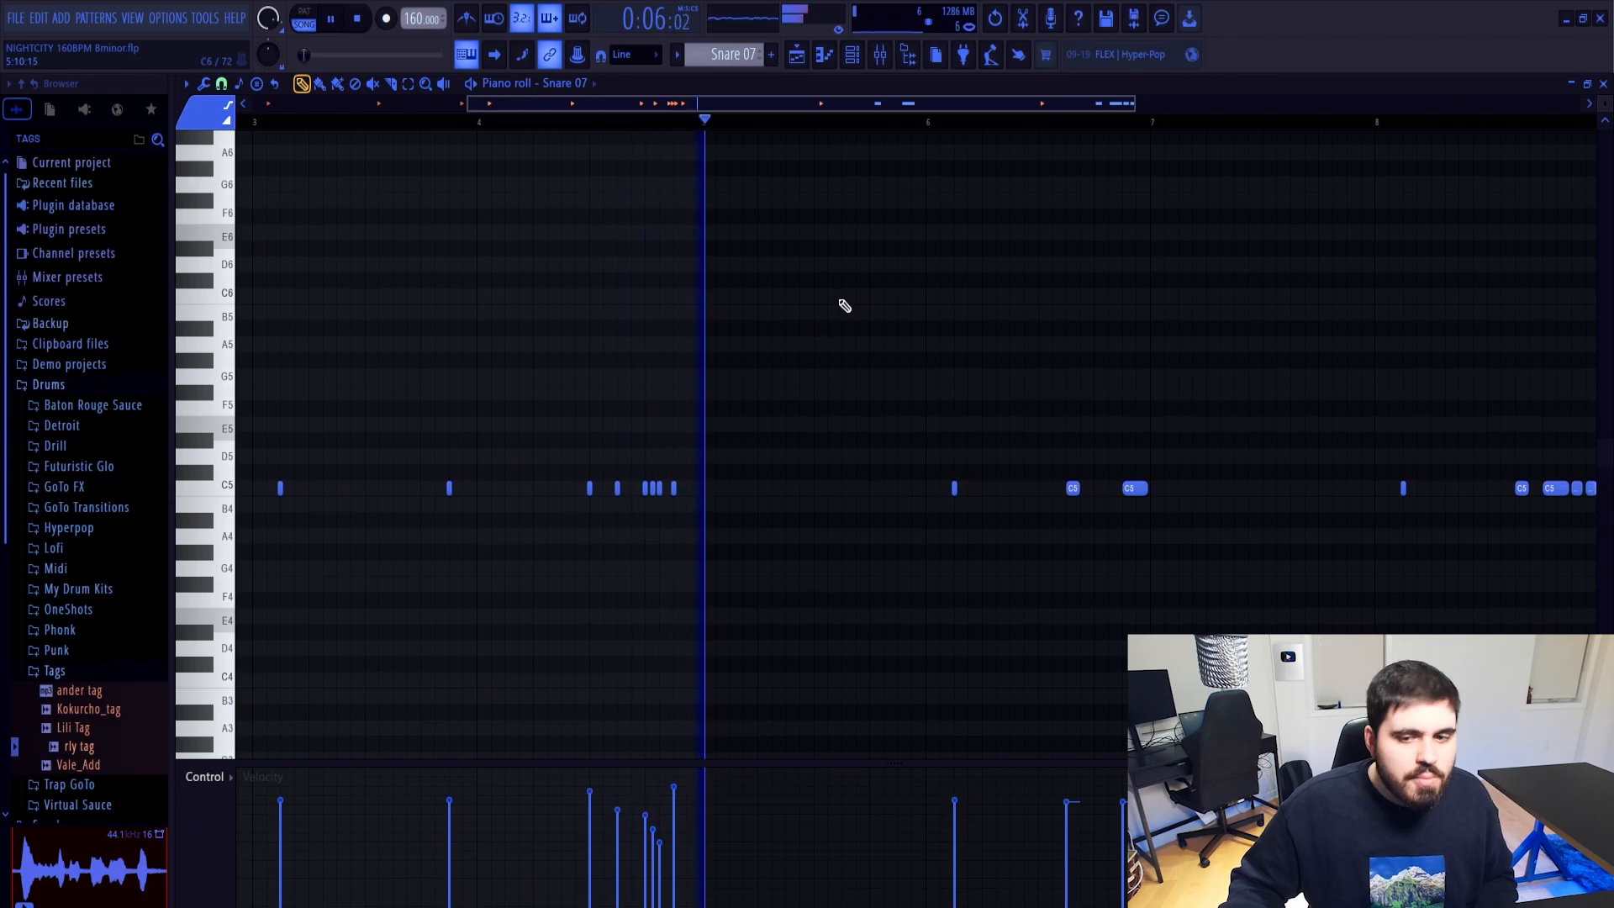
{"action": "key", "text": "space"}
{"action": "scroll", "coordinate": [807, 353], "scroll_direction": "down", "scroll_amount": 3}
{"action": "left_click_drag", "start_coordinate": [784, 370], "coordinate": [1061, 577]}
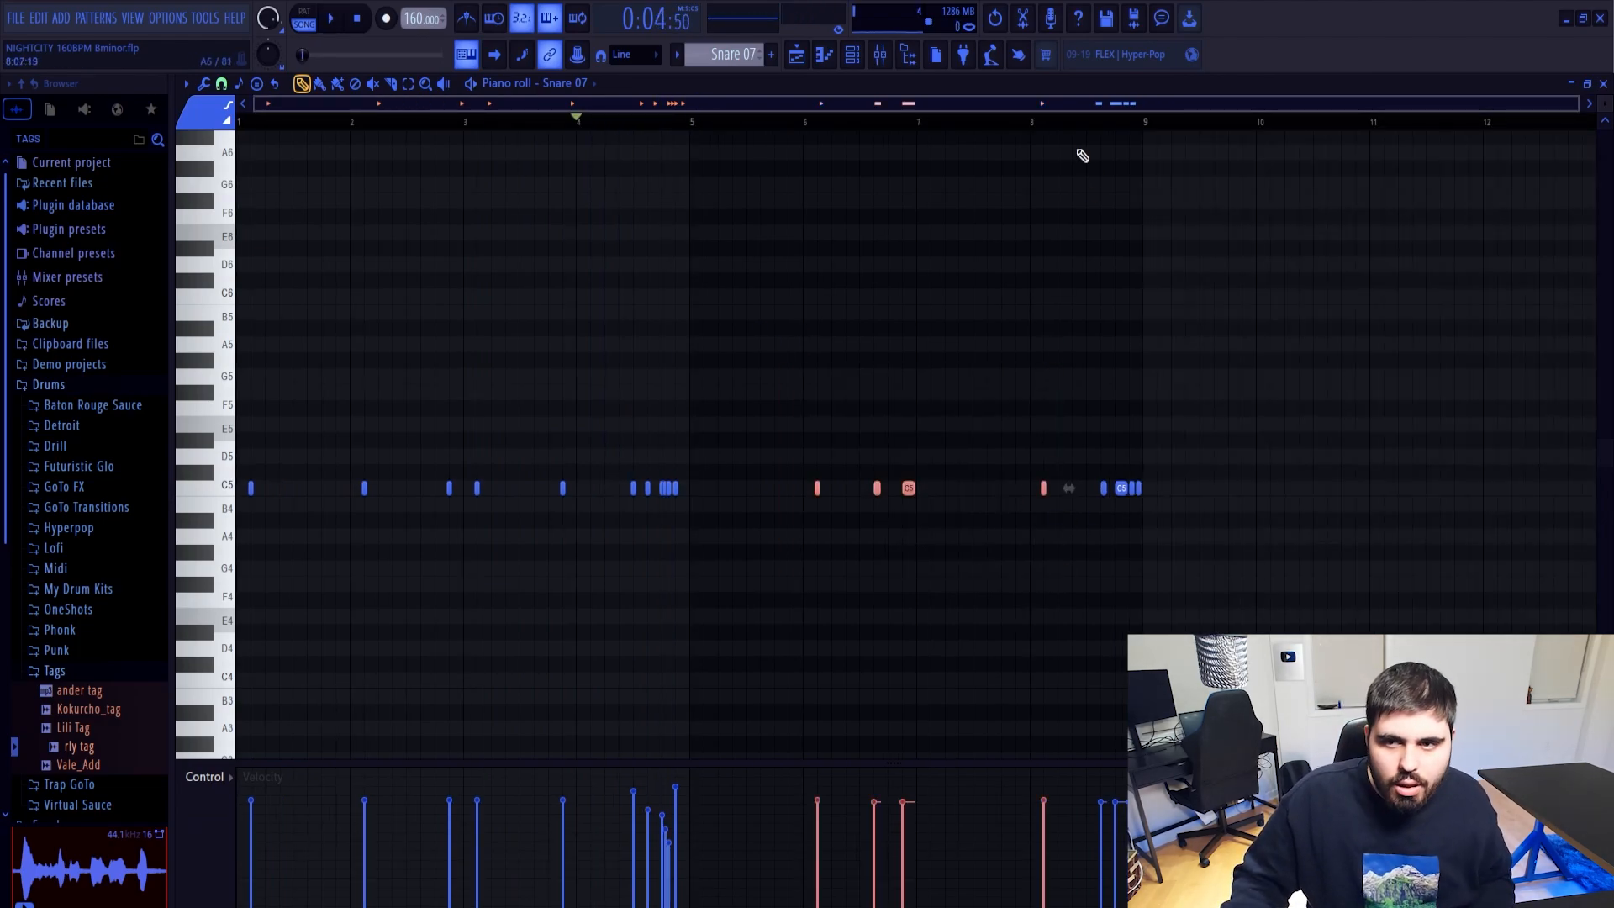
{"action": "key", "text": "space"}
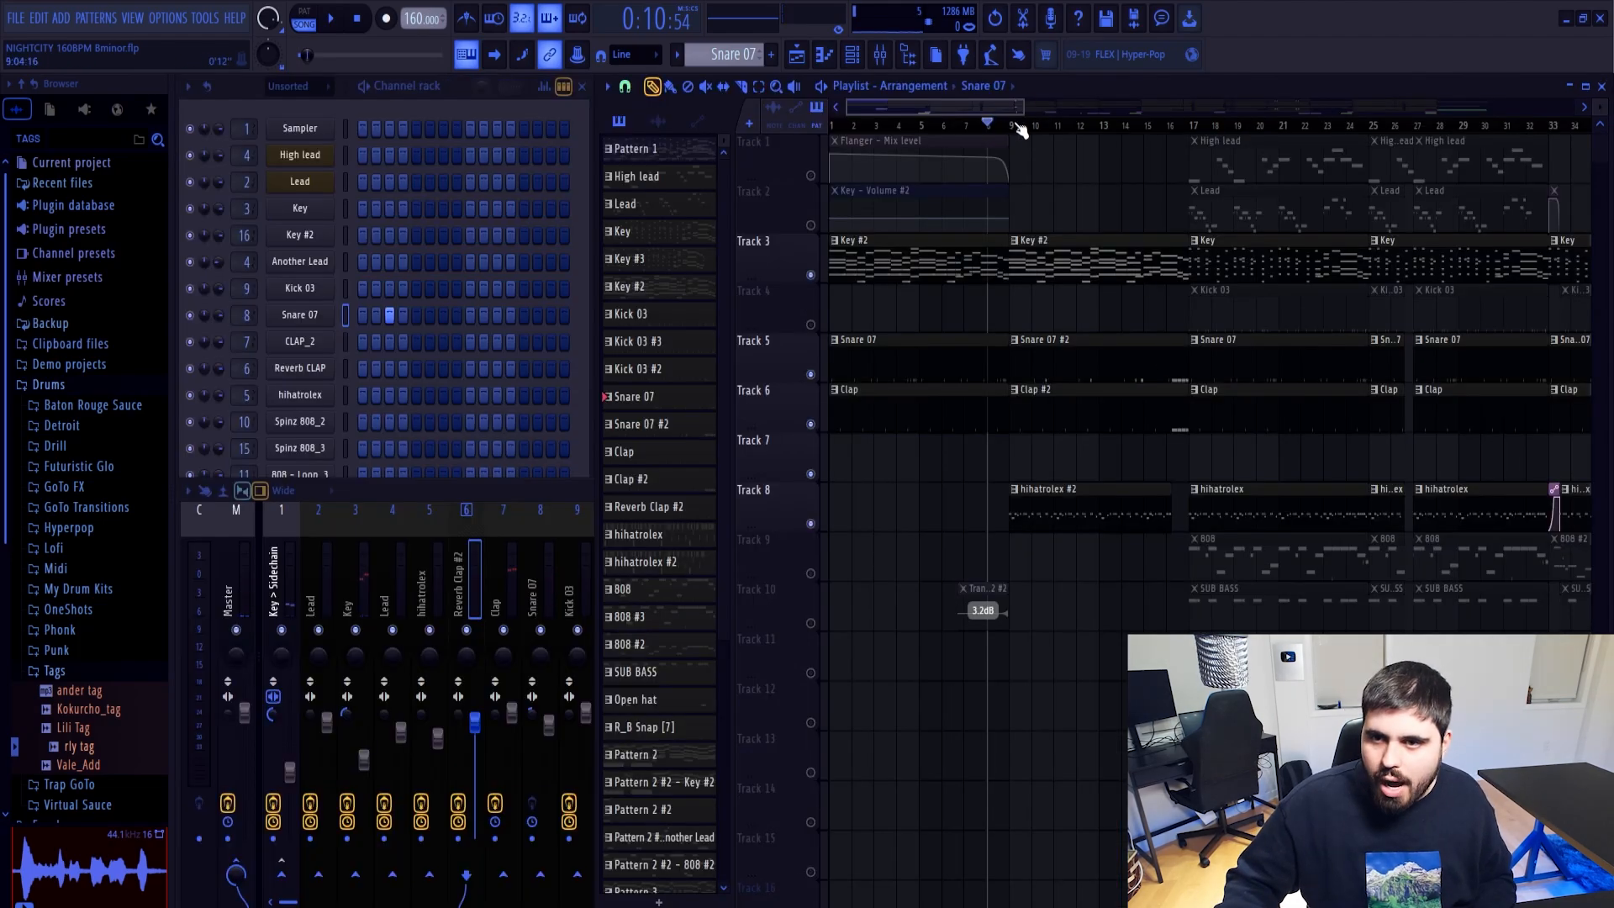
Examine the hihatrolex mixer track's Fruity parametric EQ 2 during playback from bar 9, and the hihatrolex #2 notes in the piano roll
{"action": "left_click", "coordinate": [1020, 128]}
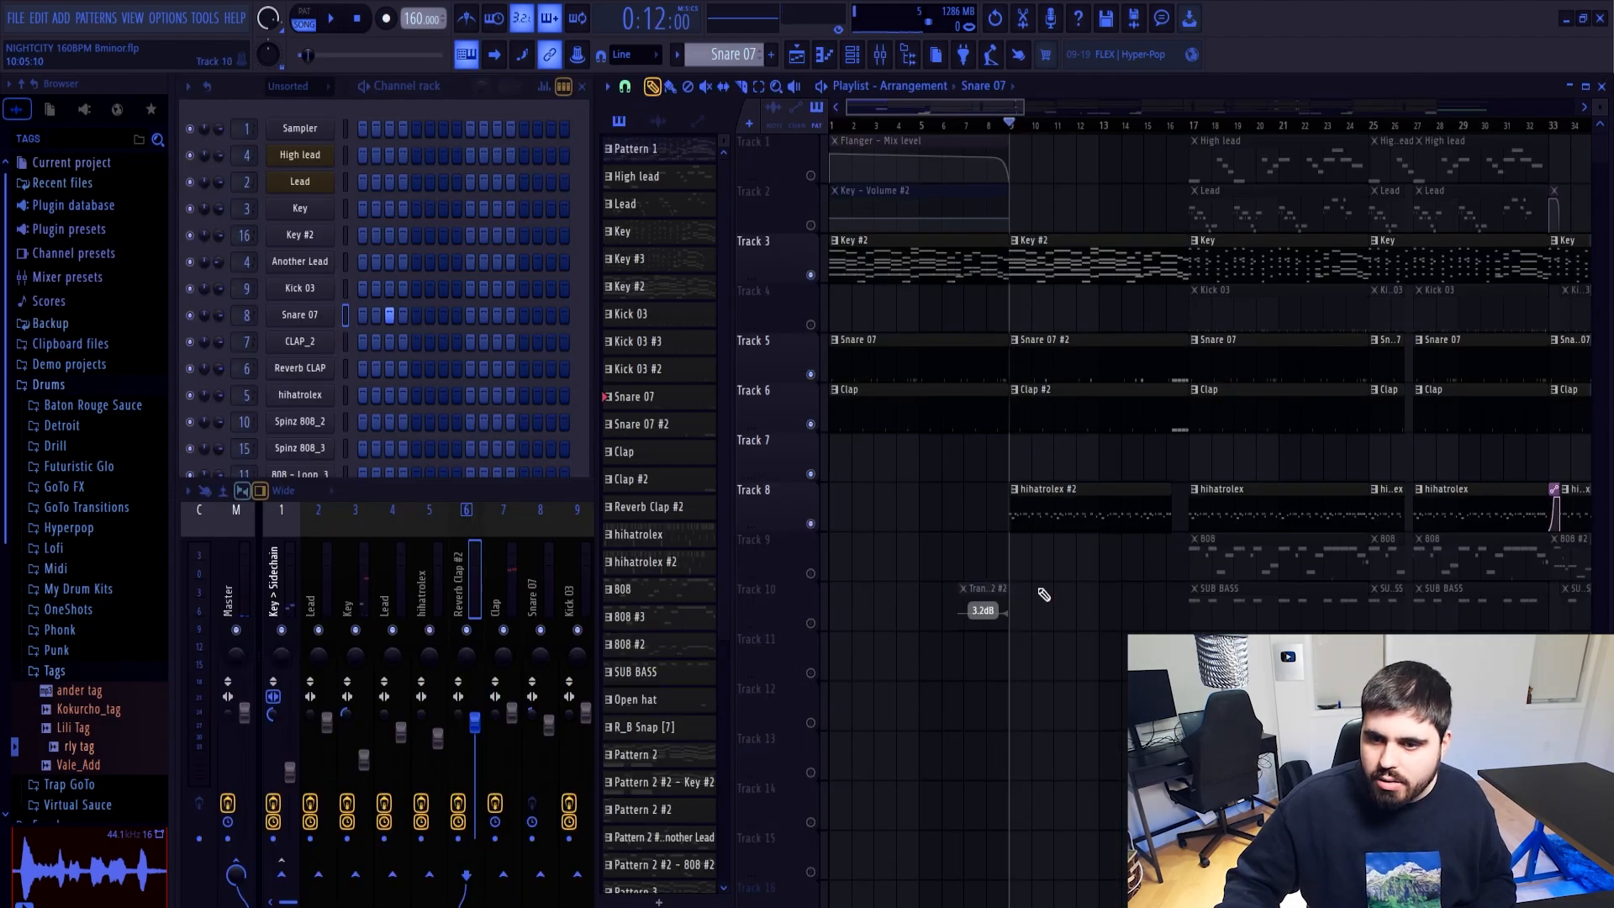
{"action": "left_click", "coordinate": [293, 397]}
{"action": "left_click", "coordinate": [403, 500]}
{"action": "left_click", "coordinate": [648, 155]}
{"action": "left_click", "coordinate": [402, 583]}
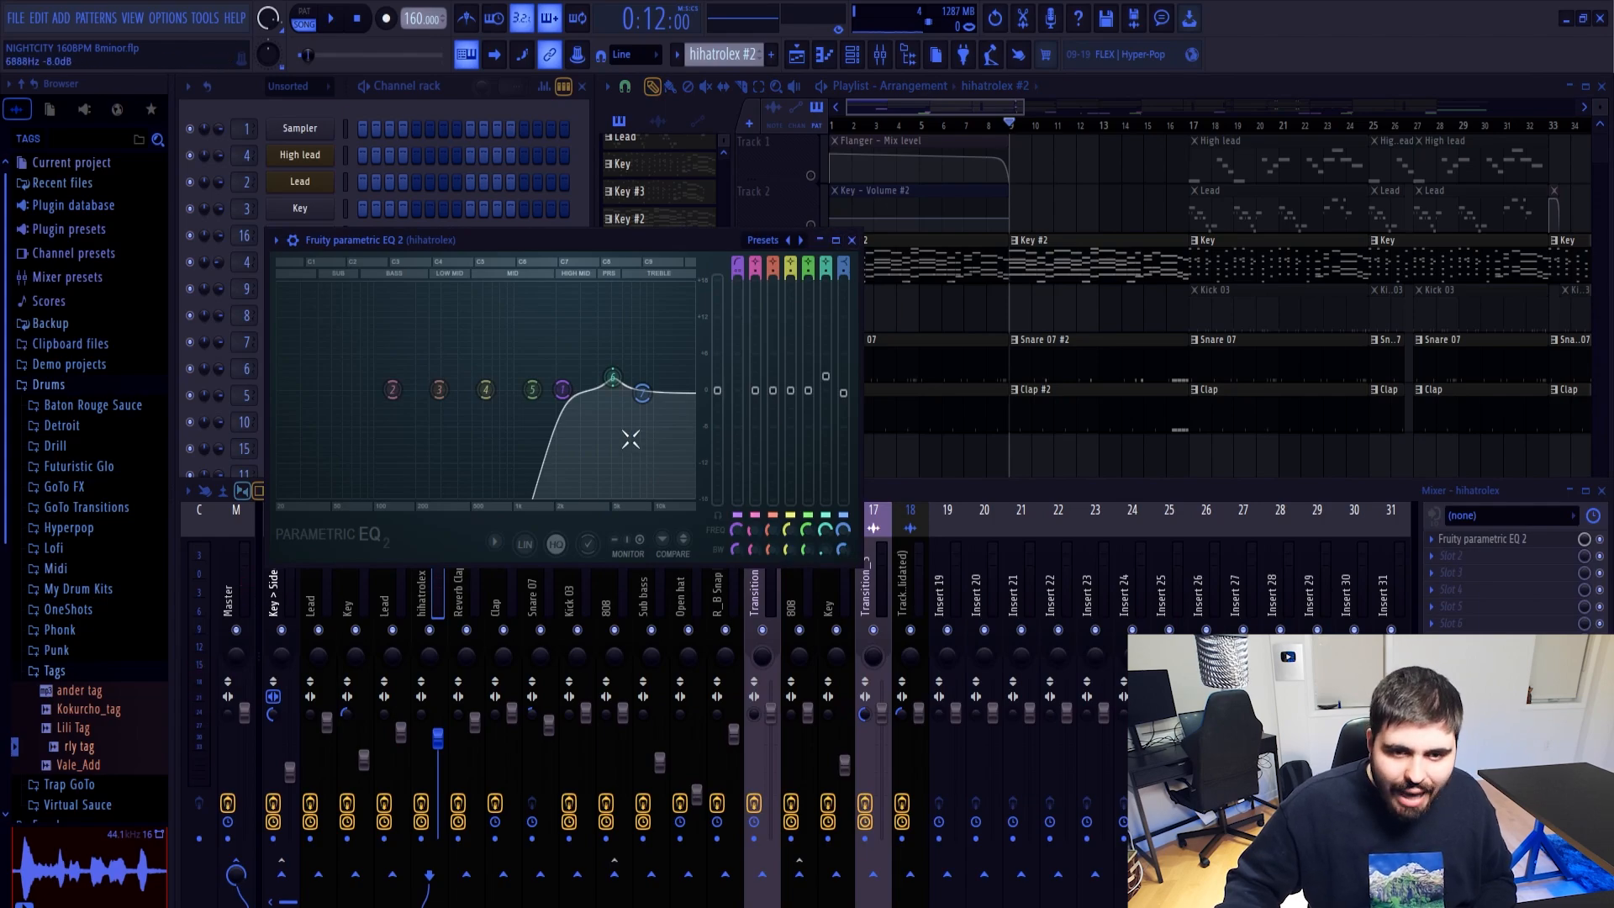
{"action": "key", "text": "space"}
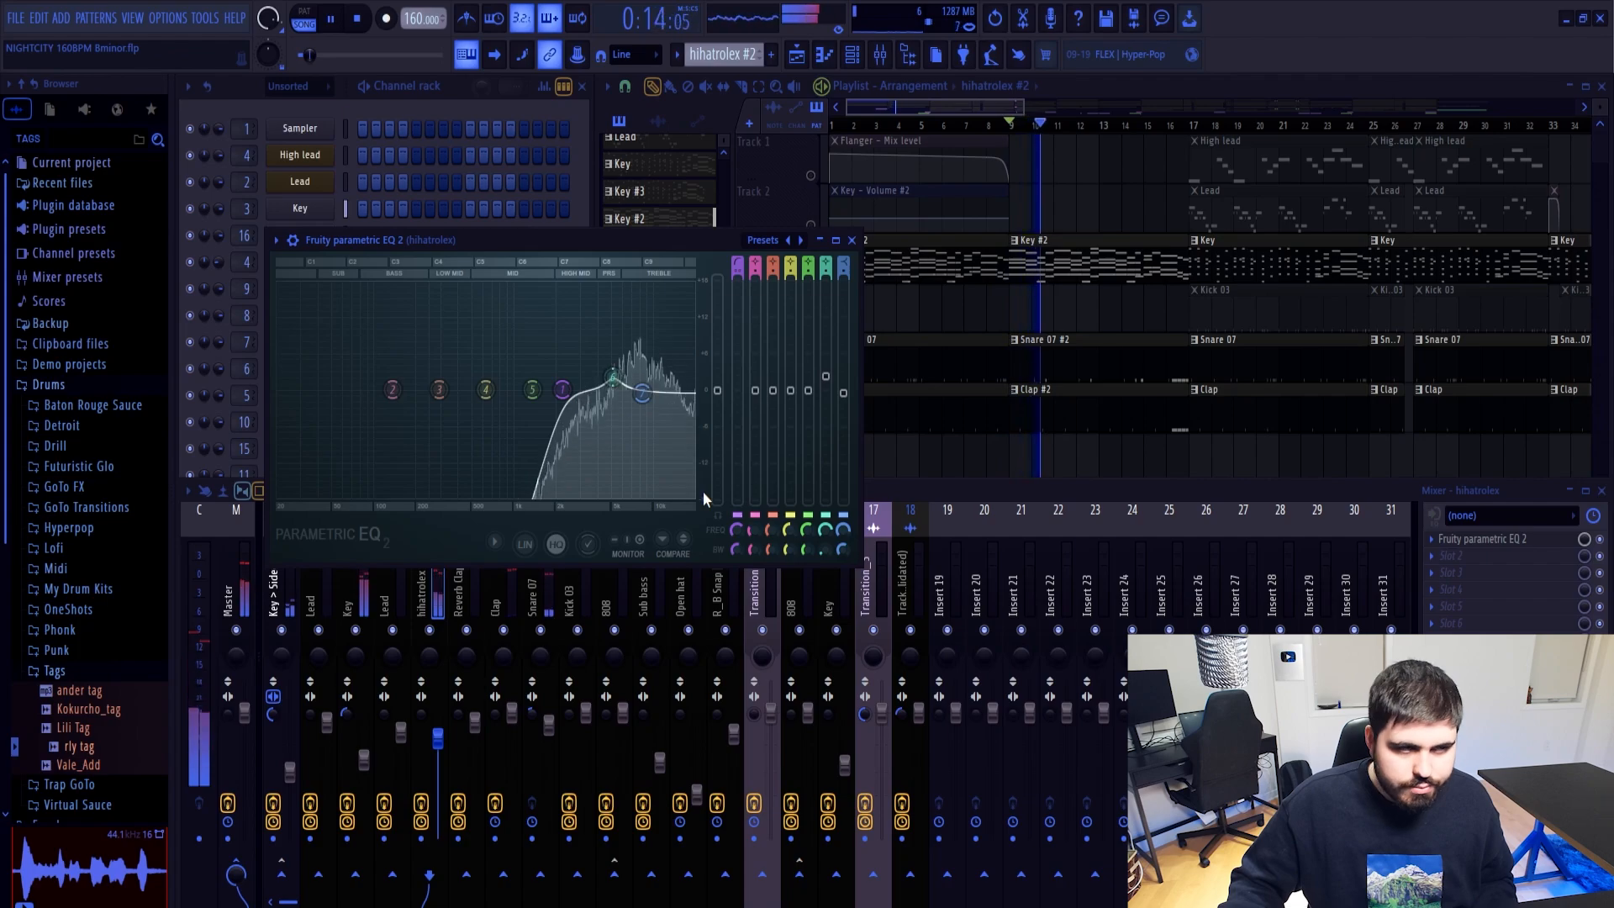
{"action": "key", "text": "space"}
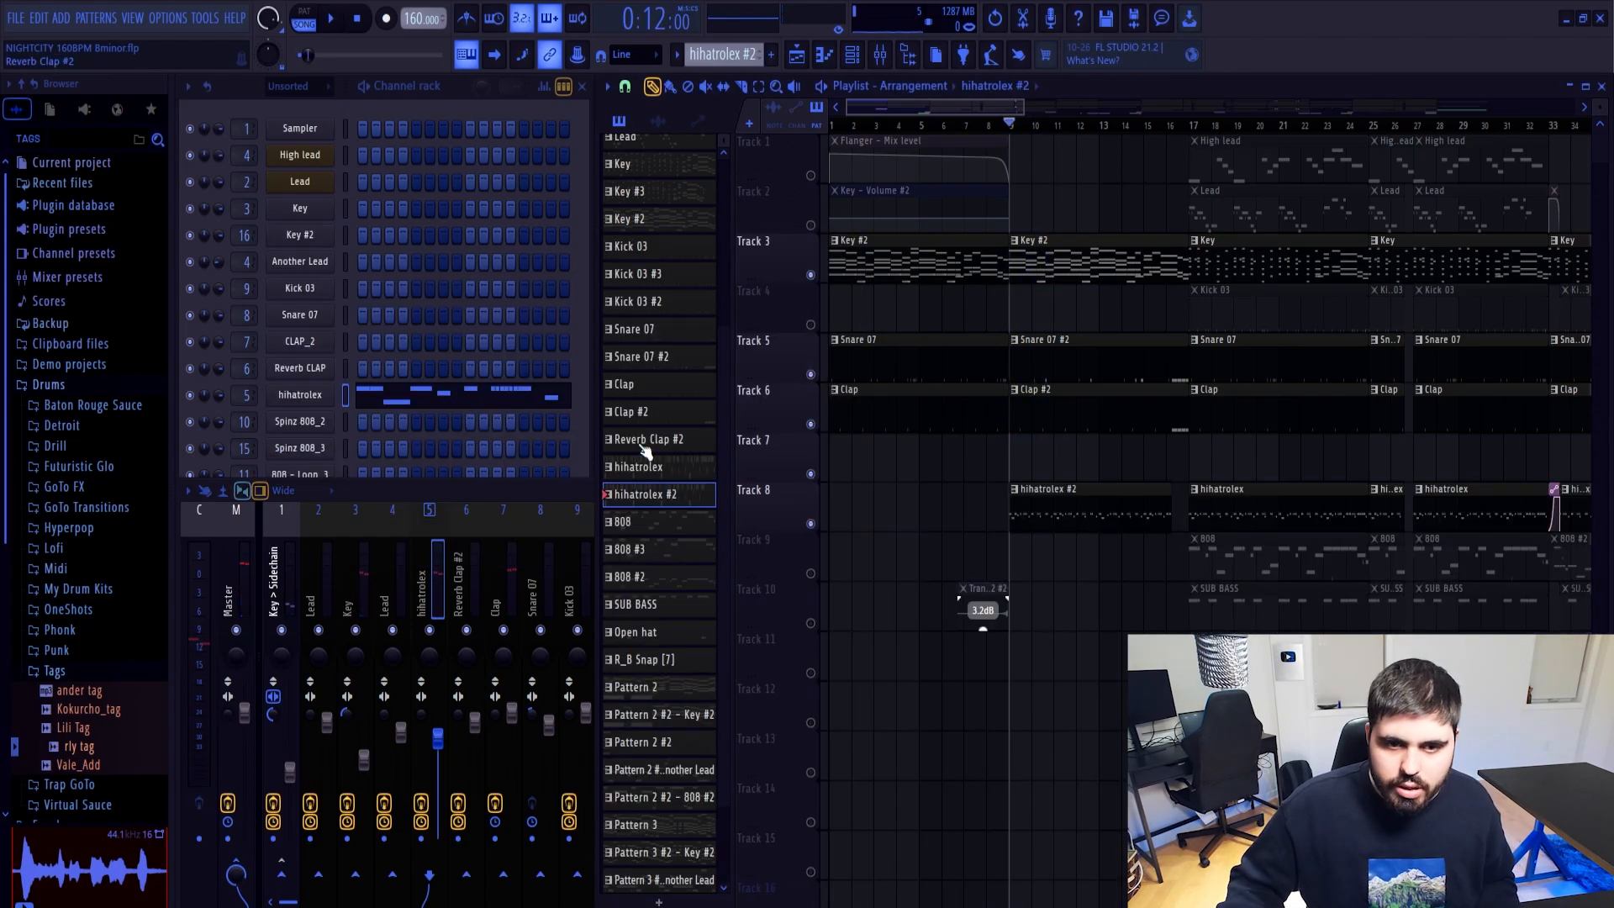
{"action": "left_click", "coordinate": [406, 403]}
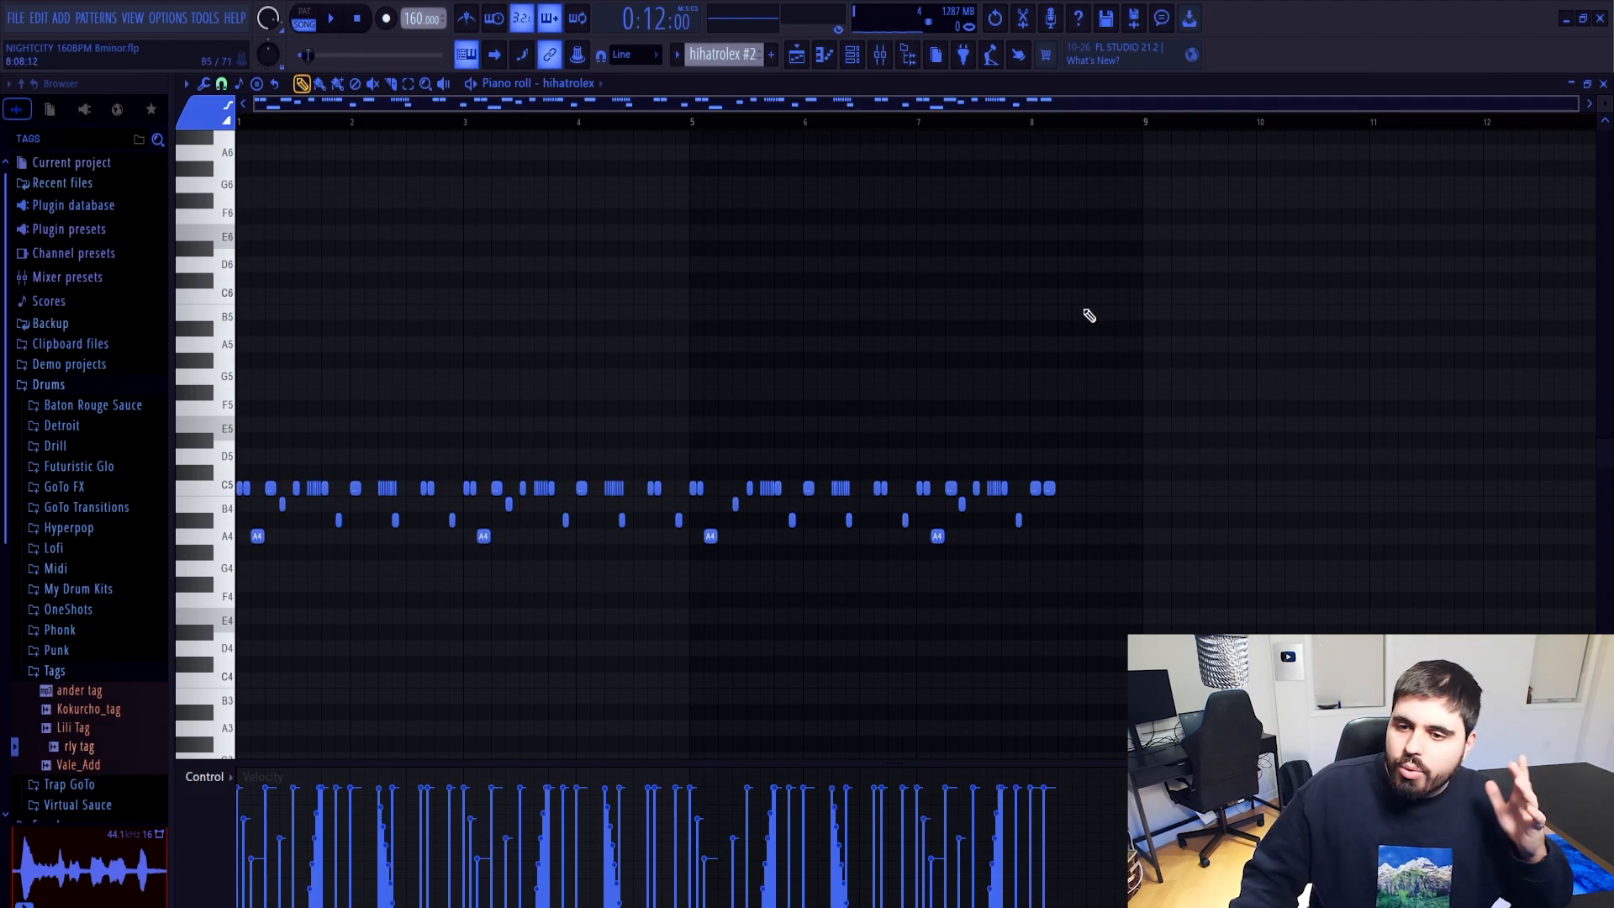
Replace the hihatrolex #2 notes with hits on every second step over eight bars, and open them in the piano roll
{"action": "left_click", "coordinate": [1603, 85]}
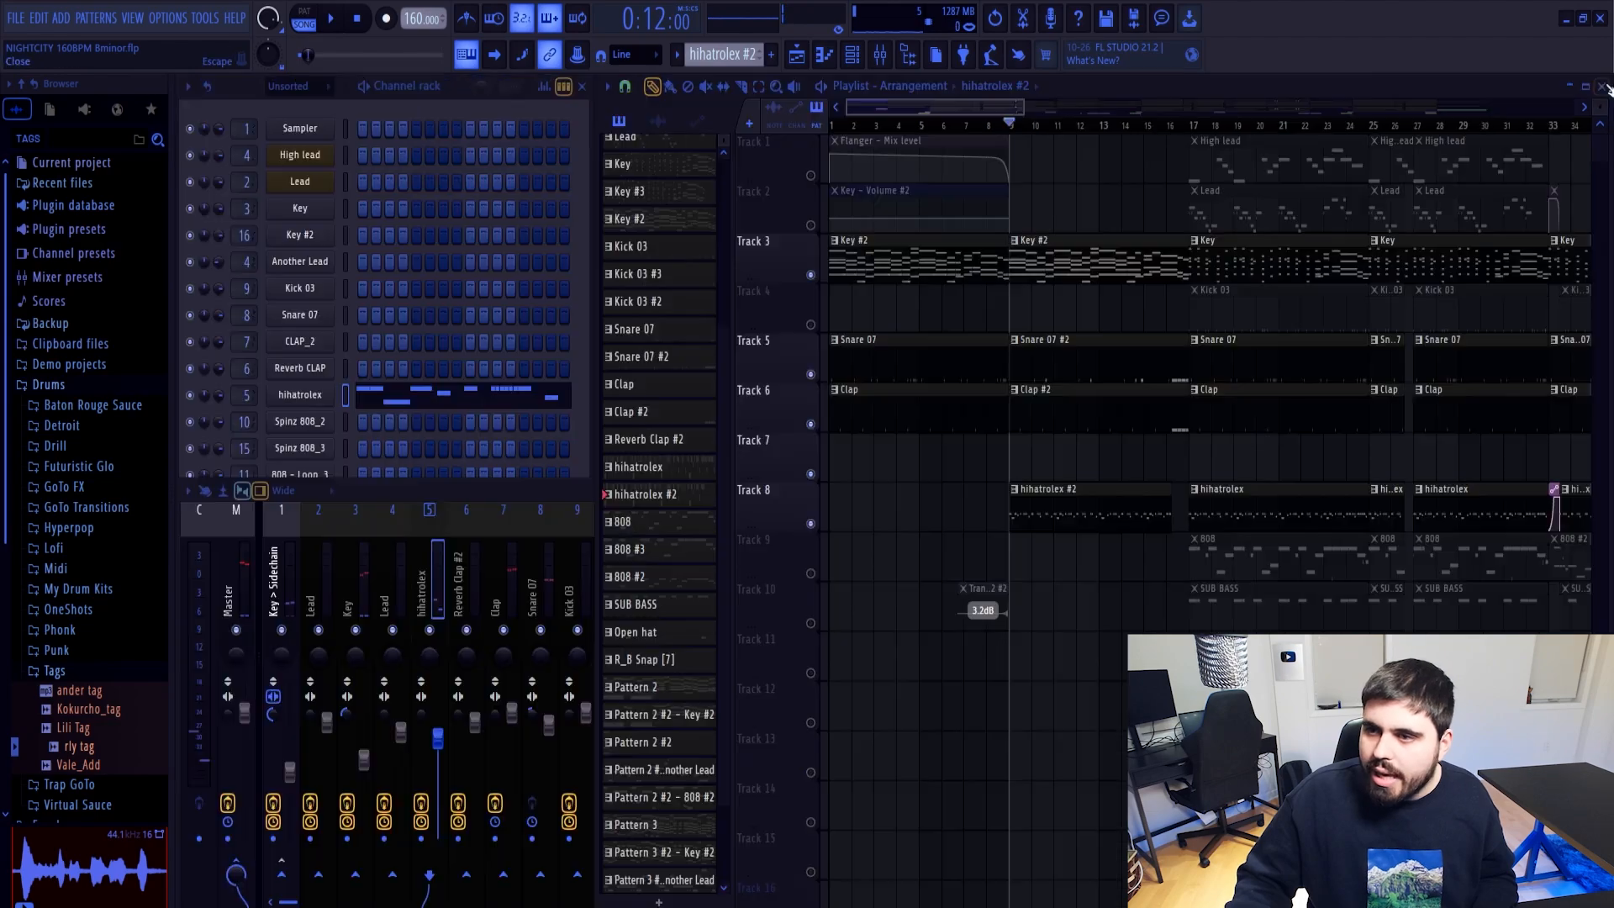
{"action": "left_click", "coordinate": [336, 396]}
{"action": "key", "text": "space"}
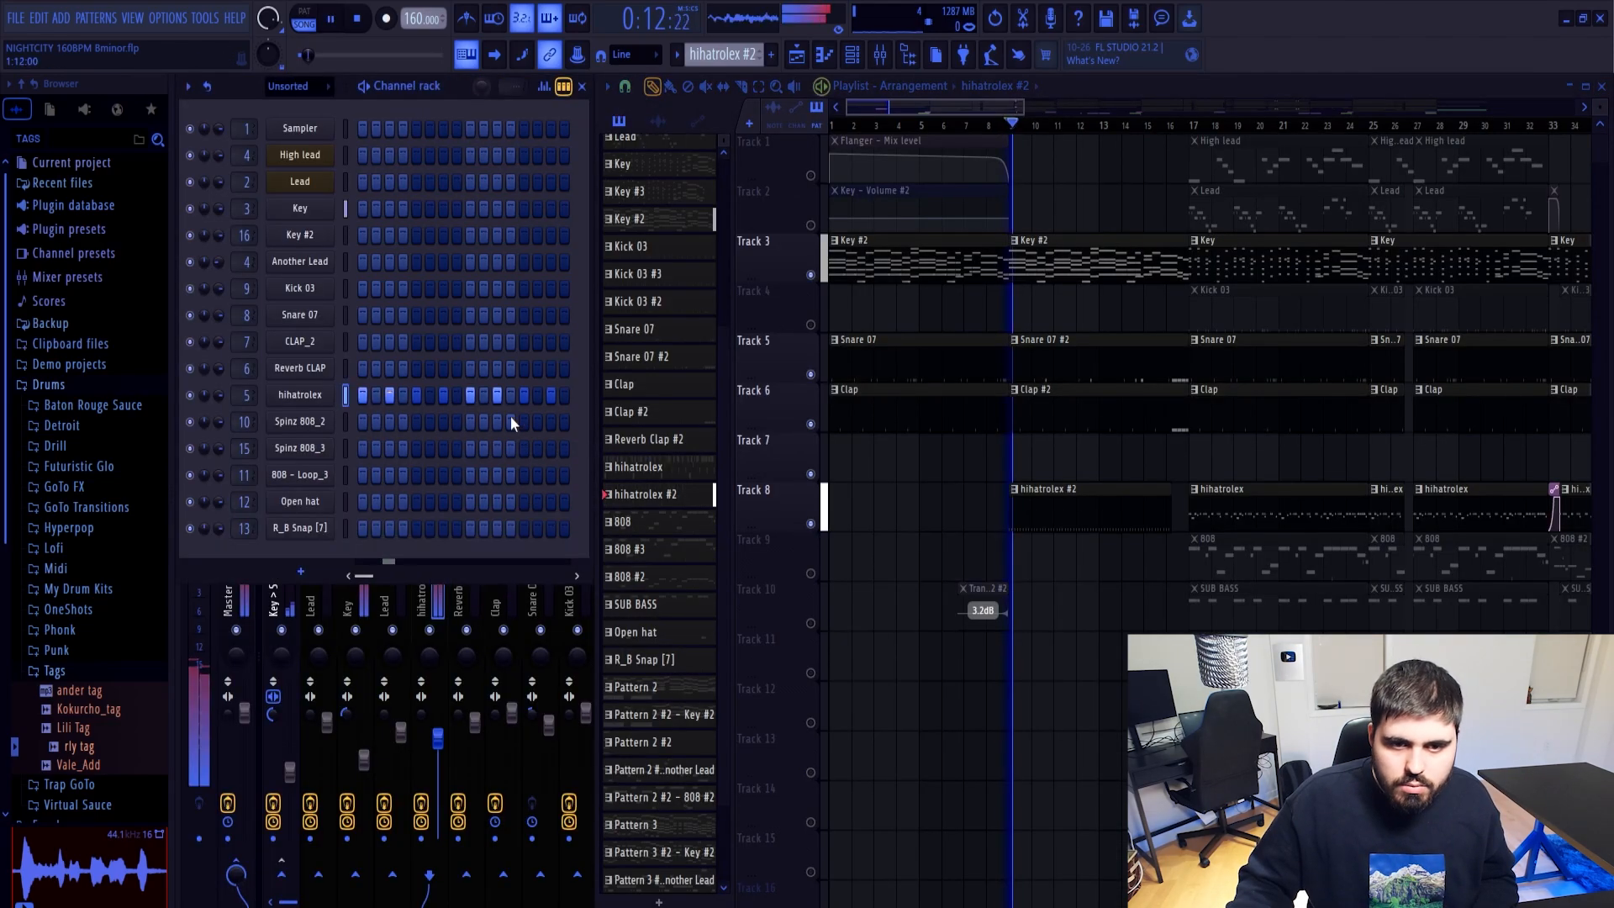
{"action": "right_click", "coordinate": [338, 390]}
{"action": "left_click", "coordinate": [370, 392]}
{"action": "key", "text": "space"}
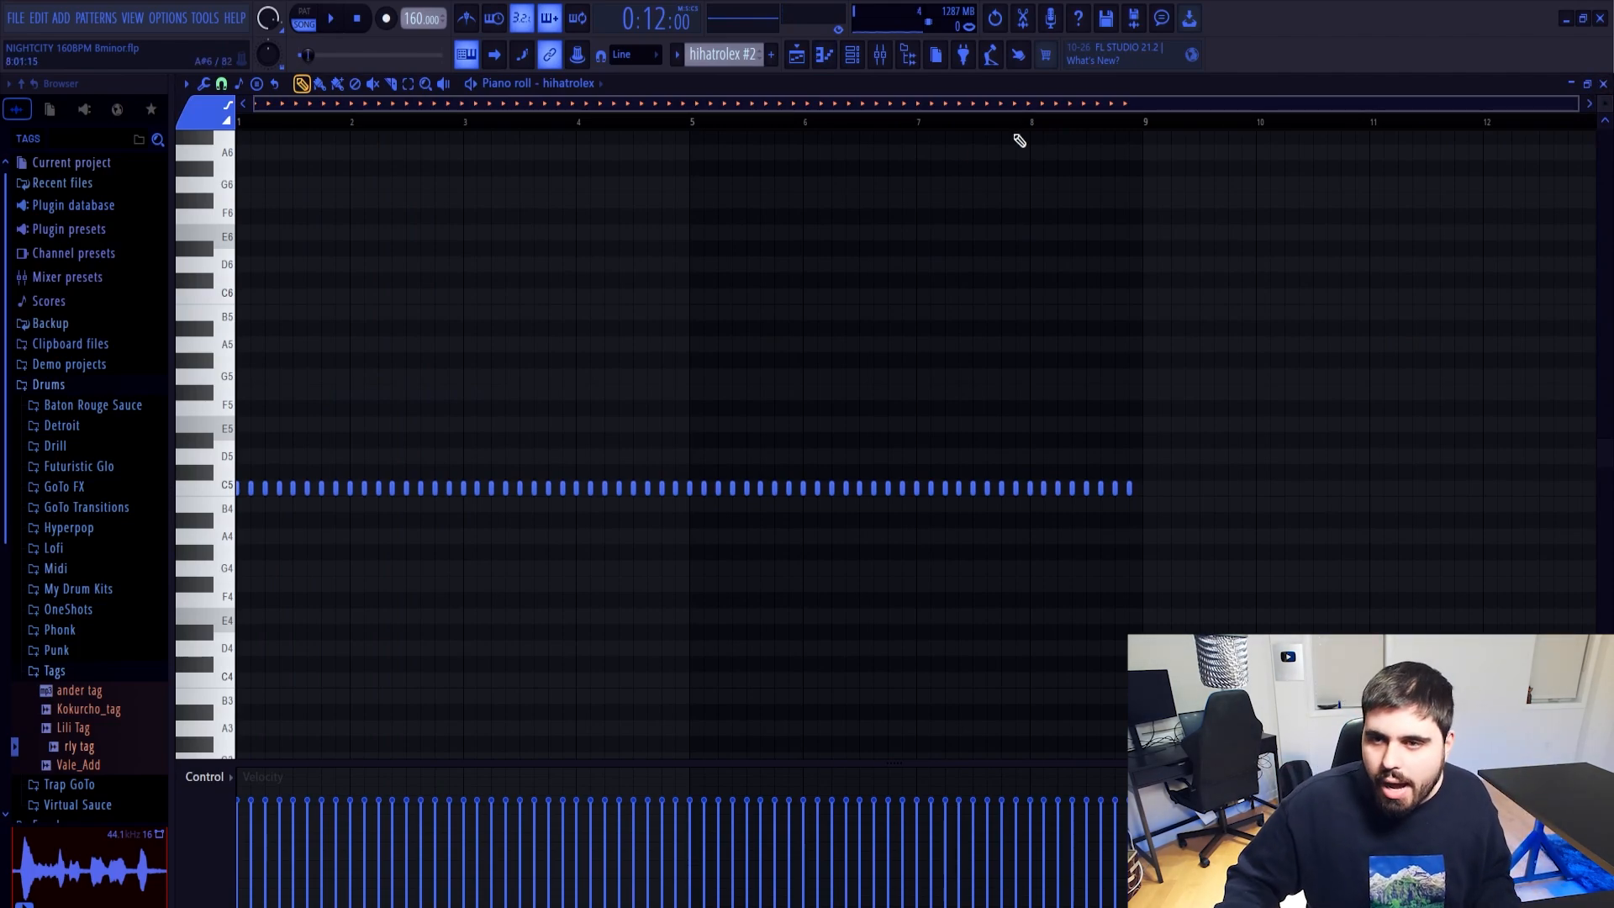
Add extra C5 hi-hat hits between the evenly spaced notes in bars 1 and 2 to form short rolls
{"action": "left_click", "coordinate": [248, 489]}
{"action": "scroll", "coordinate": [249, 526], "scroll_direction": "up", "scroll_amount": 5}
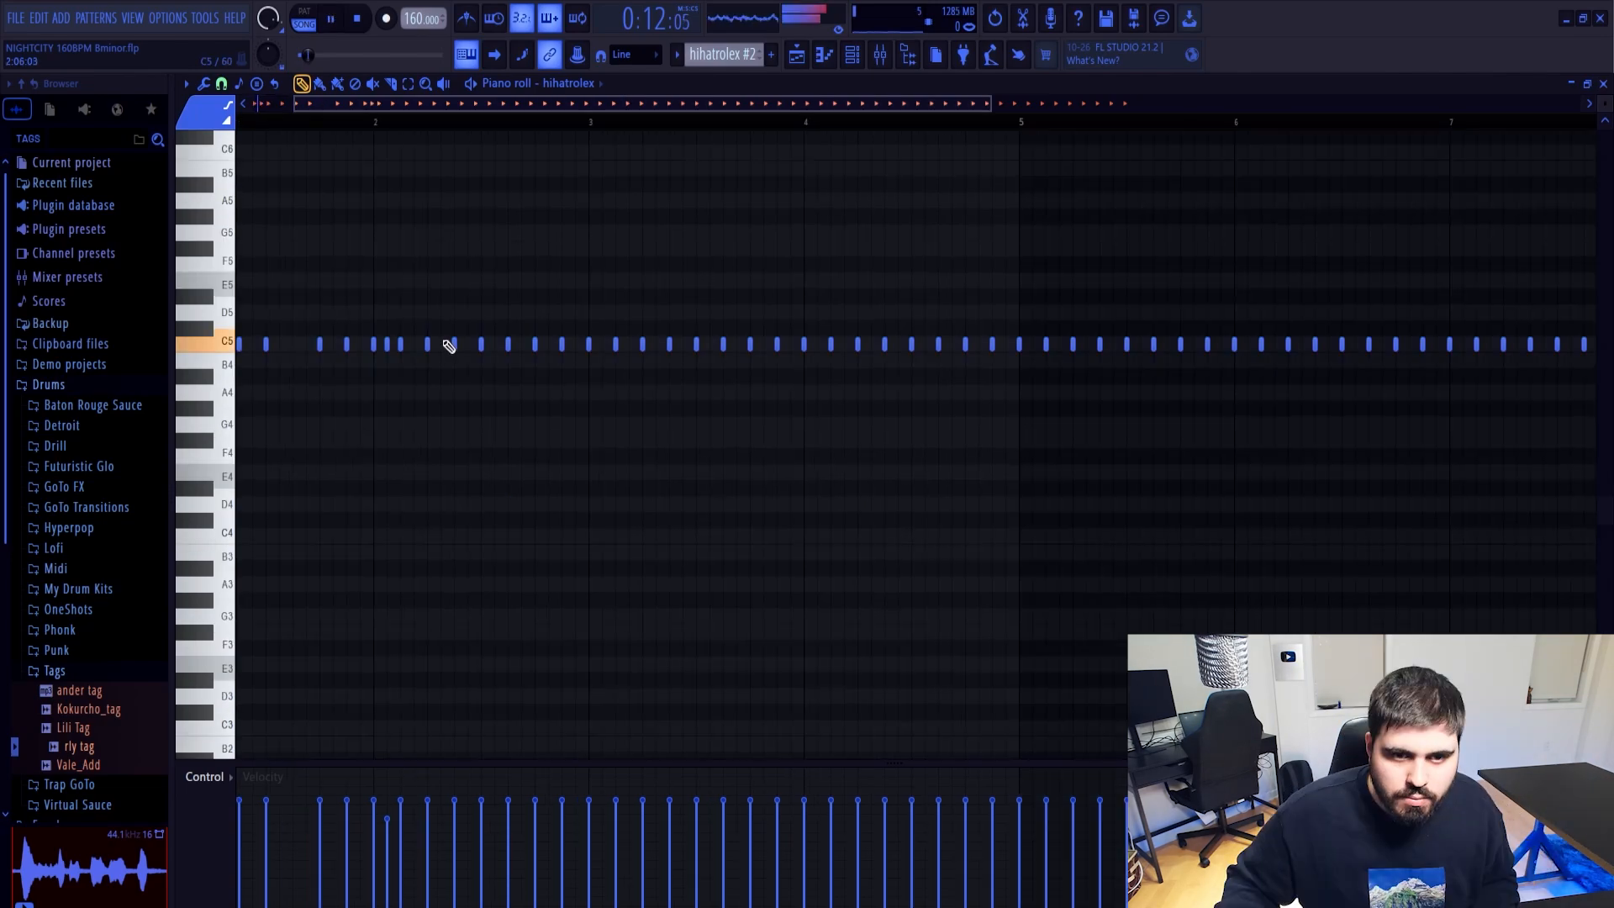
{"action": "left_click", "coordinate": [436, 347]}
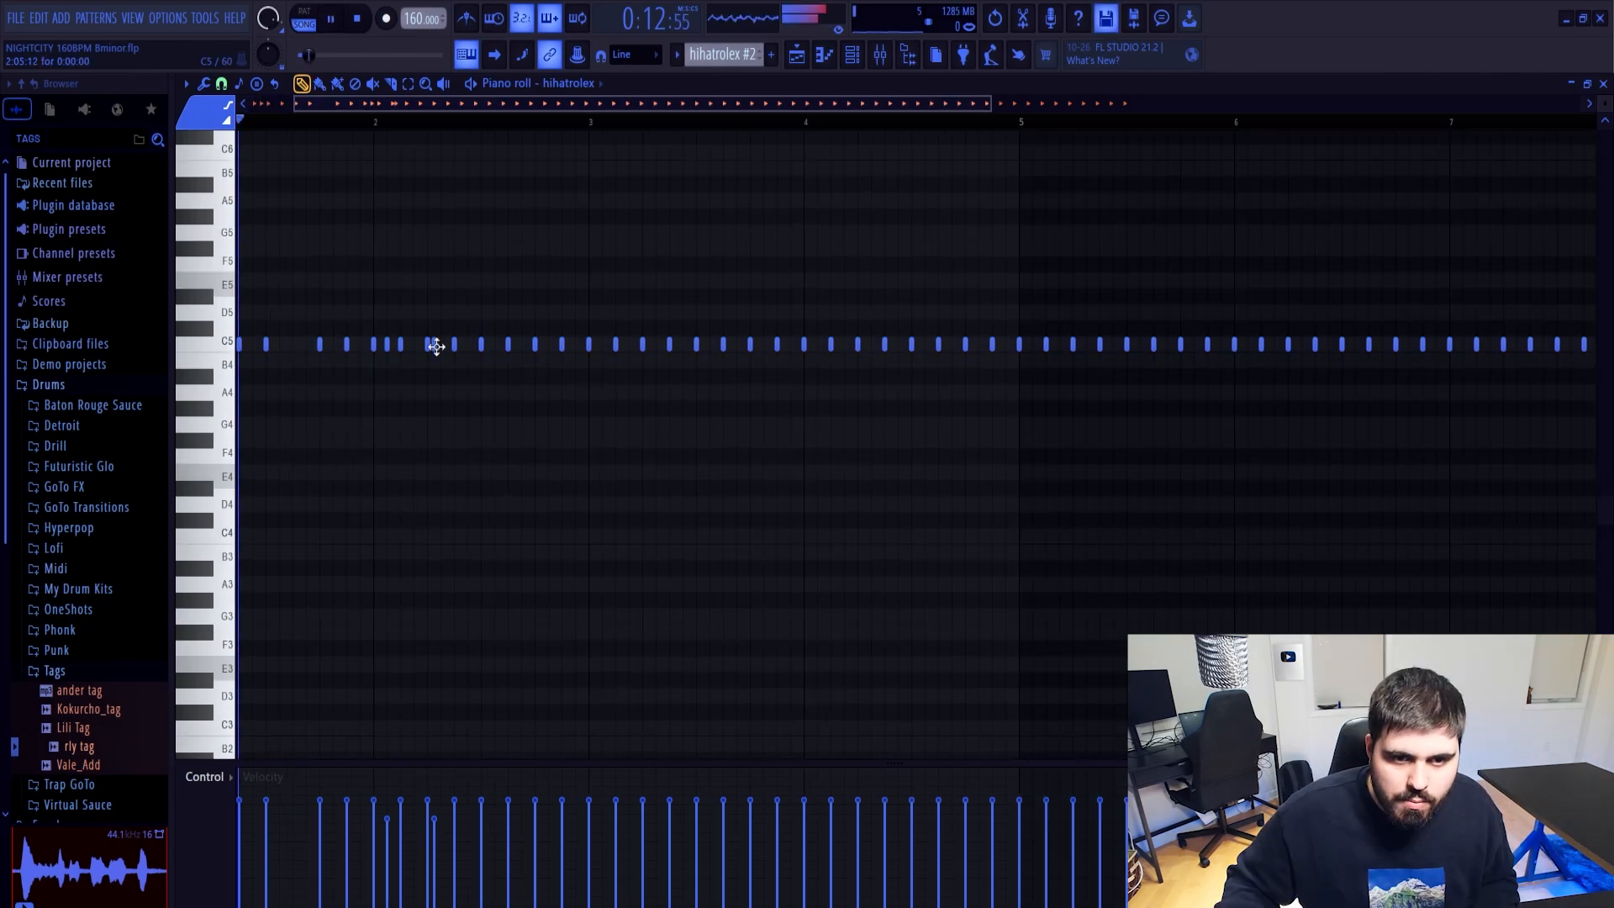
{"action": "left_click", "coordinate": [462, 346]}
{"action": "key", "text": "space"}
{"action": "scroll", "coordinate": [438, 360], "scroll_direction": "up", "scroll_amount": 5}
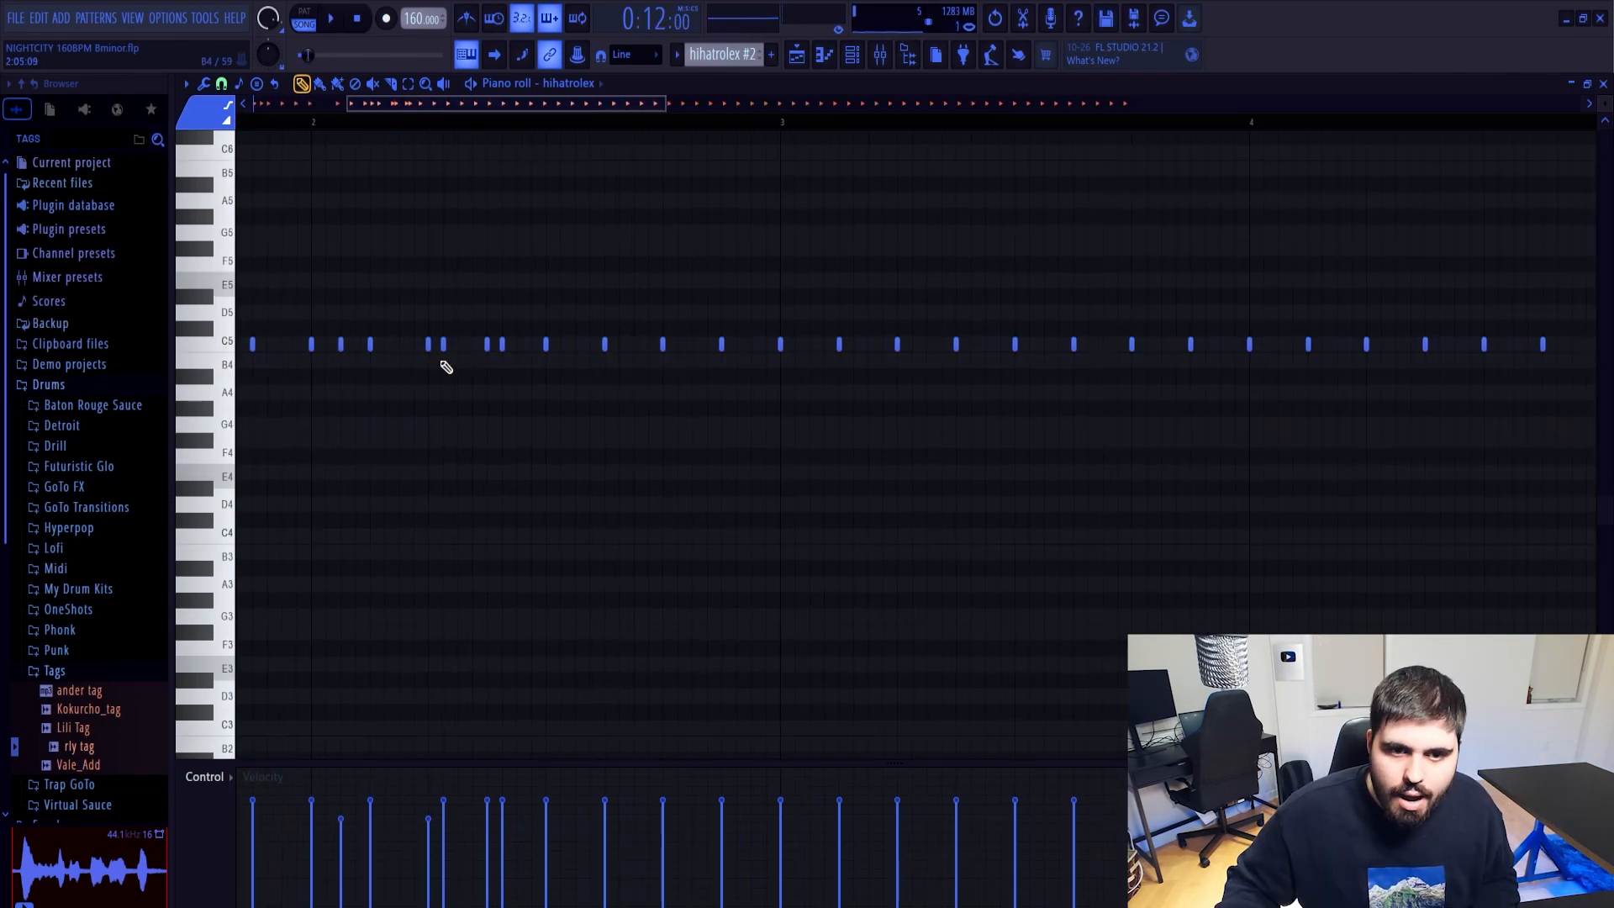
Lower bar 2's two double-hit rolls to B4 and A4, and play back the descending pattern
{"action": "left_click_drag", "start_coordinate": [465, 304], "coordinate": [417, 366]}
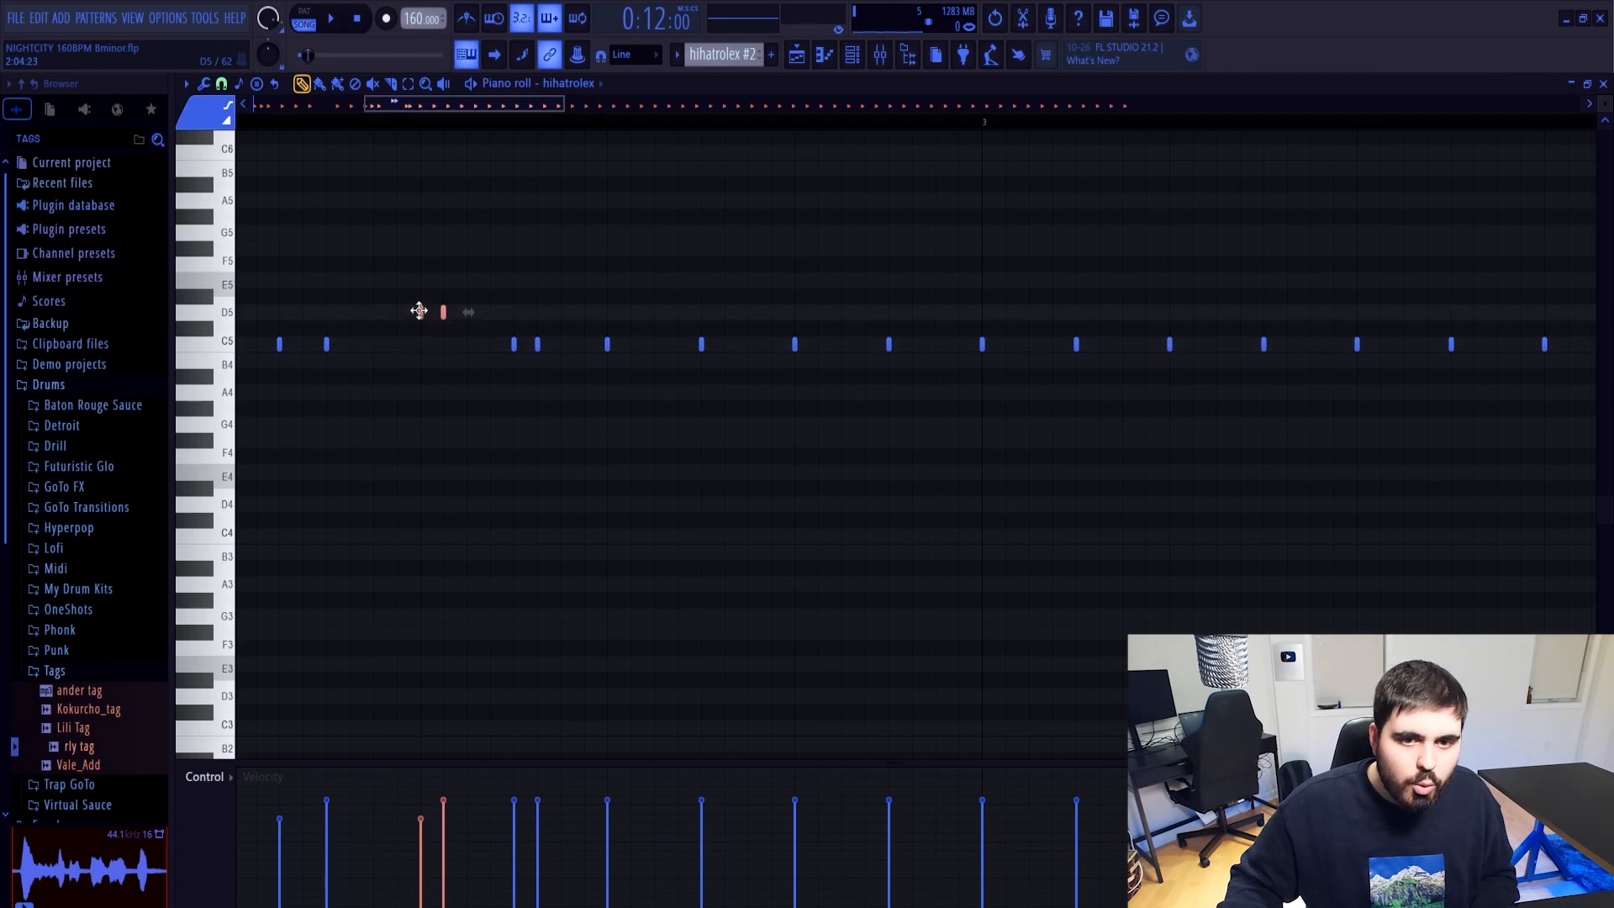
{"action": "left_click_drag", "start_coordinate": [562, 328], "coordinate": [506, 356]}
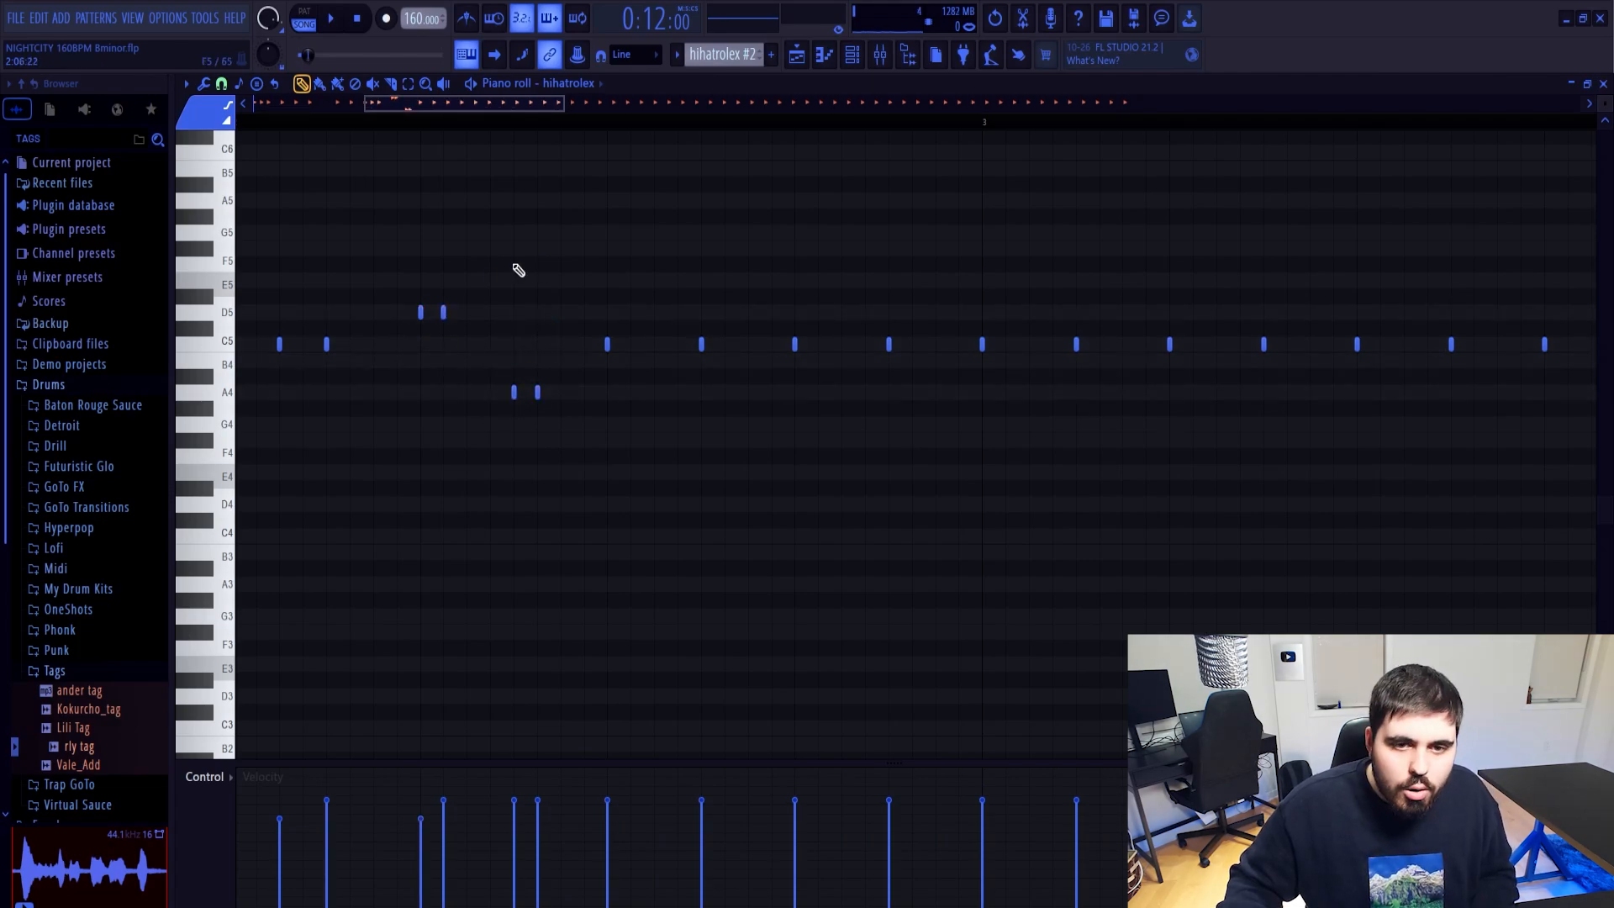
{"action": "left_click_drag", "start_coordinate": [575, 287], "coordinate": [424, 460]}
{"action": "left_click_drag", "start_coordinate": [425, 459], "coordinate": [418, 460]}
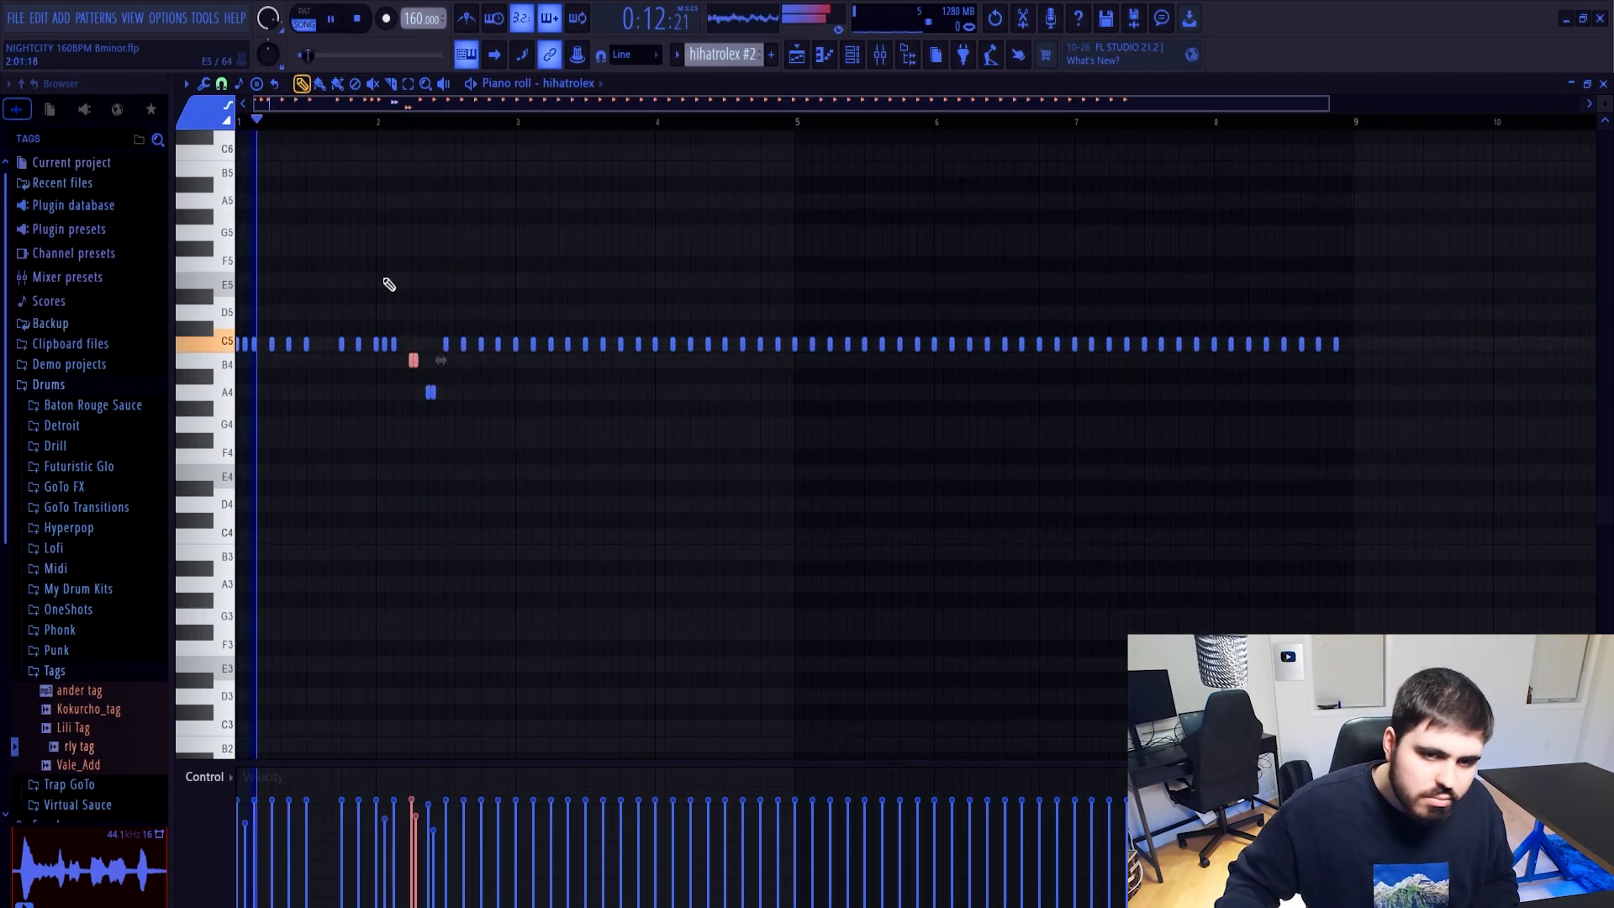
{"action": "left_click", "coordinate": [388, 278], "text": "ctrl"}
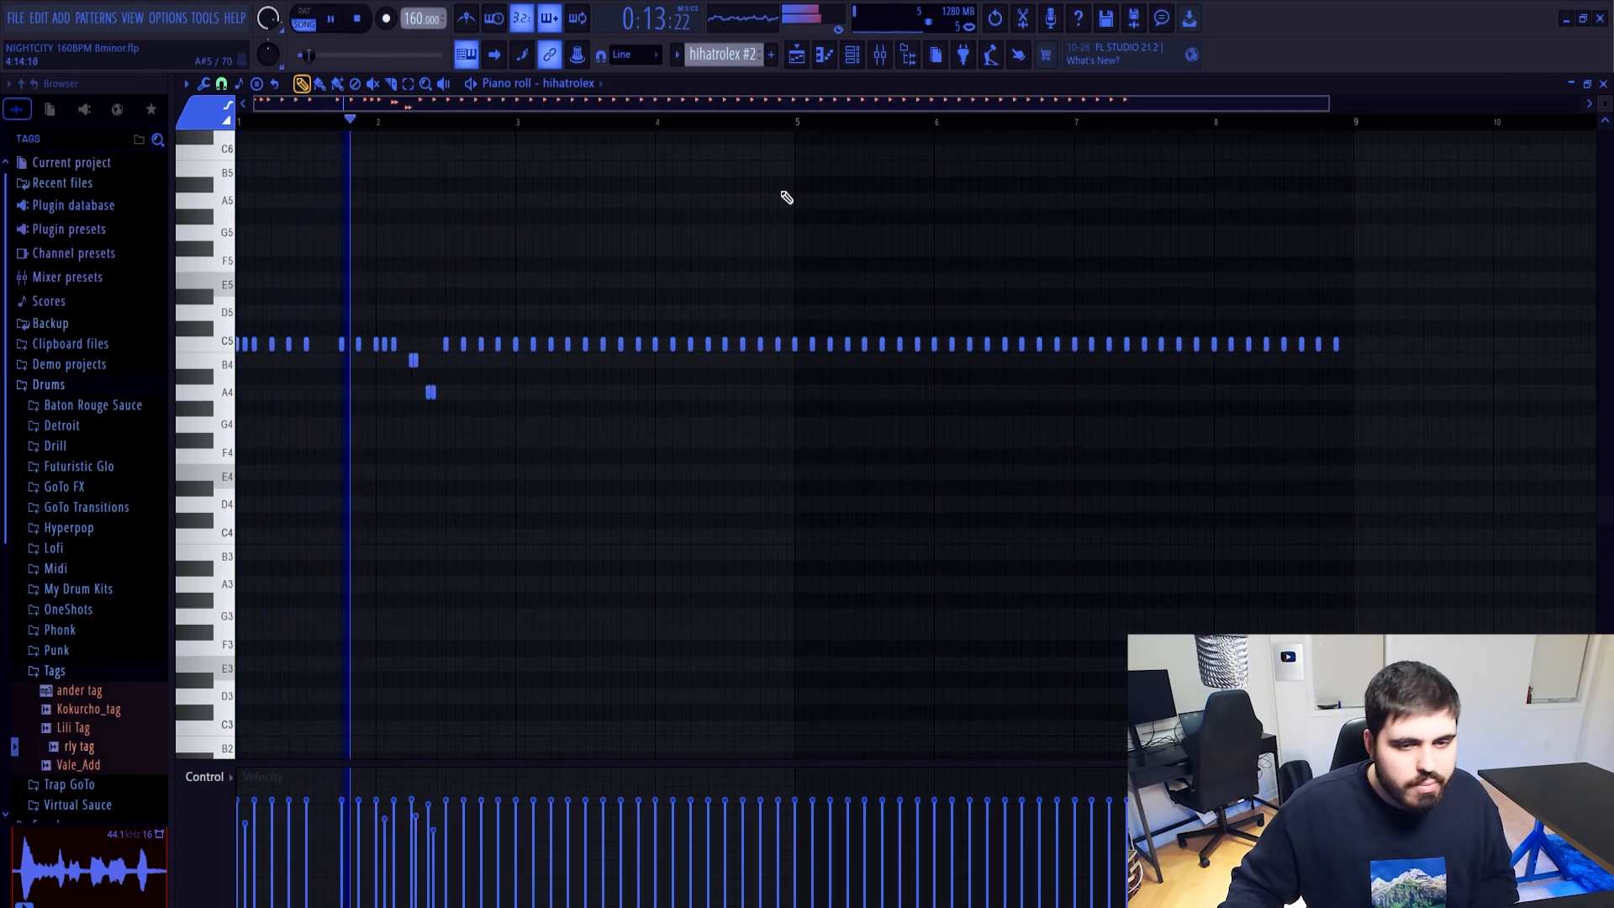
{"action": "key", "text": "space"}
Layer C5 hits above bar 2's pitched rolls and copy the two-bar hi-hat pattern into bars 3 and 4
{"action": "scroll", "coordinate": [410, 350], "scroll_direction": "up", "scroll_amount": 5}
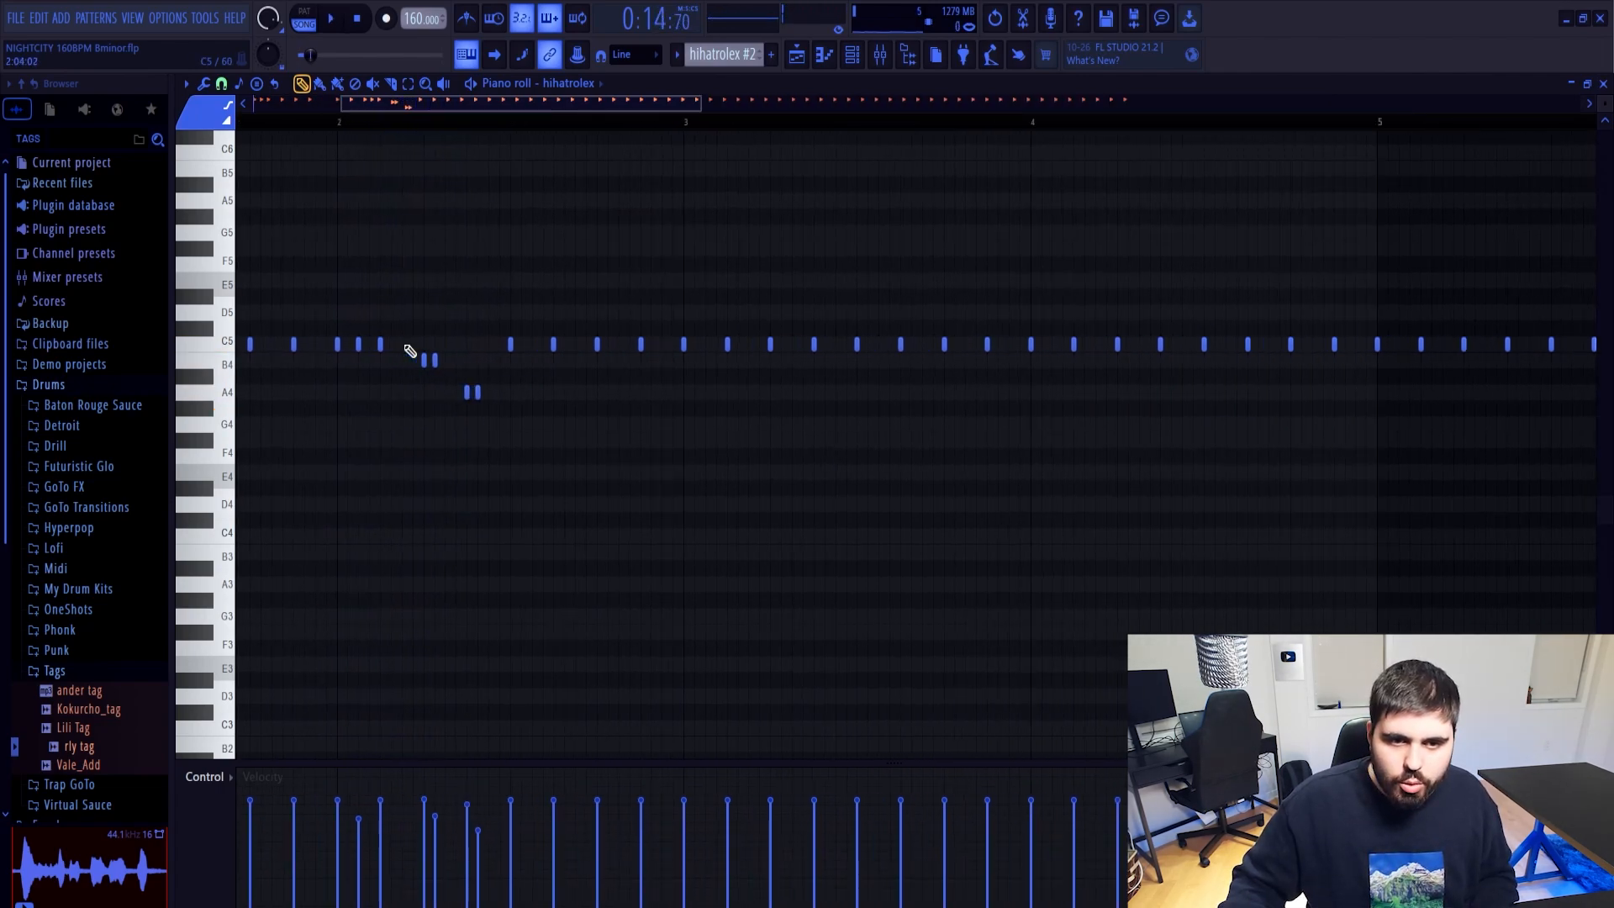
{"action": "scroll", "coordinate": [409, 350], "scroll_direction": "up", "scroll_amount": 1}
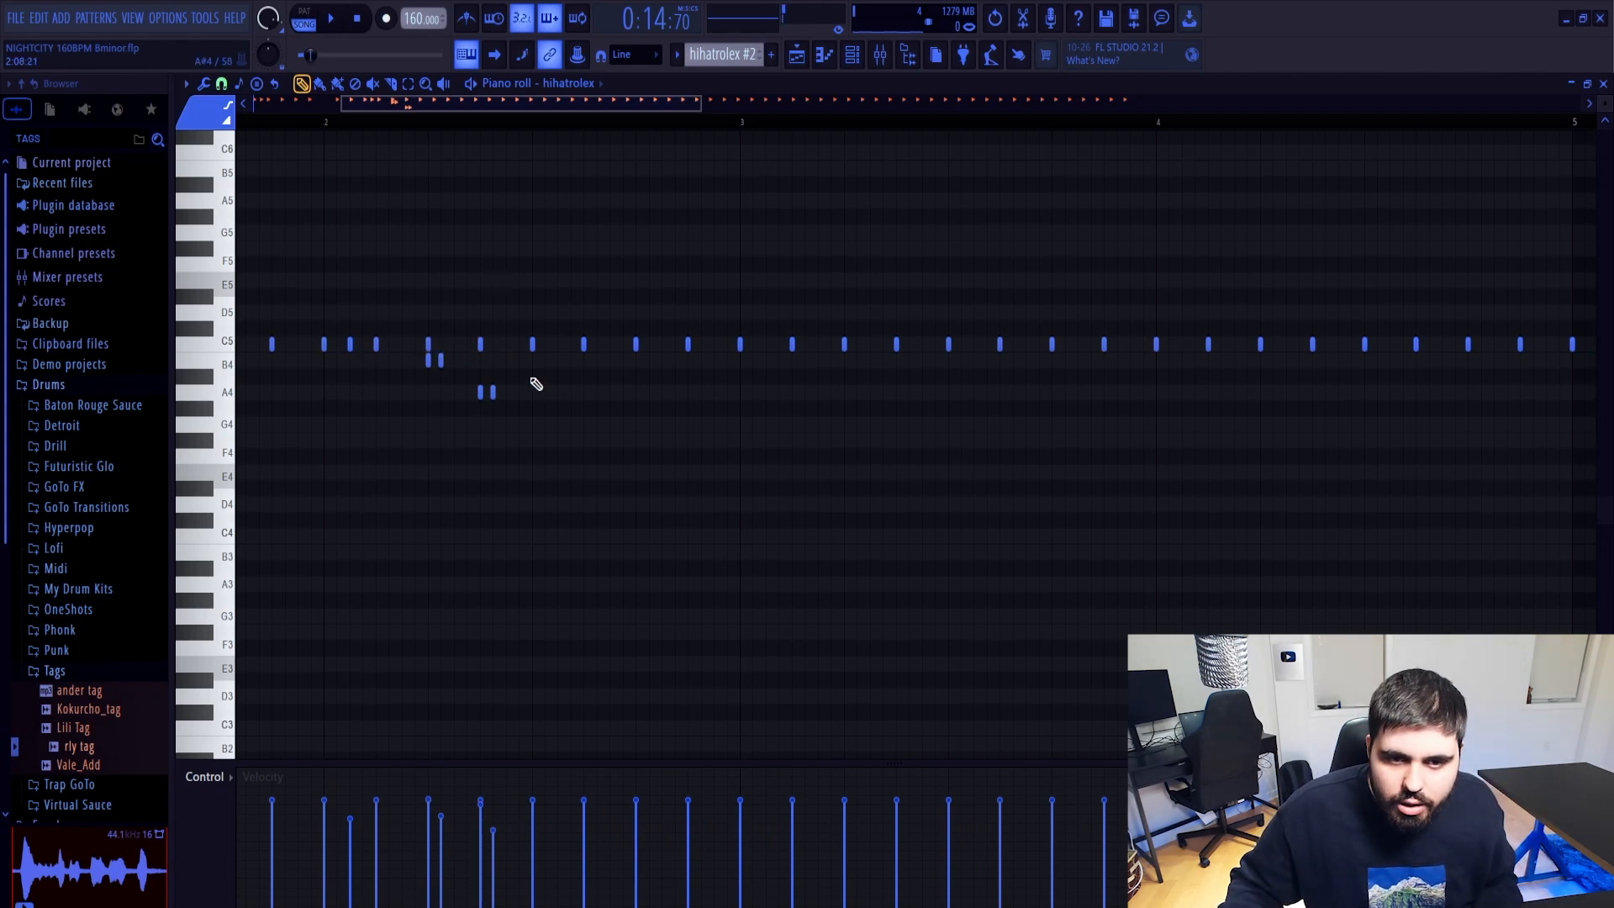
{"action": "left_click_drag", "start_coordinate": [509, 353], "coordinate": [368, 397]}
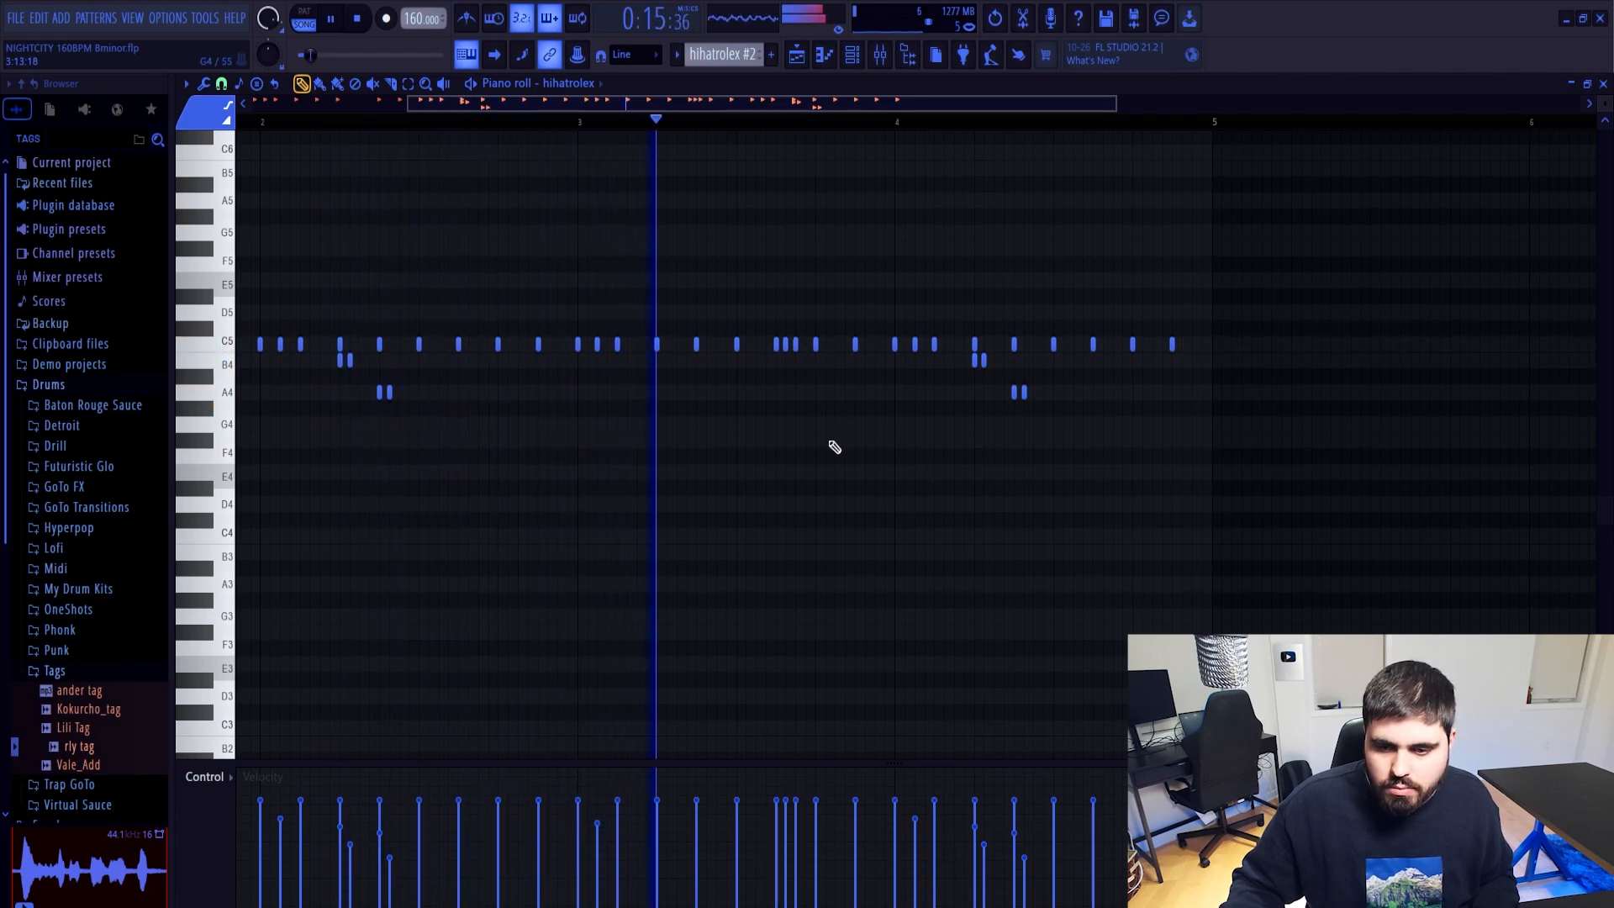
{"action": "key", "text": "space"}
With snap at 1/4 step, end bar 4 with a descending fill: a B4 hit, a three-hit A4 roll and a final F#4 hit
{"action": "left_click", "coordinate": [221, 83]}
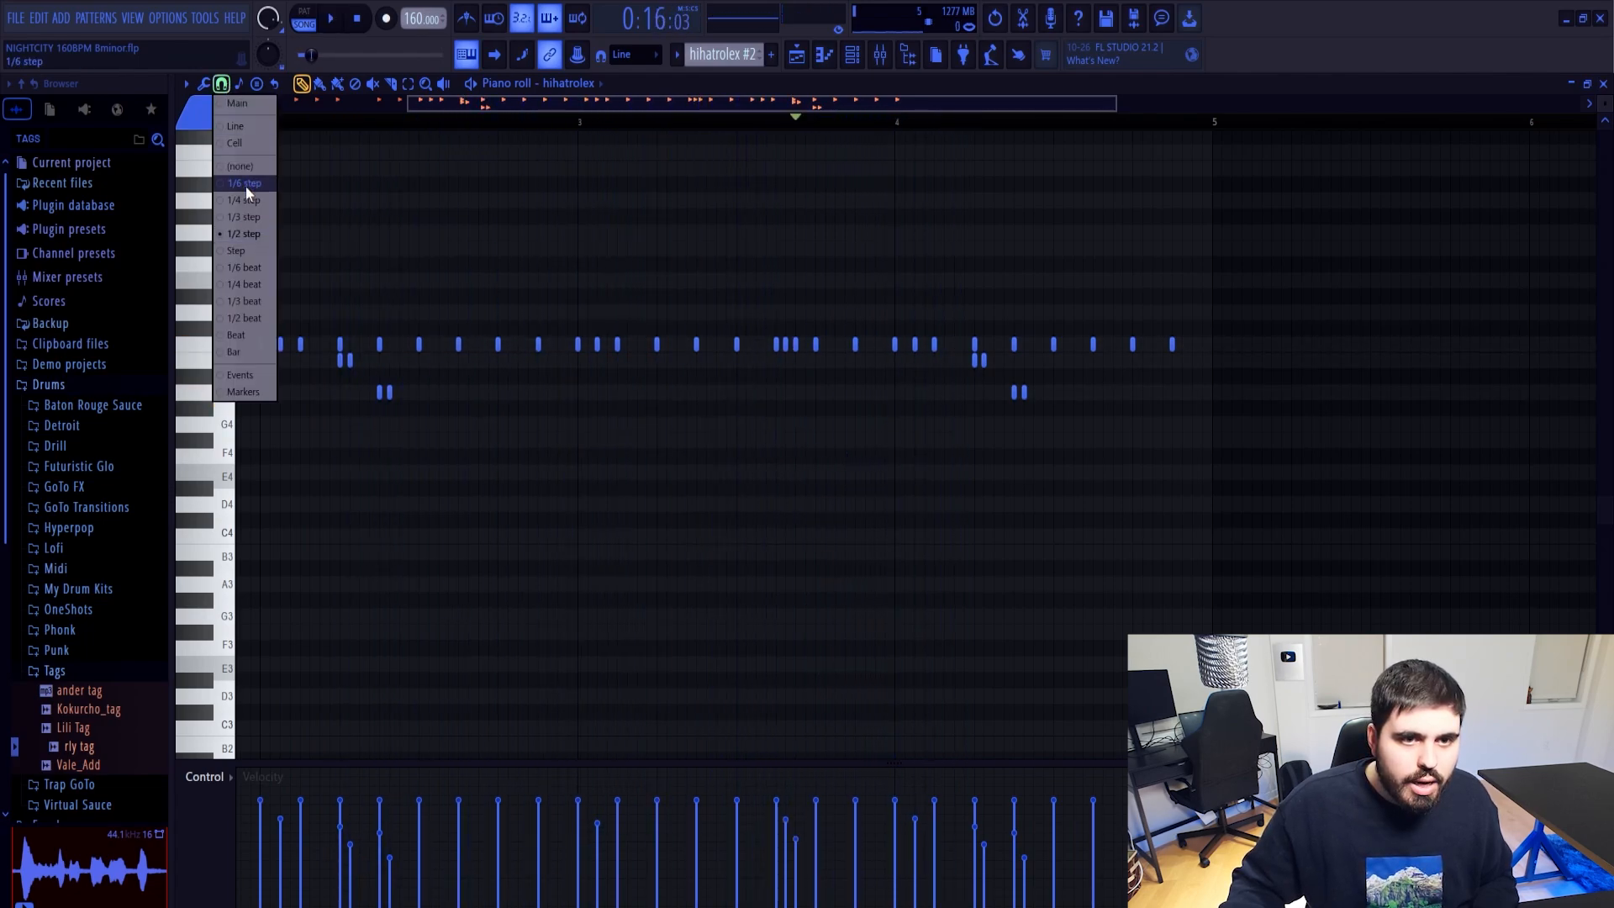
{"action": "left_click", "coordinate": [245, 200]}
{"action": "scroll", "coordinate": [1093, 358], "scroll_direction": "up", "scroll_amount": 5}
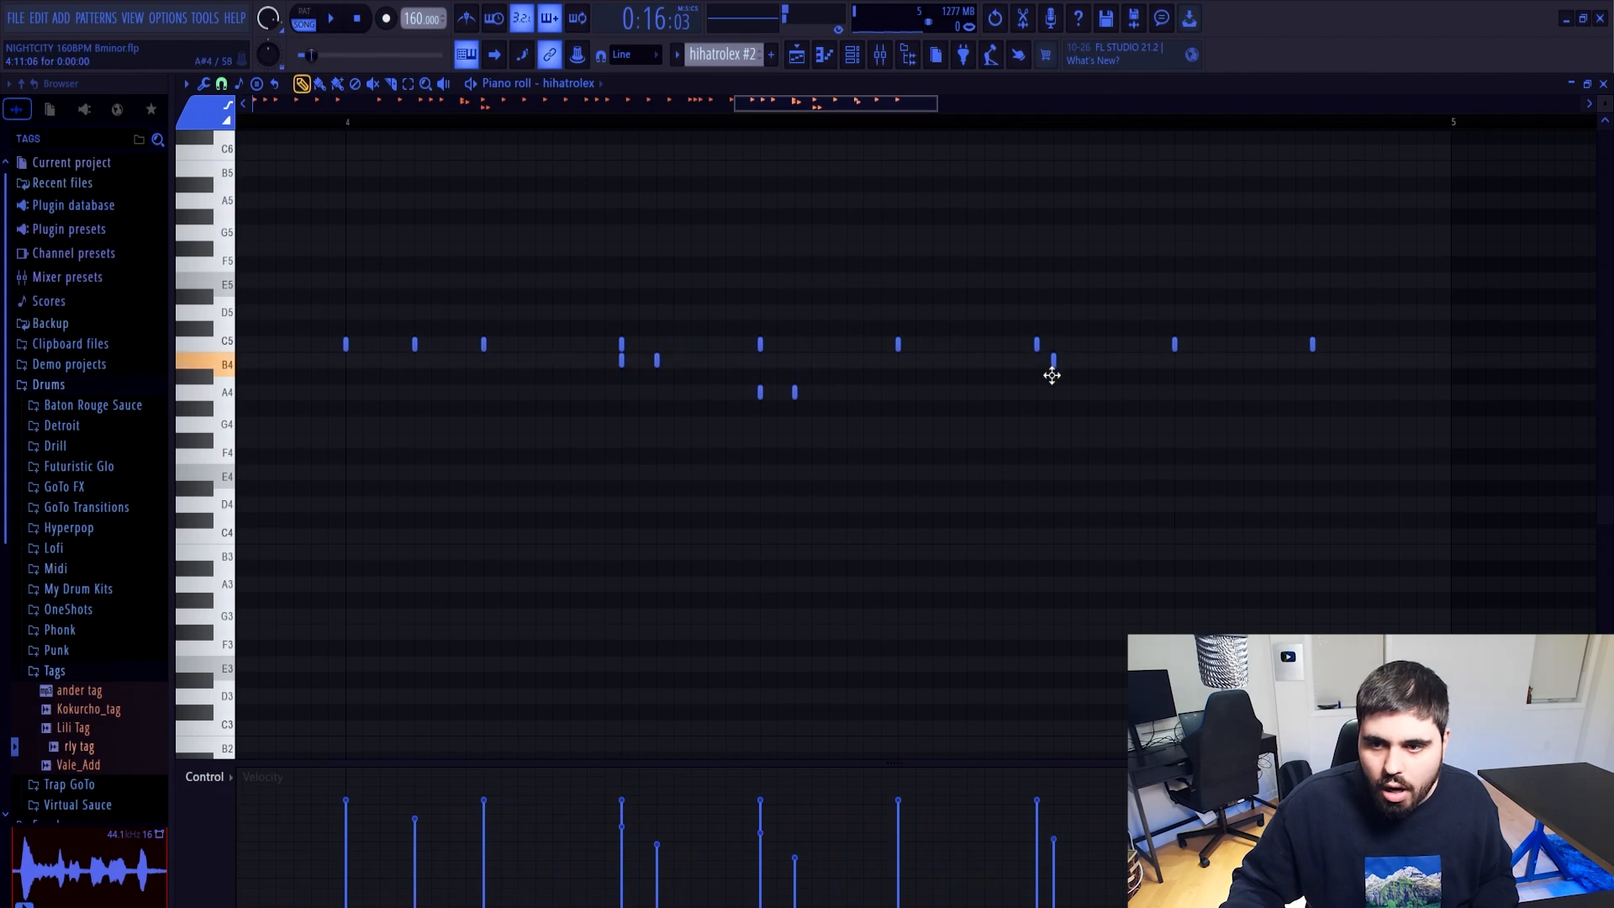
{"action": "left_click_drag", "start_coordinate": [1175, 345], "coordinate": [1167, 383]}
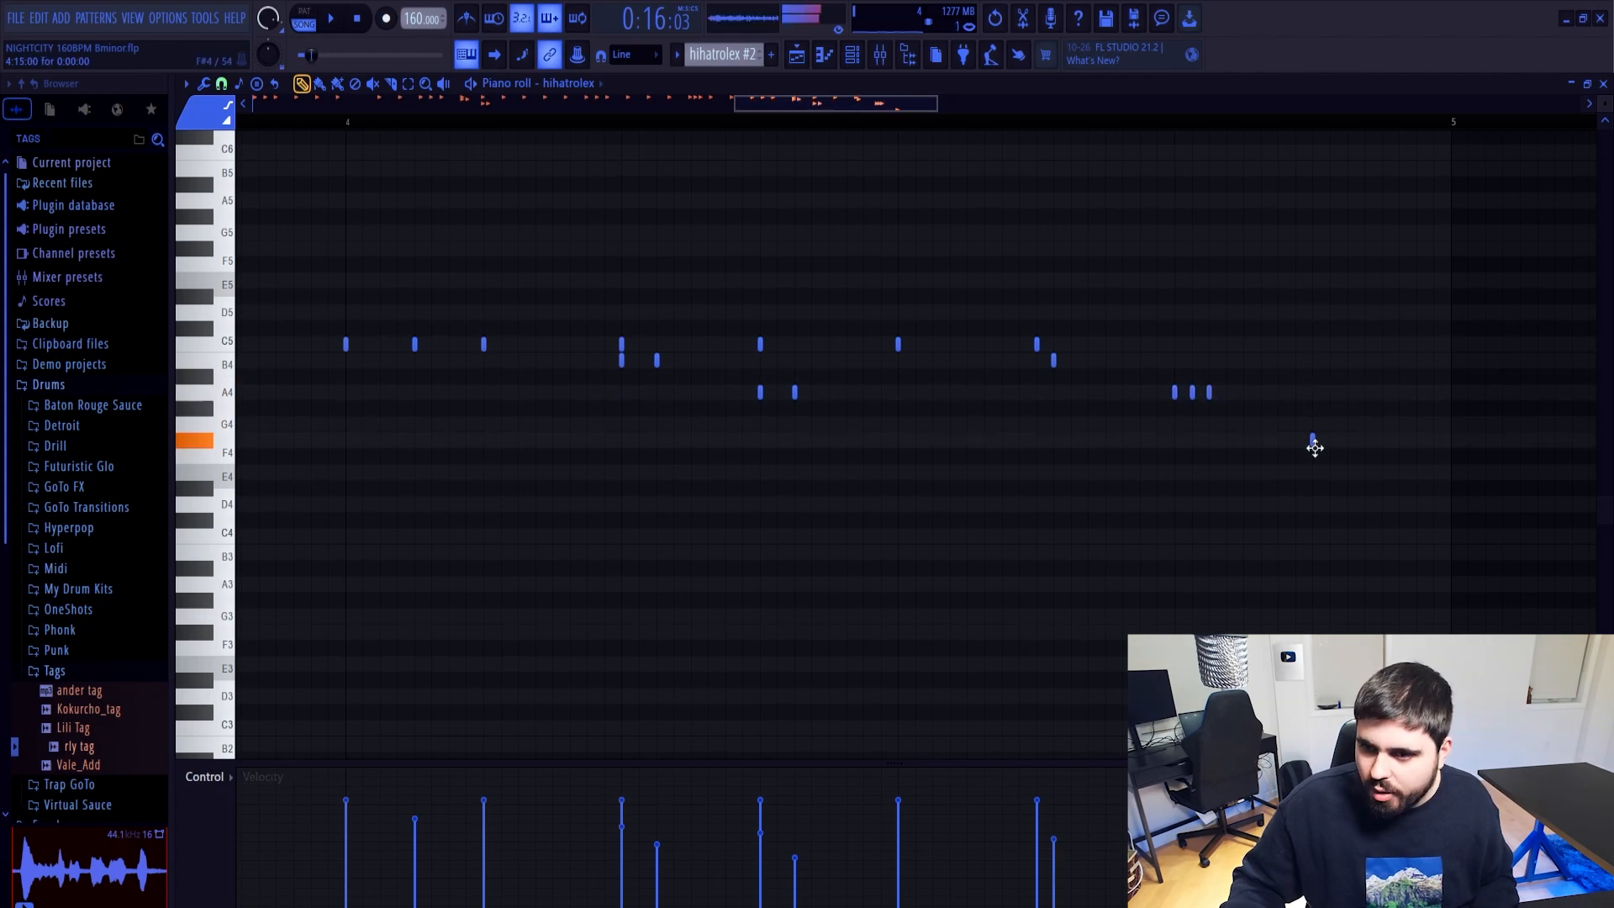
{"action": "left_click", "coordinate": [1311, 441]}
Play back bar 4's hi-hat fill and copy the four-bar pattern into bars 5 to 8
{"action": "key", "text": "space"}
{"action": "scroll", "coordinate": [975, 214], "scroll_direction": "down", "scroll_amount": 5}
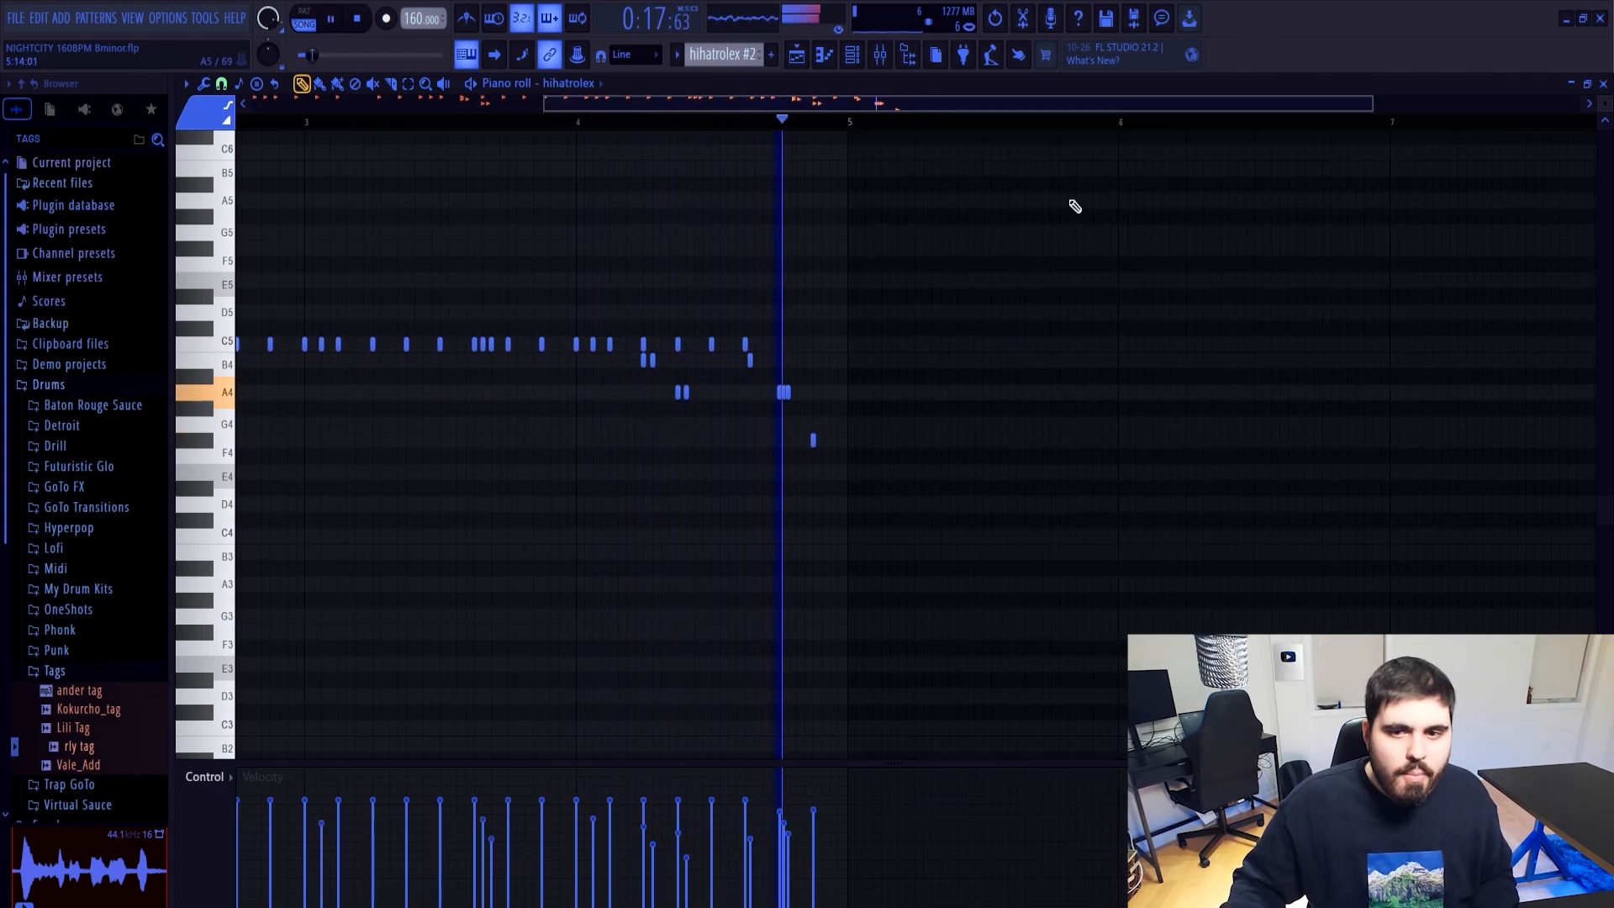
{"action": "key", "text": "space"}
{"action": "left_click_drag", "start_coordinate": [872, 104], "coordinate": [621, 106]}
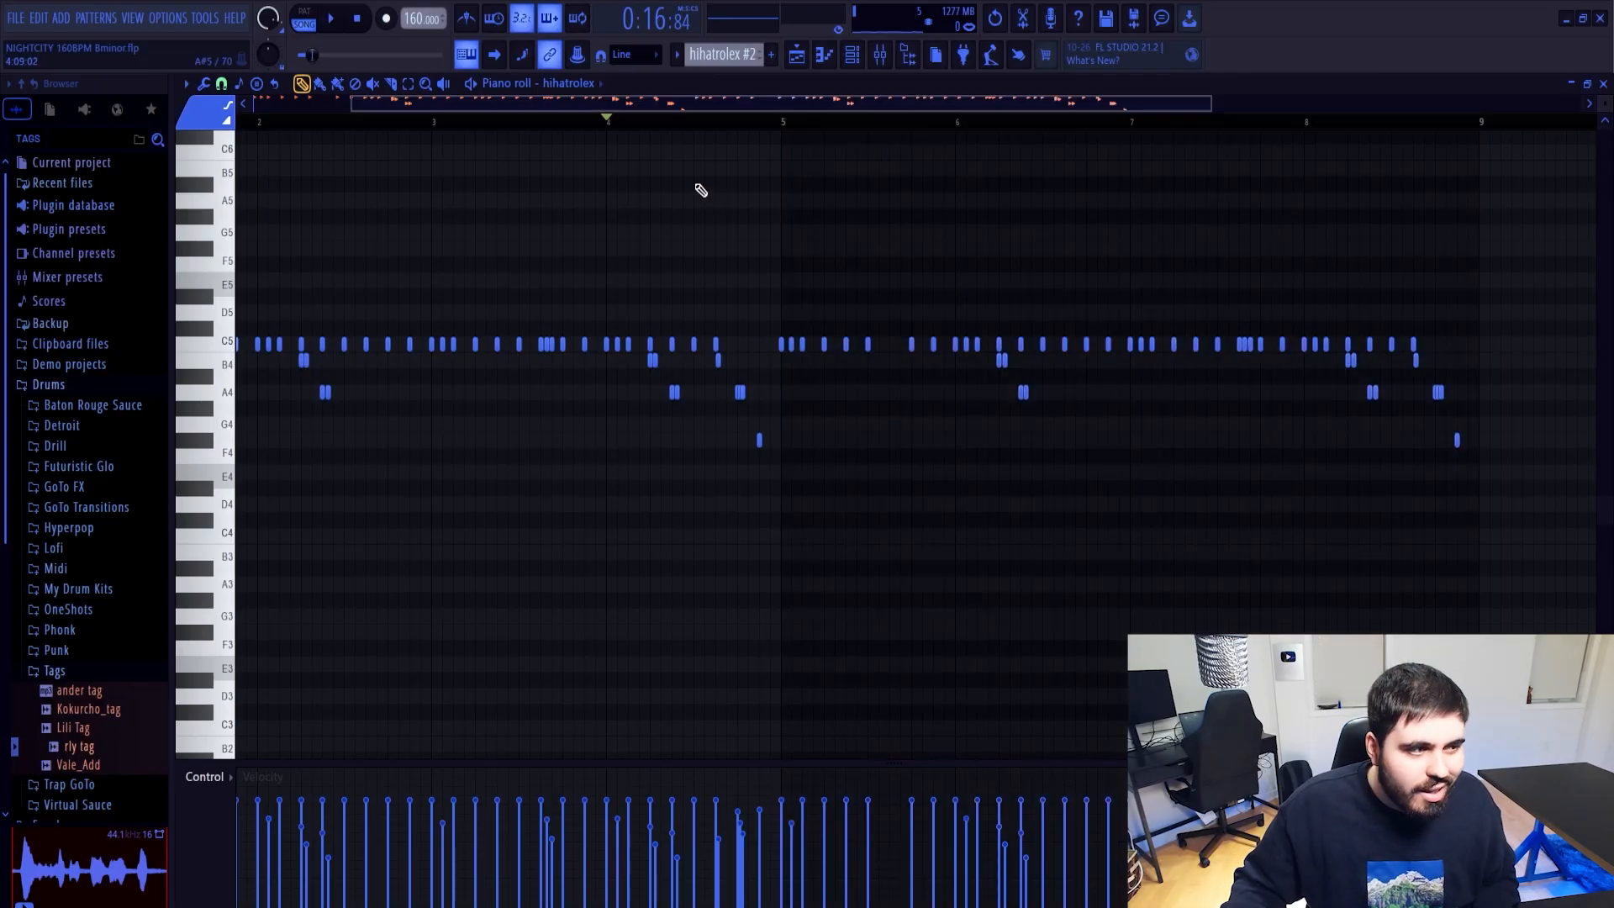
{"action": "scroll", "coordinate": [720, 194], "scroll_direction": "down", "scroll_amount": 2}
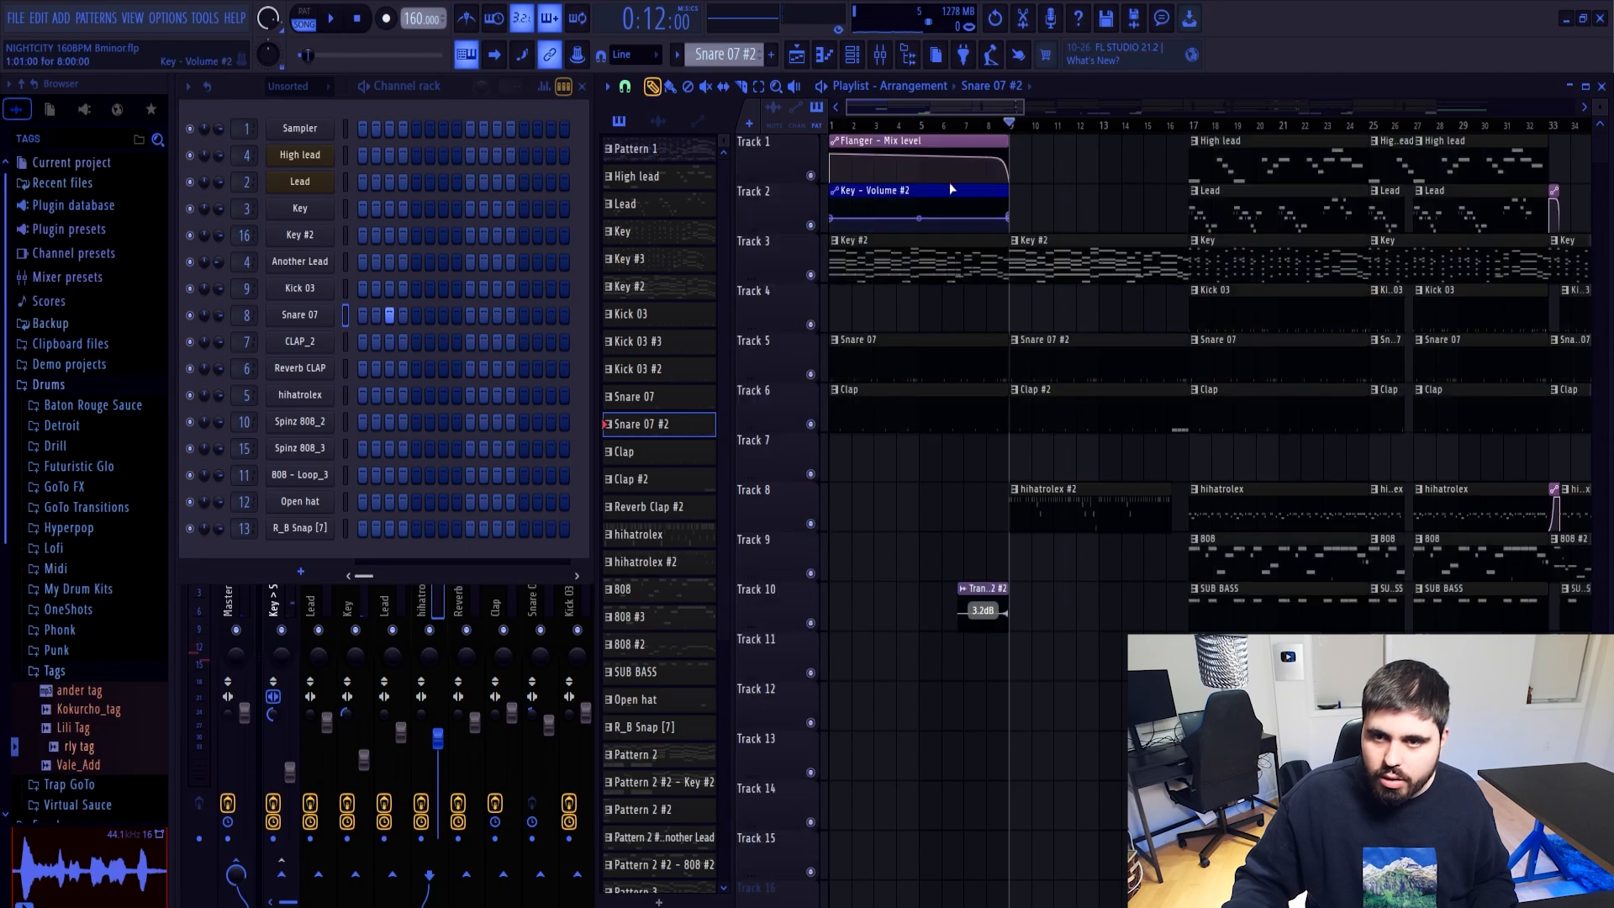
Play the arrangement from bar 8 to check the transition into bar 9
{"action": "left_click", "coordinate": [958, 128]}
{"action": "left_click_drag", "start_coordinate": [961, 132], "coordinate": [992, 134]}
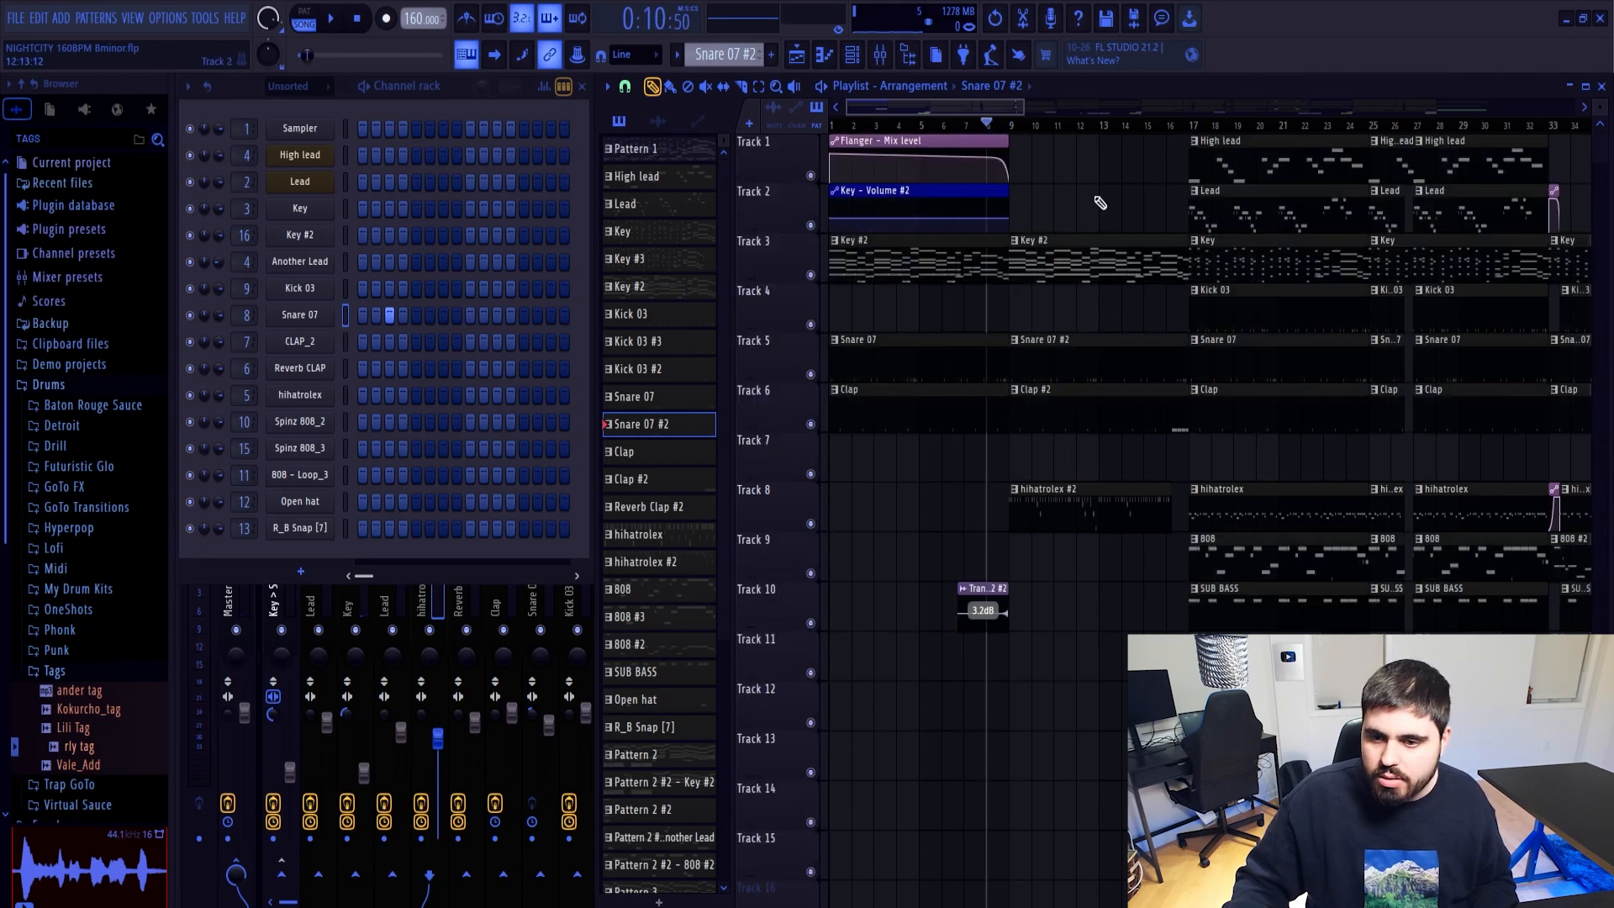
{"action": "key", "text": "space"}
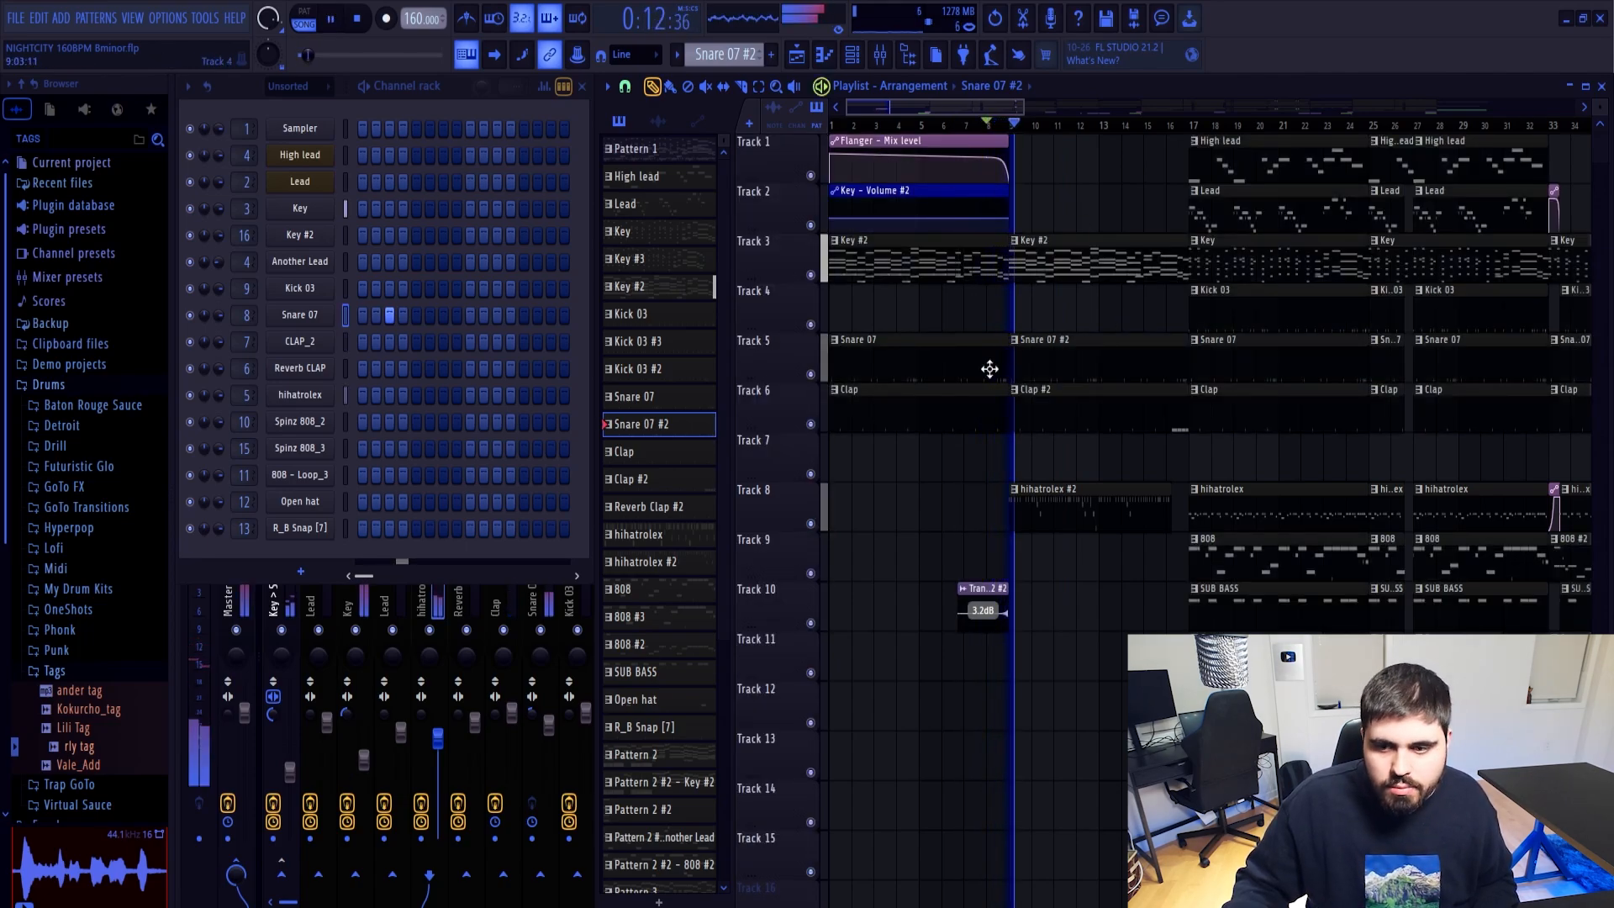
{"action": "key", "text": "space"}
Replace track 10's transition clip with the Ran Riser sample ending at bar 9, and open its channel settings
{"action": "scroll", "coordinate": [1003, 598], "scroll_direction": "up", "scroll_amount": 6}
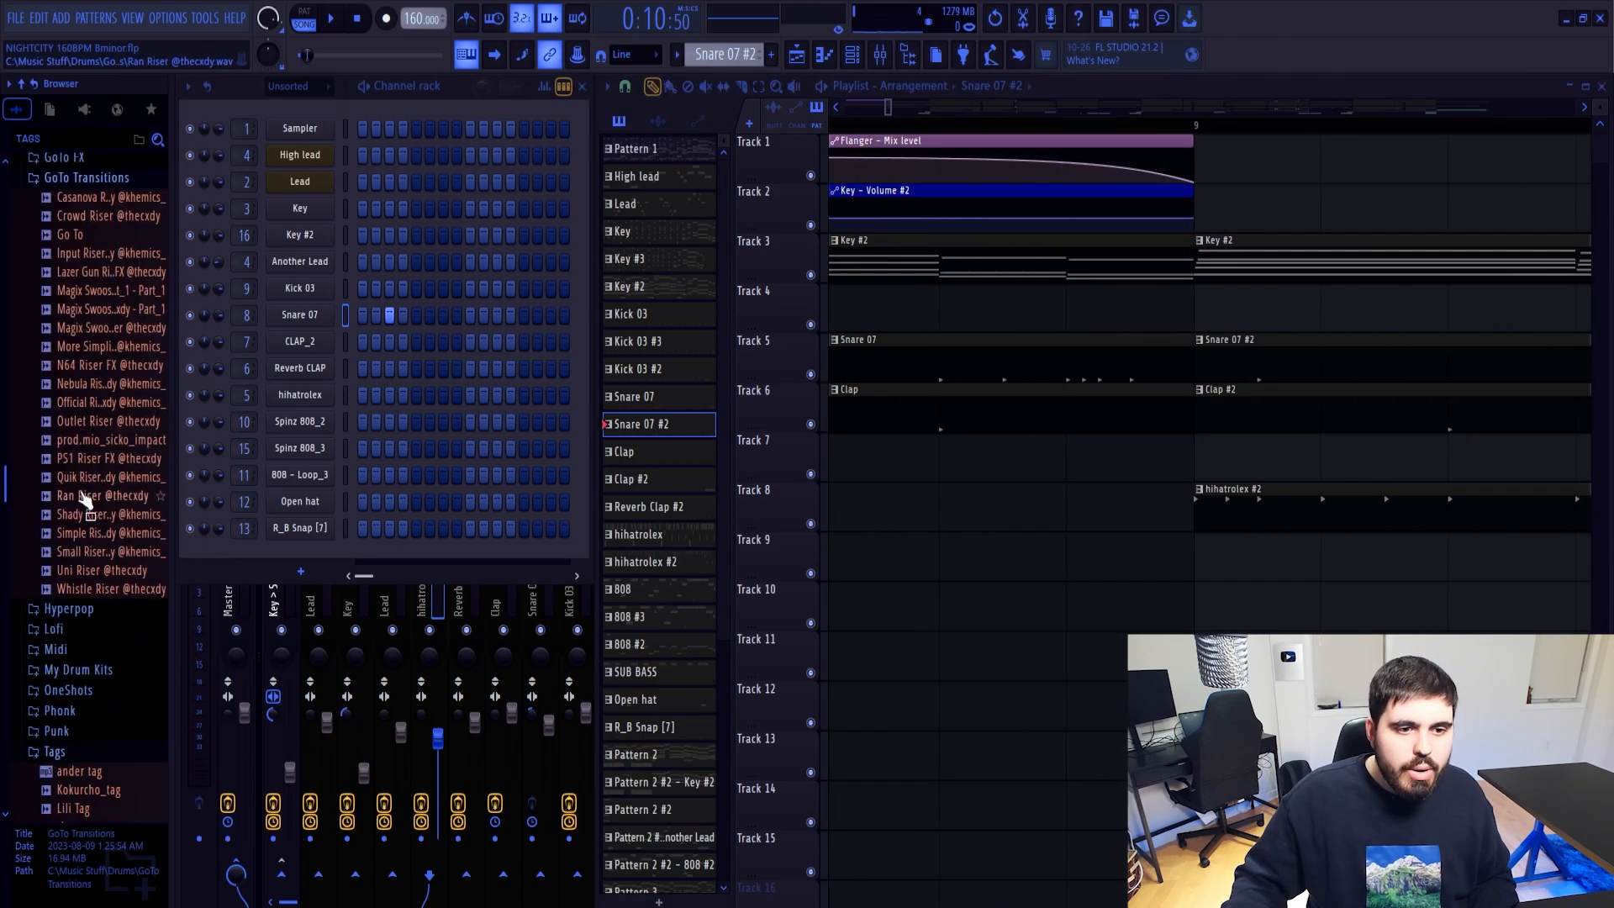
{"action": "left_click_drag", "start_coordinate": [82, 496], "coordinate": [938, 611]}
{"action": "double_click", "coordinate": [984, 605]}
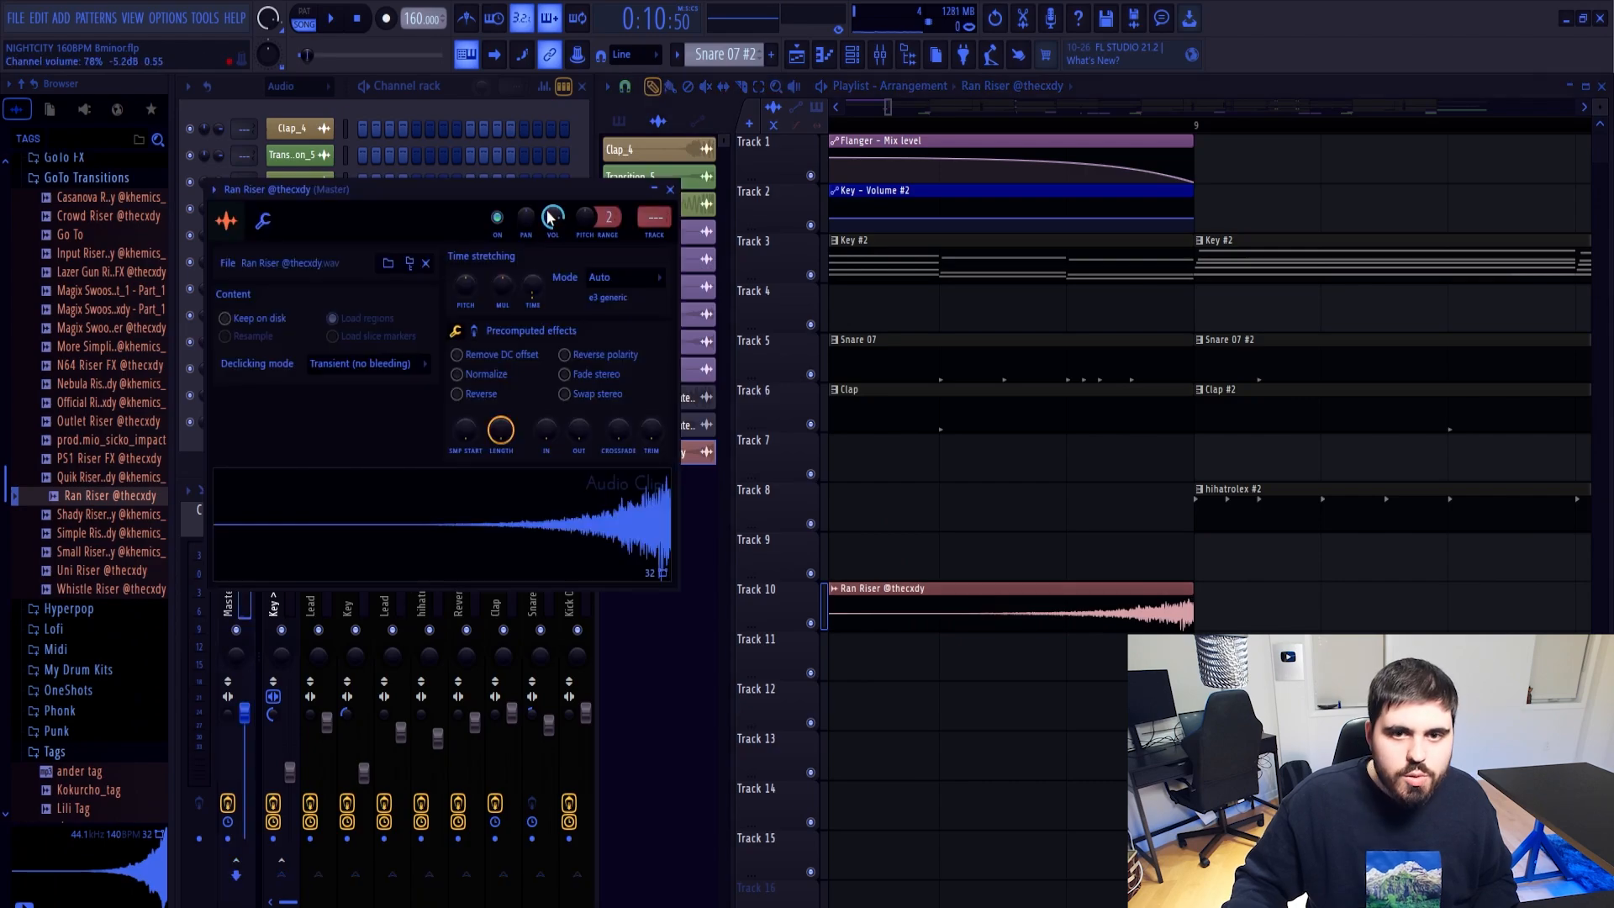
Audition the soloed clap track near bar 16, replace Clap #2's long note with a short hit, and unsolo the track
{"action": "key", "text": "space"}
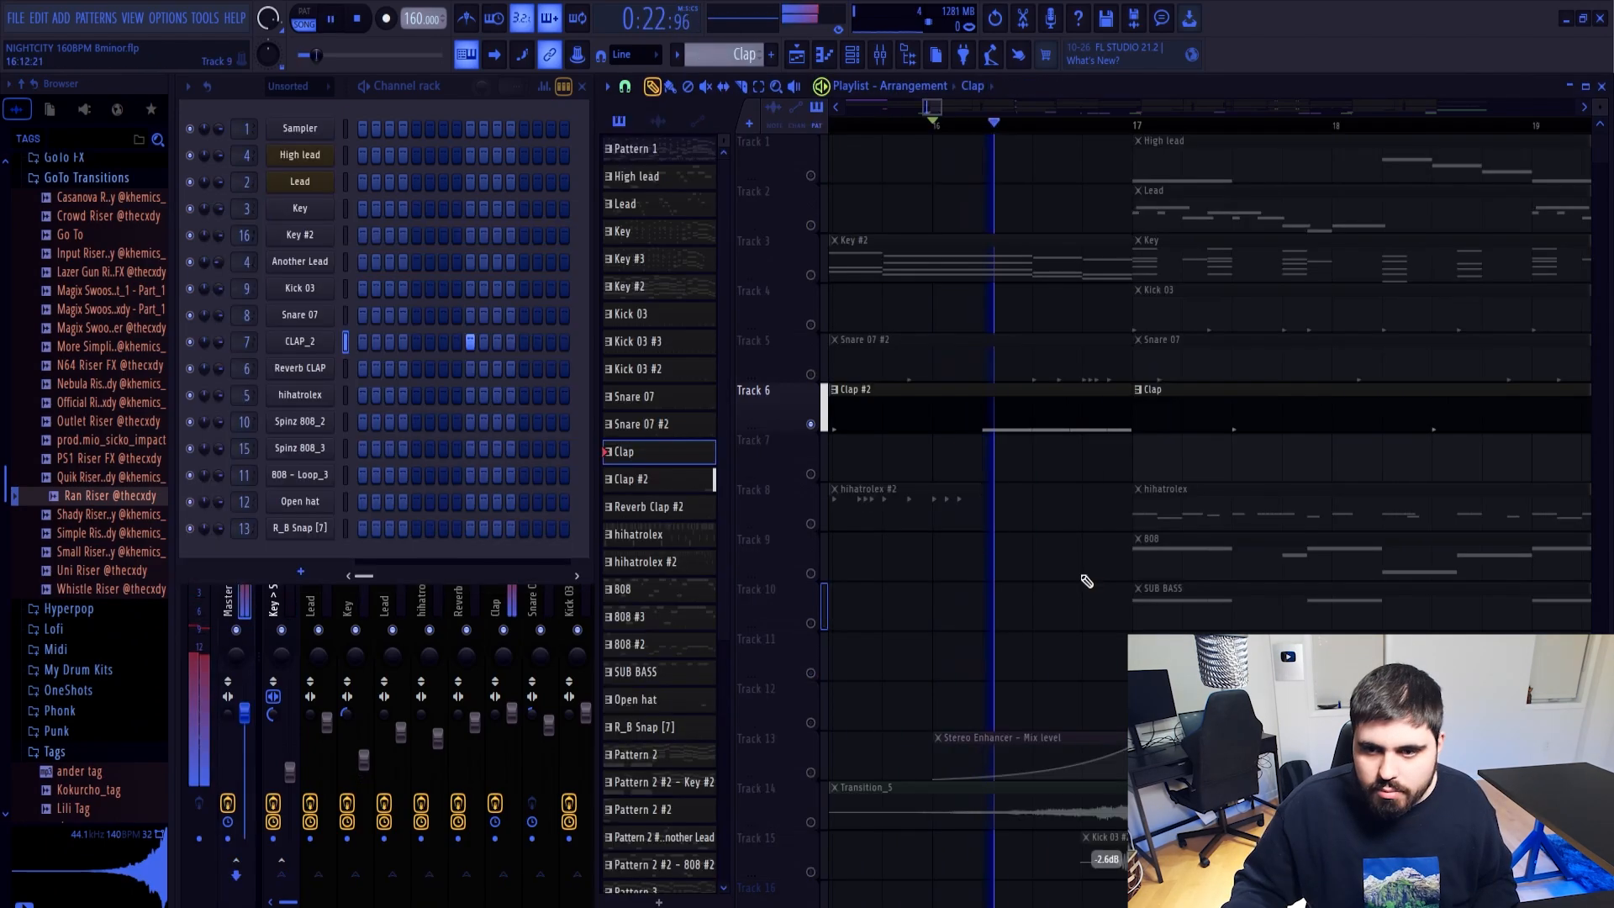
{"action": "key", "text": "space"}
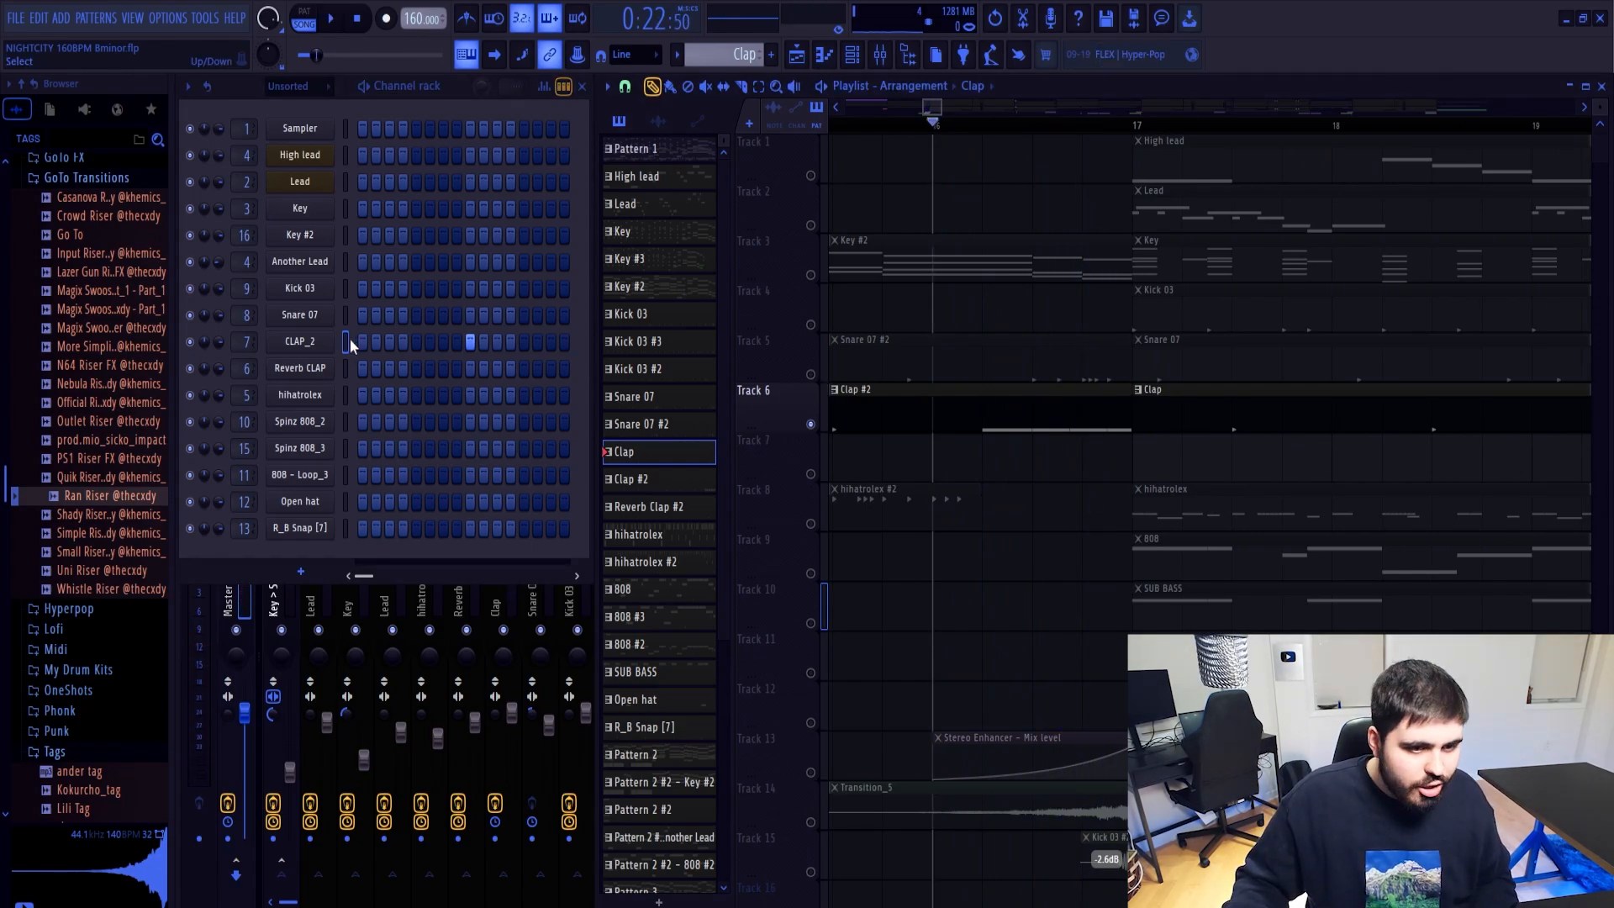
{"action": "left_click", "coordinate": [1056, 418]}
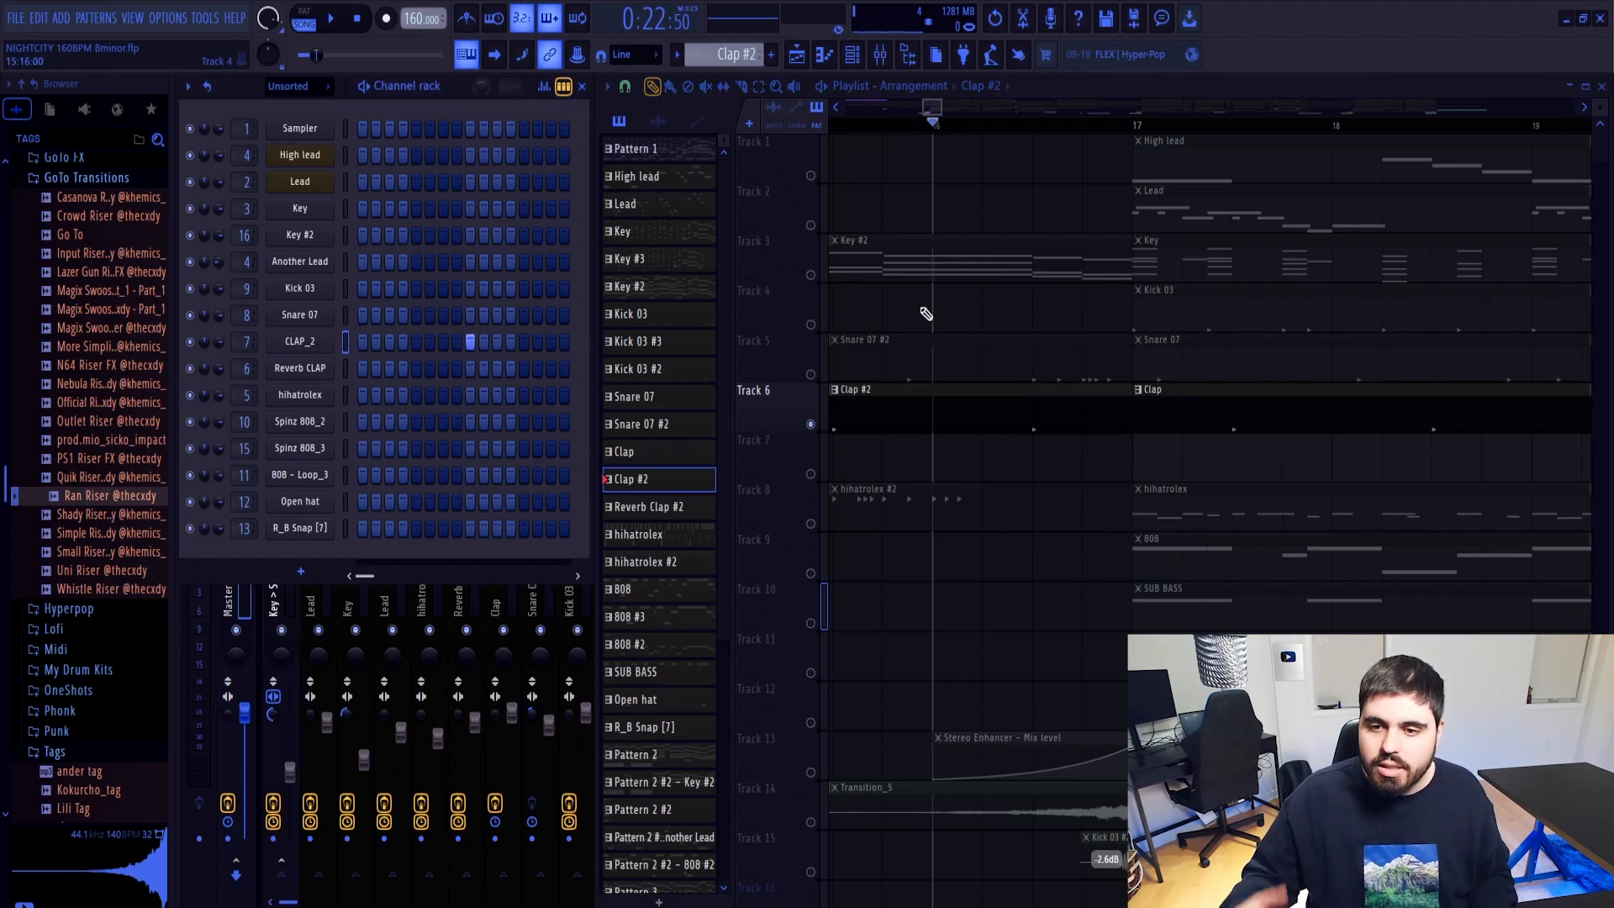
{"action": "right_click", "coordinate": [811, 424]}
Play the bar 16 transition with the Stereo Enhancer automation track muted, and examine the soloed Kick 03 #2 clip leading into bar 17
{"action": "key", "text": "space"}
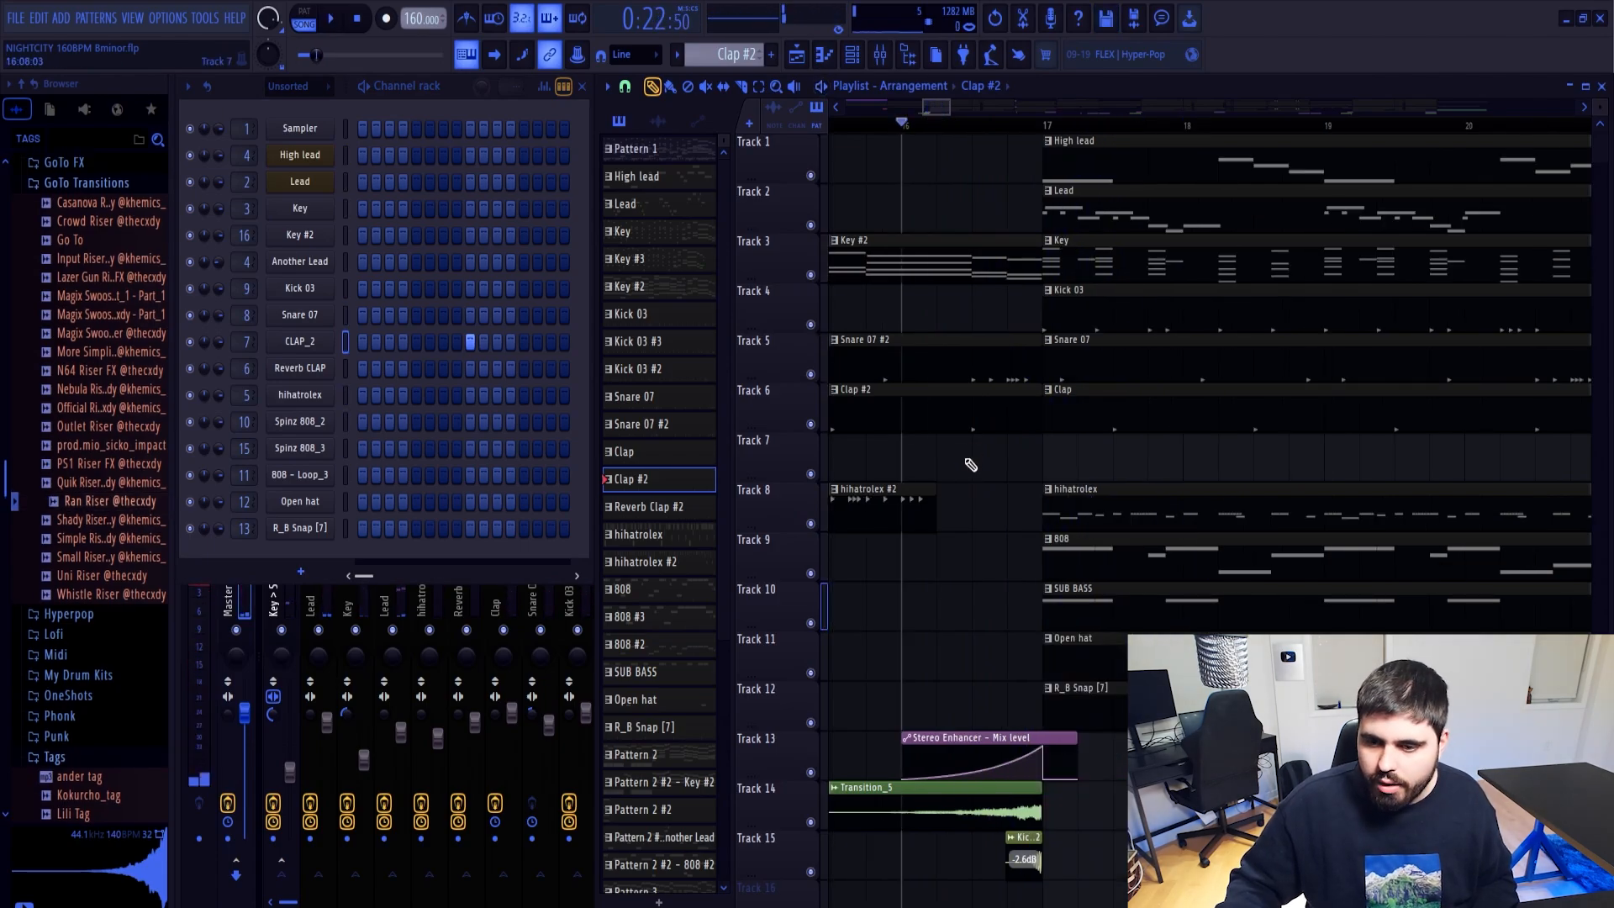
{"action": "left_click", "coordinate": [810, 772]}
{"action": "key", "text": "space"}
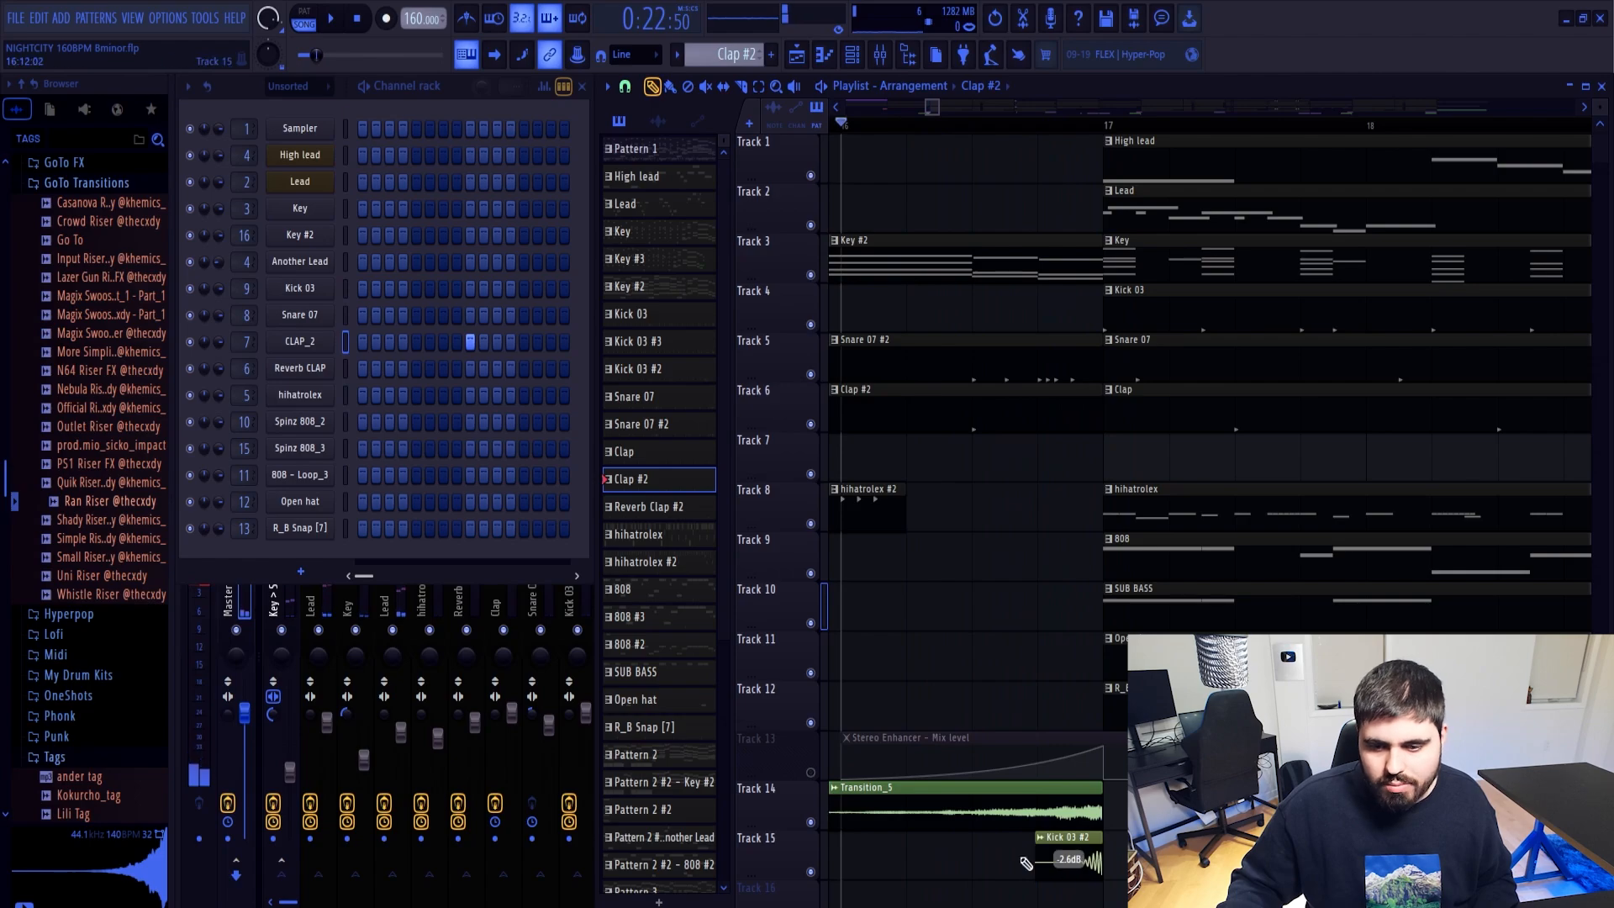
{"action": "right_click", "coordinate": [811, 871]}
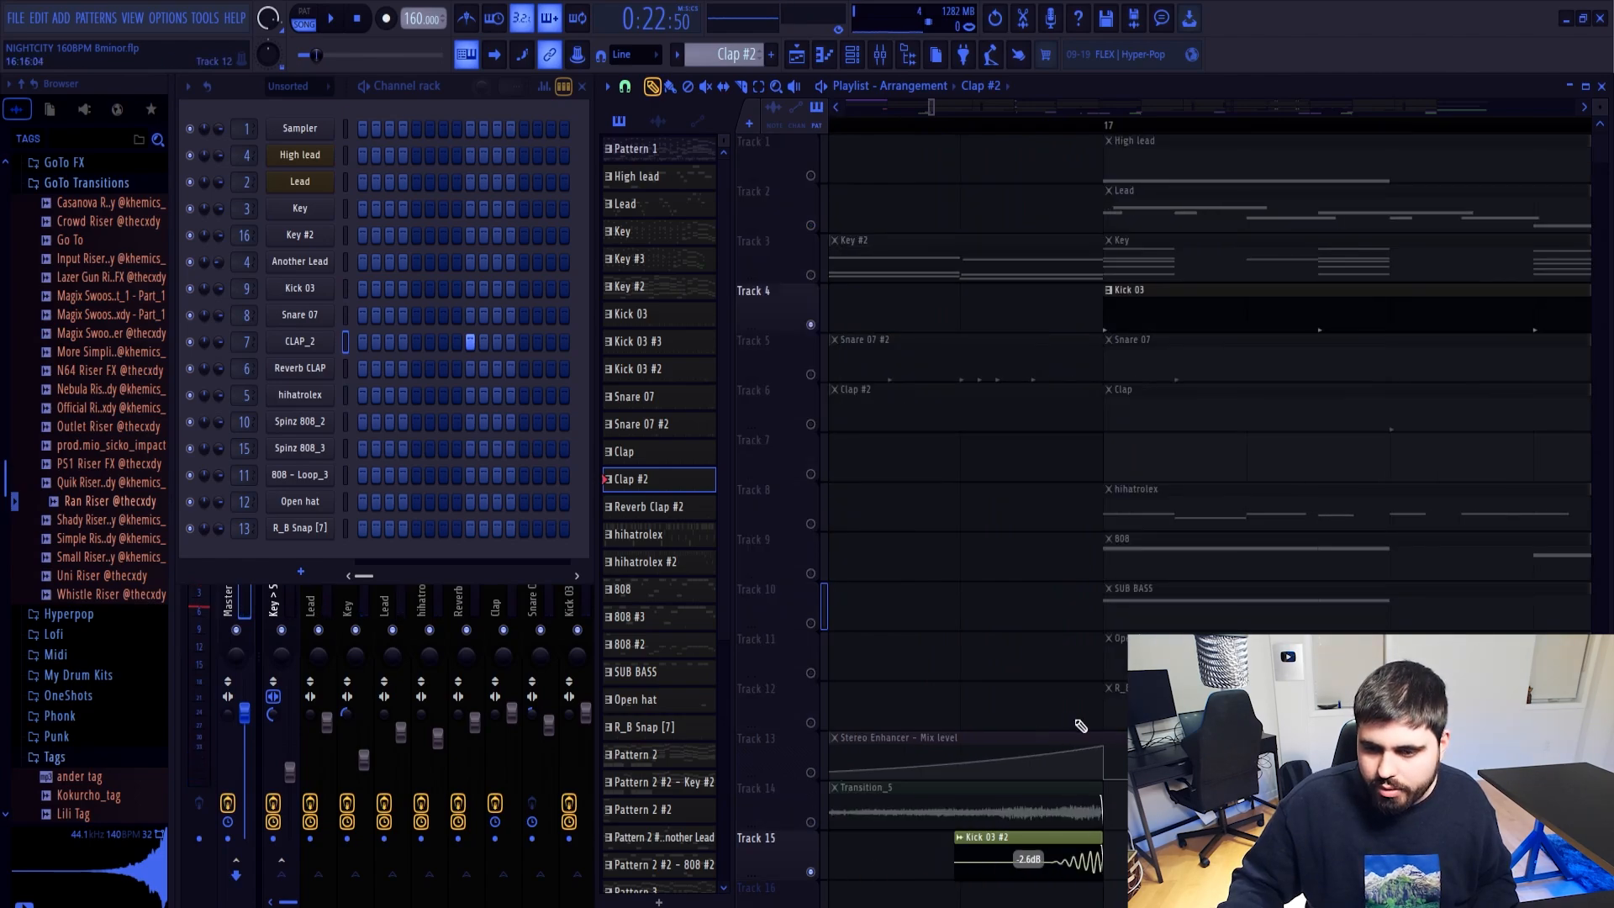
{"action": "scroll", "coordinate": [1079, 724], "scroll_direction": "up", "scroll_amount": 5}
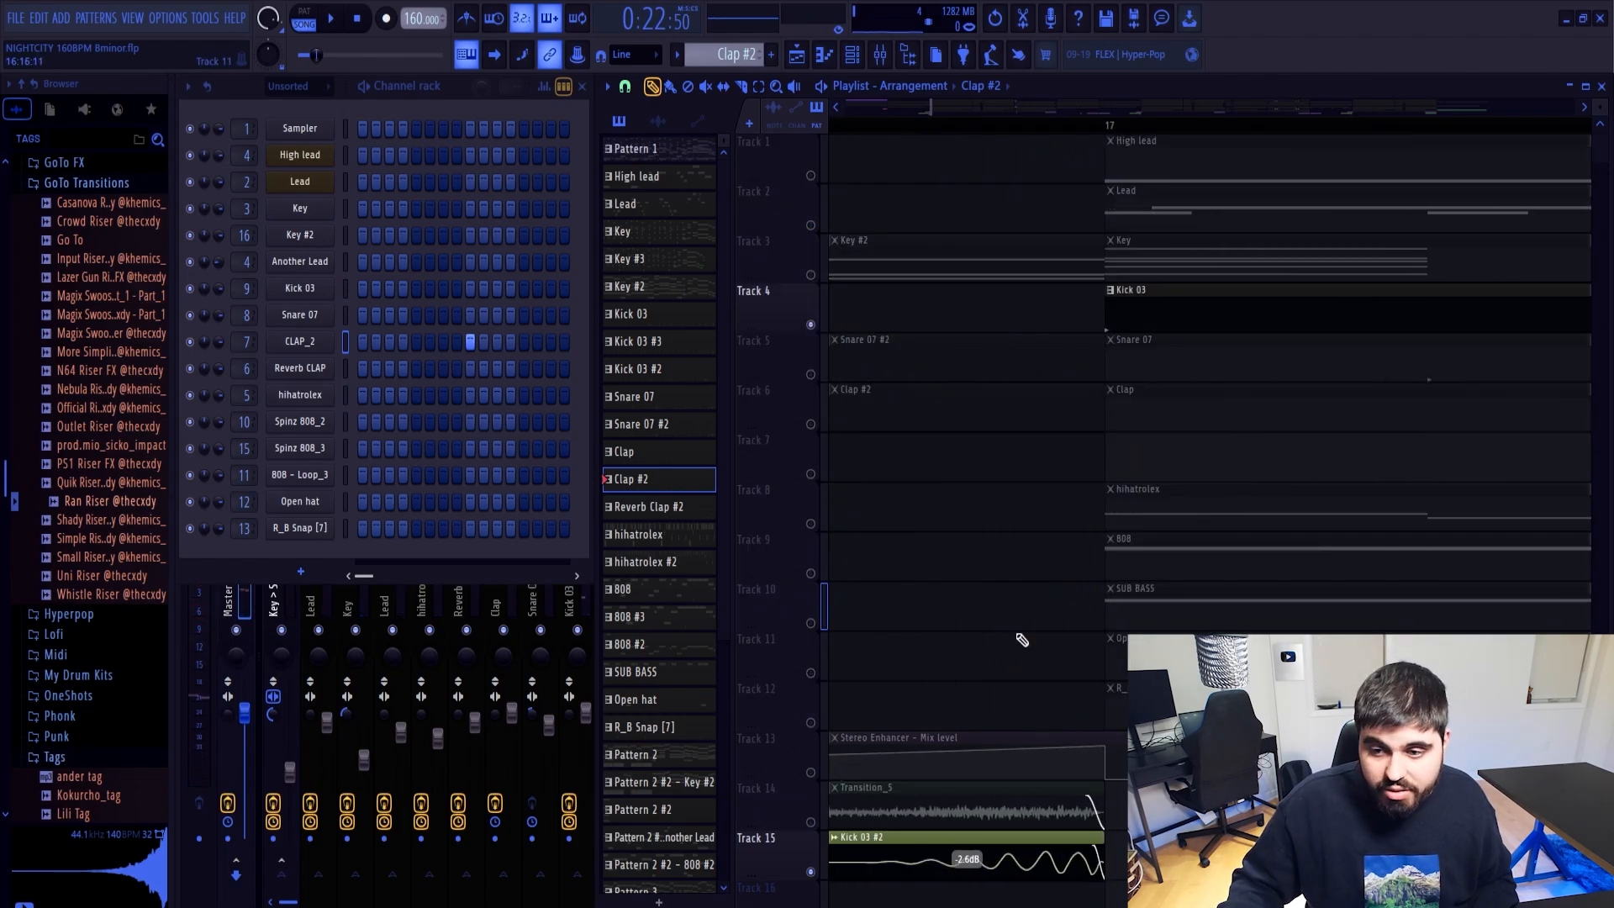
{"action": "scroll", "coordinate": [991, 605], "scroll_direction": "down", "scroll_amount": 5}
Unmute the Transition_5 and Stereo Enhancer automation tracks, and set the Transition_5 clip's gain to -1.5 dB
{"action": "left_click", "coordinate": [810, 821]}
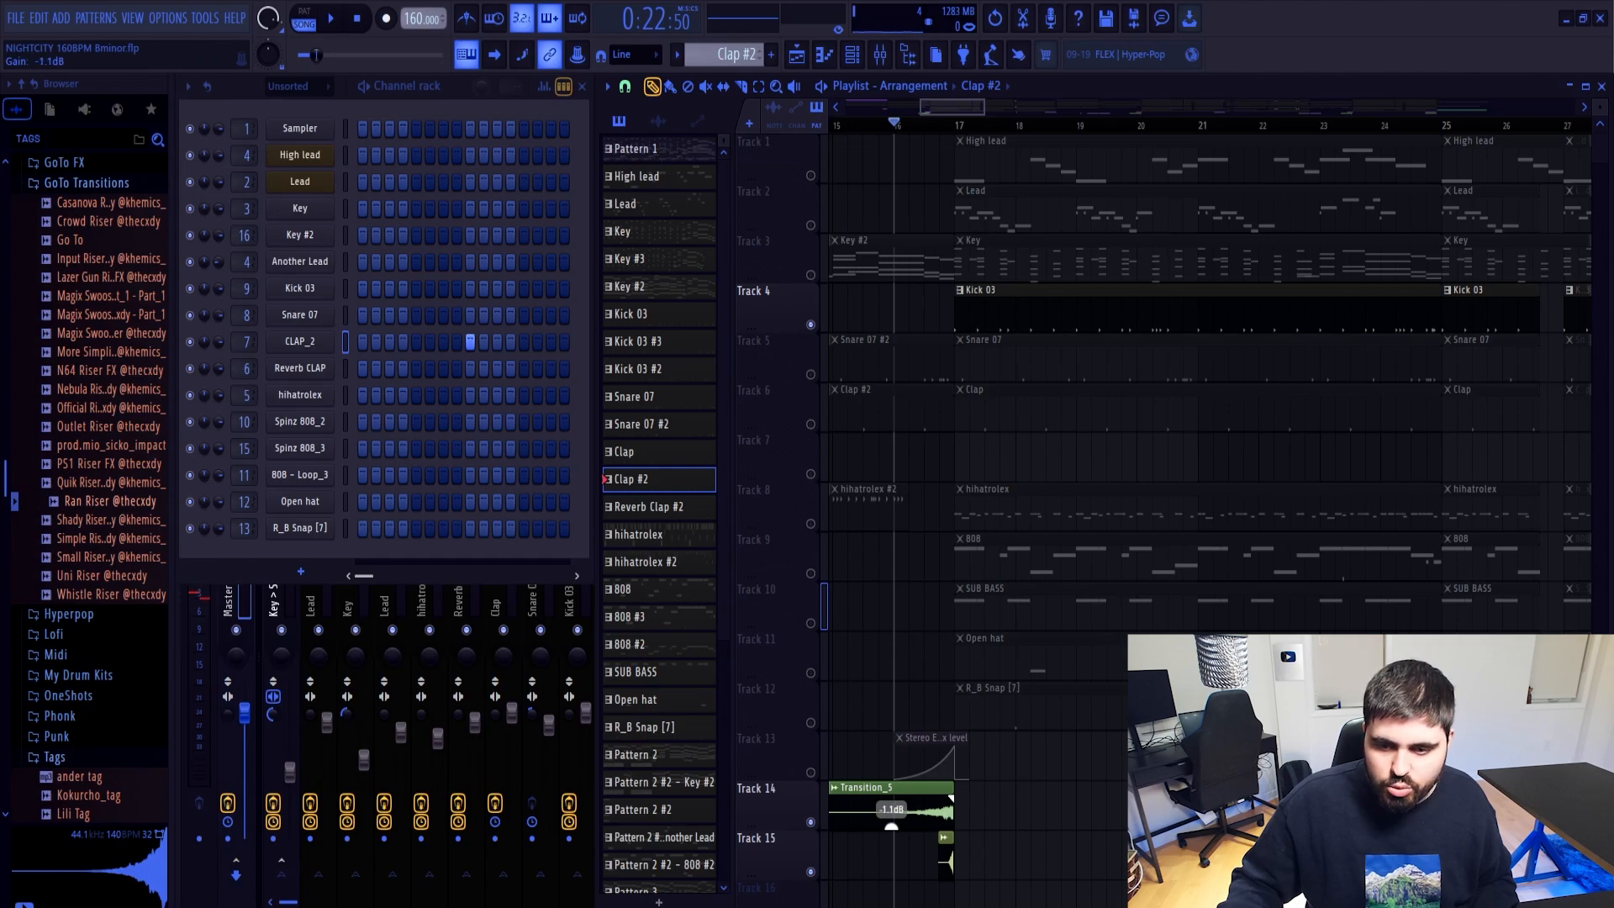
{"action": "left_click", "coordinate": [810, 773]}
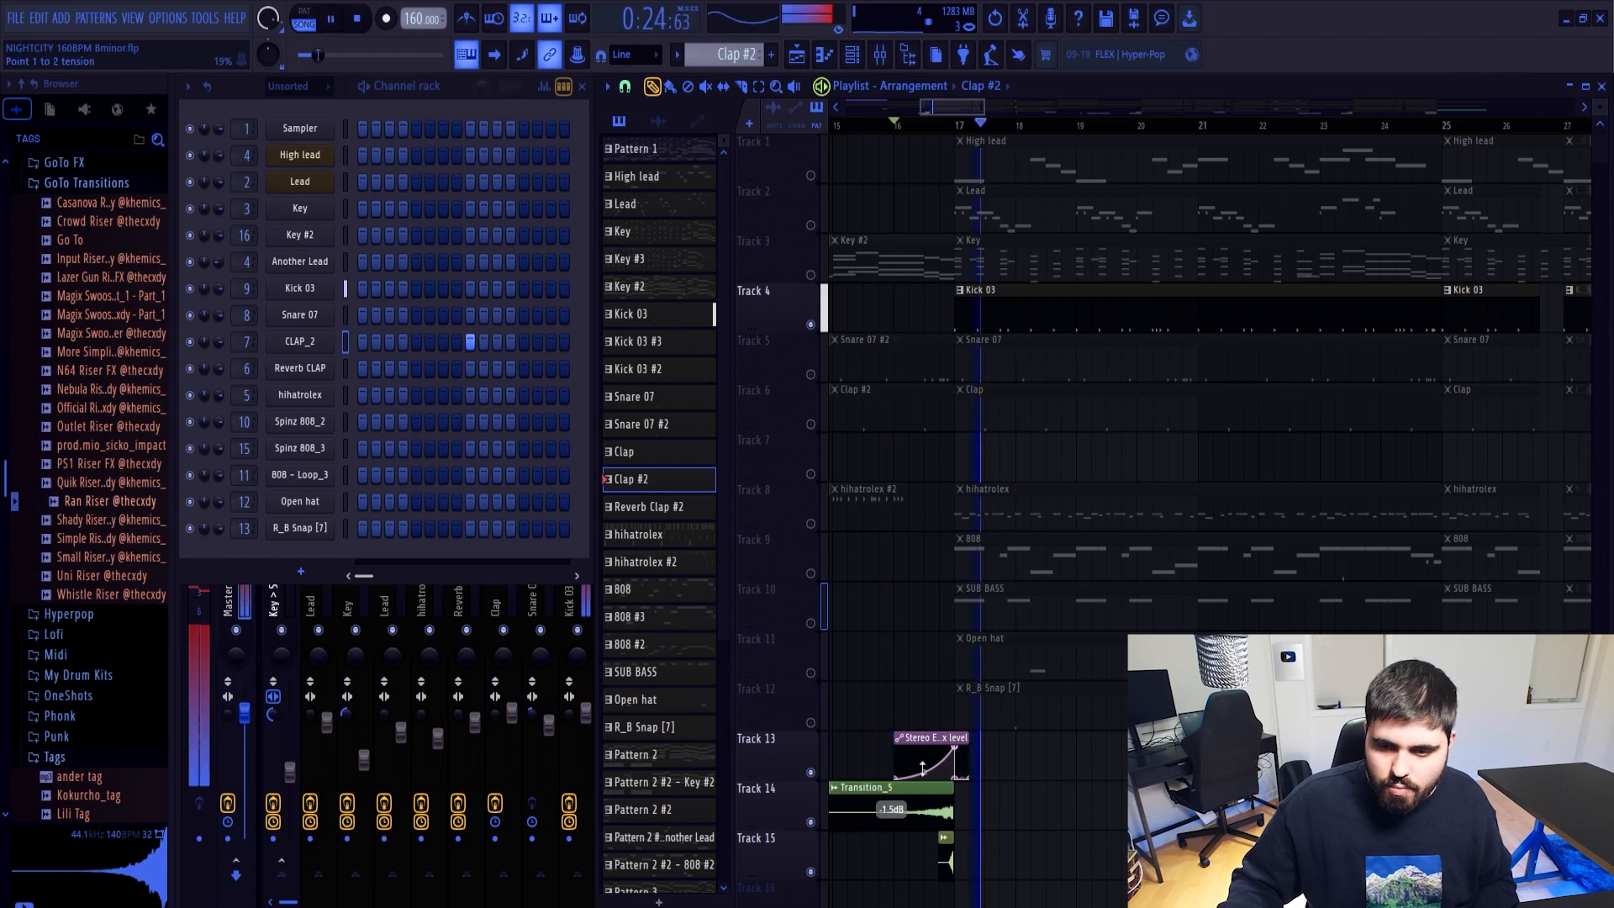
{"action": "scroll", "coordinate": [937, 757], "scroll_direction": "up", "scroll_amount": 4}
{"action": "left_click_drag", "start_coordinate": [943, 772], "coordinate": [942, 773]}
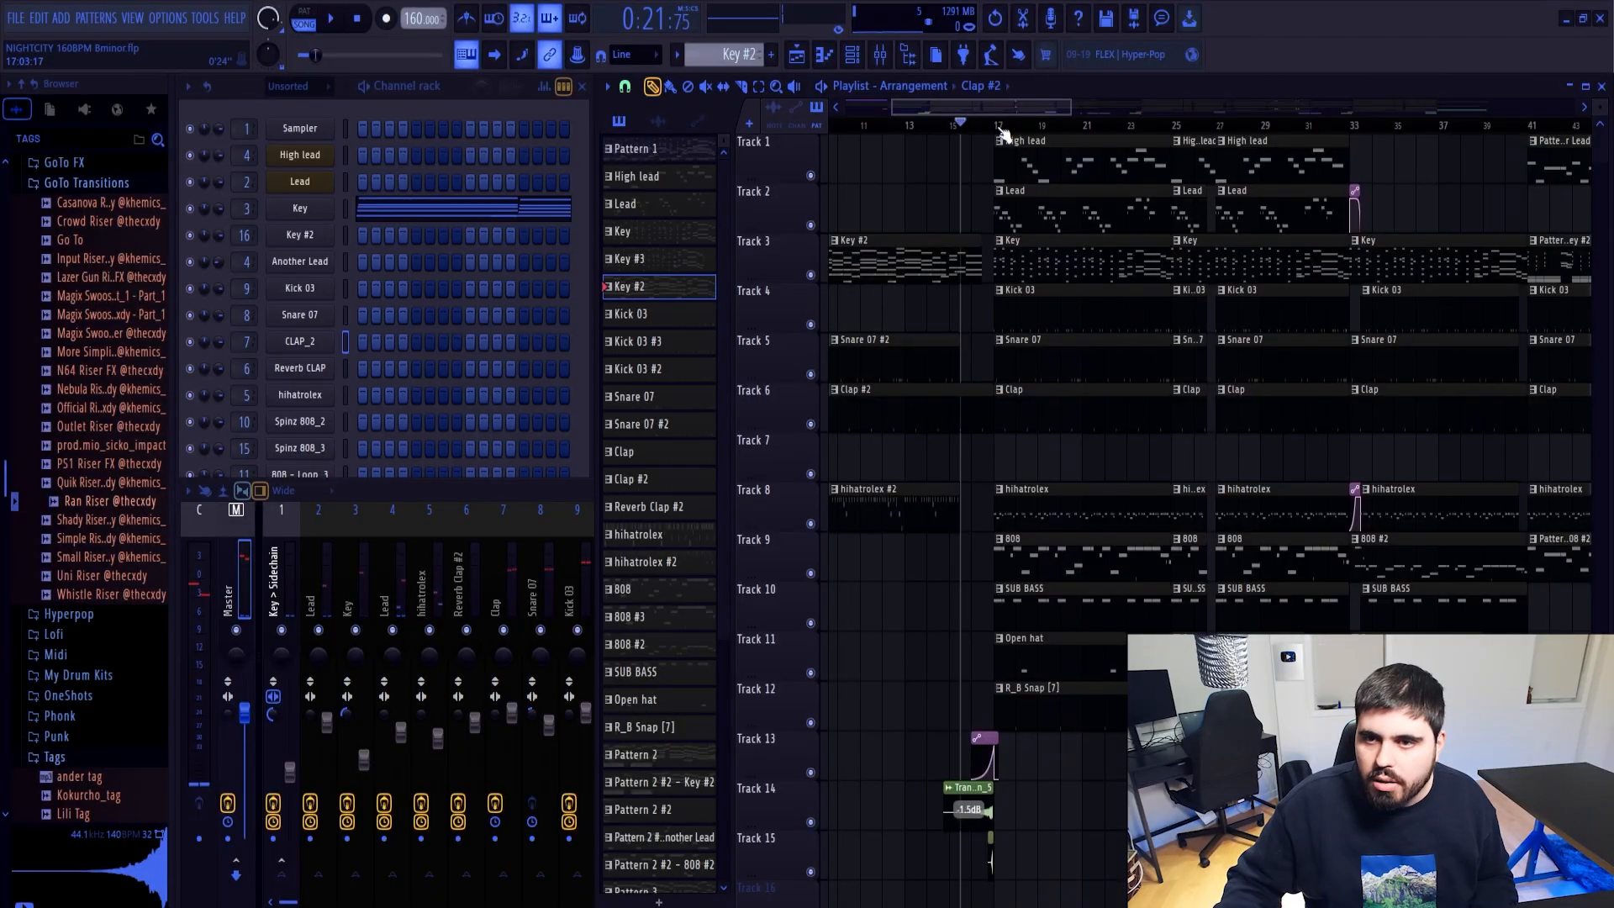
Place the playback position at bar 17 and select the hihatrolex pattern from its track 8 clip
{"action": "scroll", "coordinate": [1066, 140], "scroll_direction": "up", "scroll_amount": 4}
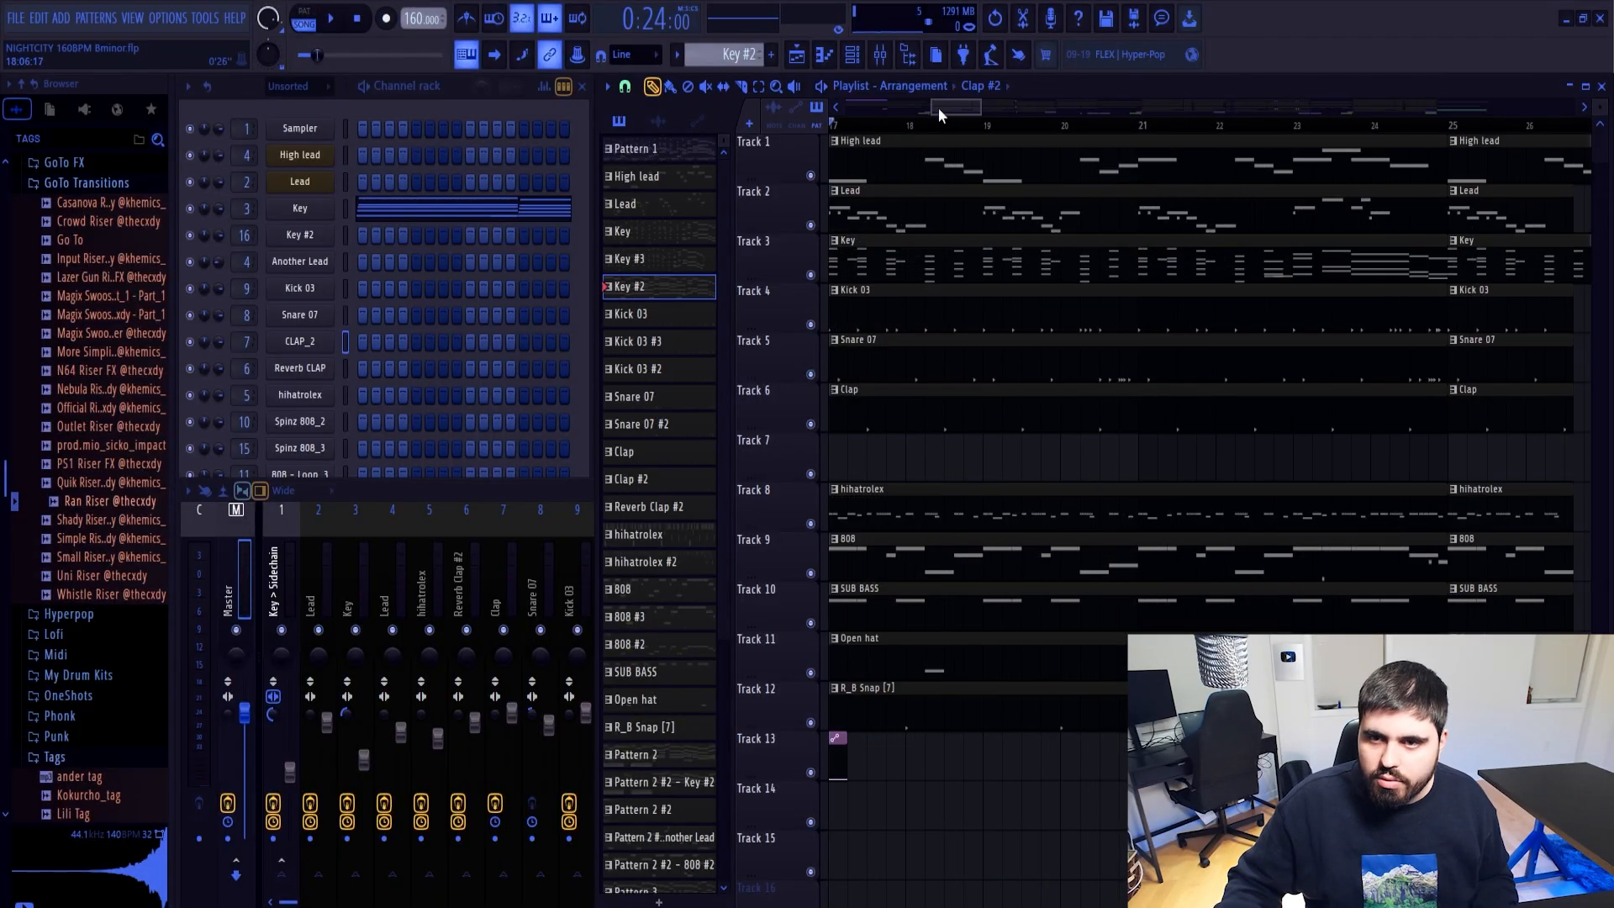
{"action": "left_click_drag", "start_coordinate": [930, 111], "coordinate": [857, 115]}
{"action": "left_click", "coordinate": [1143, 511]}
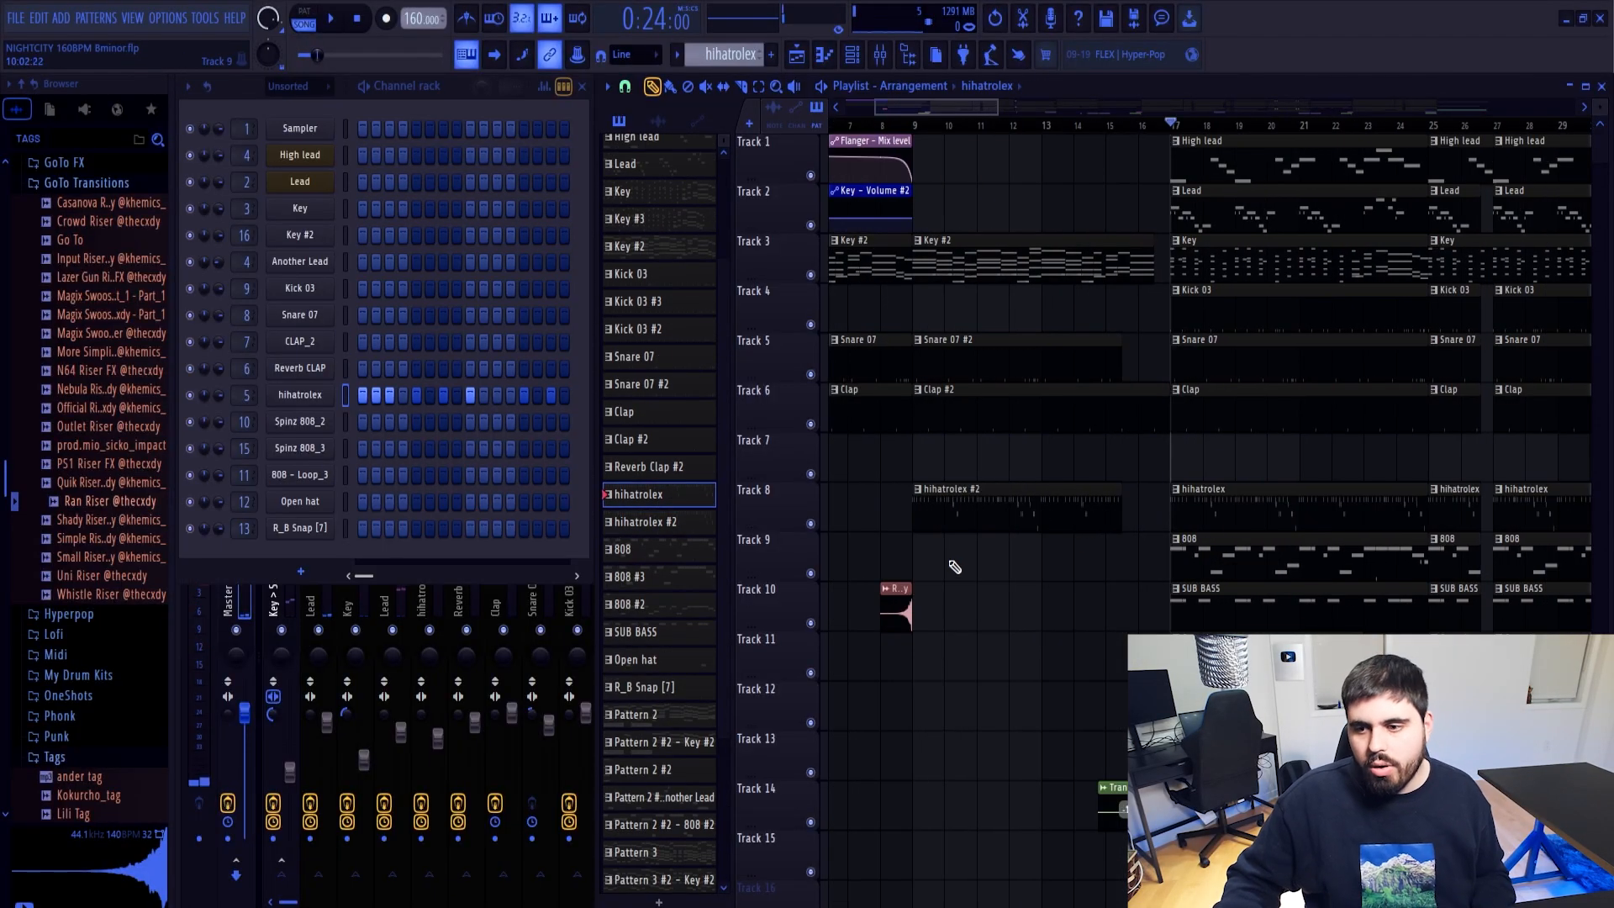
Solo the 808 track, select its 808 pattern, and inspect the Spinz 808_2 channel's sample and its cut-self and polyphony settings
{"action": "right_click", "coordinate": [812, 576]}
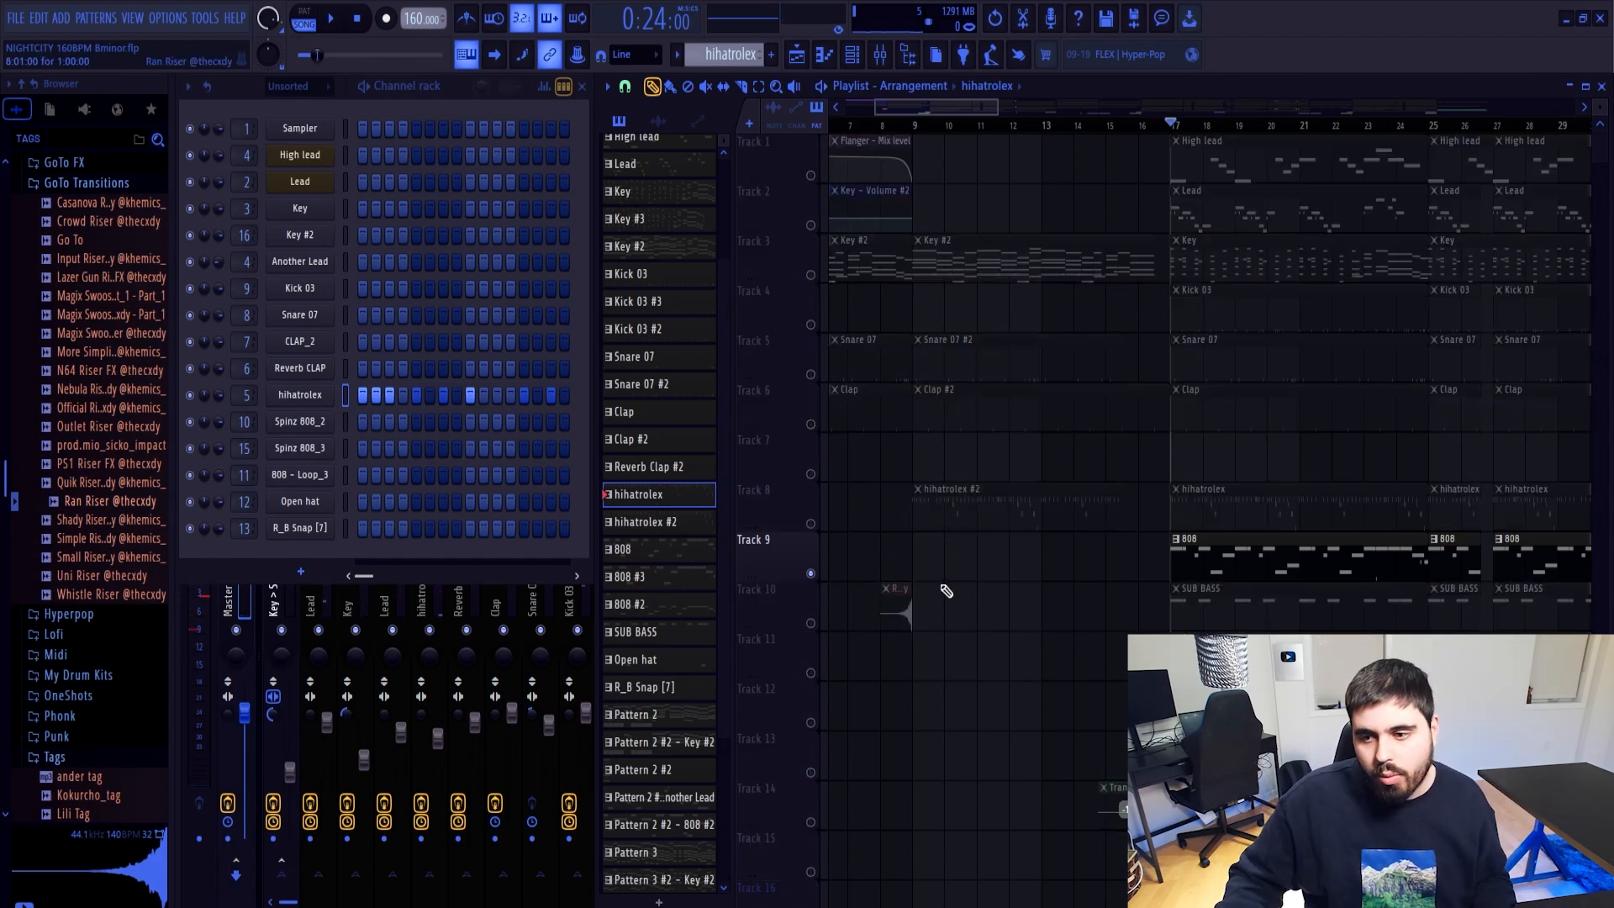
{"action": "left_click", "coordinate": [1295, 555]}
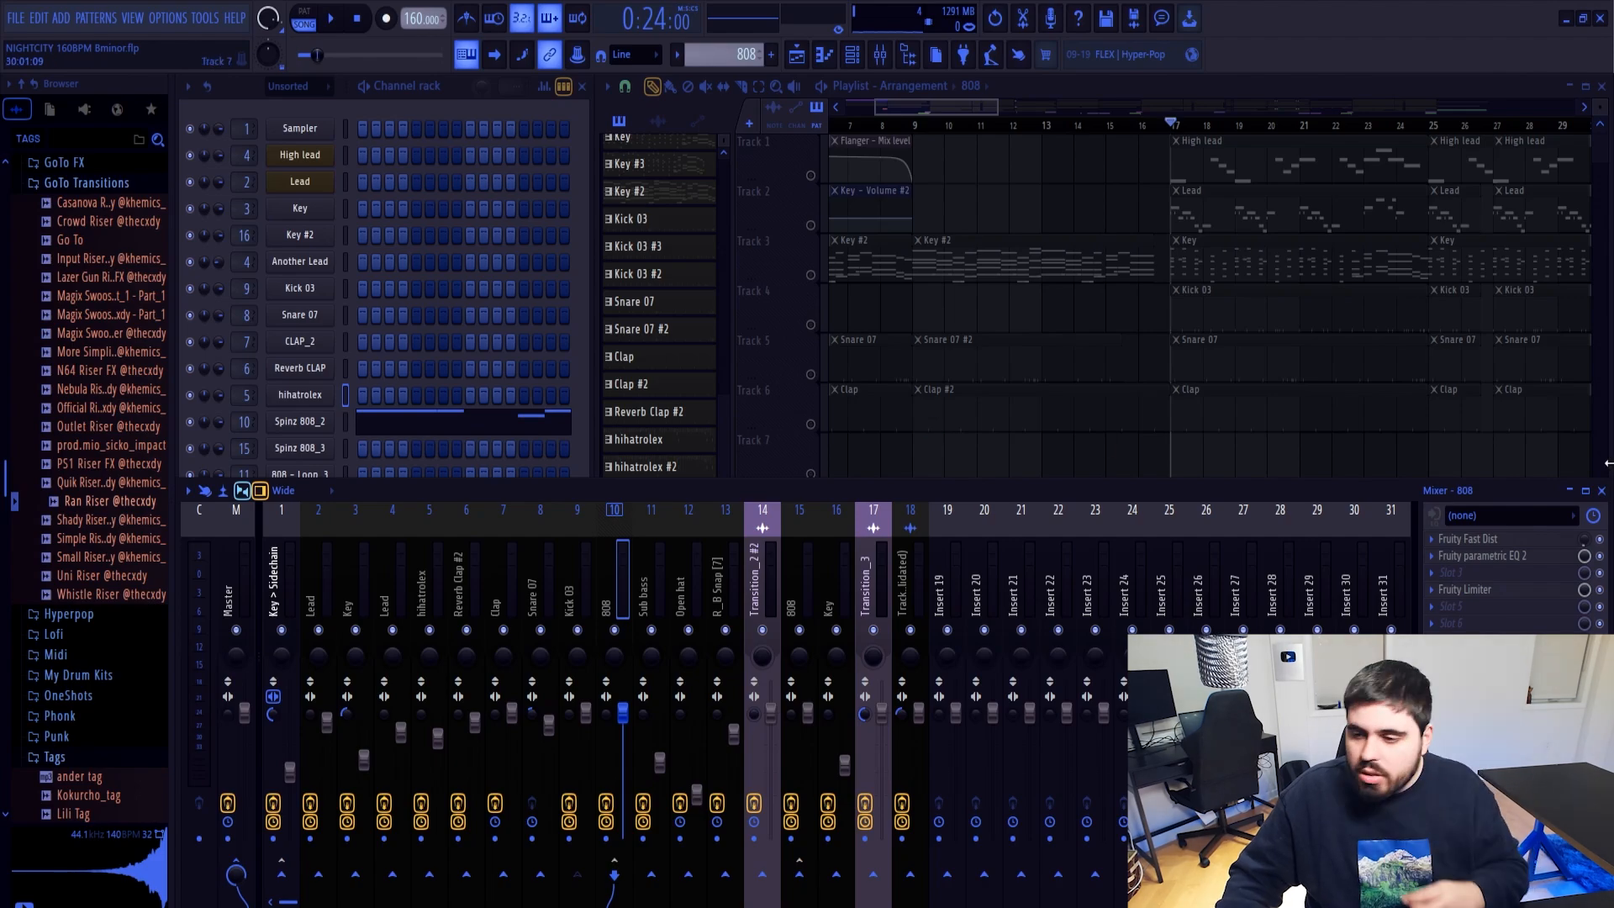
{"action": "left_click", "coordinate": [319, 423]}
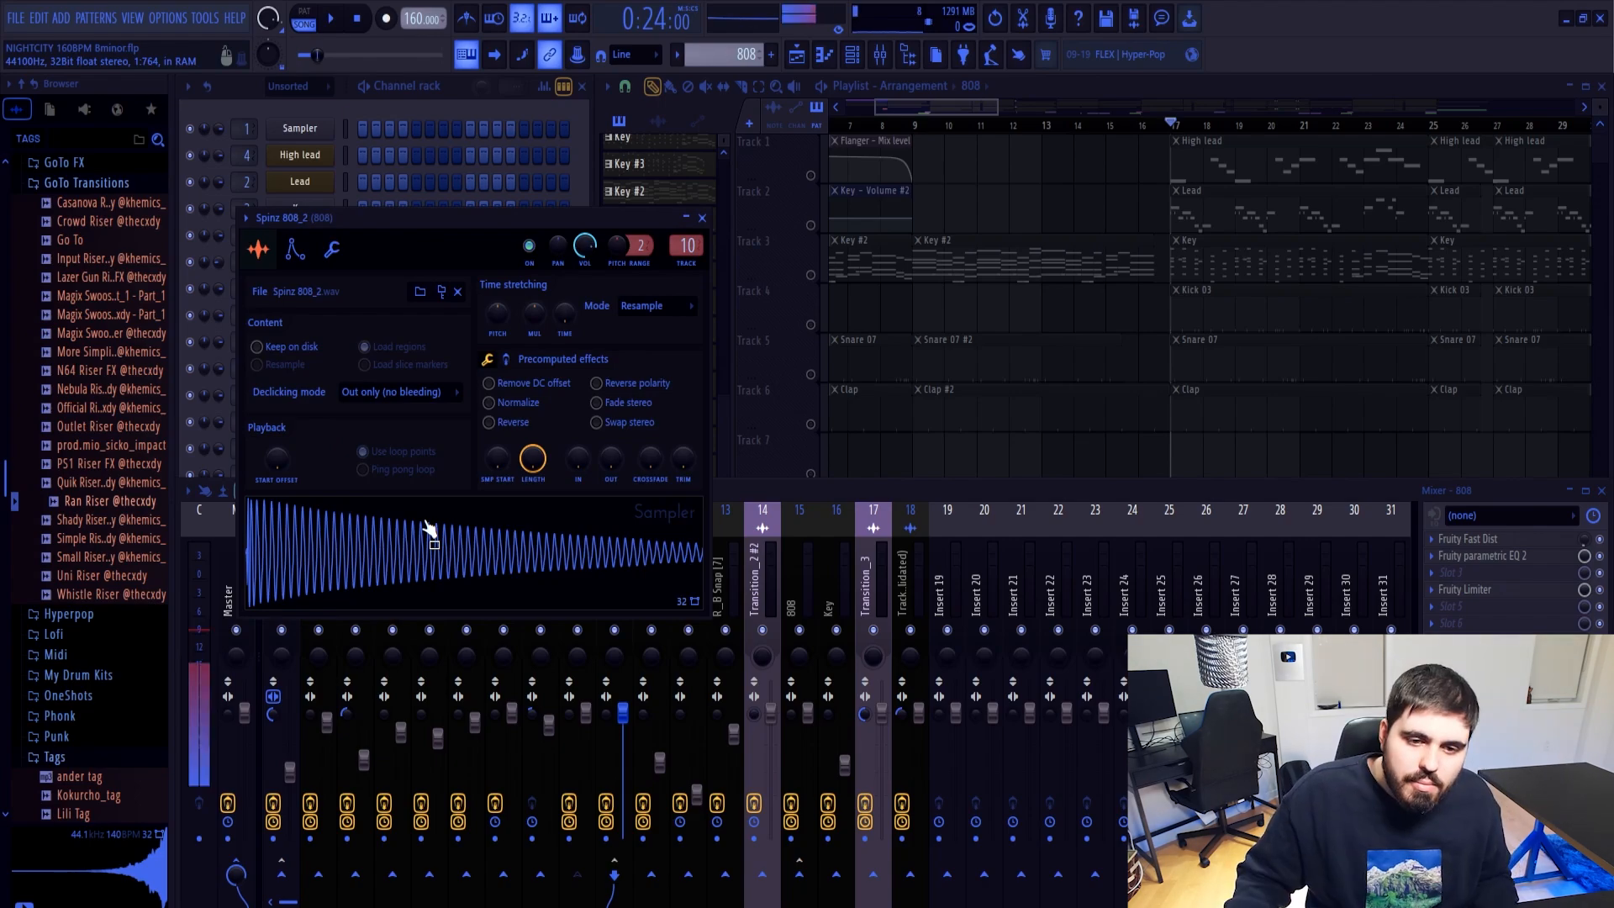
{"action": "left_click", "coordinate": [292, 251]}
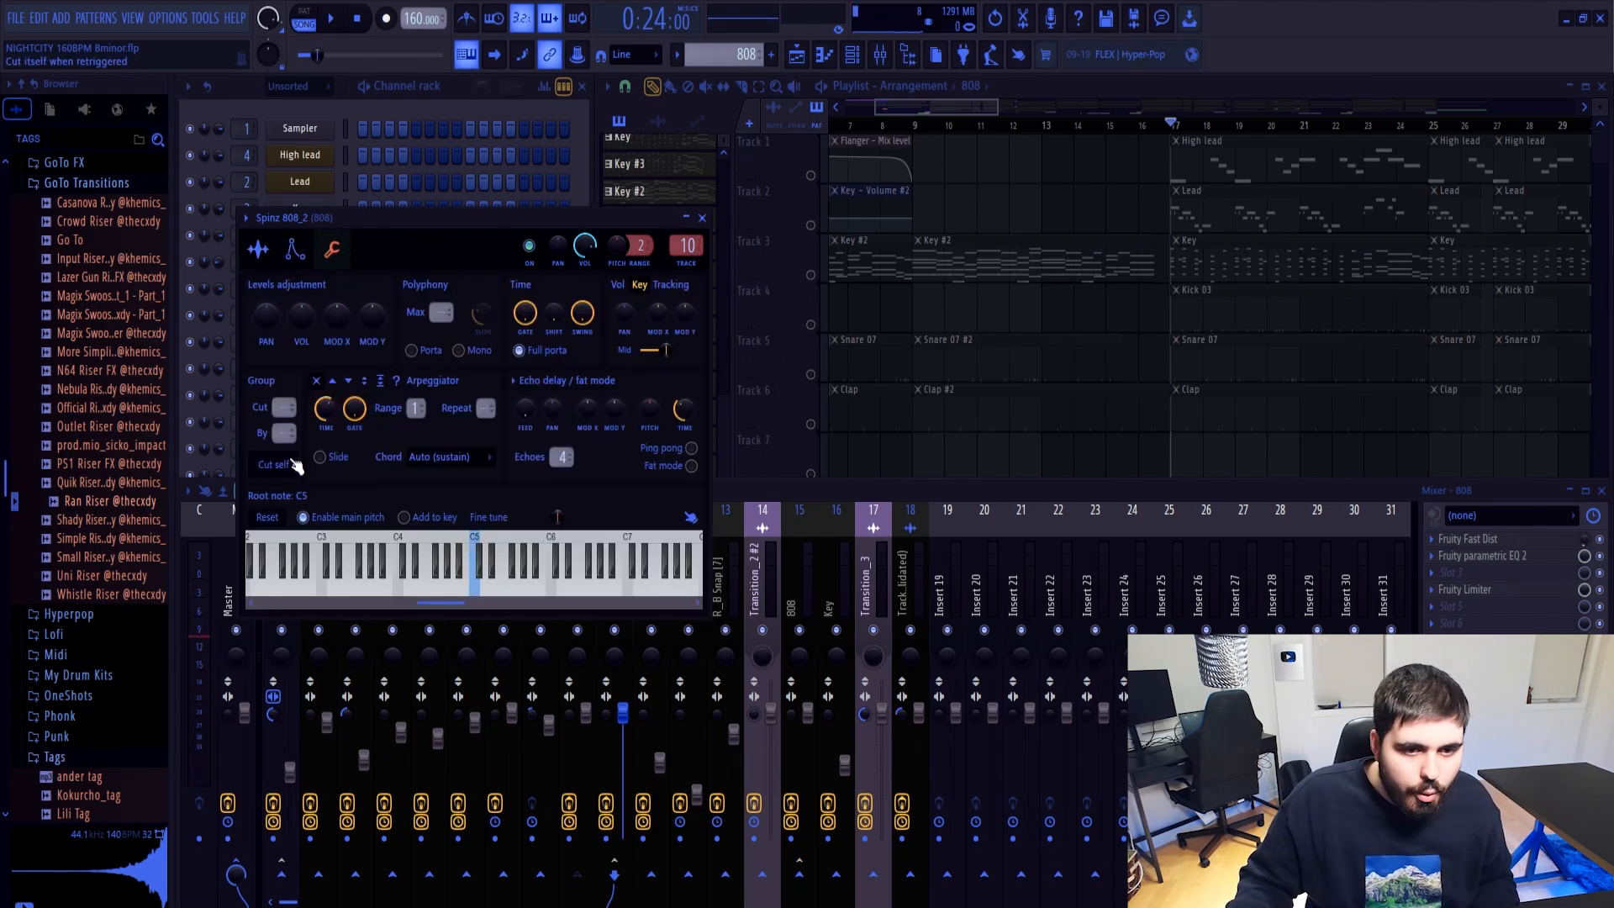
{"action": "left_click", "coordinate": [259, 251]}
{"action": "left_click", "coordinate": [702, 217]}
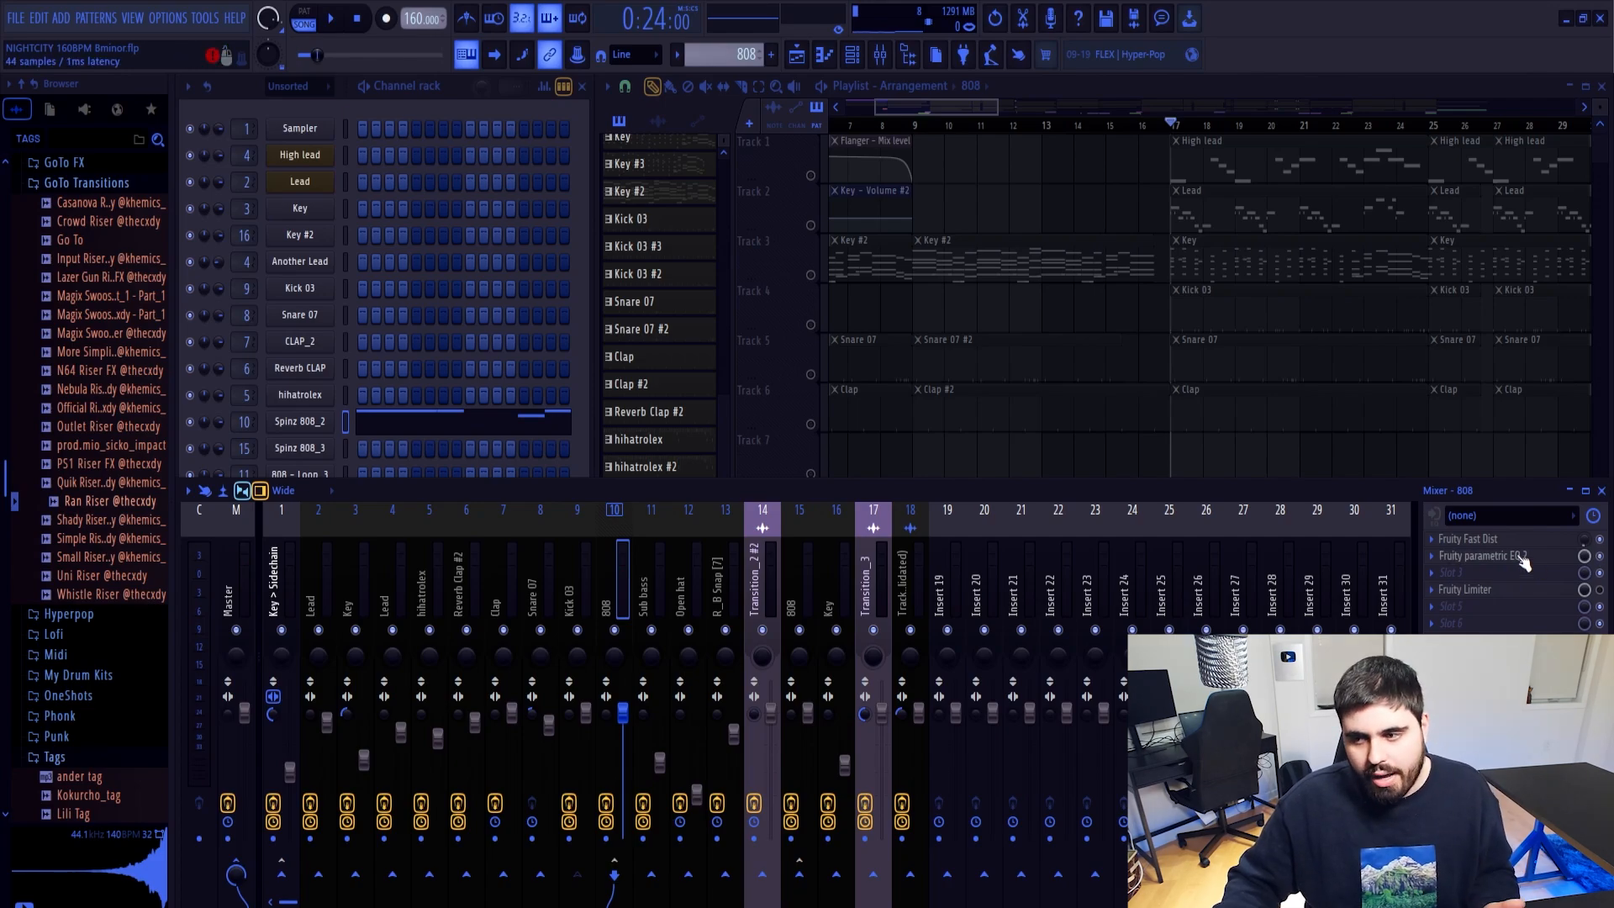
Flatten band 6 to 0 dB in the 808 mixer track's Fruity parametric EQ 2
{"action": "left_click", "coordinate": [1520, 557]}
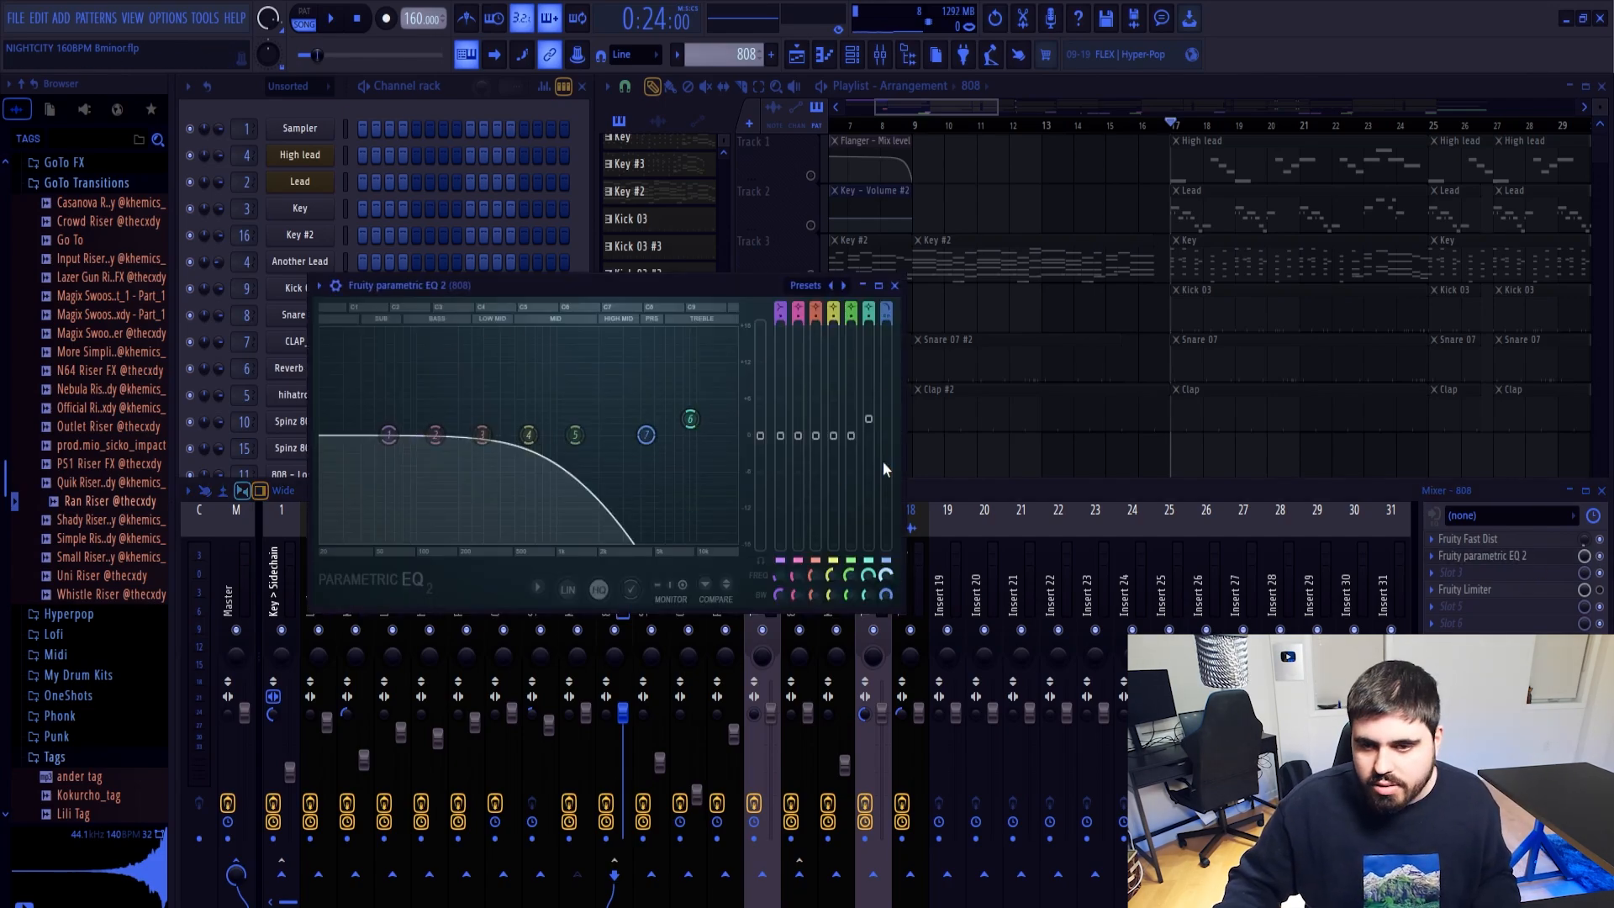
{"action": "left_click_drag", "start_coordinate": [870, 419], "coordinate": [870, 435]}
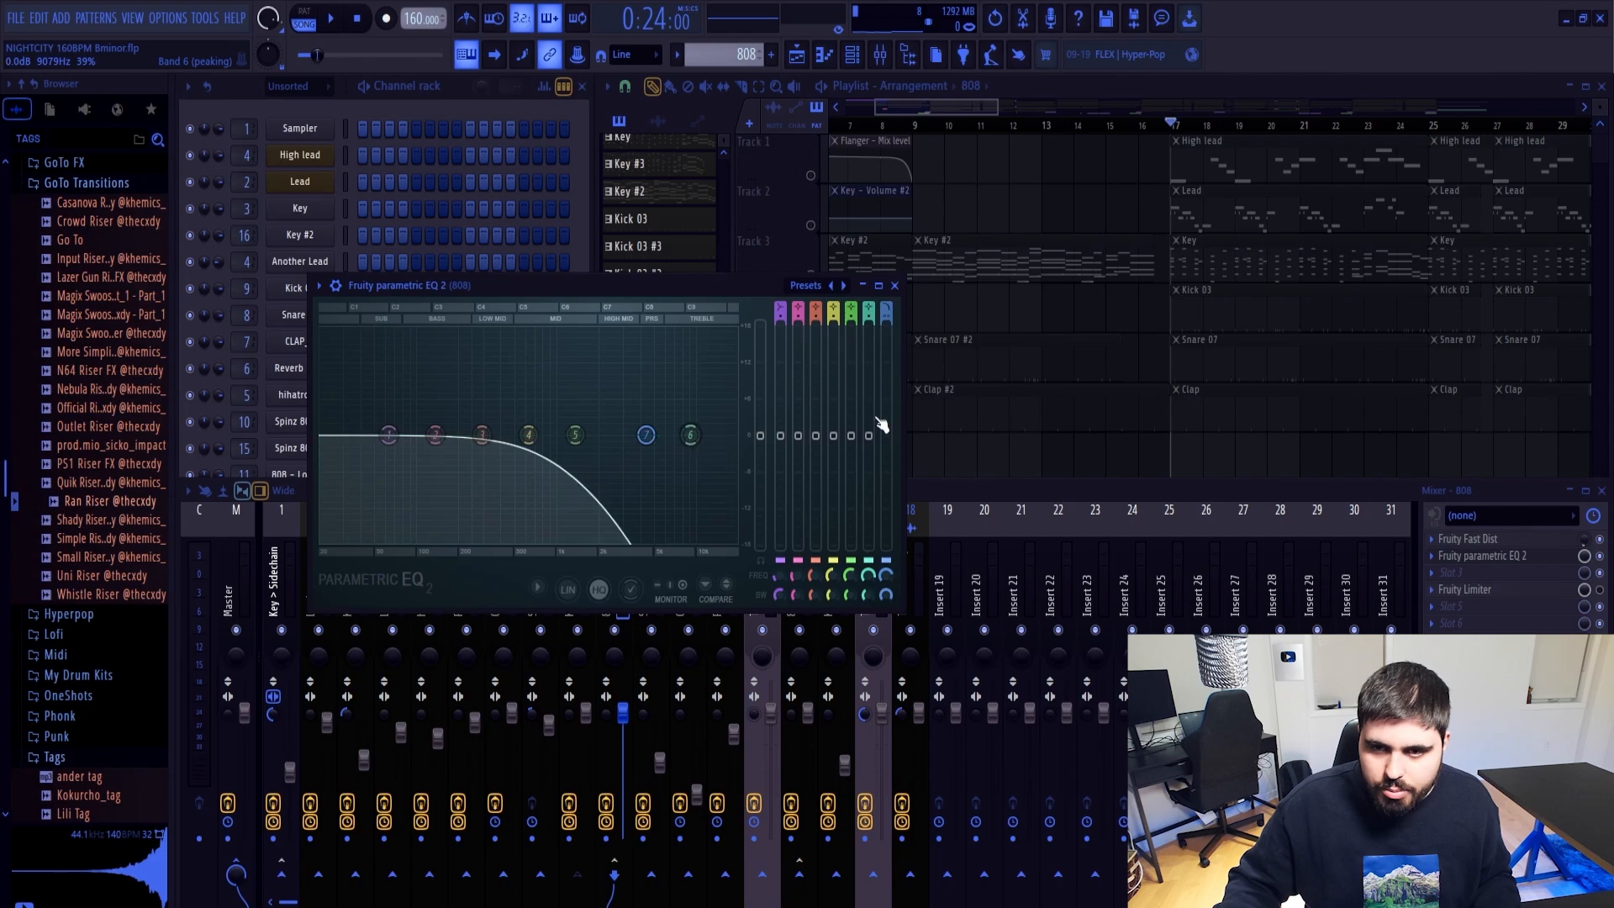
{"action": "left_click", "coordinate": [894, 285]}
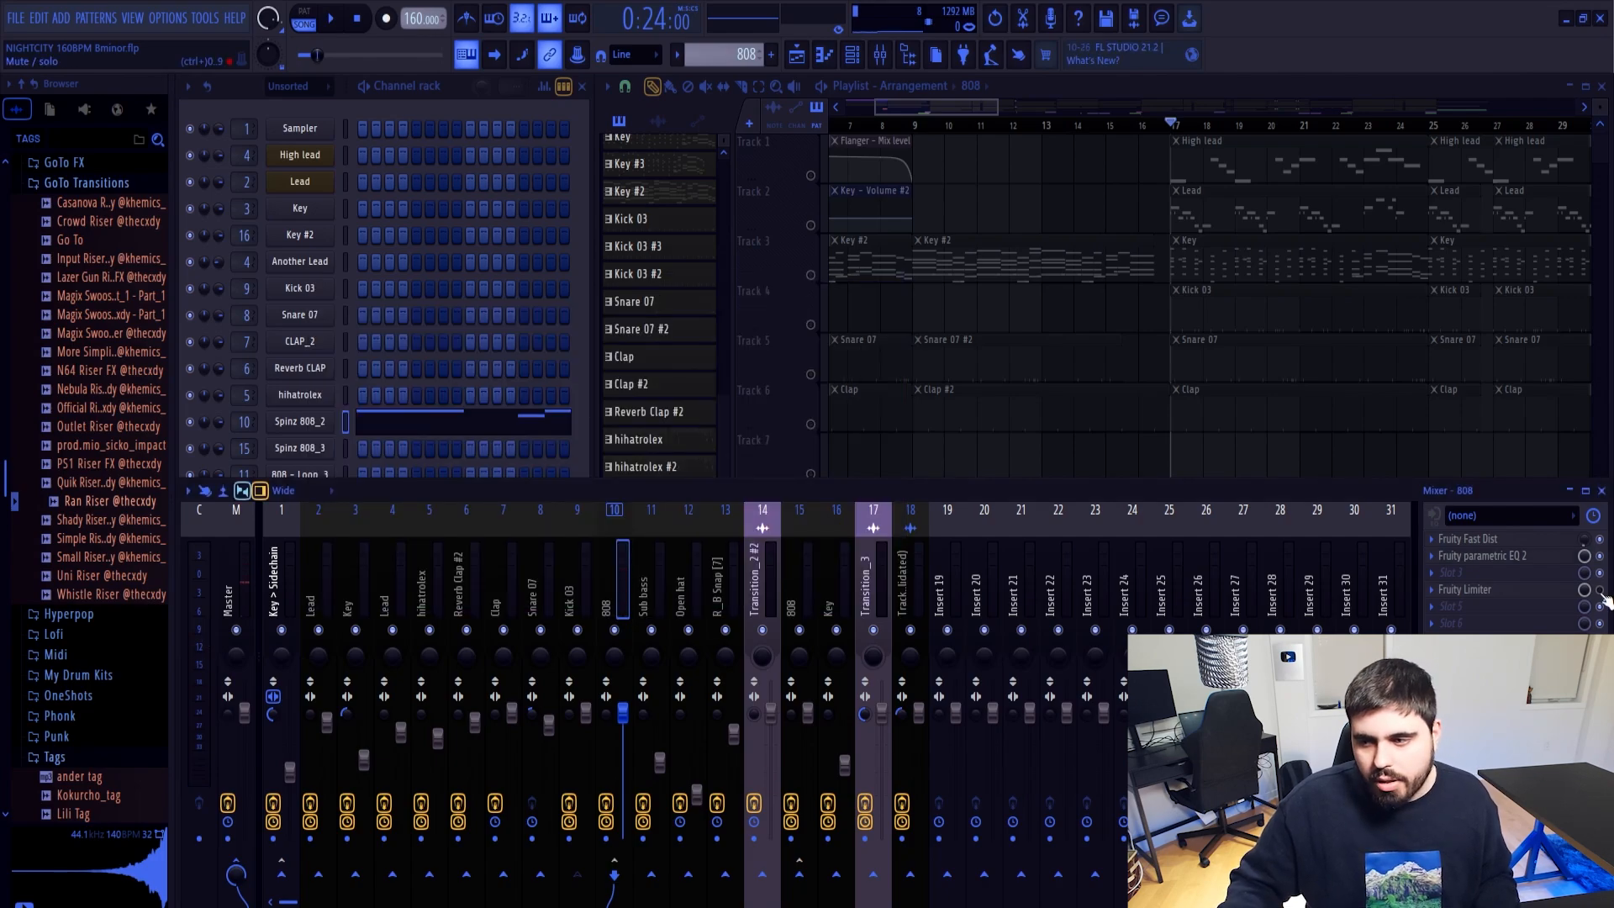
Examine the compressor display of the 808 mixer track's Fruity Limiter while playing the soloed 808 from bar 17
{"action": "left_click", "coordinate": [1480, 589]}
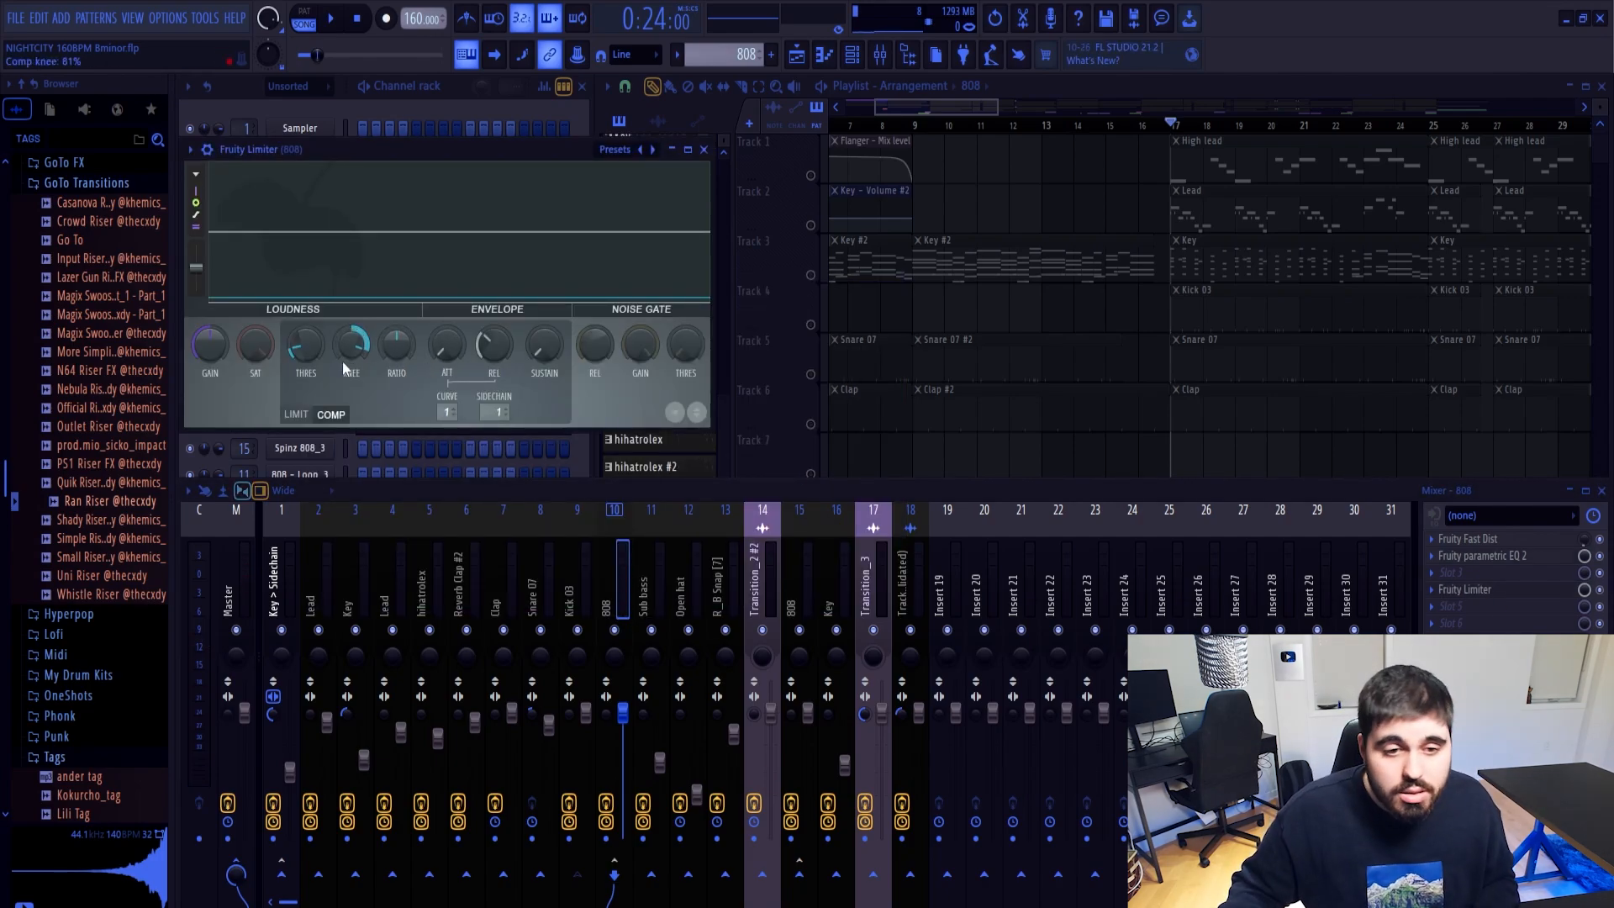
{"action": "key", "text": "space"}
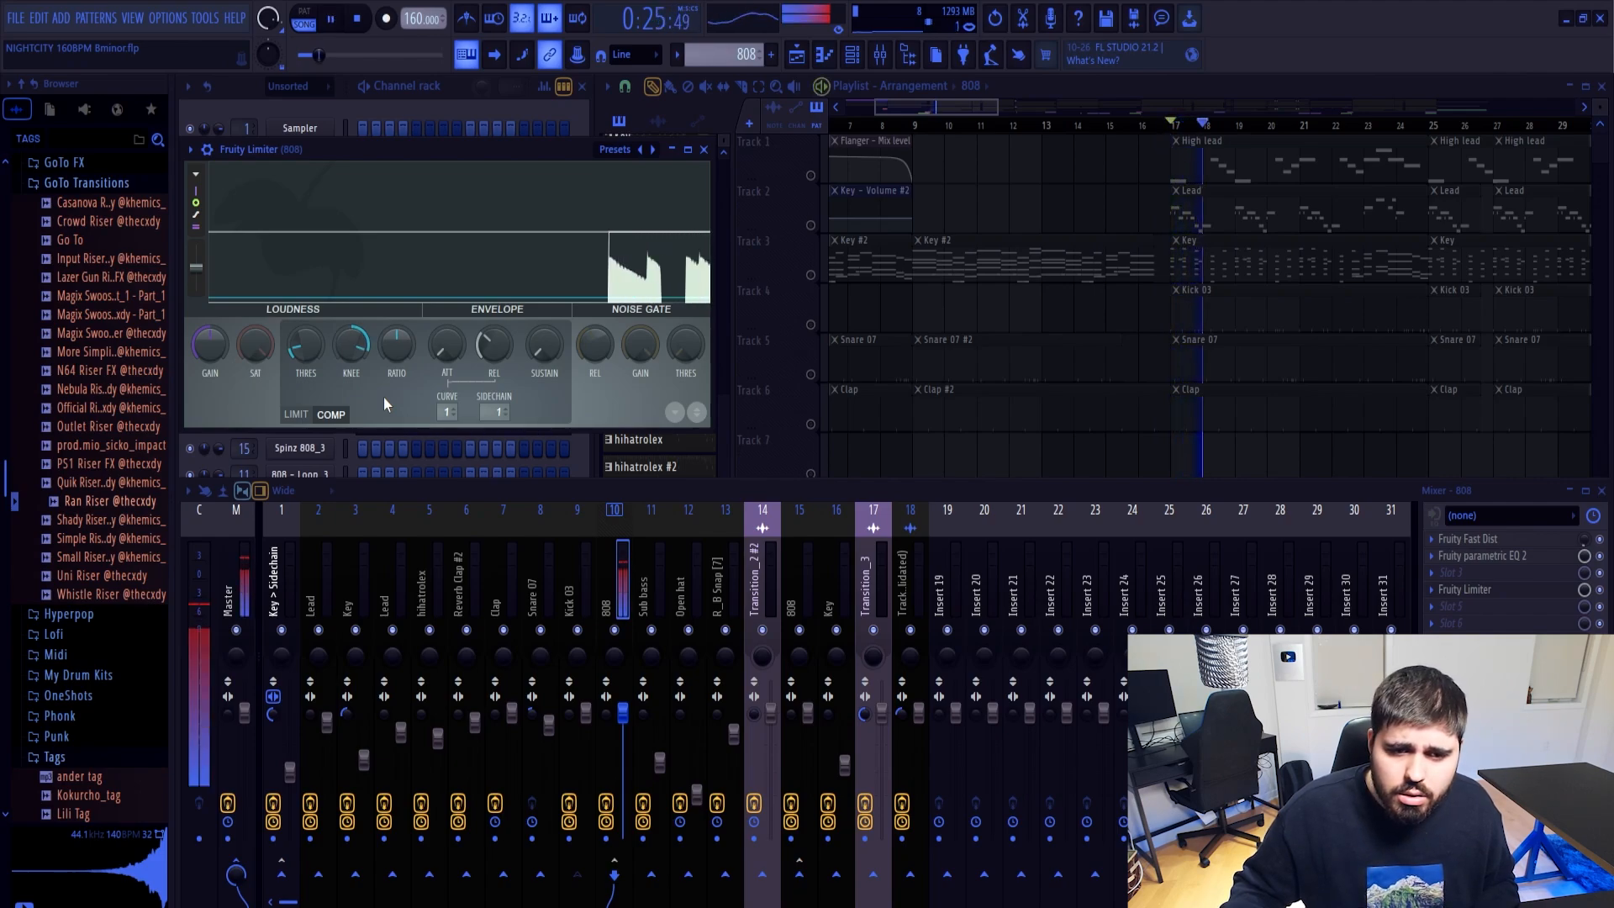
{"action": "key", "text": "space"}
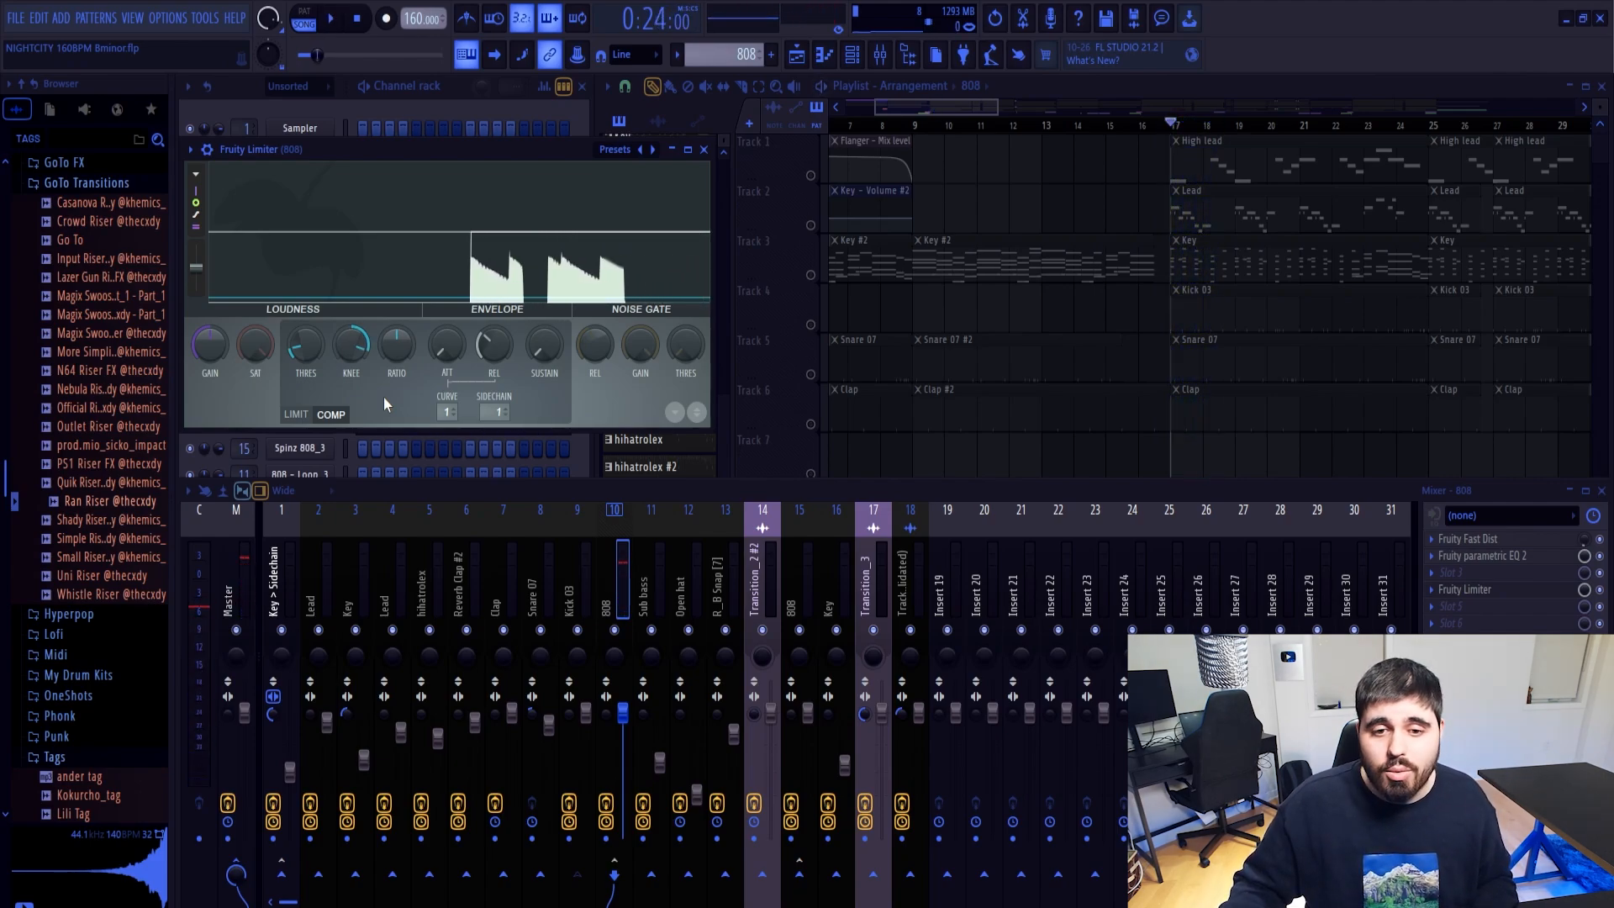
{"action": "left_click", "coordinate": [703, 150]}
Enable the Kick 03 track alongside the 808, and audition the Kick 03 sample in its sampler channel
{"action": "left_click", "coordinate": [943, 105]}
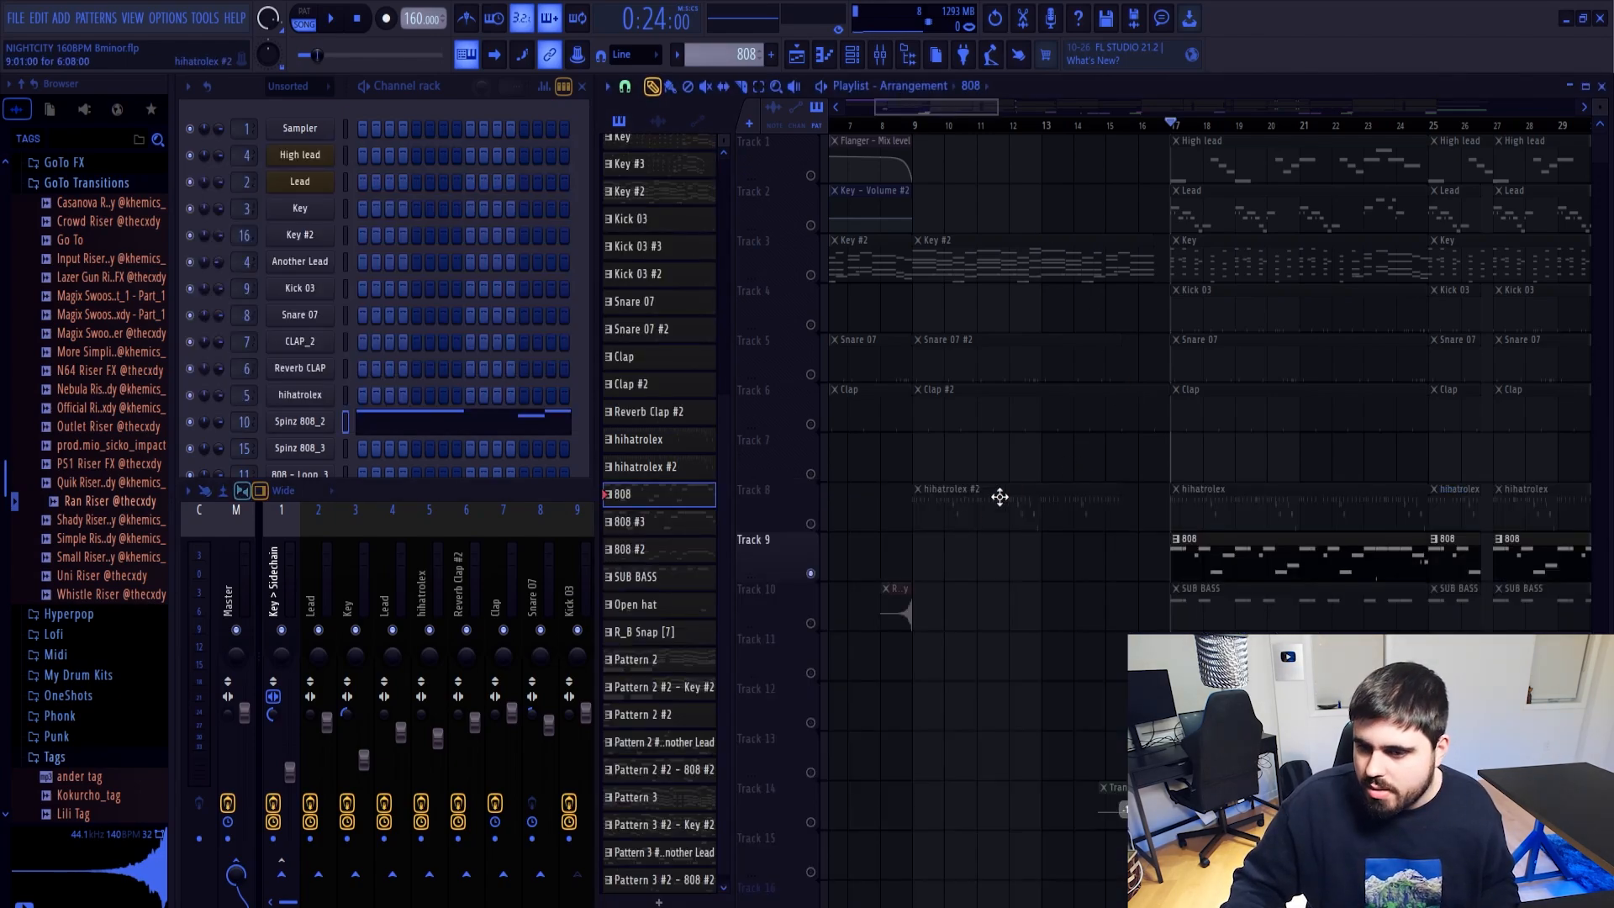
{"action": "left_click", "coordinate": [1261, 314]}
{"action": "left_click", "coordinate": [300, 288]}
{"action": "left_click", "coordinate": [476, 547]}
{"action": "left_click", "coordinate": [476, 545]}
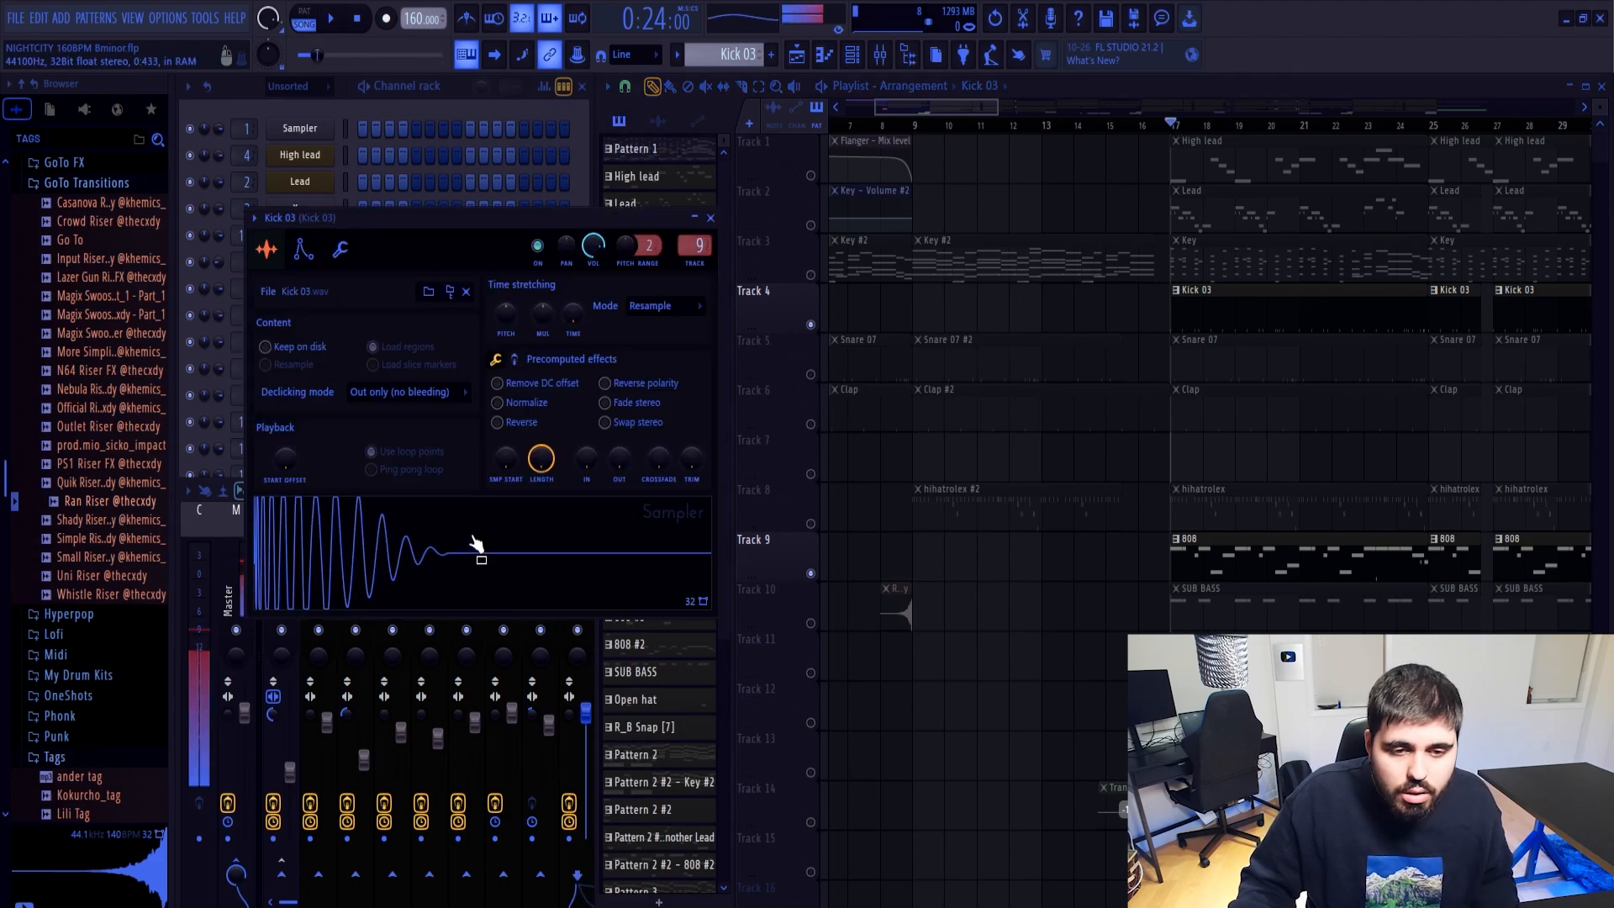
{"action": "left_click", "coordinate": [711, 218]}
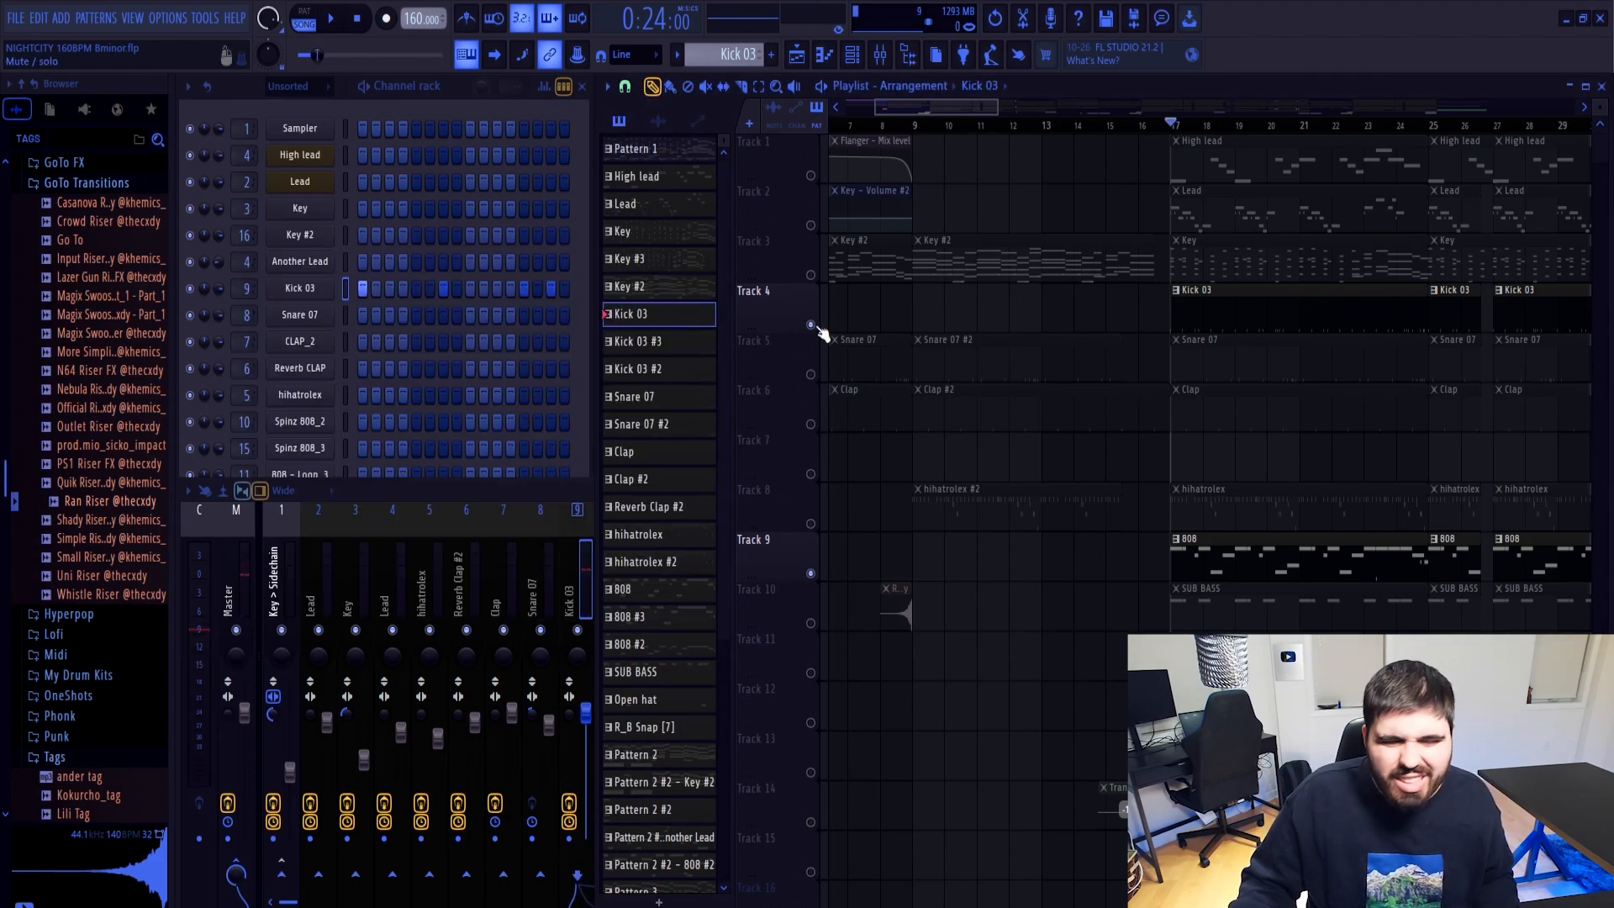
Play the kick and 808 together from bar 17, and adjust the compressor release in the 808 mixer track's Fruity Limiter
{"action": "left_click", "coordinate": [583, 572]}
{"action": "left_click", "coordinate": [614, 580]}
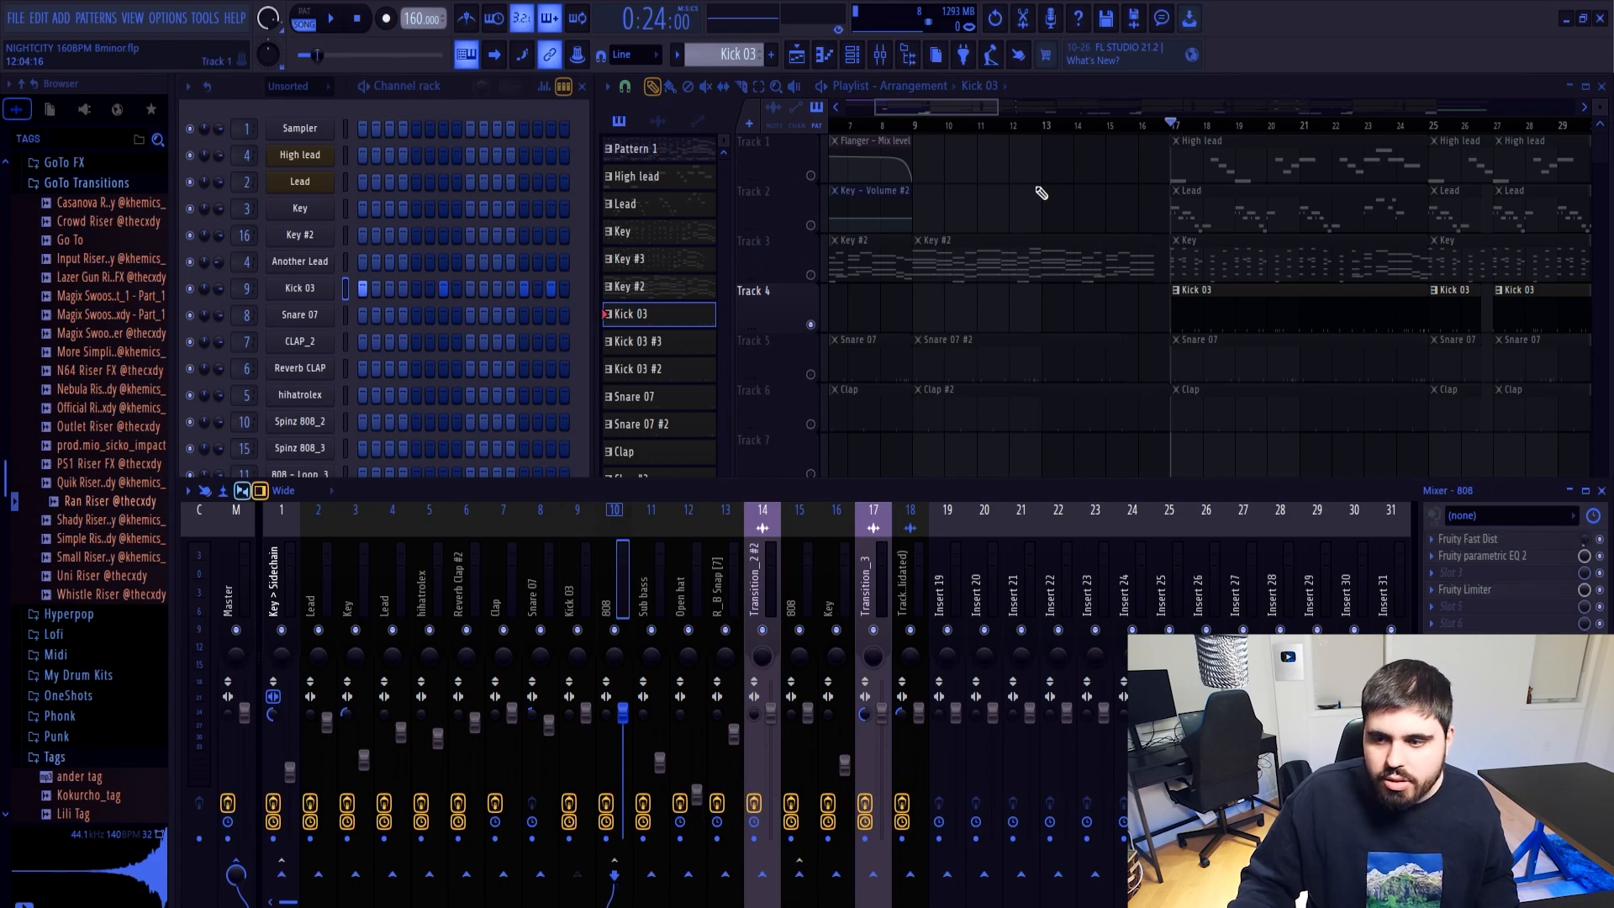
{"action": "left_click", "coordinate": [1486, 590]}
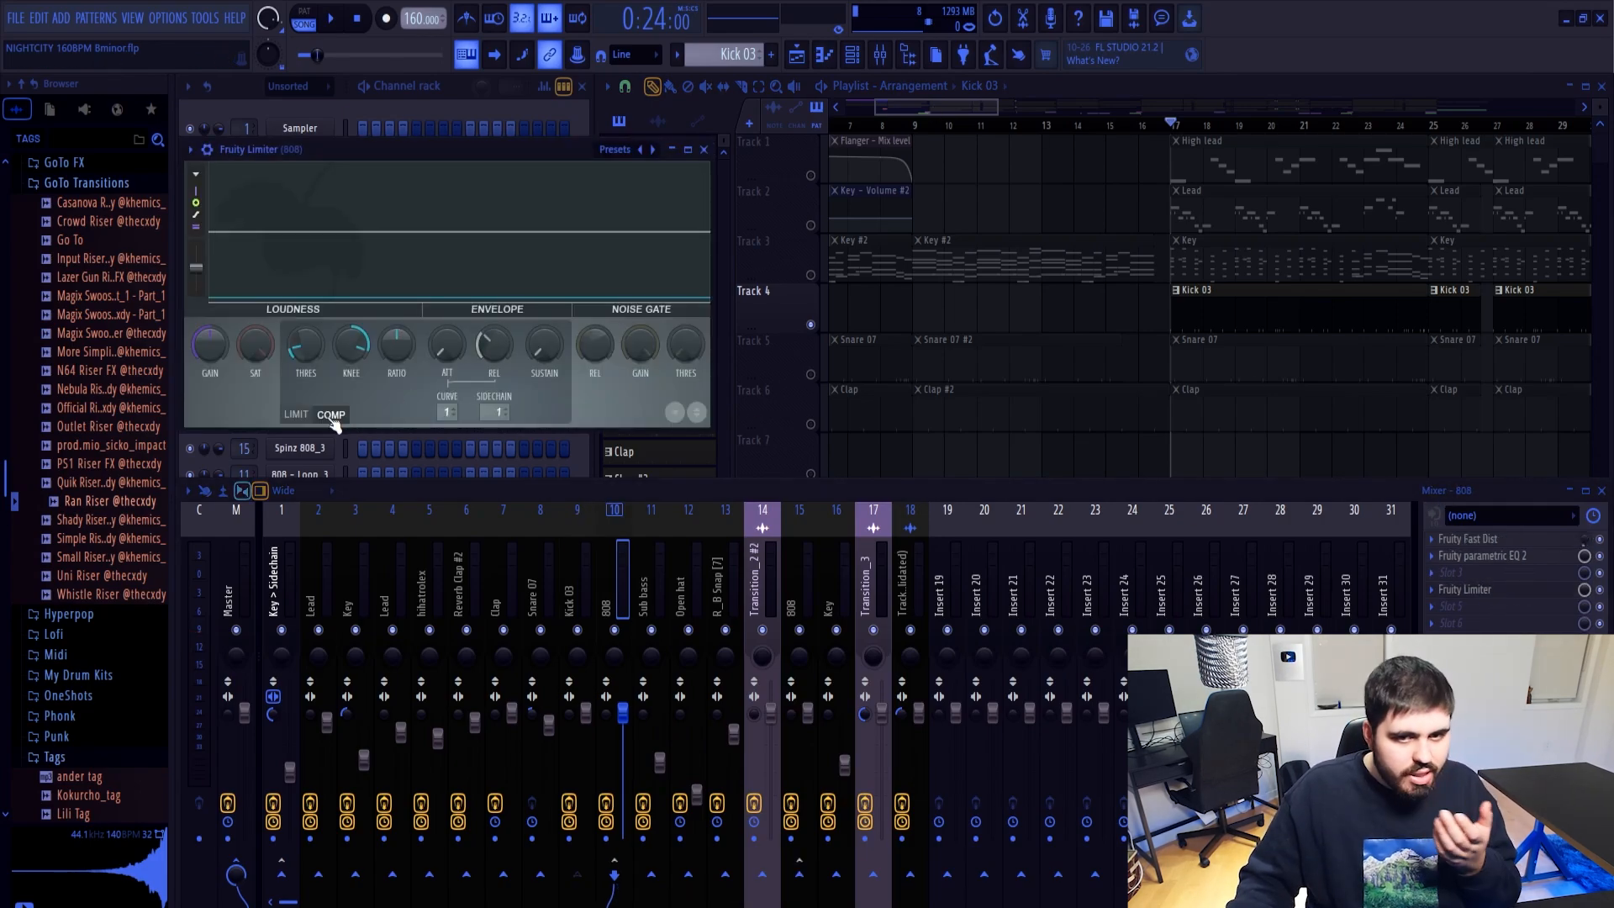
{"action": "key", "text": "space"}
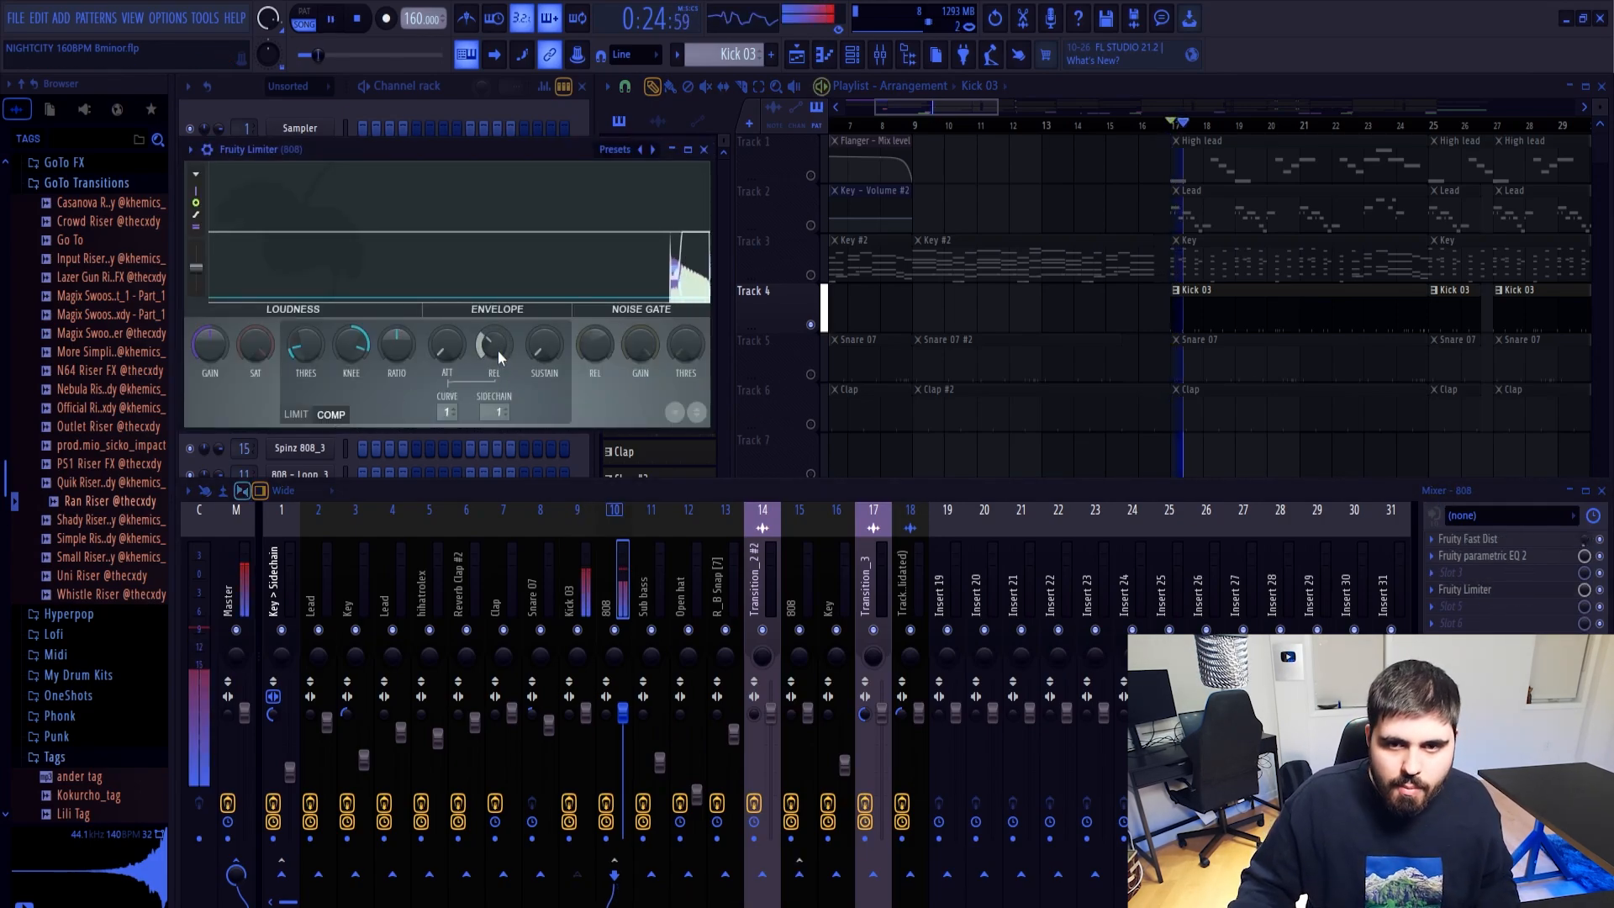
{"action": "key", "text": "space"}
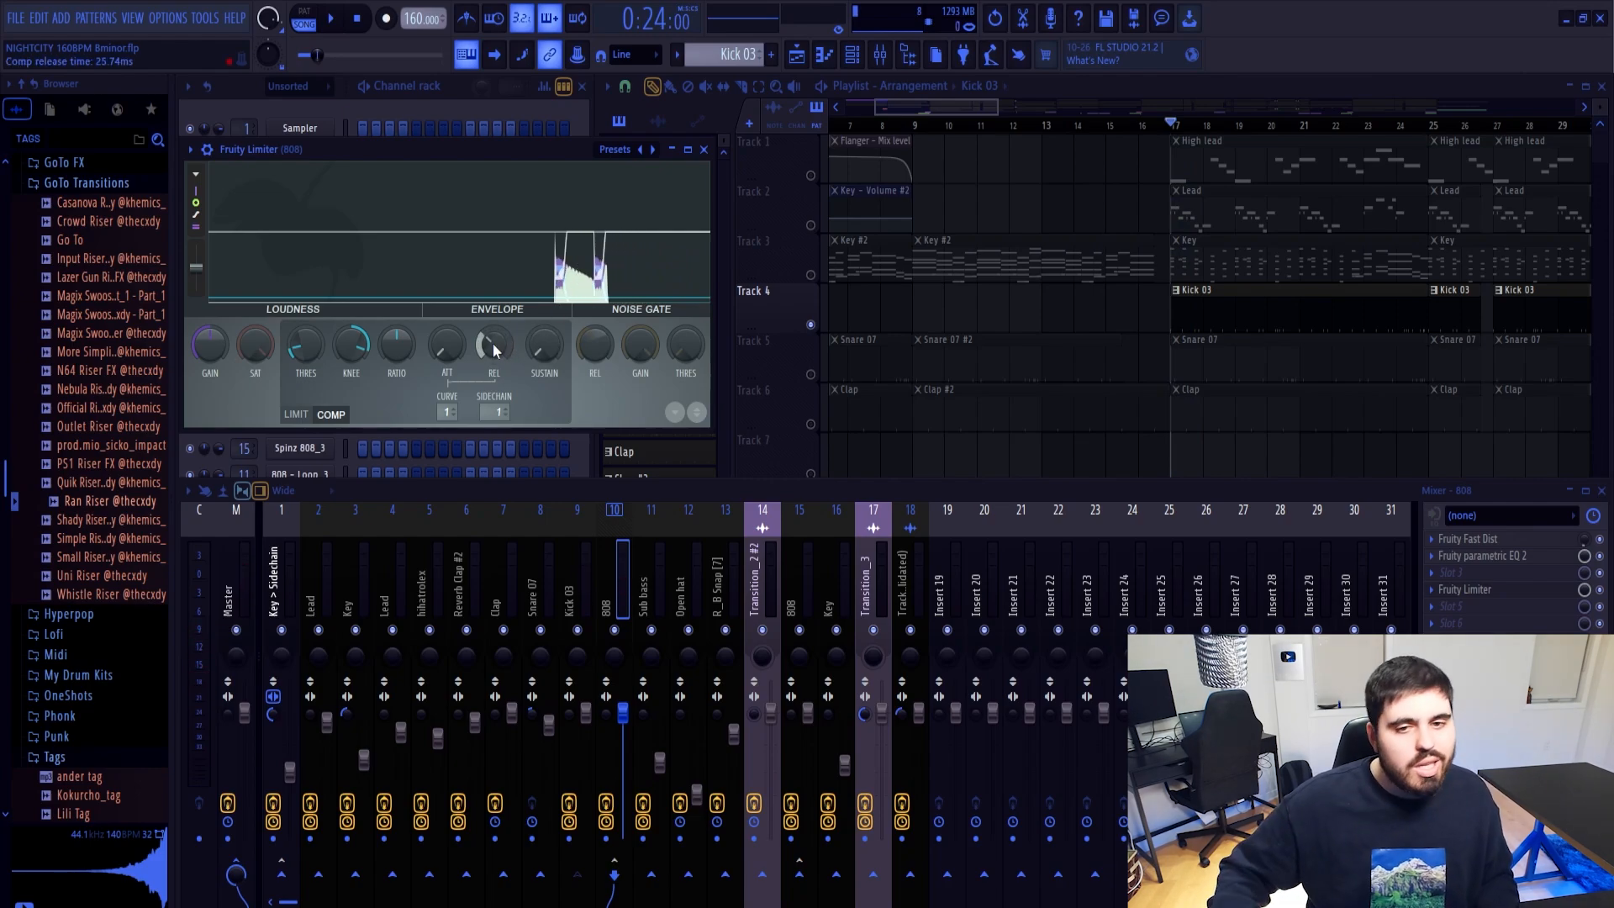
{"action": "left_click_drag", "start_coordinate": [492, 343], "coordinate": [493, 363]}
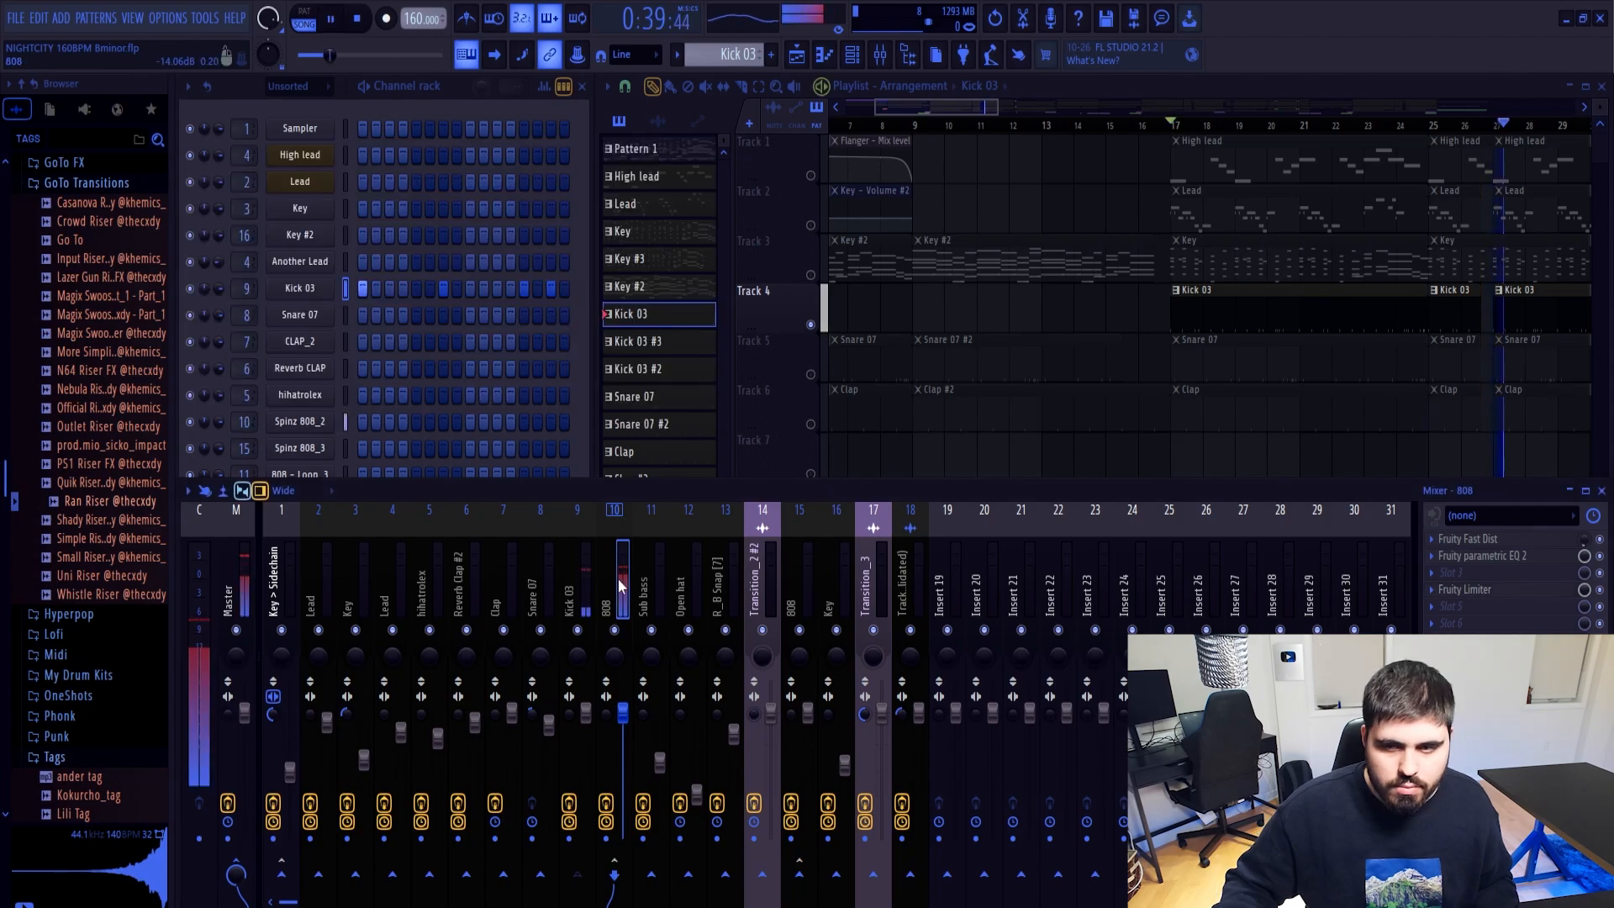
{"action": "key", "text": "space"}
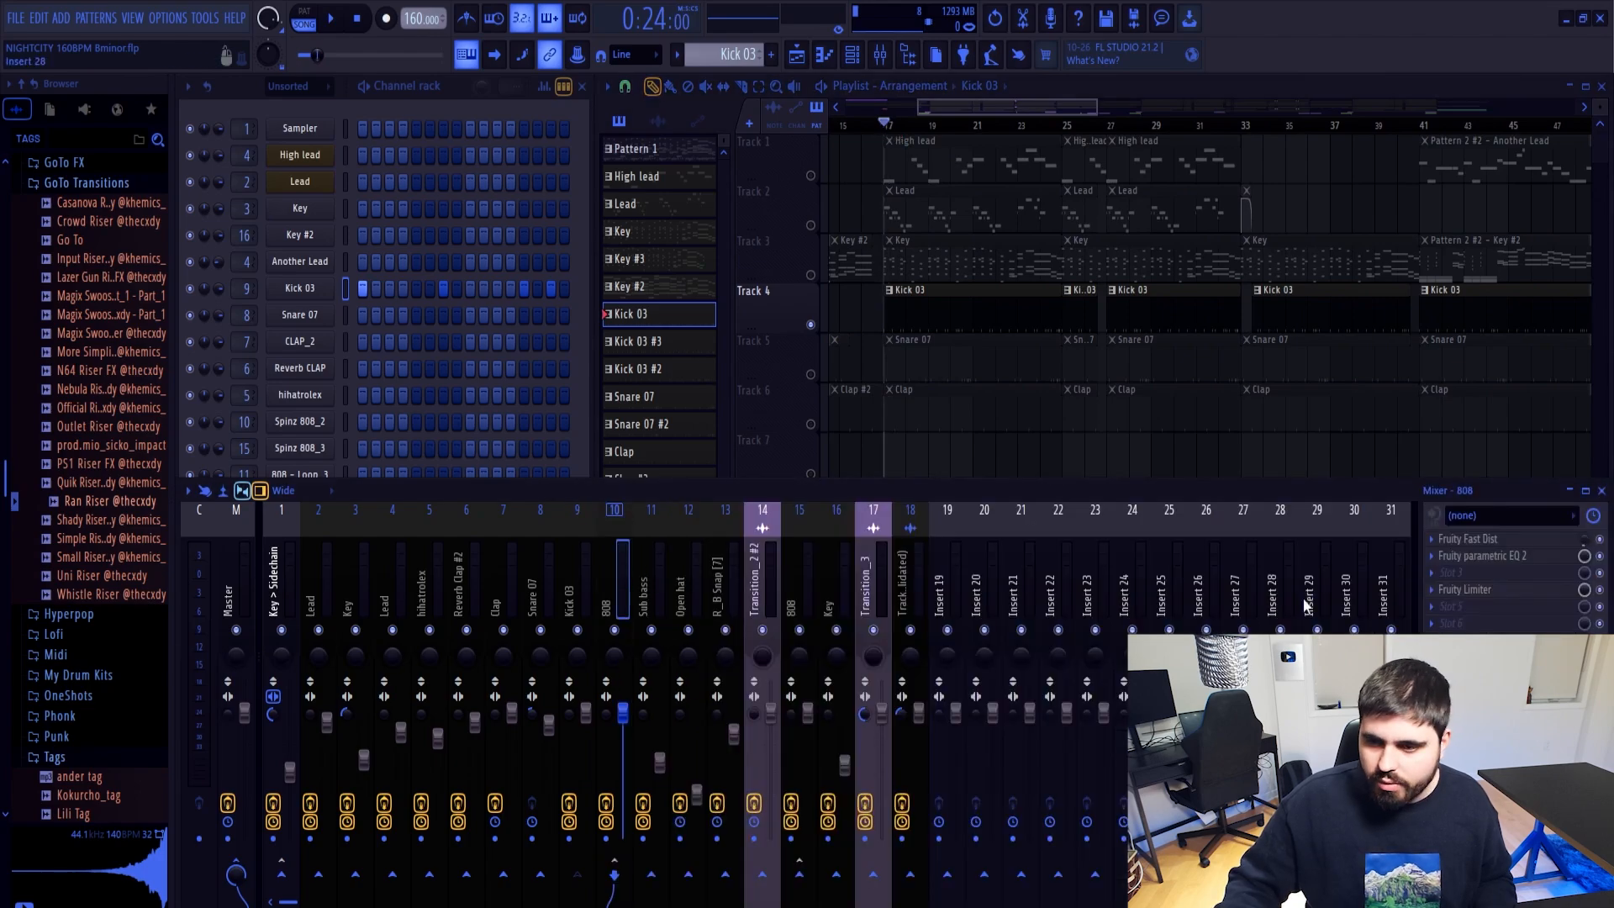
Play the kick and 808 from bar 17, and examine the threshold of the 808 mixer track's Fruity soft clipper
{"action": "key", "text": "space"}
{"action": "left_click", "coordinate": [1467, 539]}
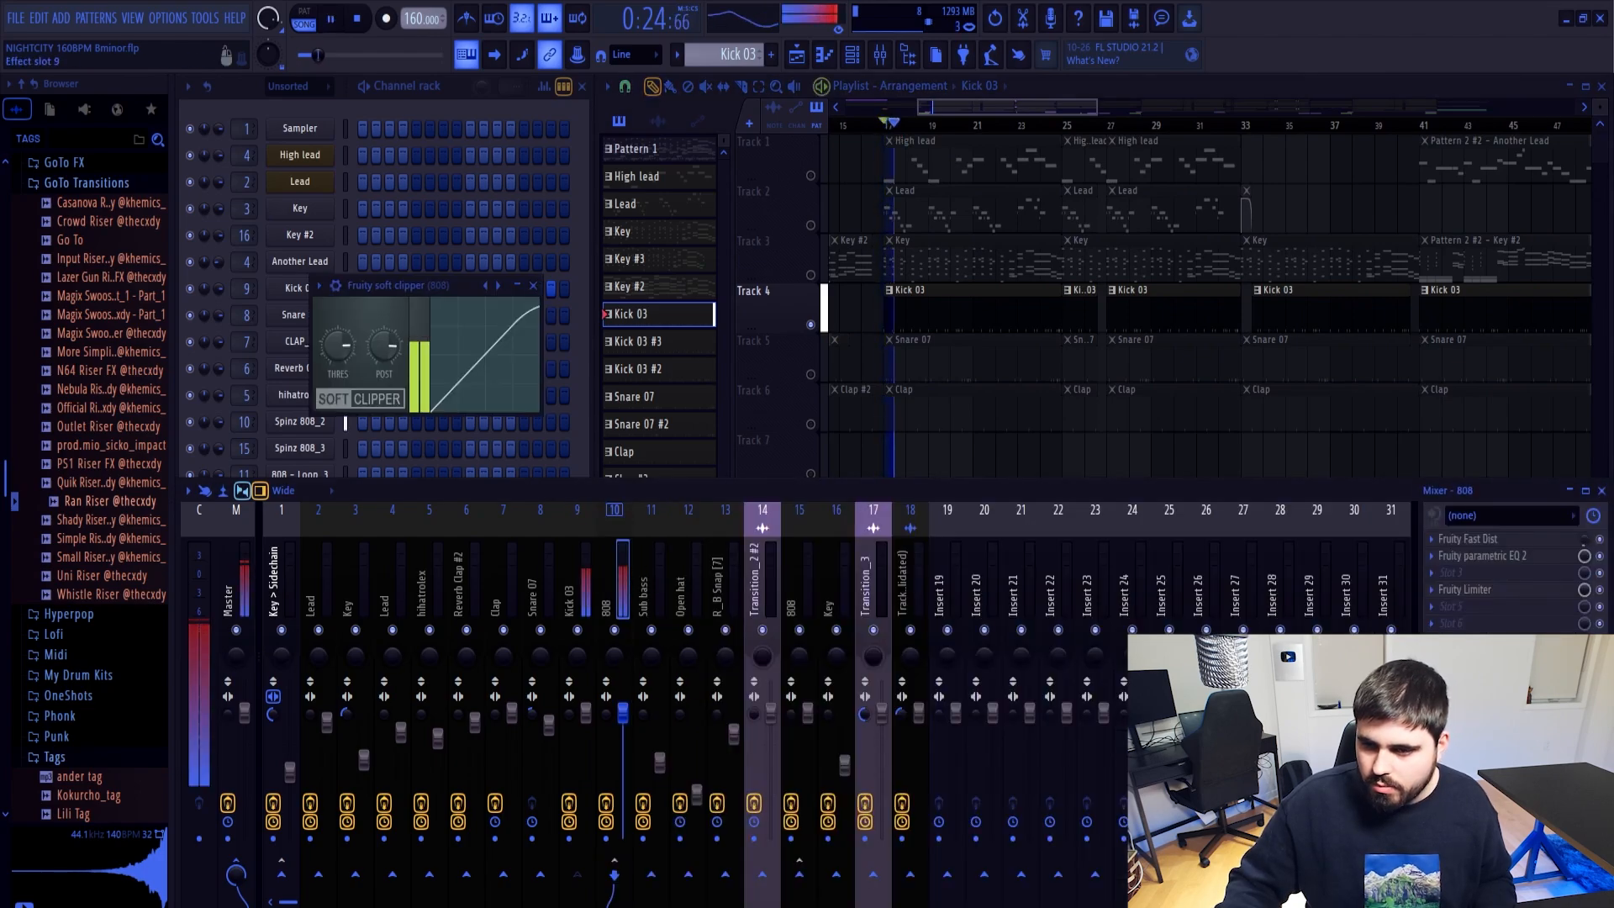
{"action": "left_click", "coordinate": [1468, 539]}
{"action": "key", "text": "space"}
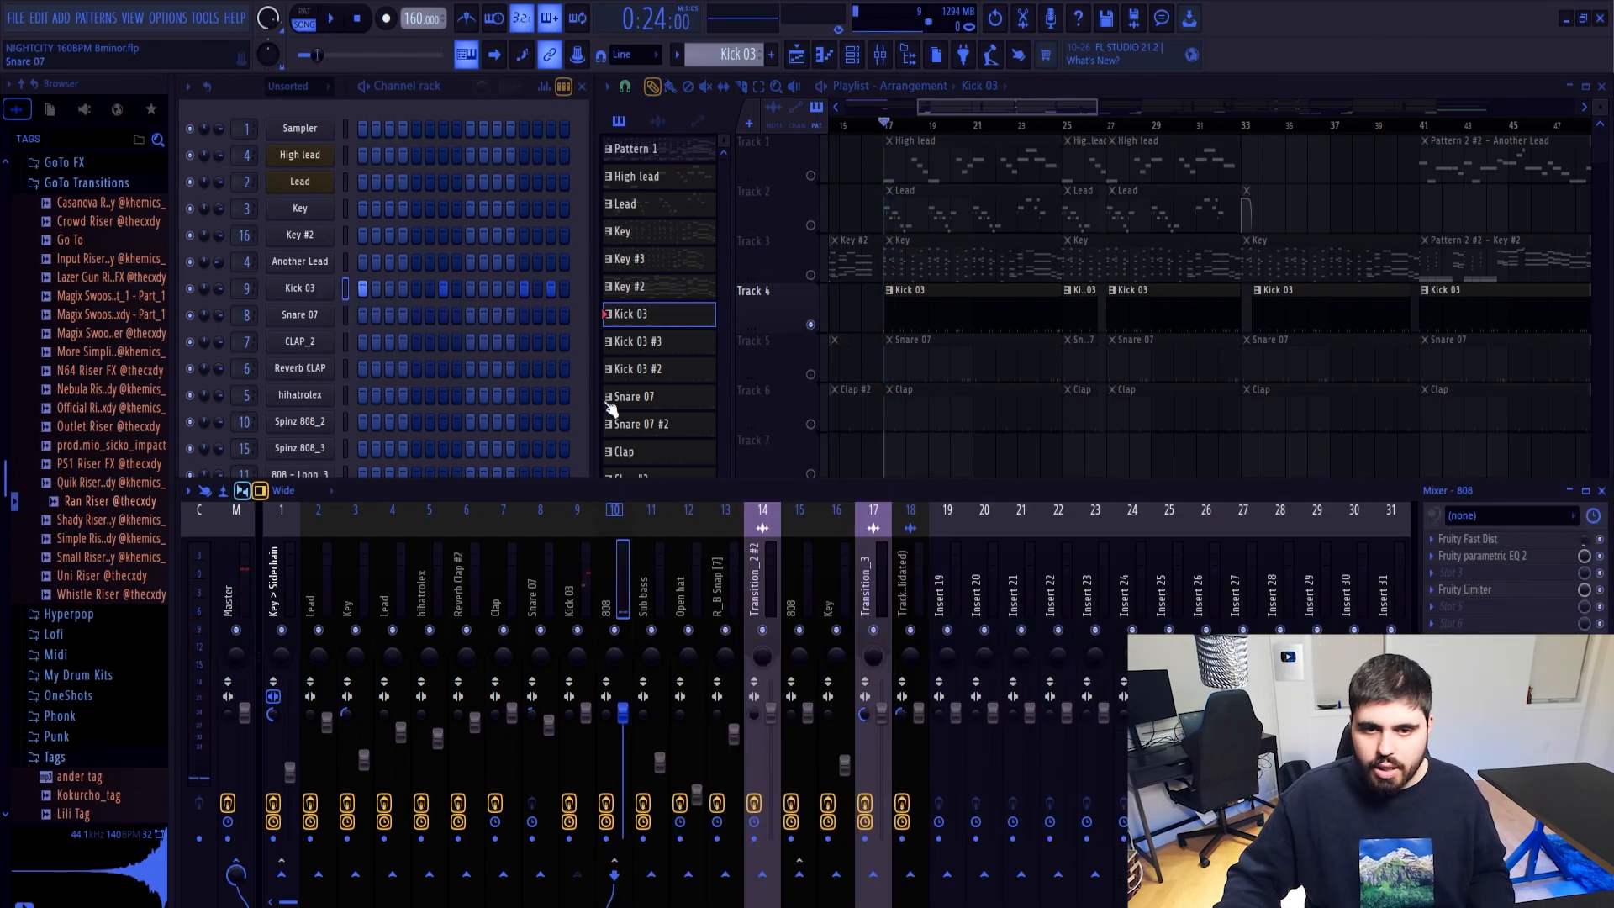
{"action": "left_click", "coordinate": [1465, 656]}
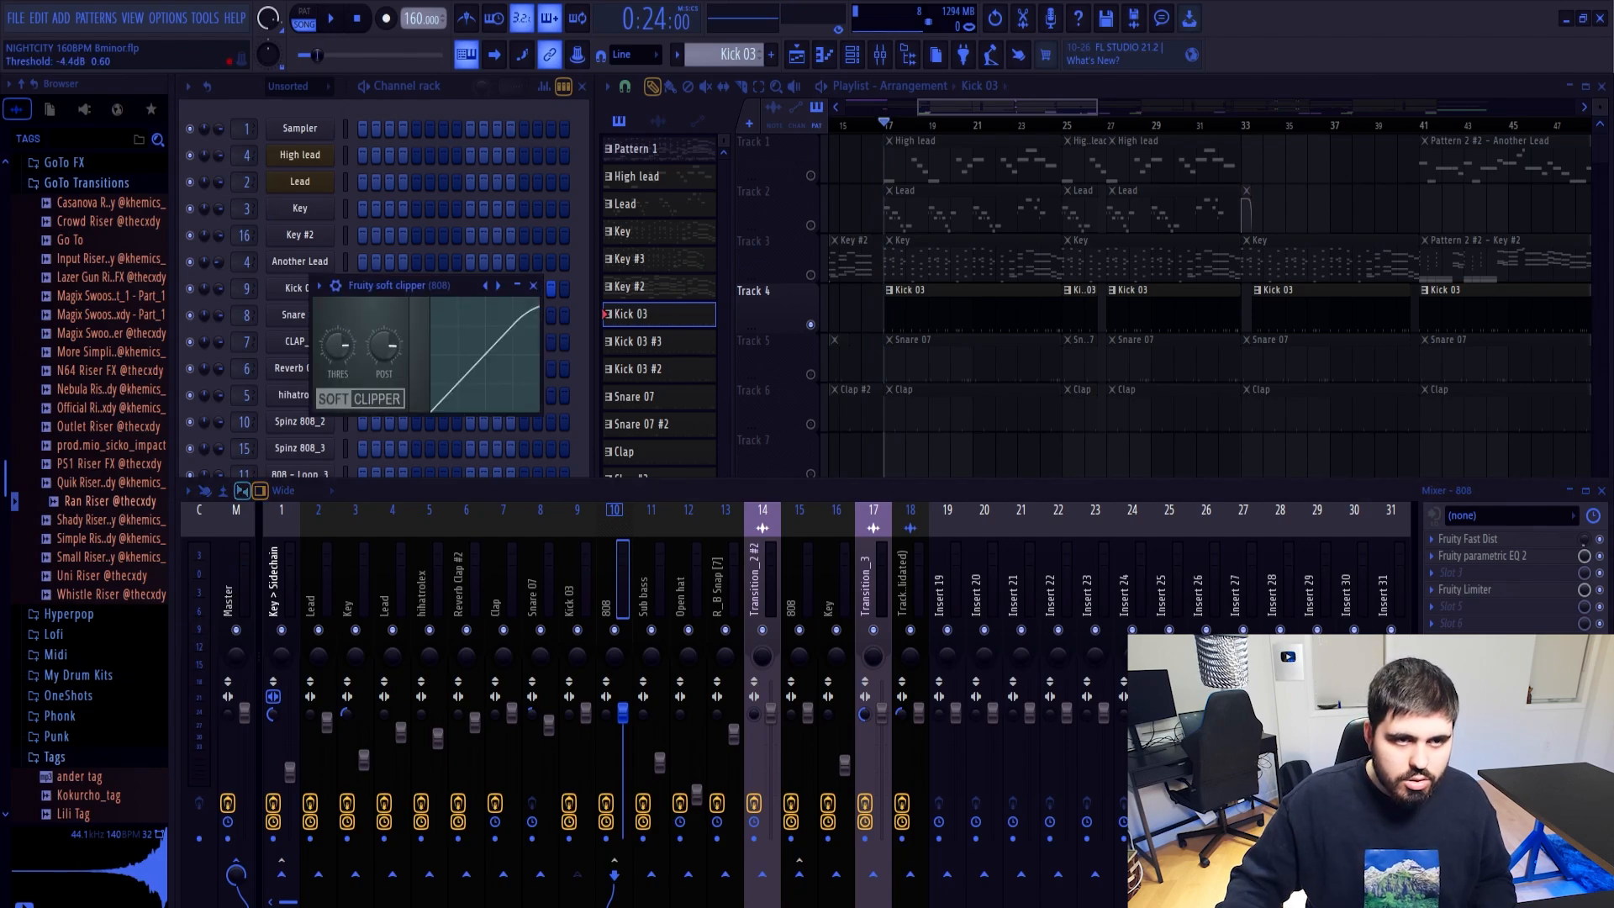
{"action": "left_click", "coordinate": [533, 285]}
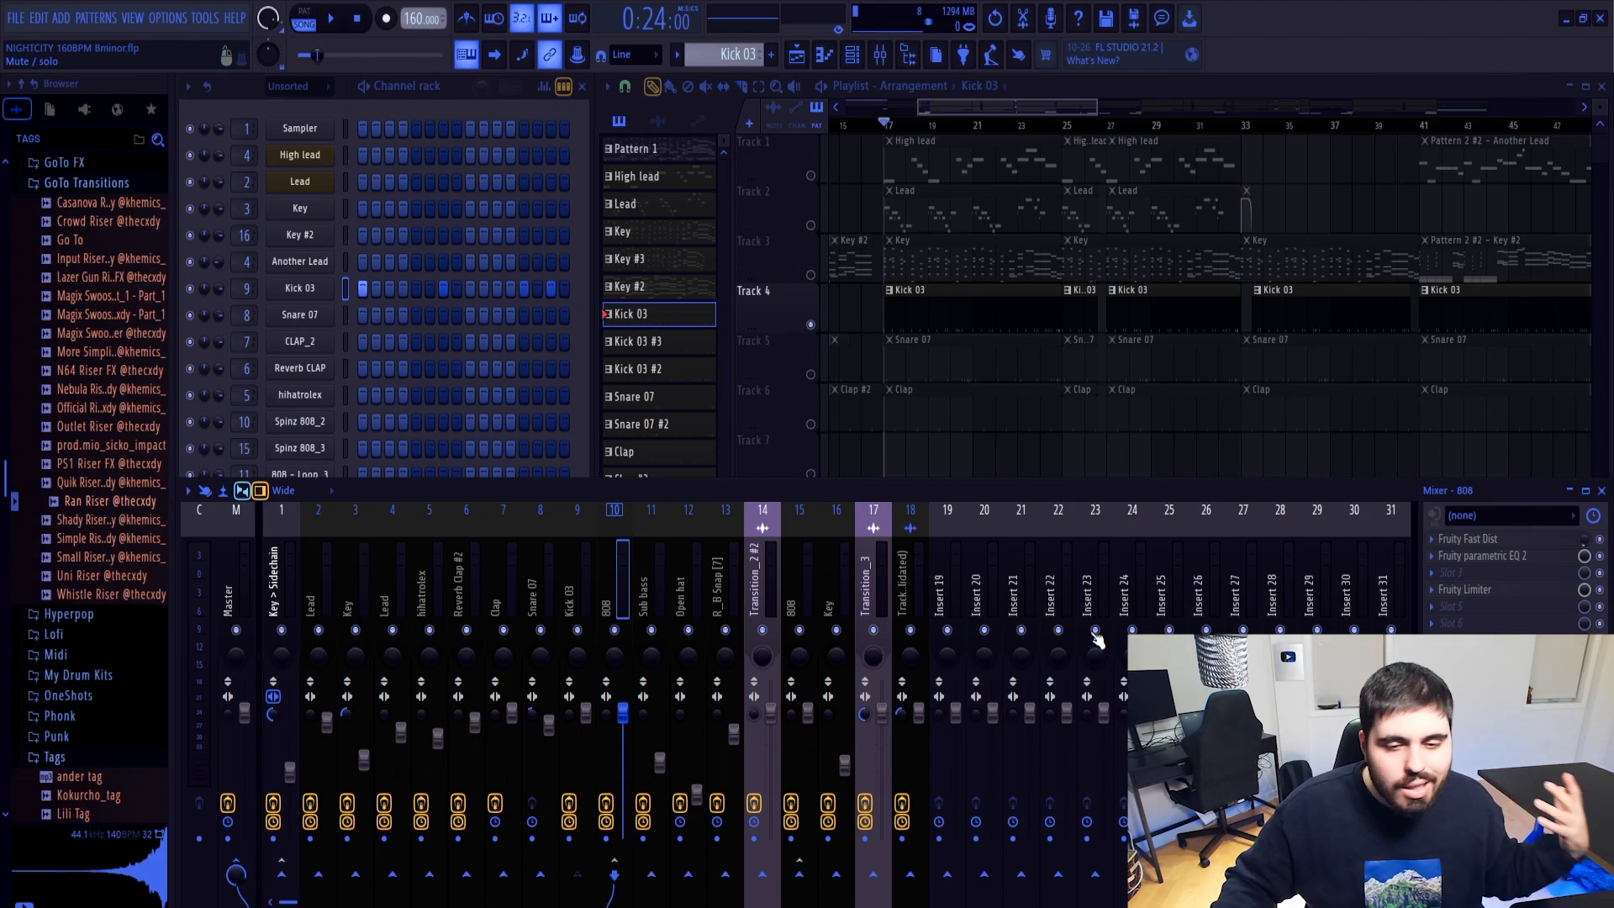
Audition the kick with the 808 mixer track muted, unsolo the playlist, and mute the snare, clap, hi-hat, sub bass, open hat and snap tracks
{"action": "key", "text": "space"}
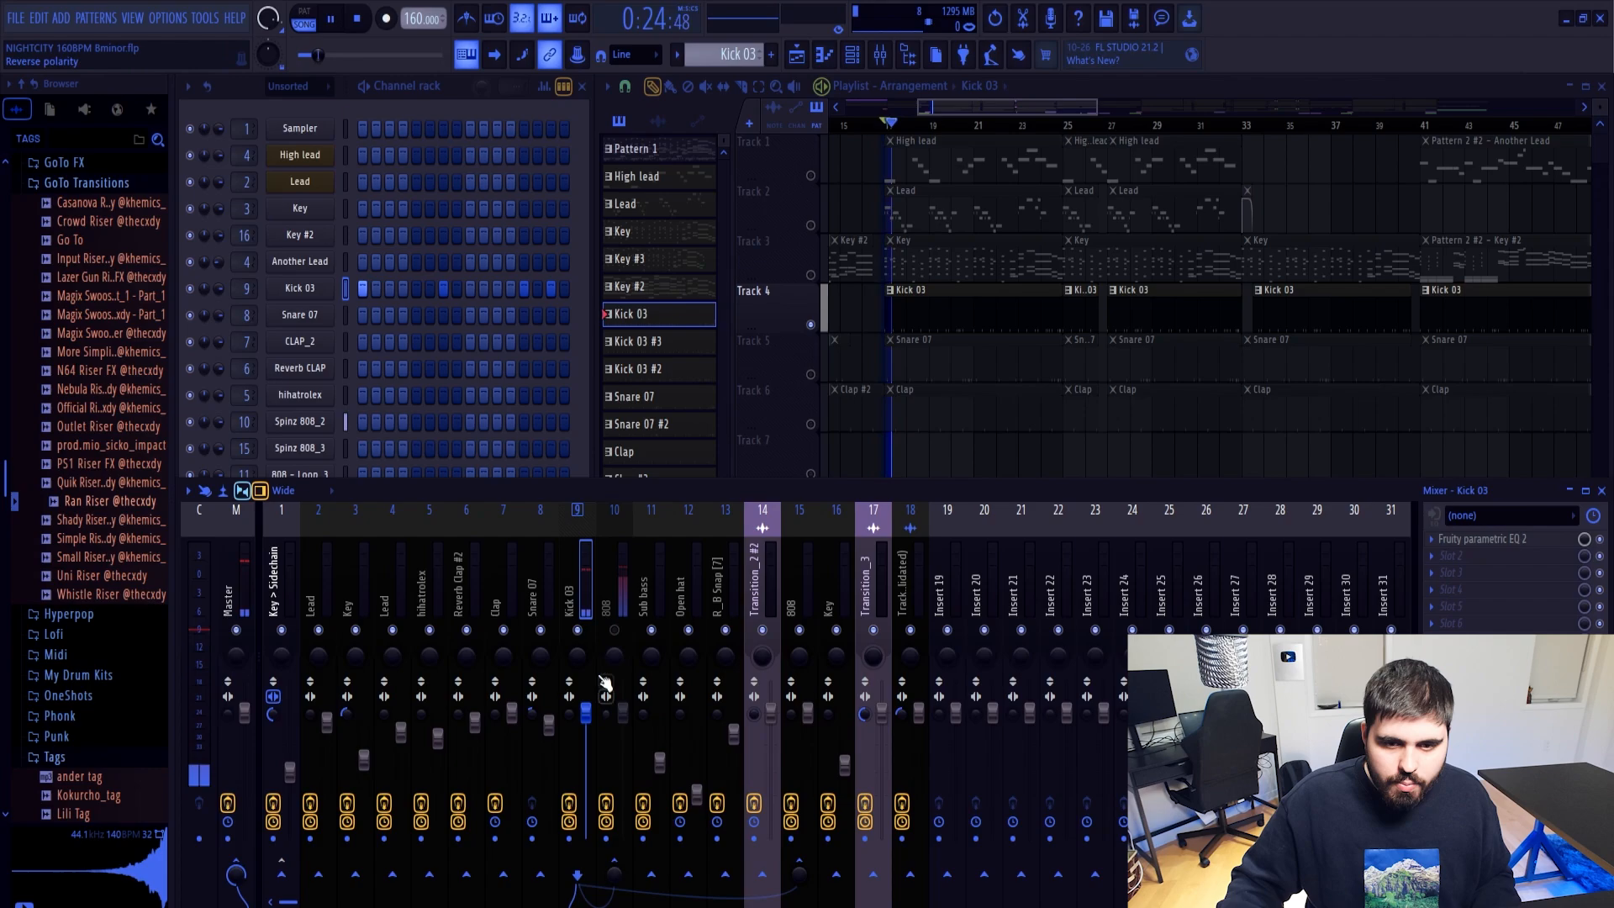
{"action": "key", "text": "space"}
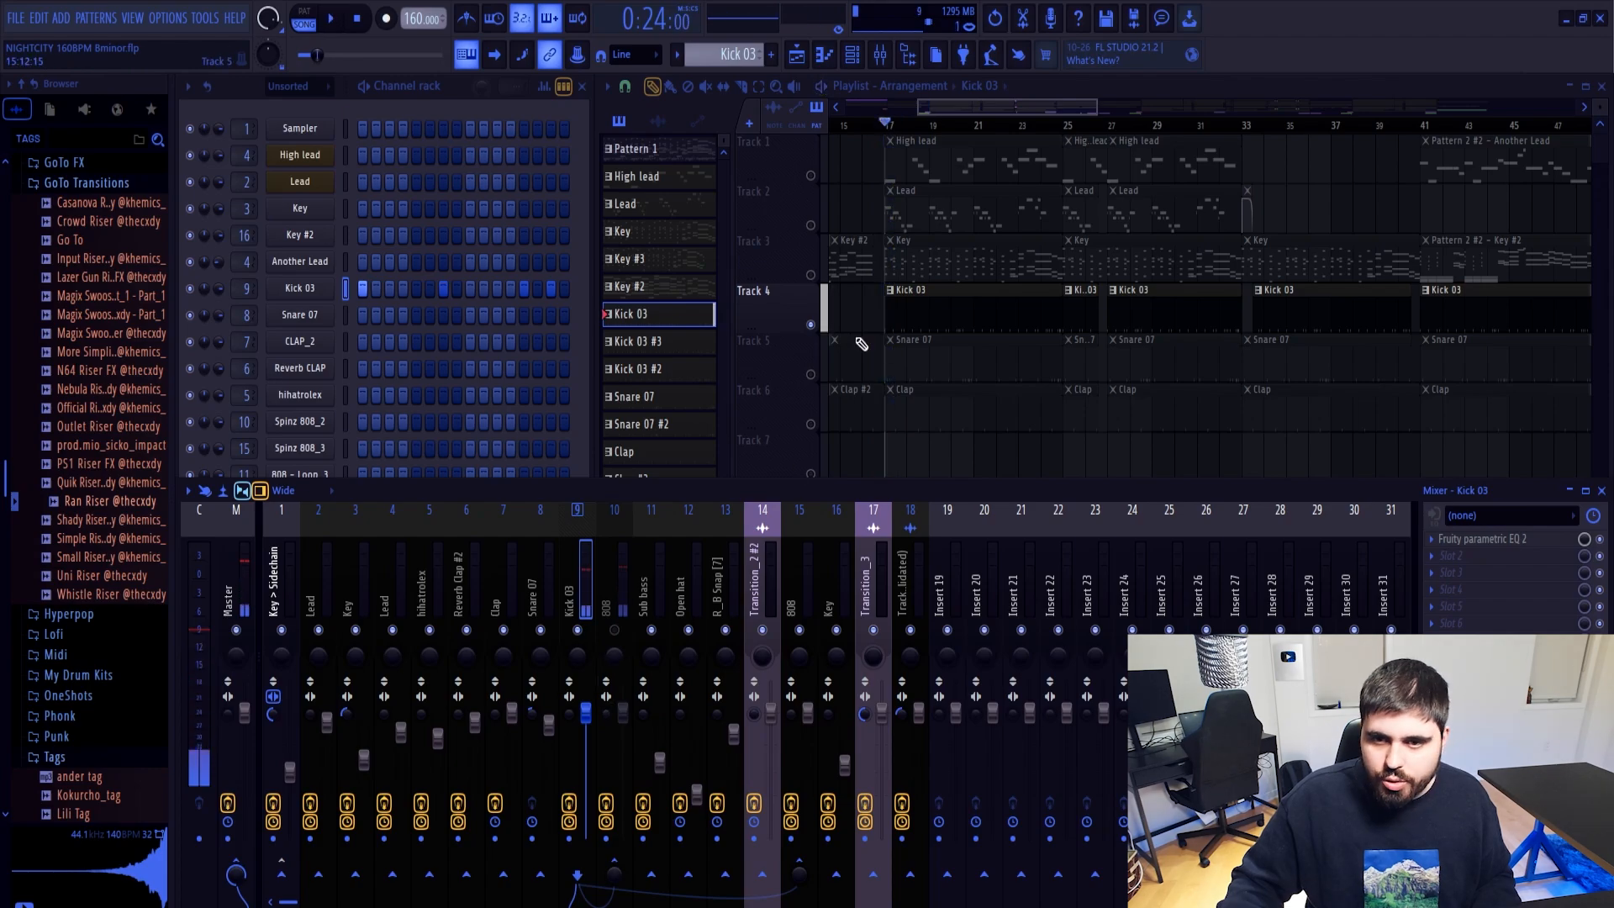
{"action": "right_click", "coordinate": [812, 325]}
{"action": "left_click", "coordinate": [811, 375]}
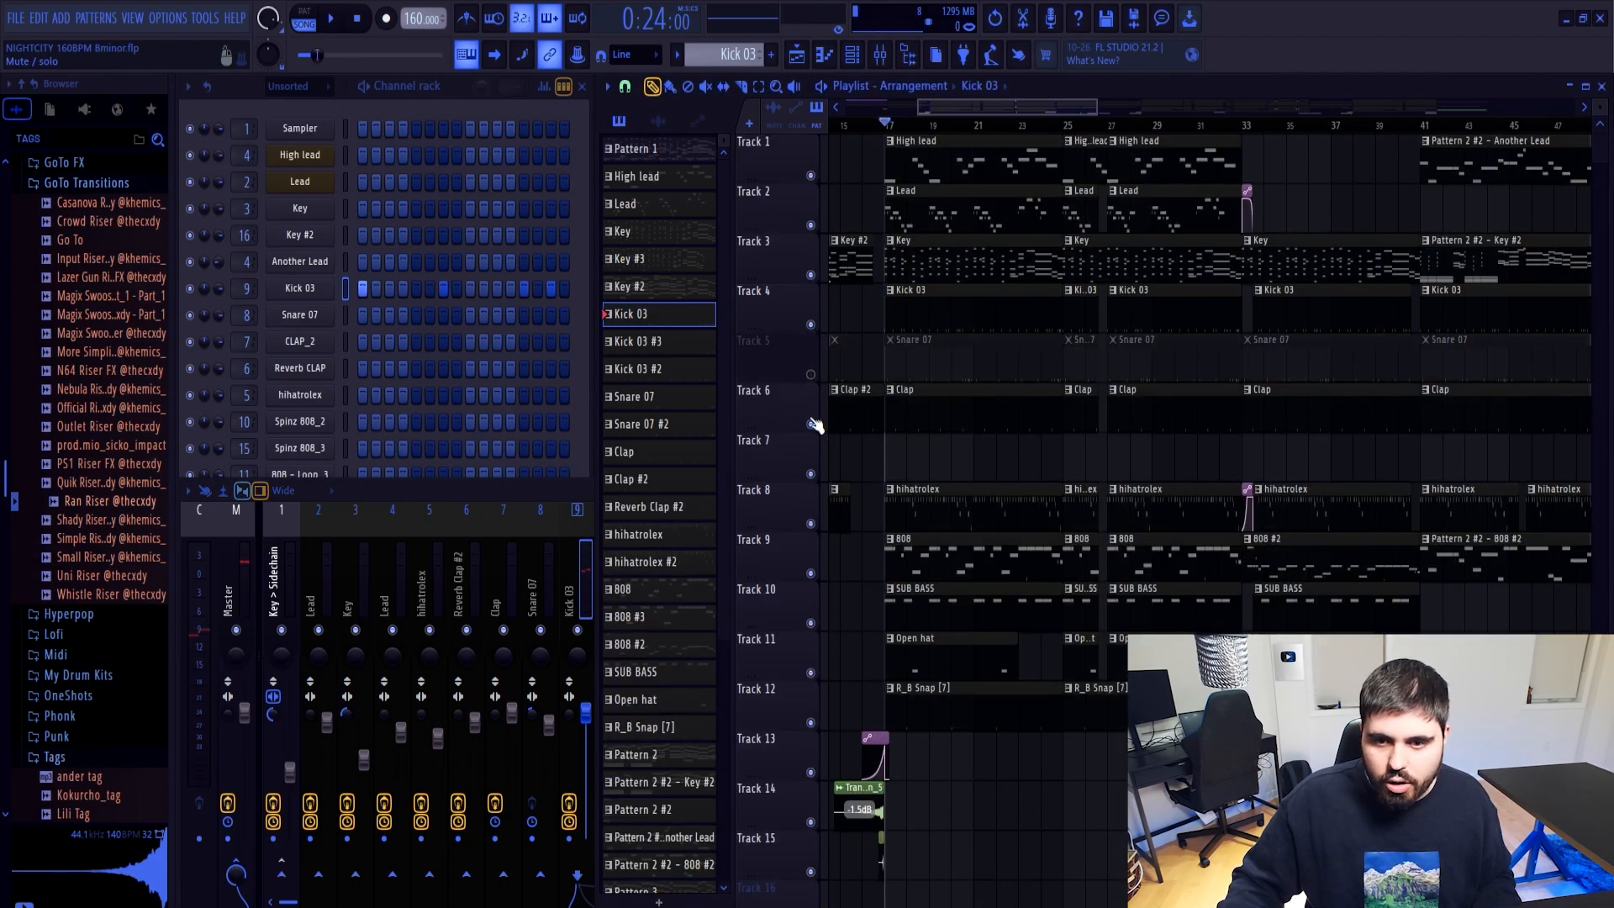
{"action": "left_click", "coordinate": [811, 424]}
{"action": "left_click", "coordinate": [811, 524]}
{"action": "left_click", "coordinate": [811, 623]}
{"action": "left_click", "coordinate": [812, 673]}
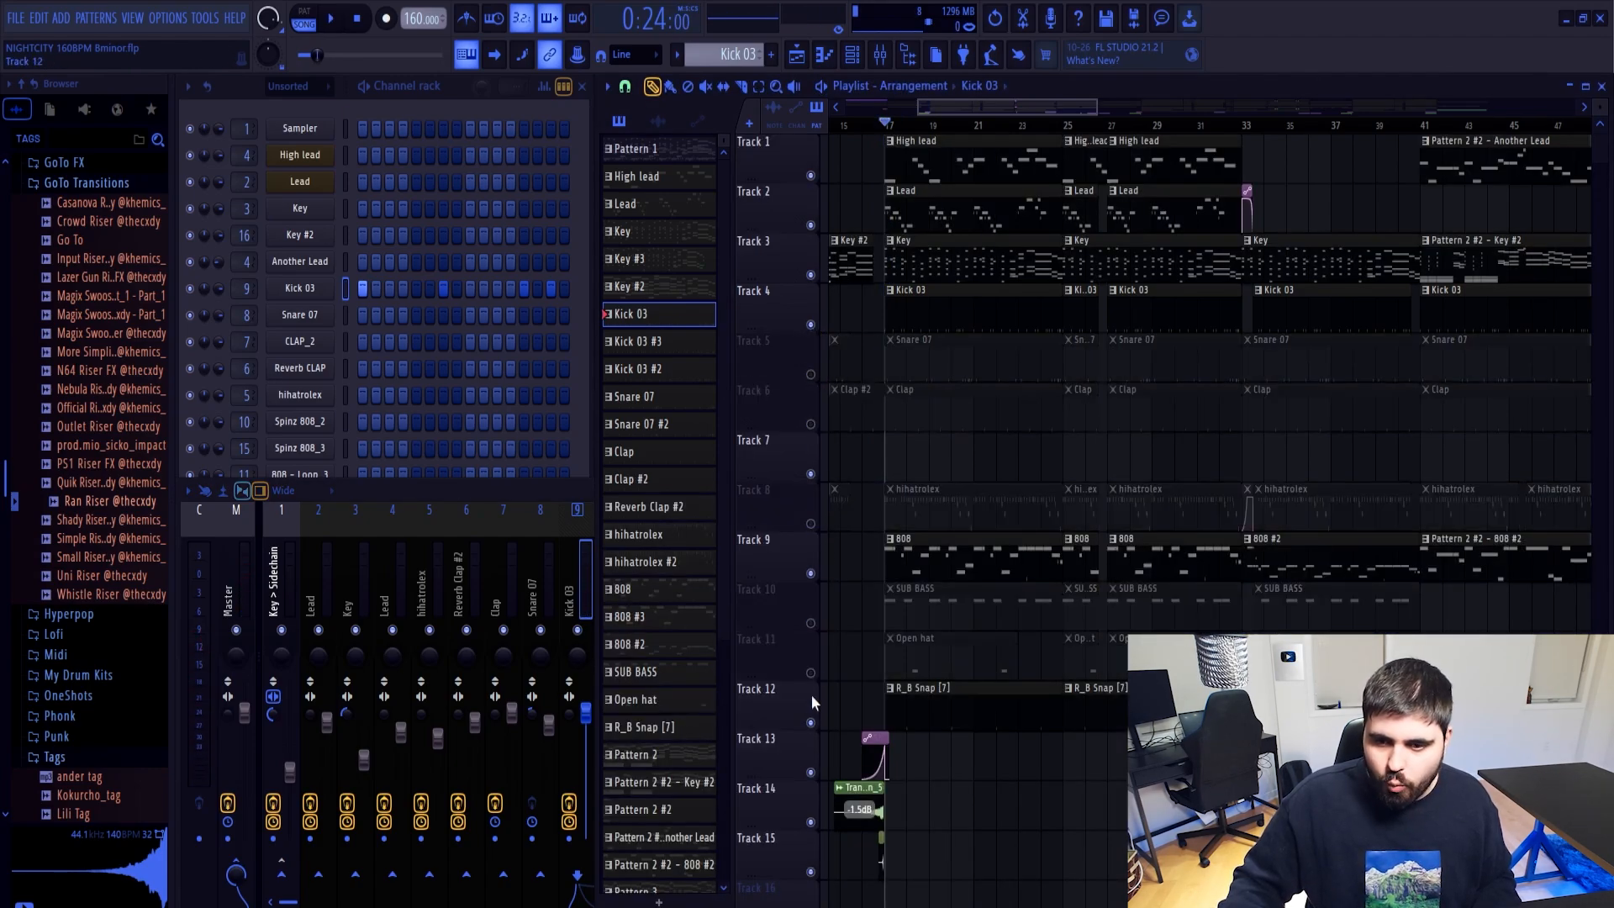
{"action": "left_click", "coordinate": [811, 723]}
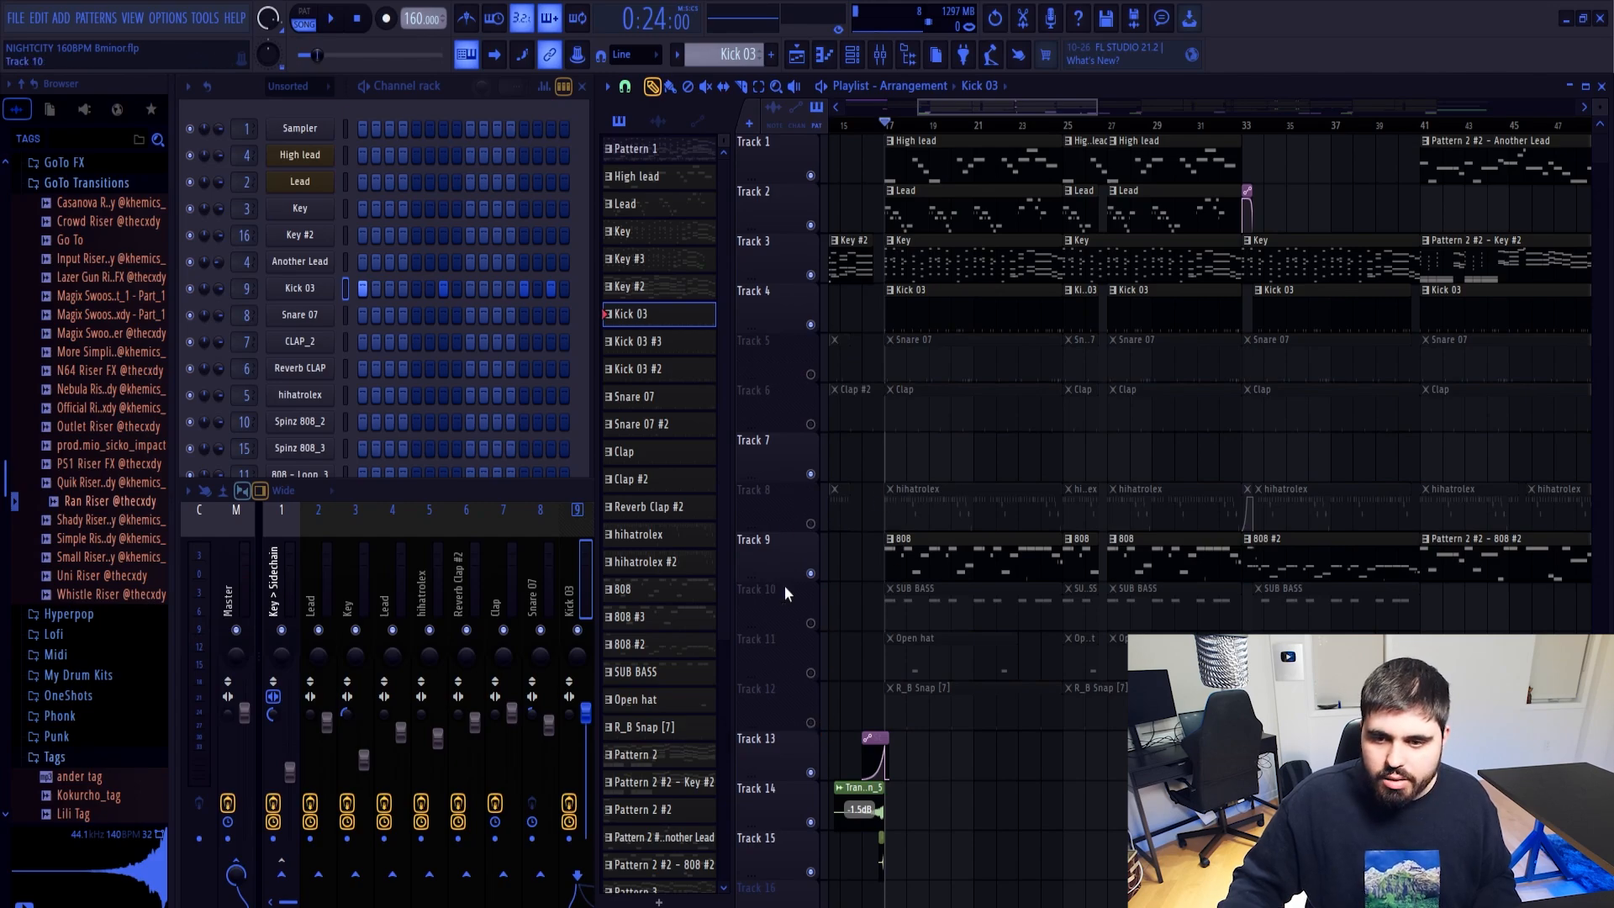
Play the kick against the melody from bar 17, unmute the 808 mixer track, and raise the Kick 03 and 808 levels
{"action": "left_click", "coordinate": [589, 668]}
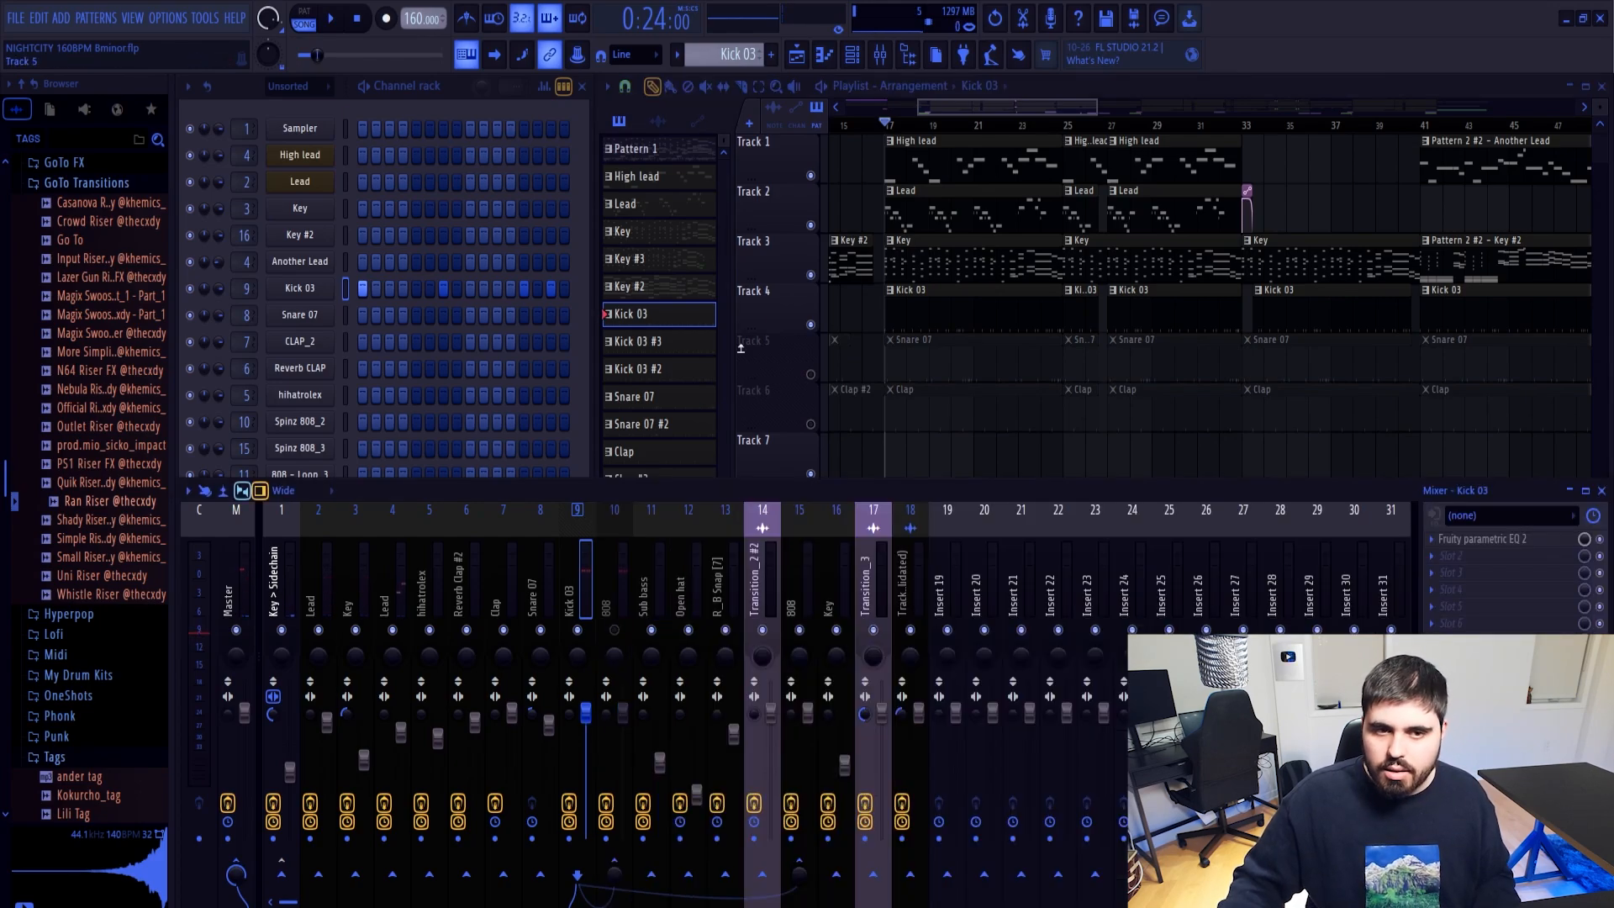
{"action": "key", "text": "space"}
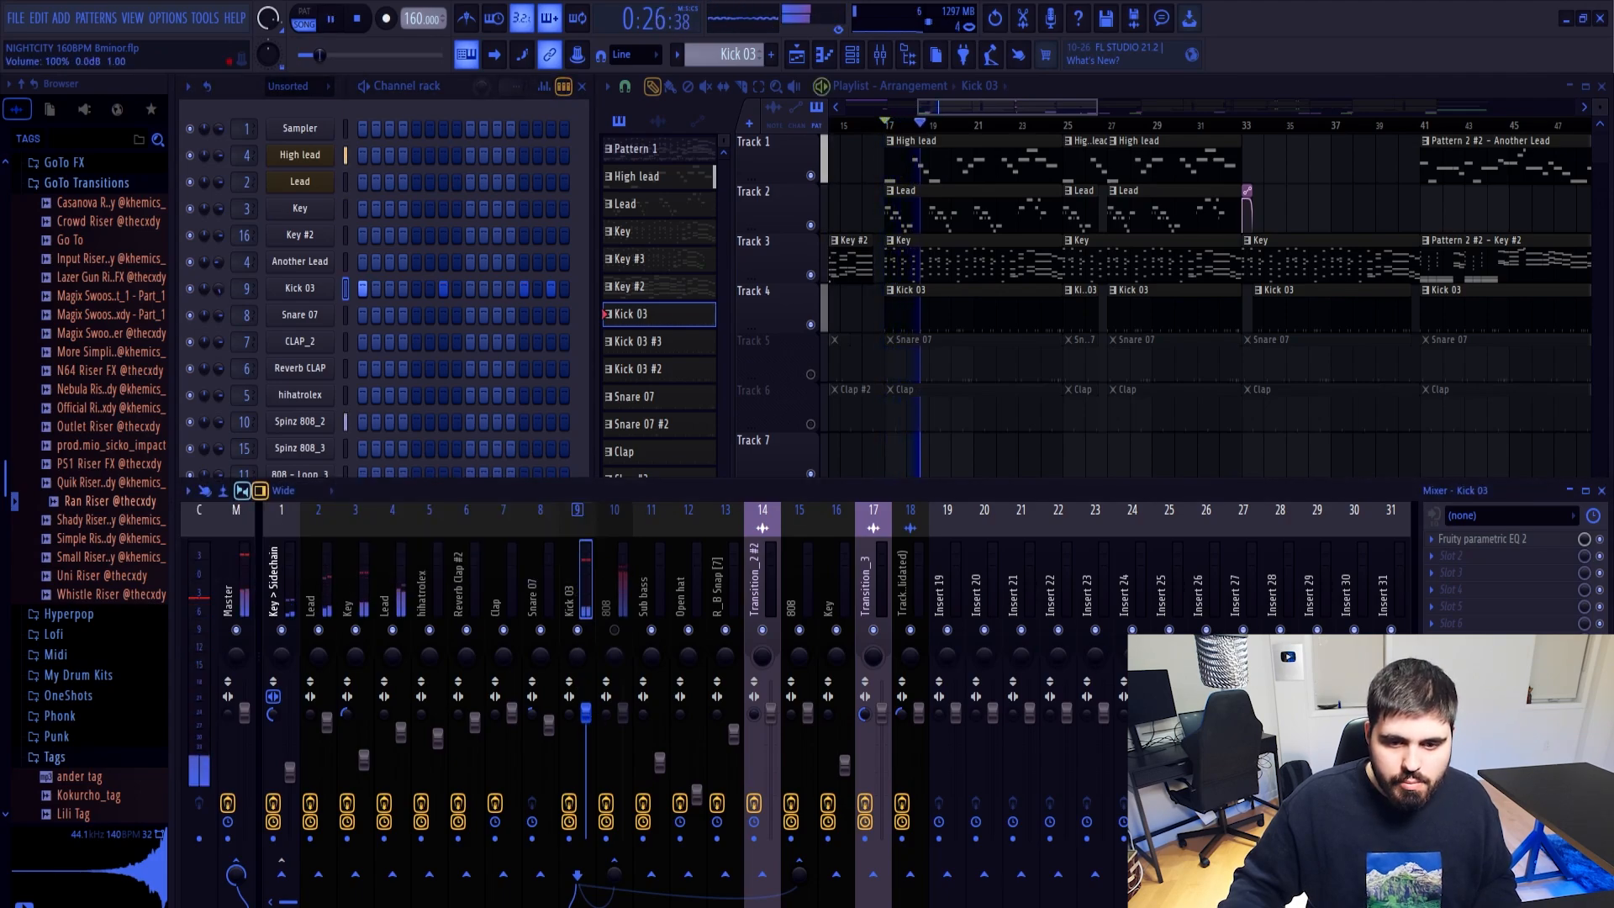
{"action": "key", "text": "space"}
{"action": "left_click", "coordinate": [615, 636]}
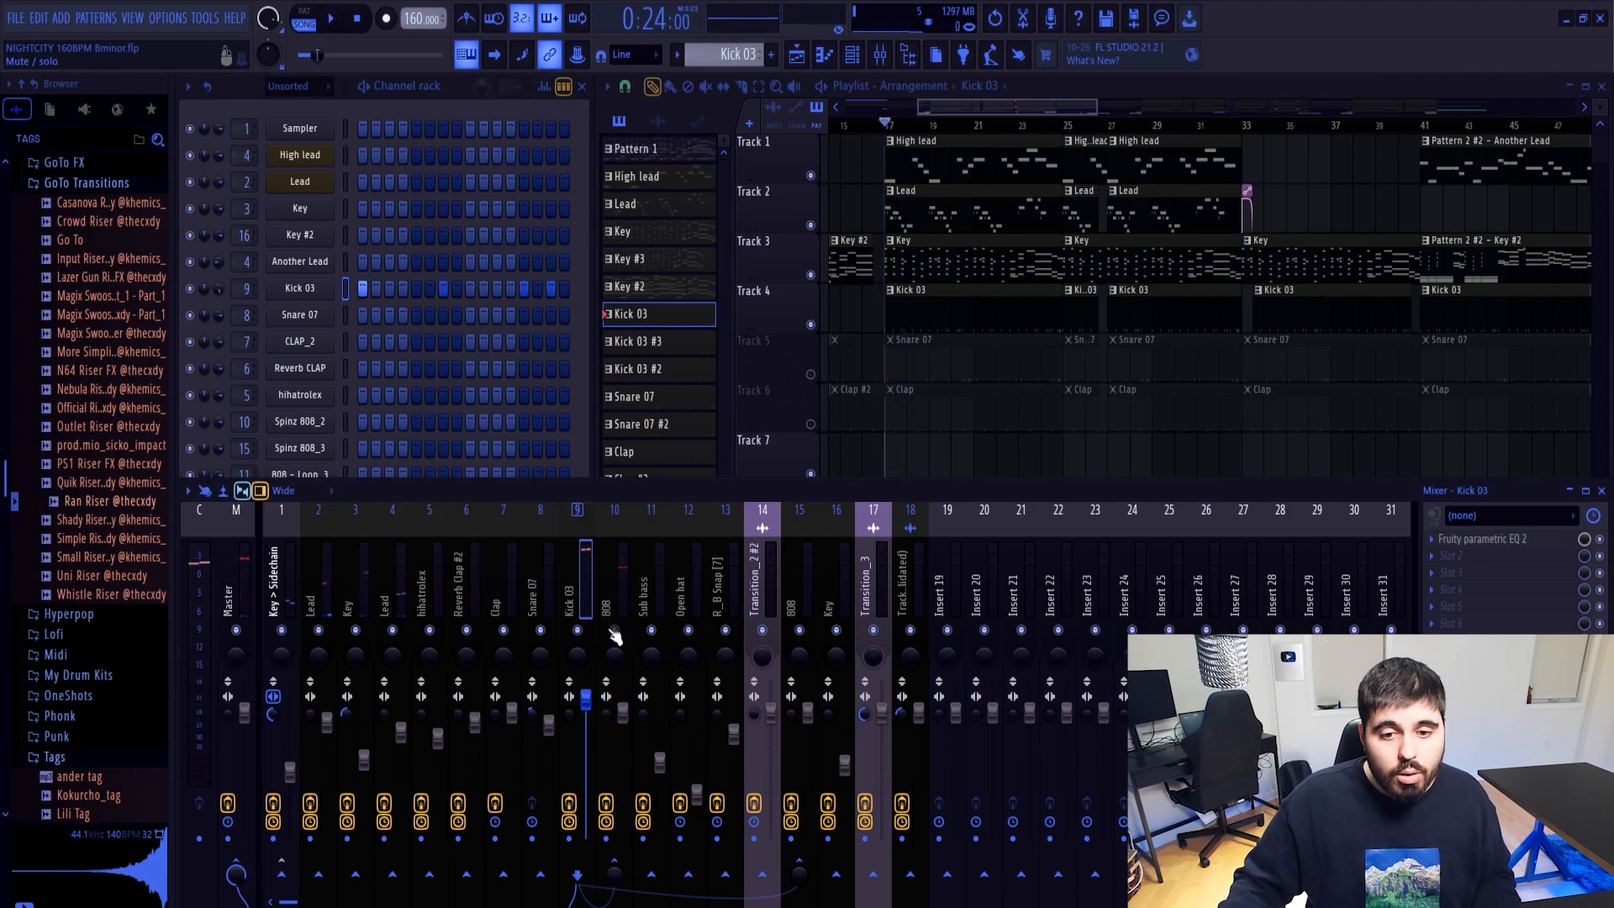
Rename mixer track Insert 19 as MelodyBus, and select the Key > Sidechain mixer track
{"action": "right_click", "coordinate": [961, 573]}
{"action": "left_click", "coordinate": [1003, 407]}
{"action": "type", "text": "MelodyBus"}
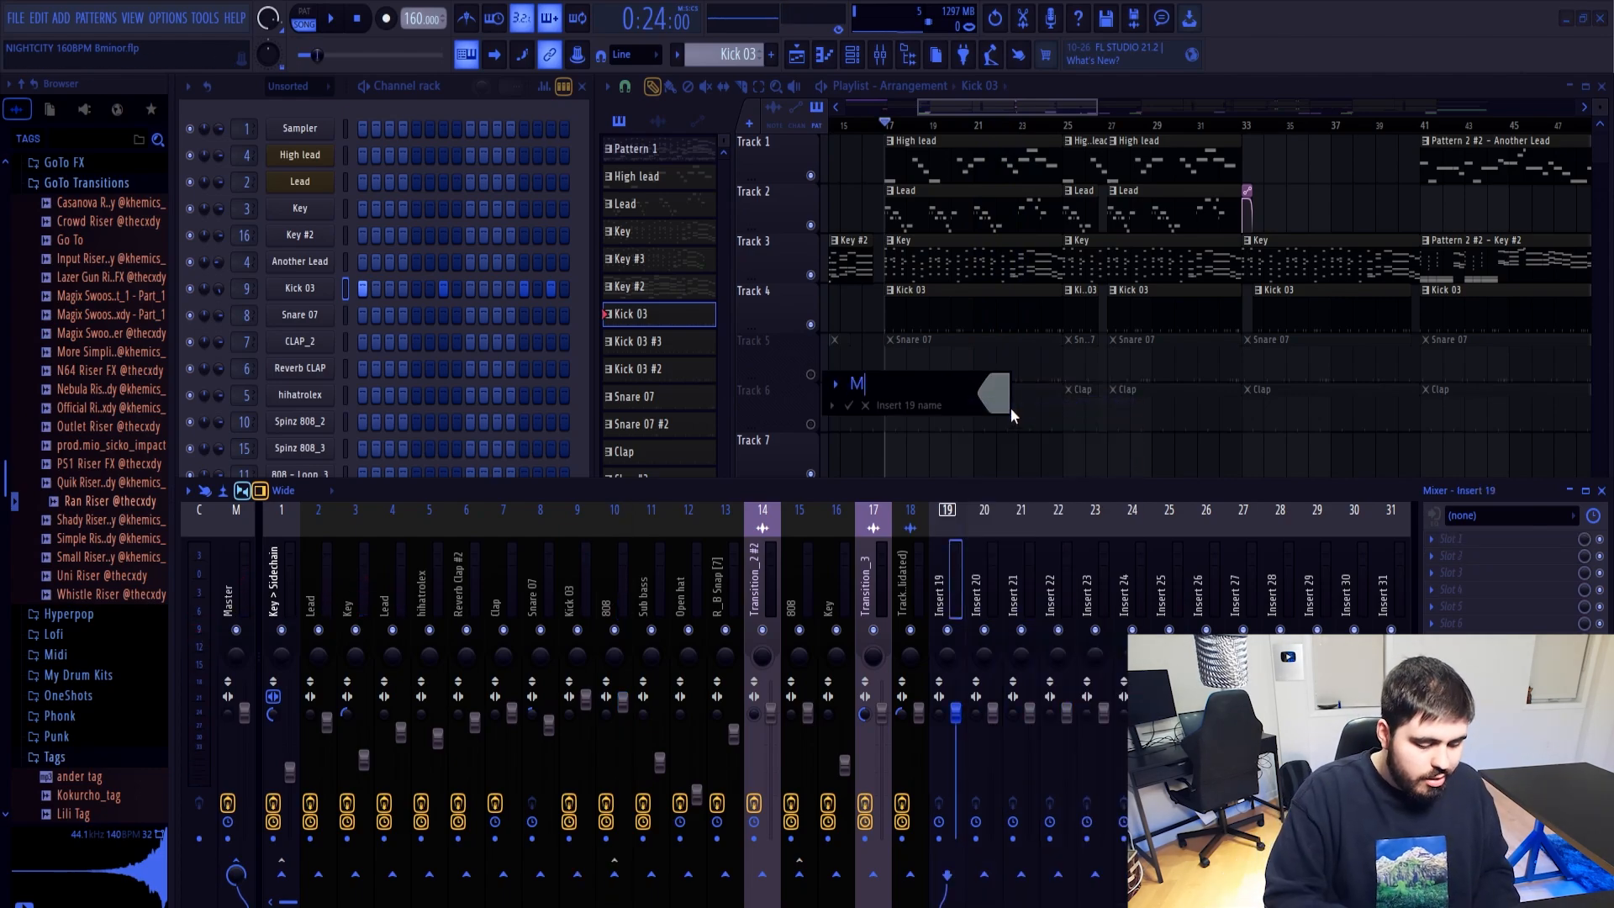
{"action": "key", "text": "Return"}
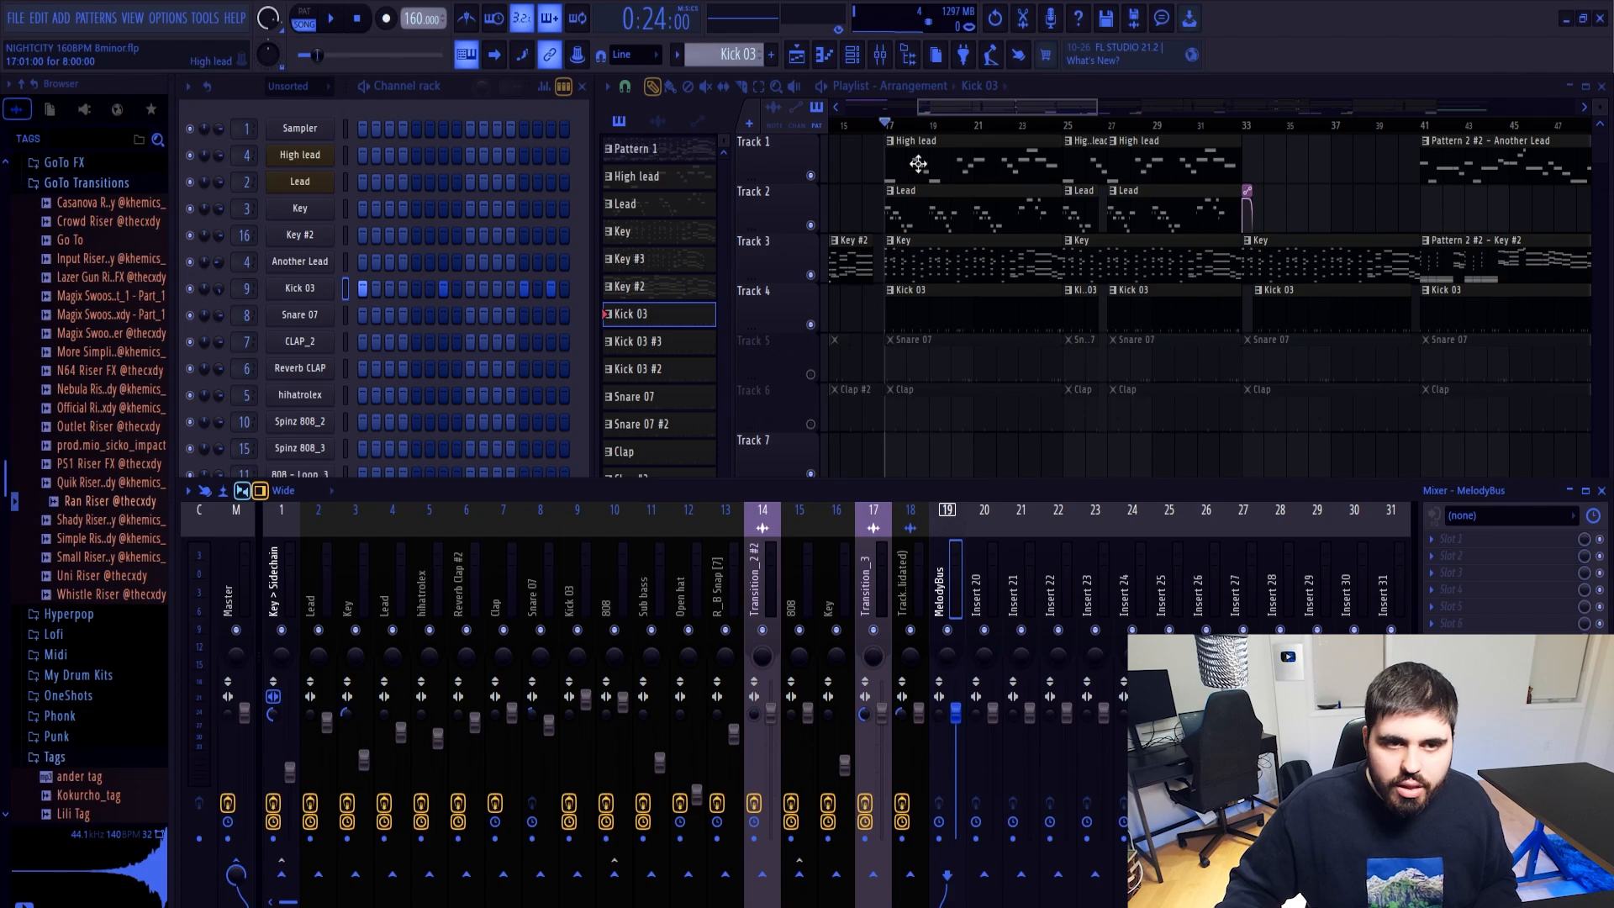
{"action": "left_click", "coordinate": [284, 580]}
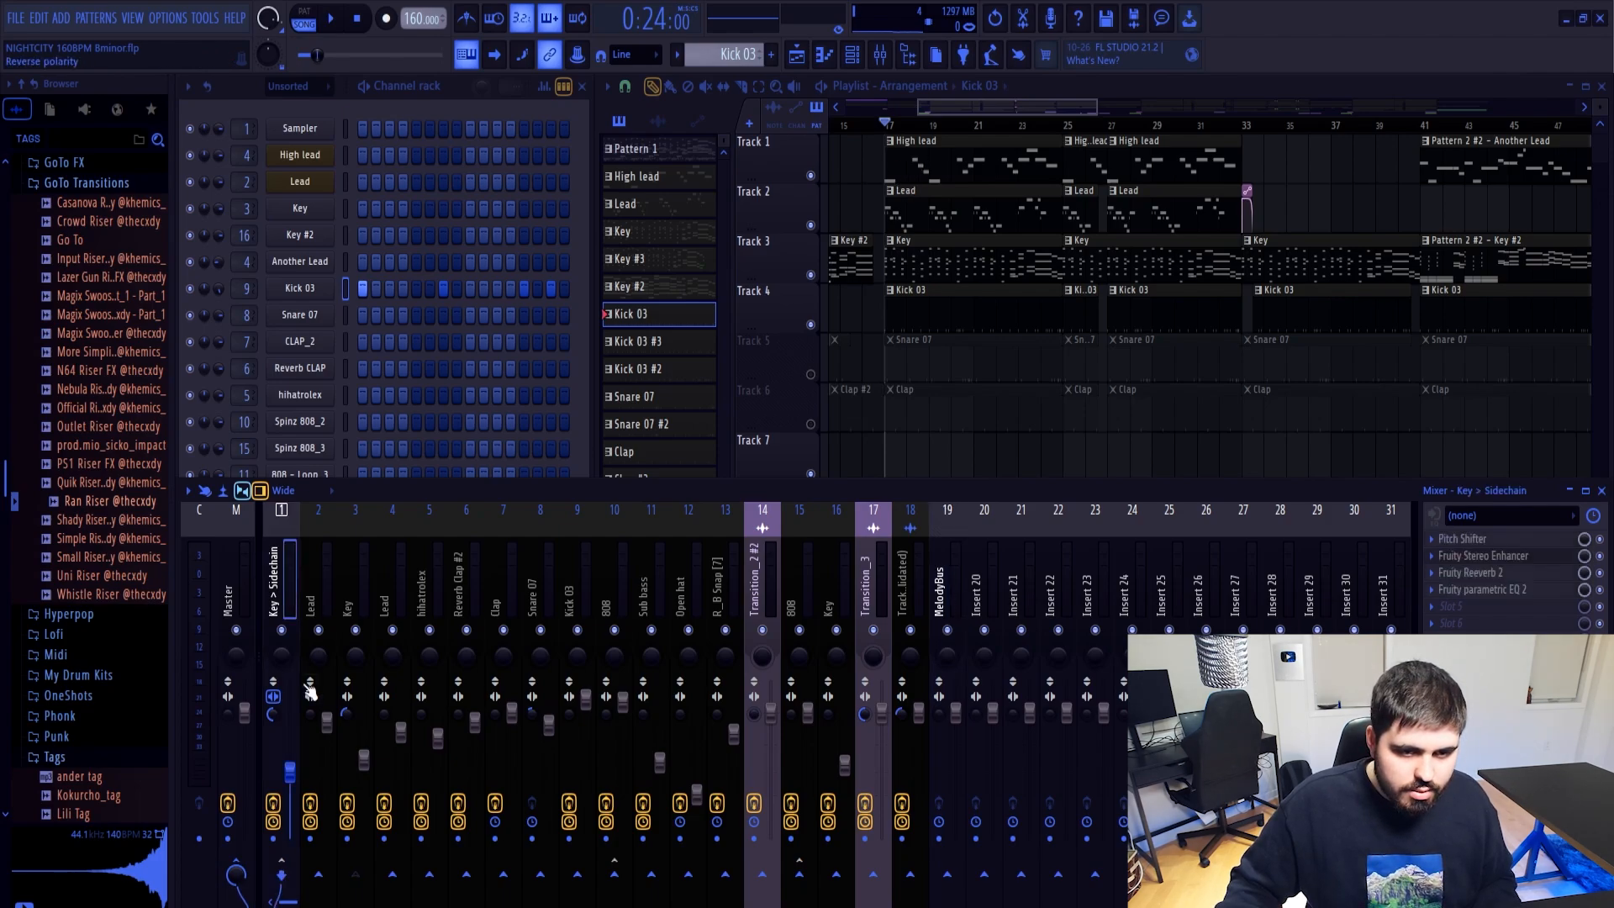
Load Fruity parametric EQ 2 on the MelodyBus mixer track and switch band 1 to a high-pass filter
{"action": "left_click", "coordinate": [312, 580]}
{"action": "left_click", "coordinate": [1450, 539]}
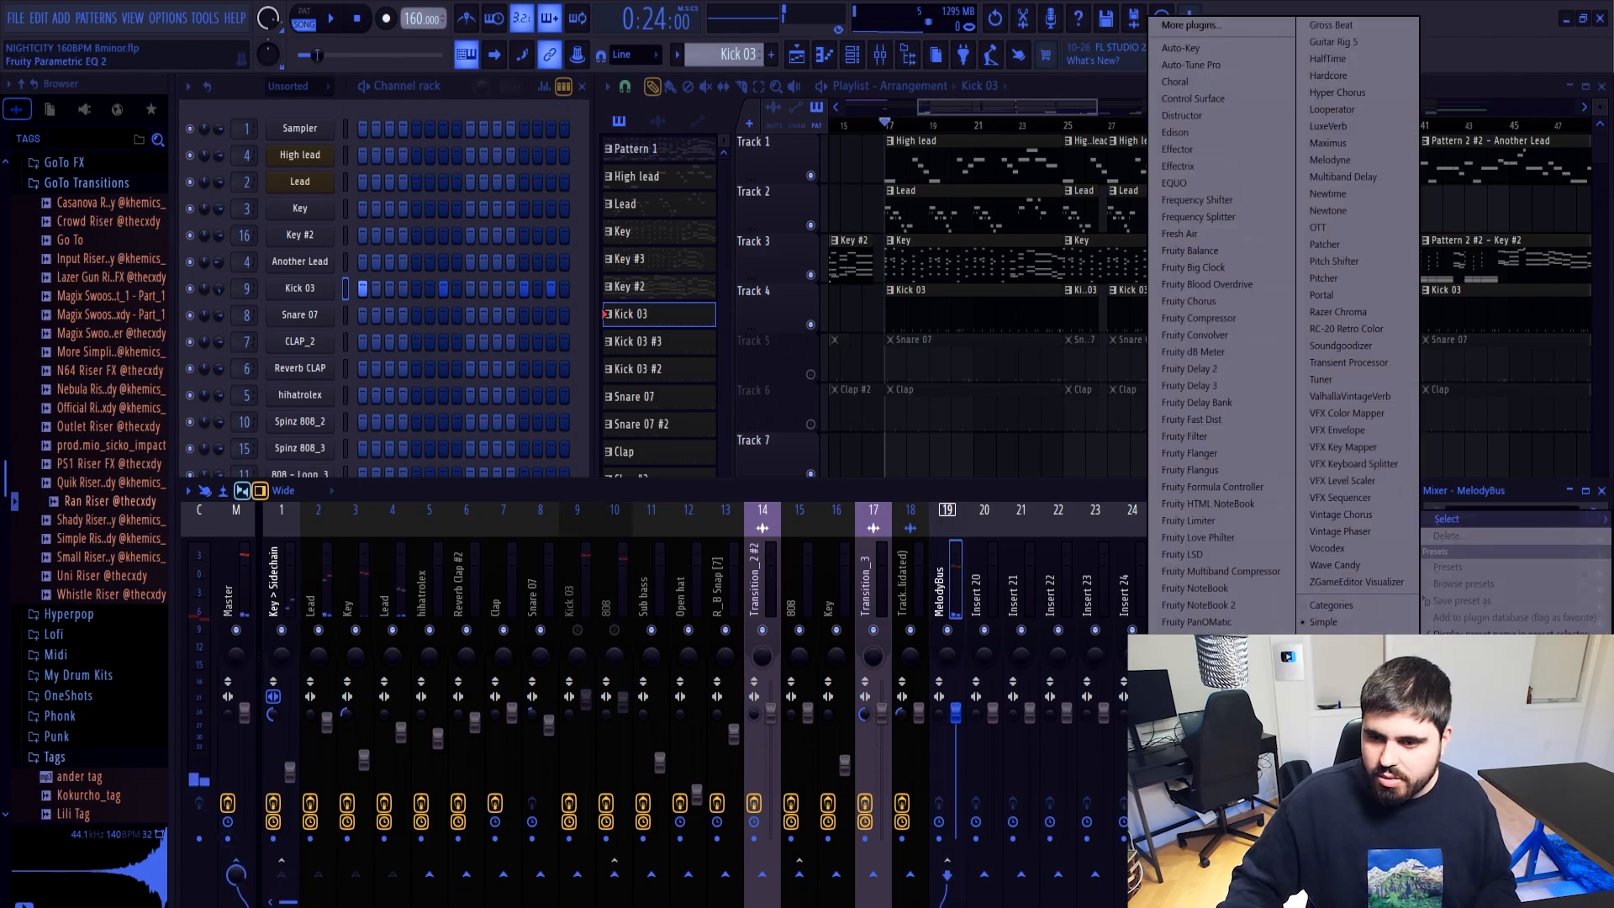
{"action": "left_click", "coordinate": [1362, 496]}
{"action": "left_click", "coordinate": [654, 190]}
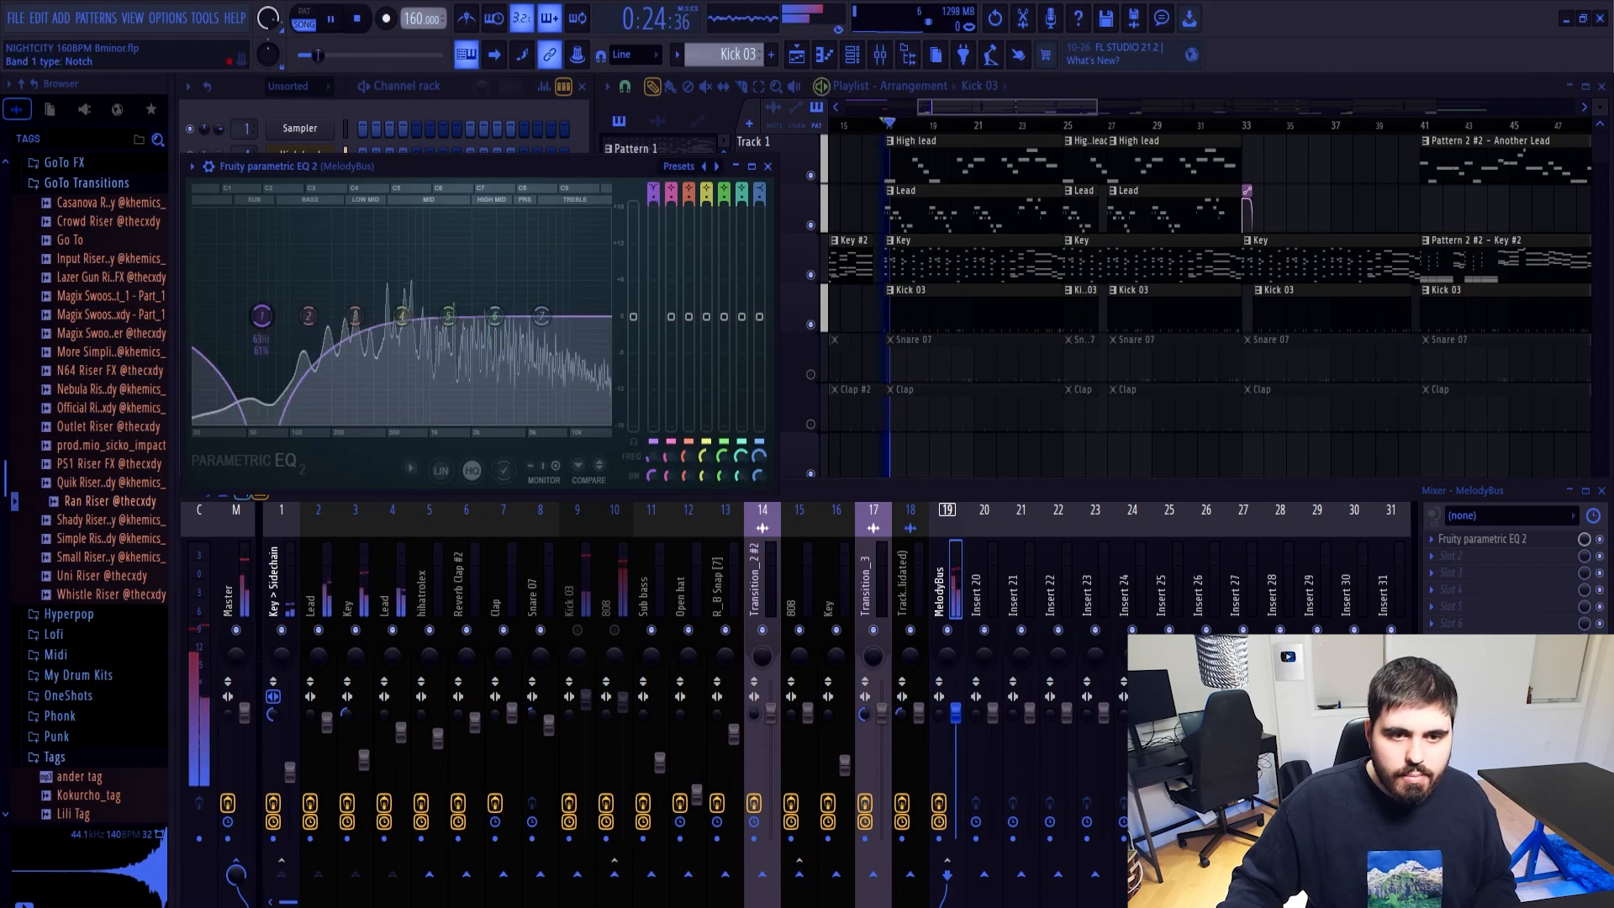
{"action": "left_click_drag", "start_coordinate": [654, 190], "coordinate": [654, 190]}
{"action": "left_click_drag", "start_coordinate": [654, 200], "coordinate": [654, 186]}
Set the MelodyBus EQ's high-pass cutoff to about 108 Hz while auditioning the beat from bar 17
{"action": "left_click_drag", "start_coordinate": [262, 316], "coordinate": [281, 316]}
{"action": "key", "text": "space"}
{"action": "left_click_drag", "start_coordinate": [653, 456], "coordinate": [654, 449]}
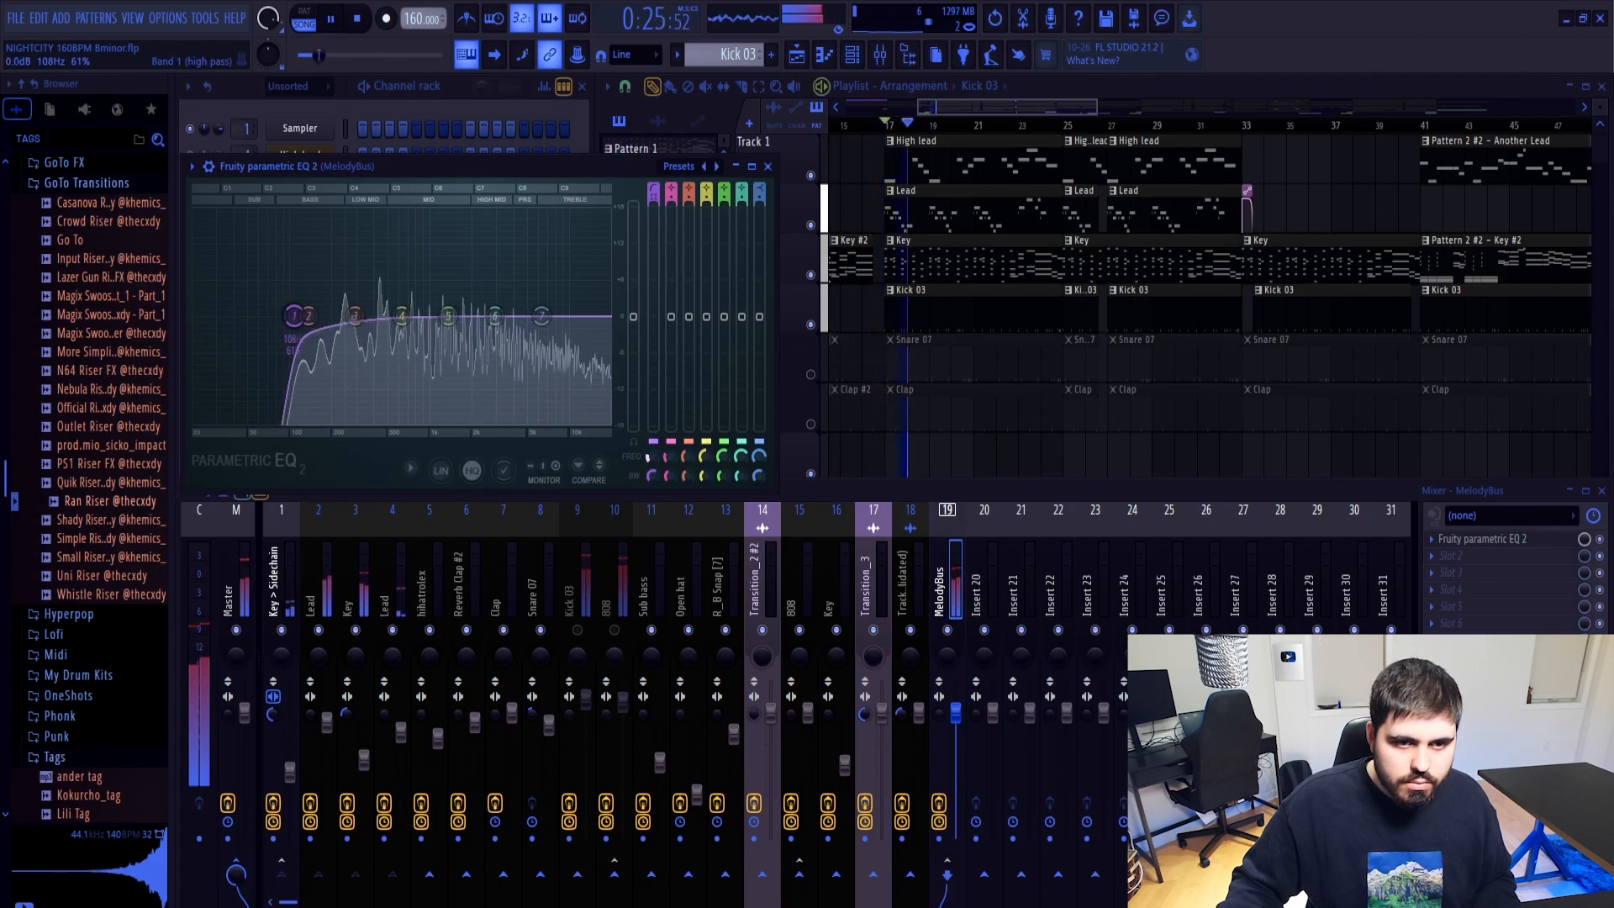
{"action": "key", "text": "space"}
{"action": "key", "text": "space"}
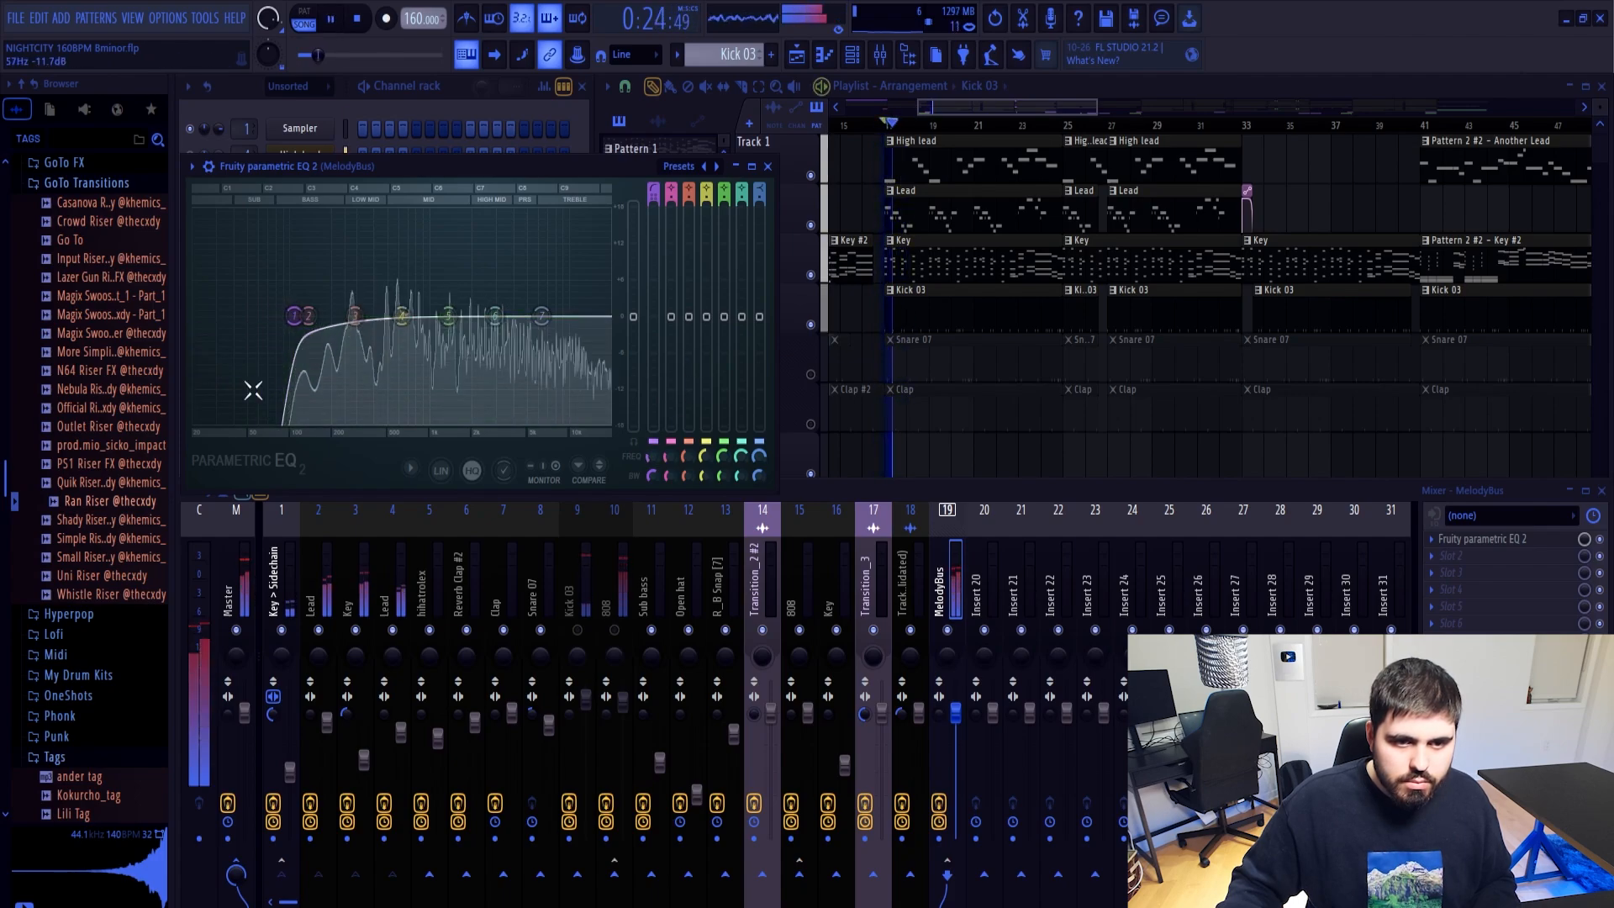
{"action": "key", "text": "space"}
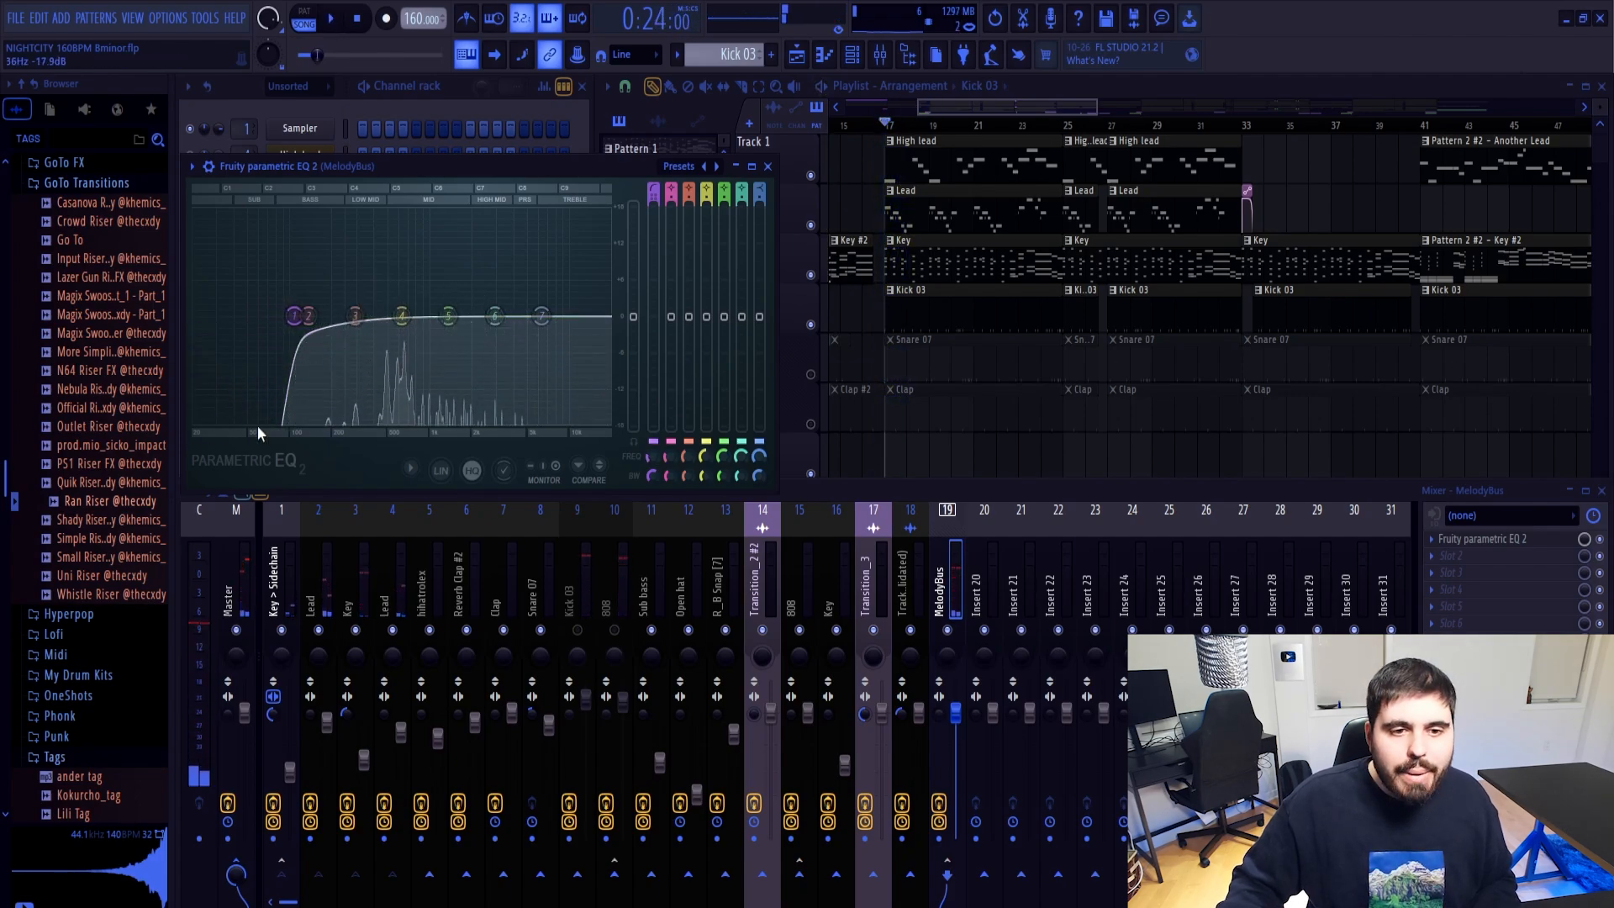
{"action": "left_click", "coordinate": [767, 166]}
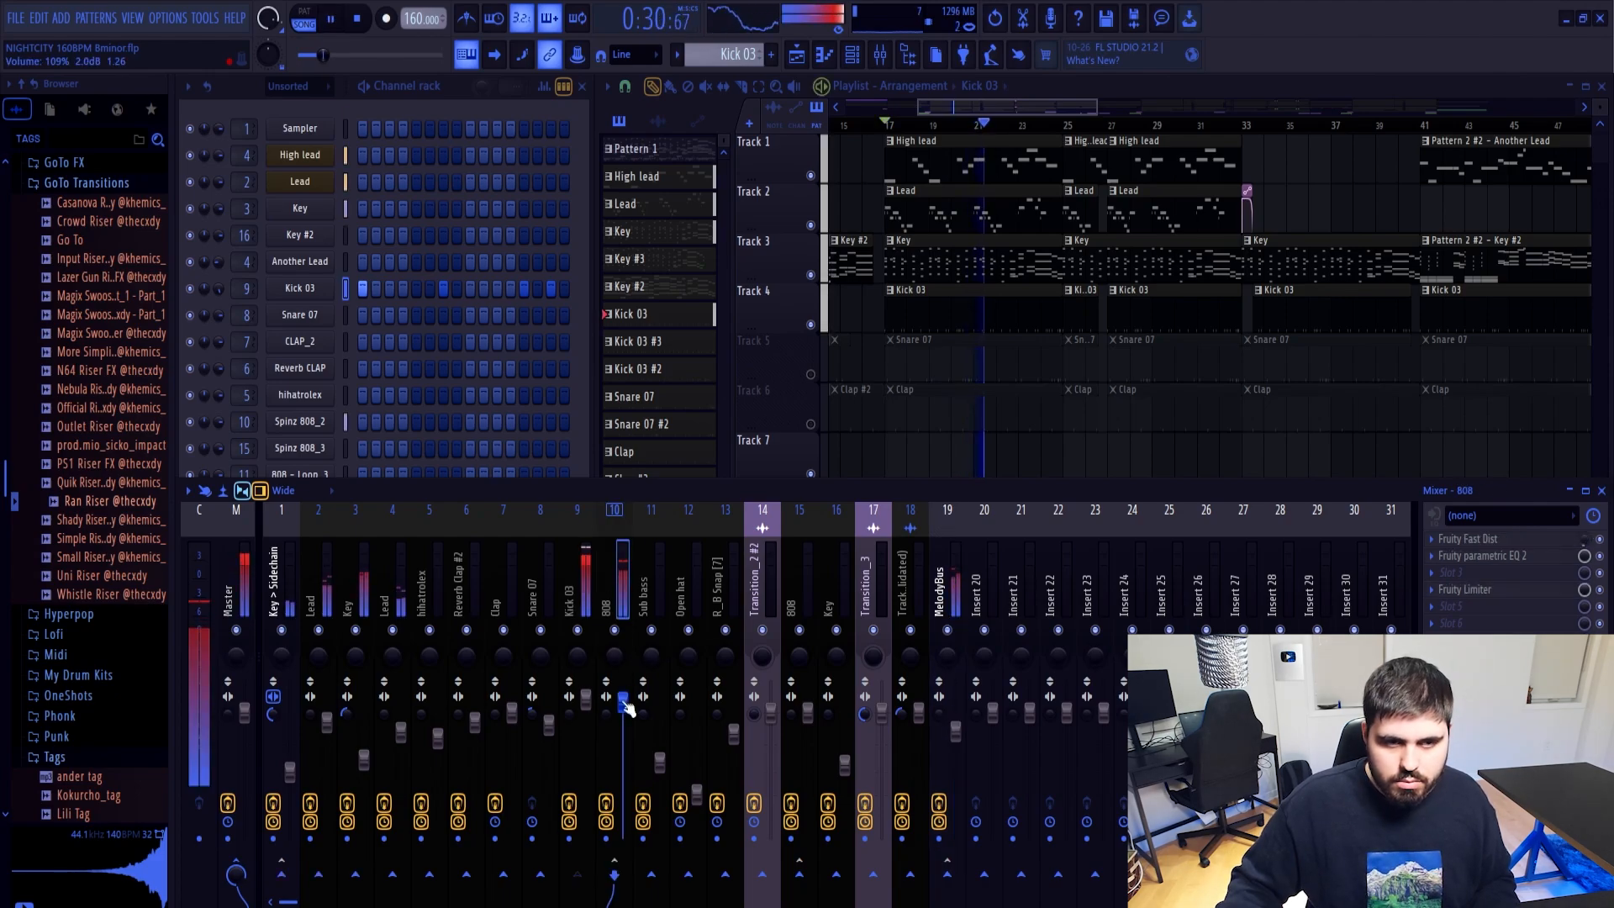
Raise the 808 mixer track's level to 3.0 dB while the beat plays
{"action": "left_click_drag", "start_coordinate": [623, 703], "coordinate": [623, 699]}
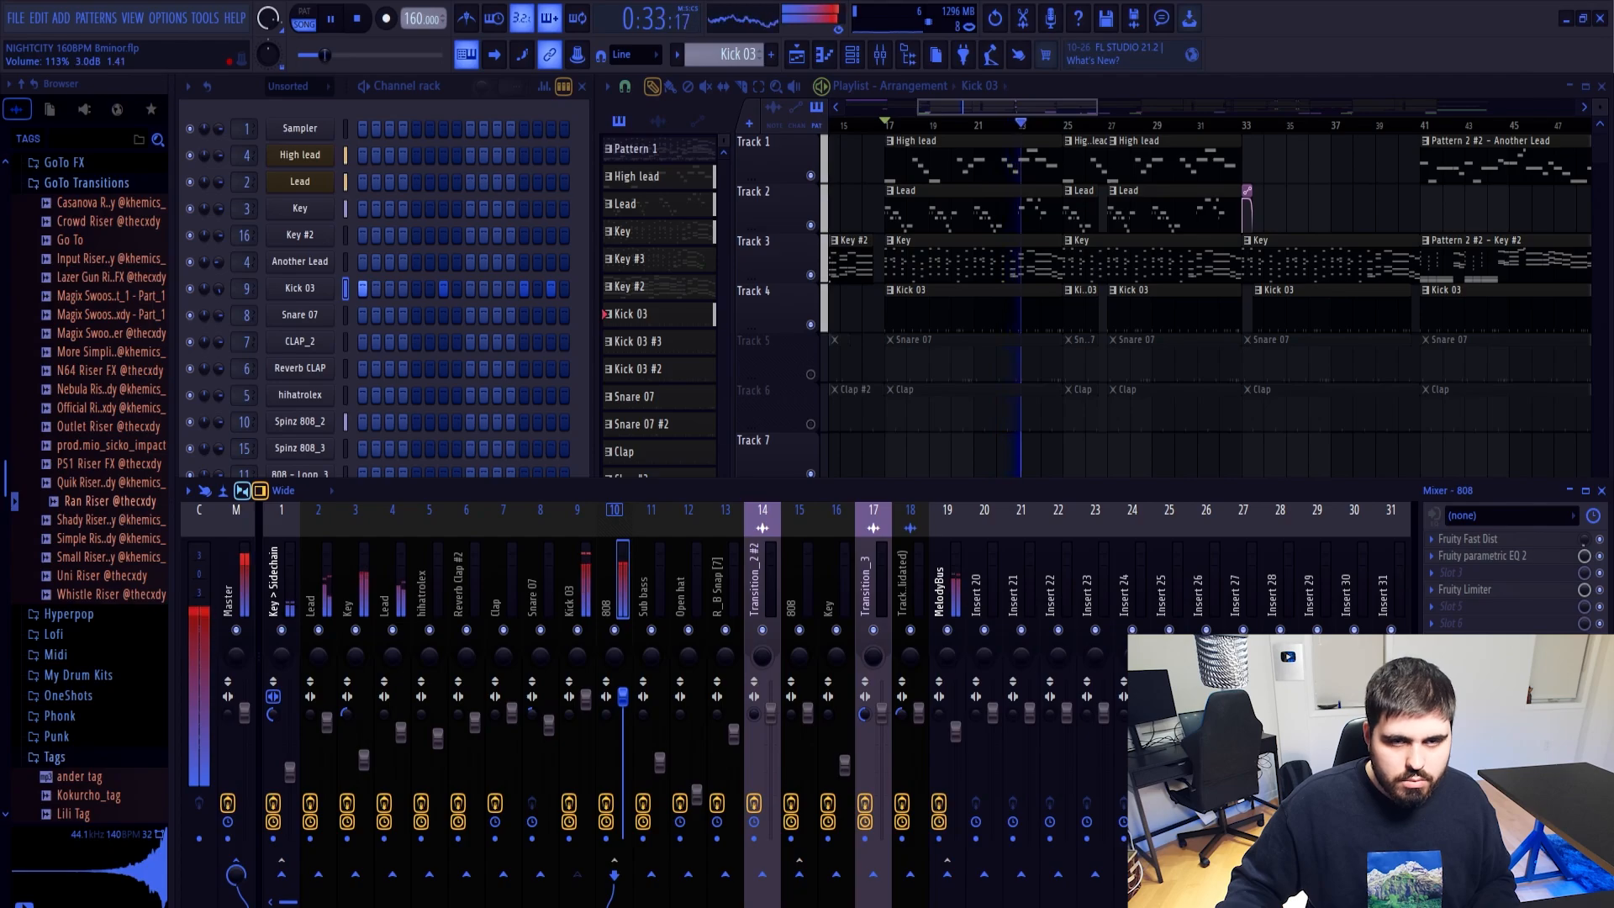
{"action": "left_click_drag", "start_coordinate": [1095, 108], "coordinate": [1077, 108]}
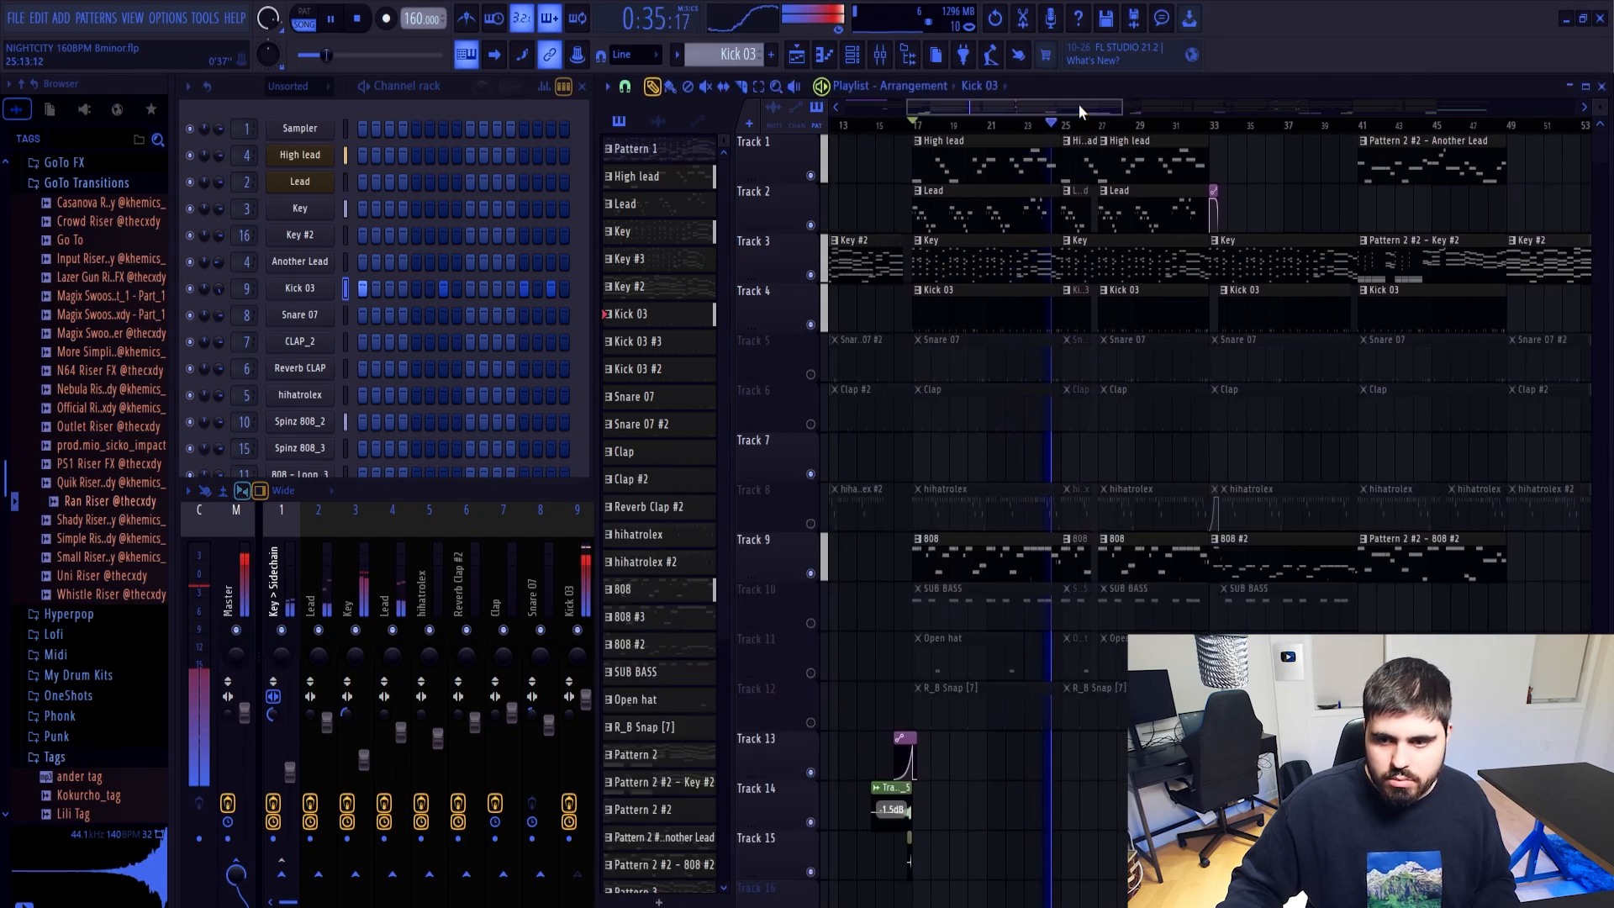
{"action": "key", "text": "space"}
Mute the Kick 03 playlist track and play the 808 pattern from bar 17 with its notes open in the piano roll
{"action": "left_click", "coordinate": [811, 325]}
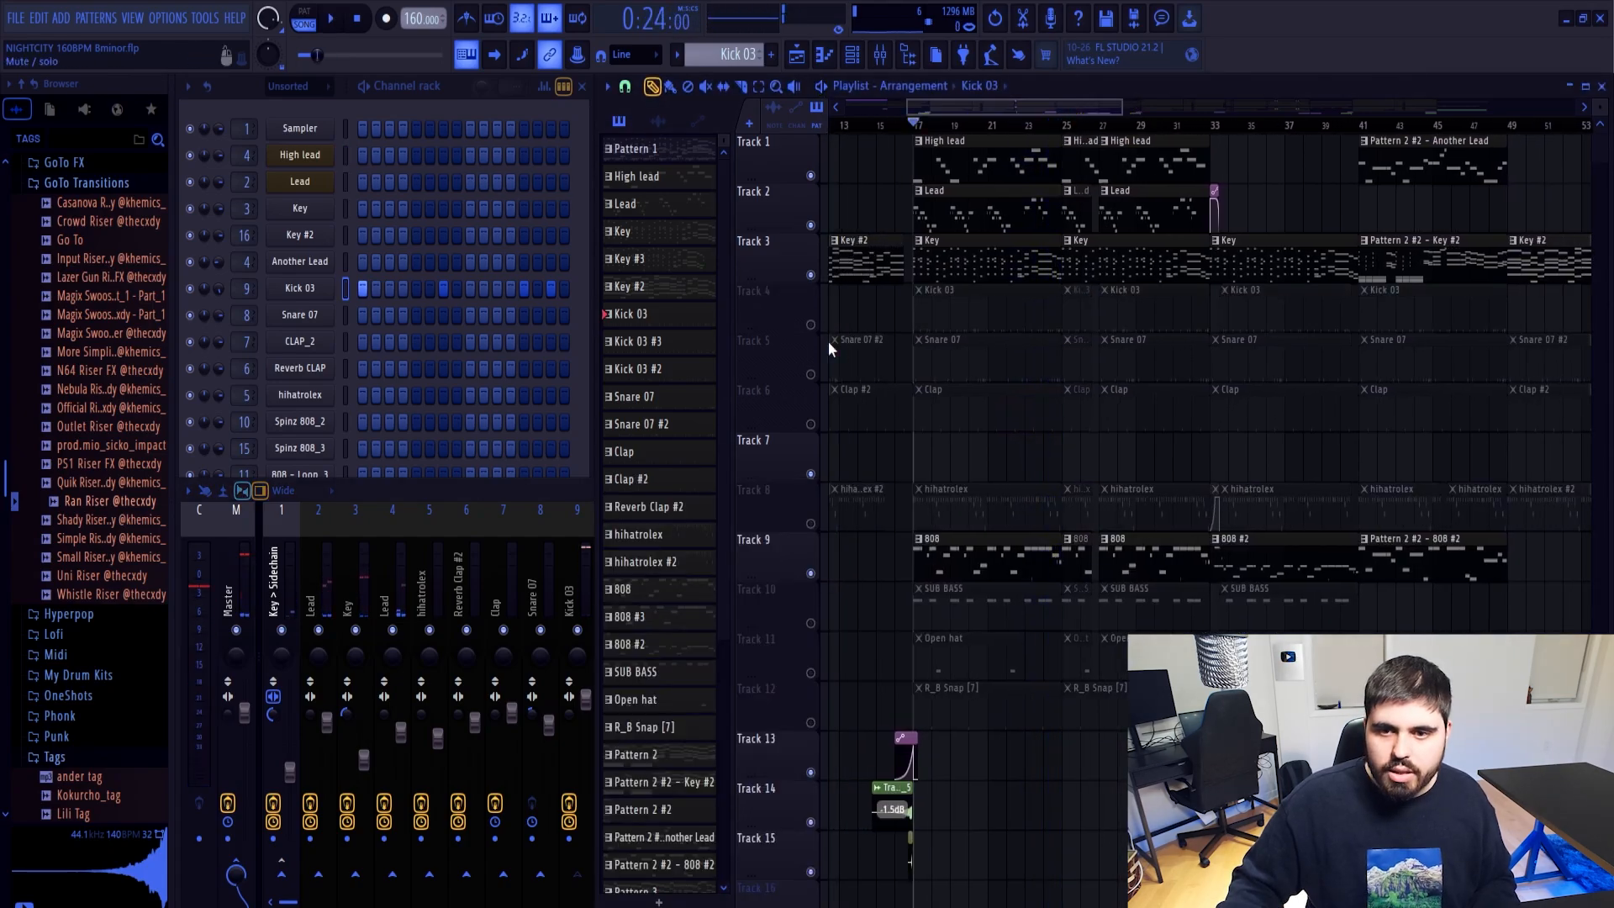
{"action": "left_click", "coordinate": [948, 558]}
{"action": "double_click", "coordinate": [949, 558]}
{"action": "key", "text": "space"}
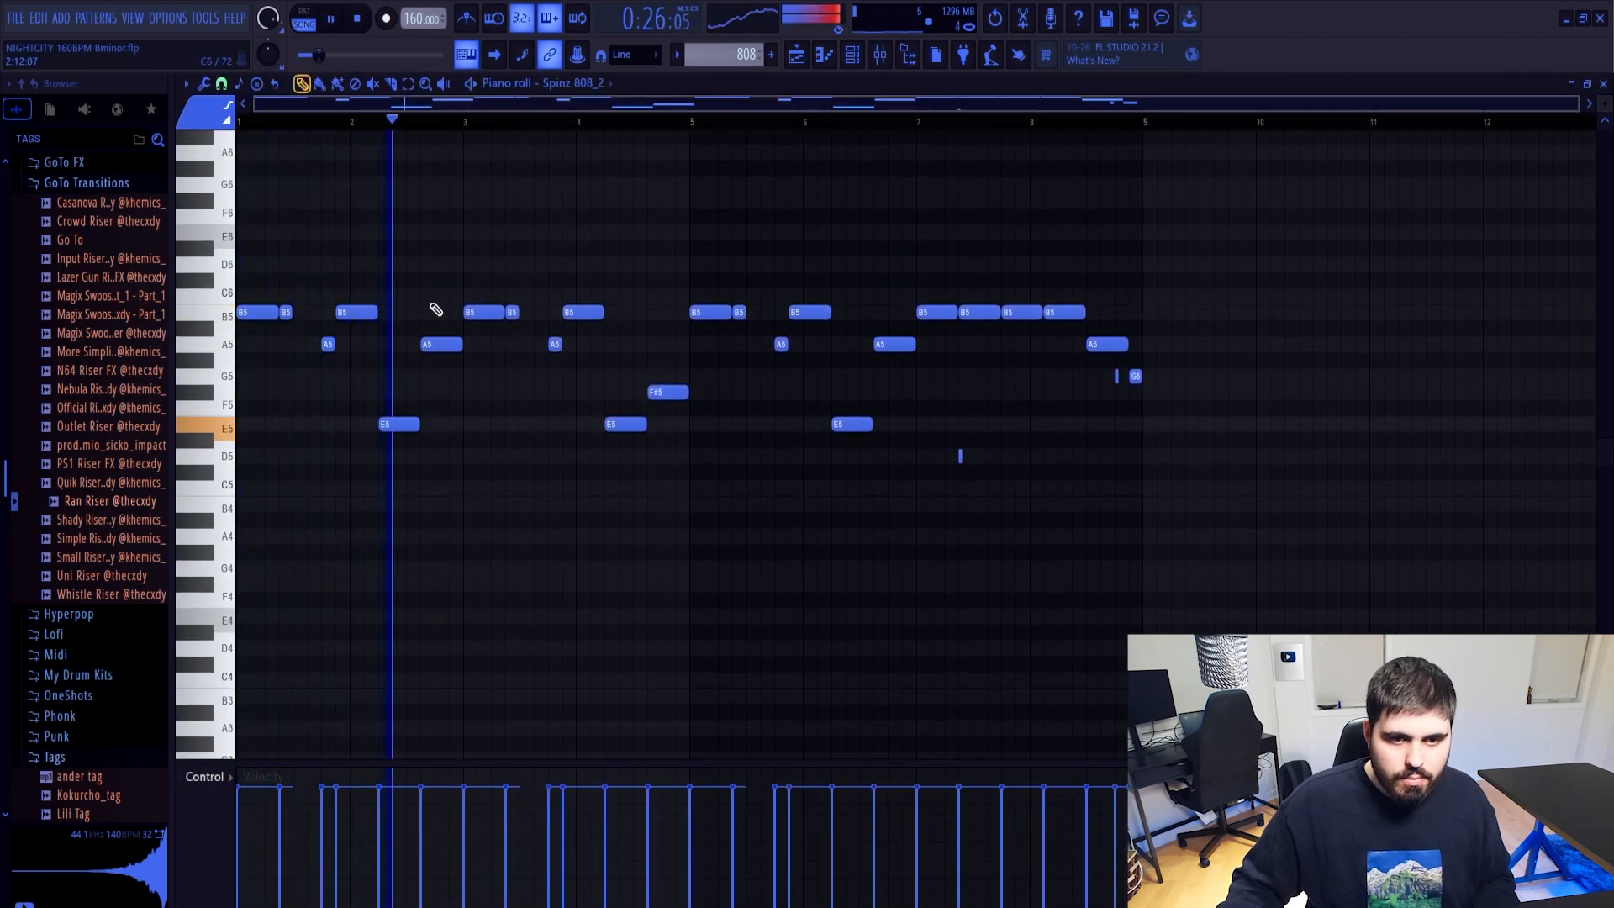
{"action": "key", "text": "space"}
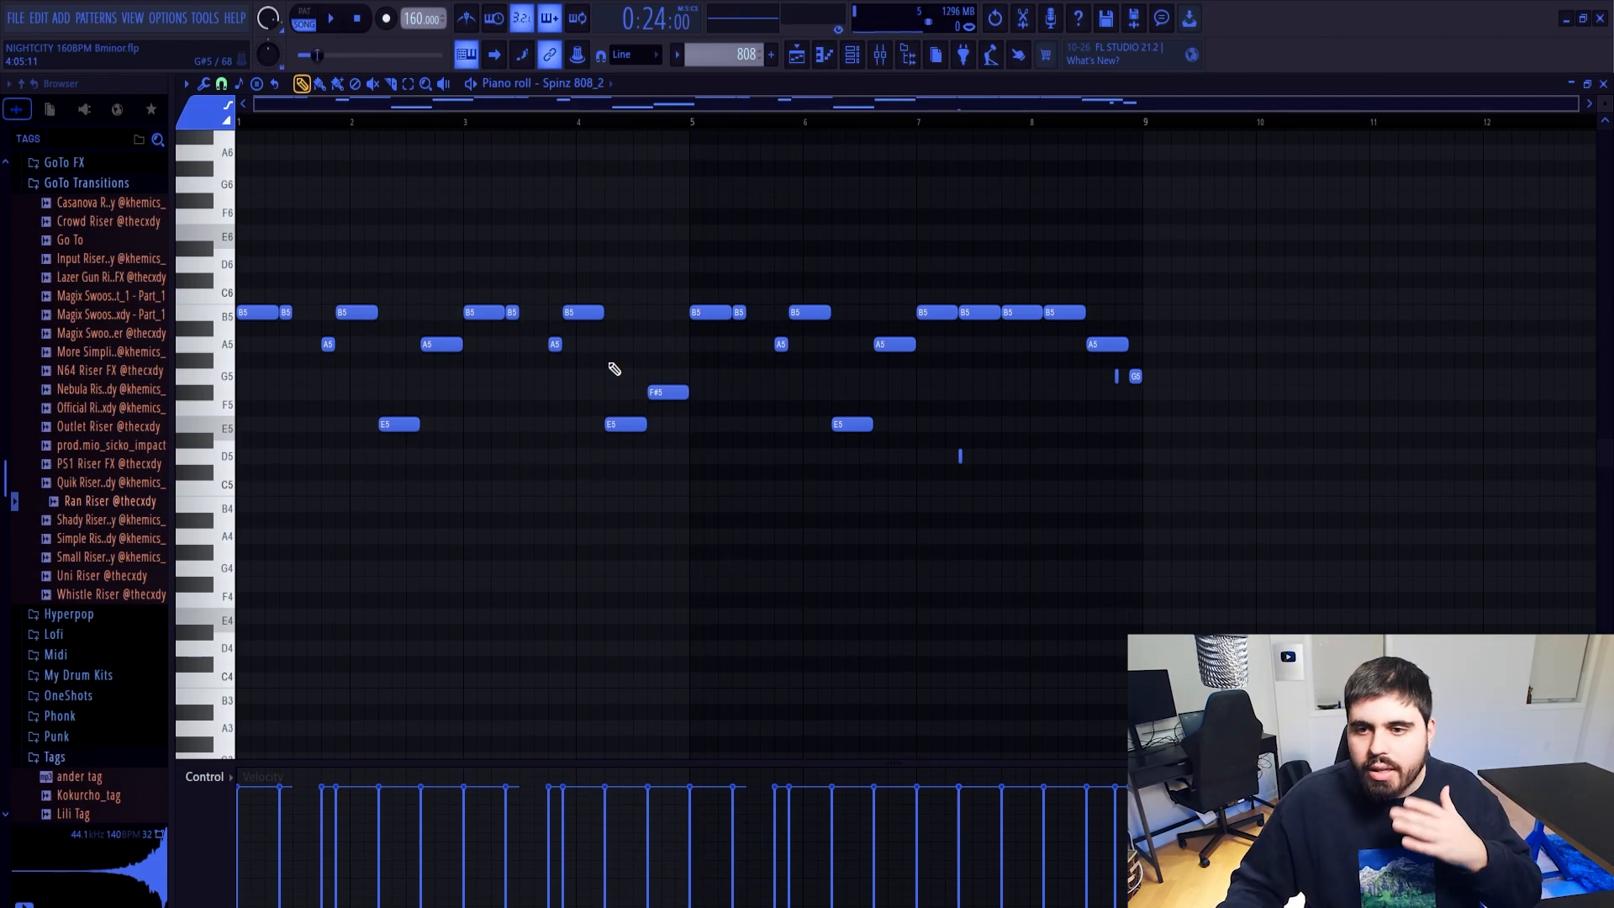
Rework the Kick 03 pattern so its hits follow the 808 rhythm in bars 1 to 4, and repeat them in bars 5 to 8
{"action": "left_click", "coordinate": [1604, 85]}
{"action": "double_click", "coordinate": [920, 192]}
{"action": "left_click_drag", "start_coordinate": [772, 103], "coordinate": [378, 109]}
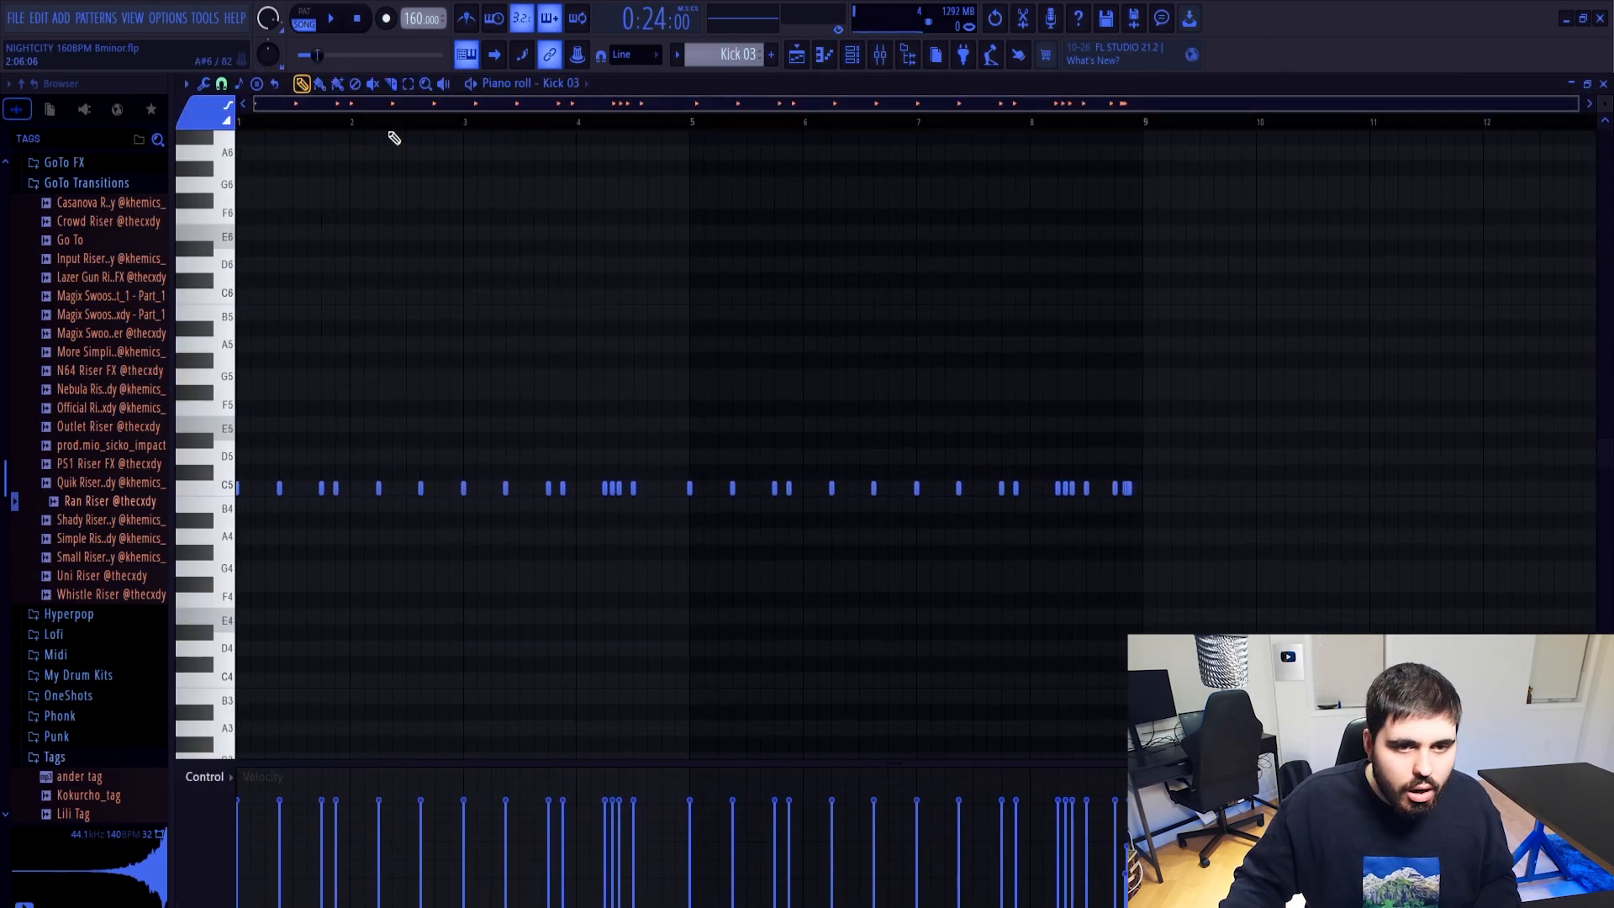
{"action": "key", "text": "space"}
{"action": "key", "text": "Escape"}
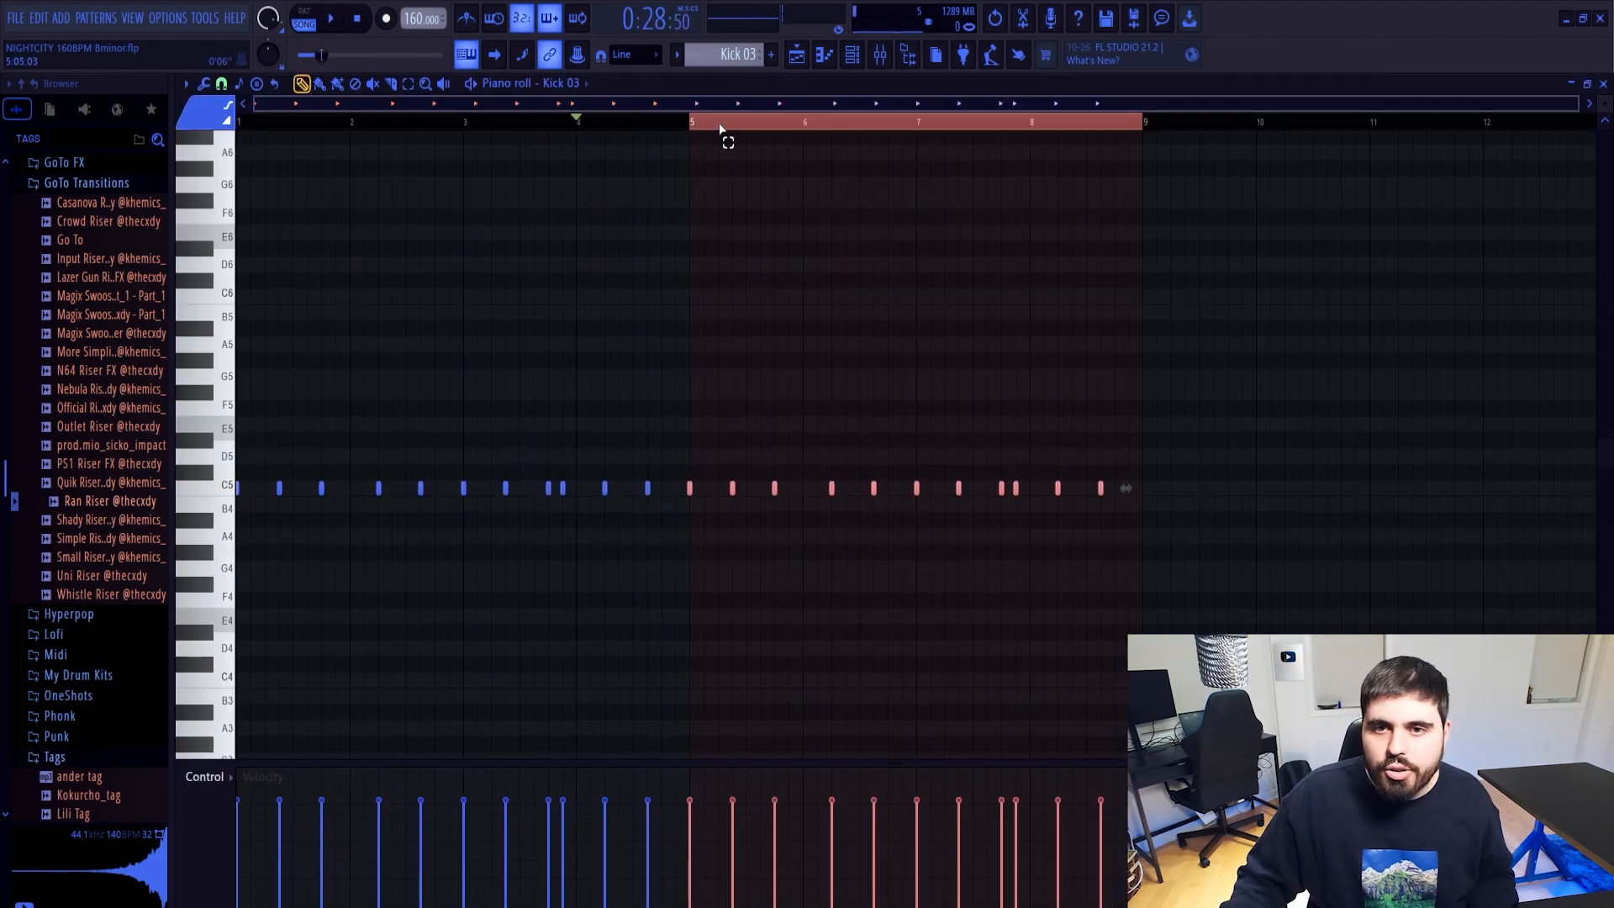
{"action": "left_click", "coordinate": [724, 140], "text": "ctrl"}
{"action": "key", "text": "space"}
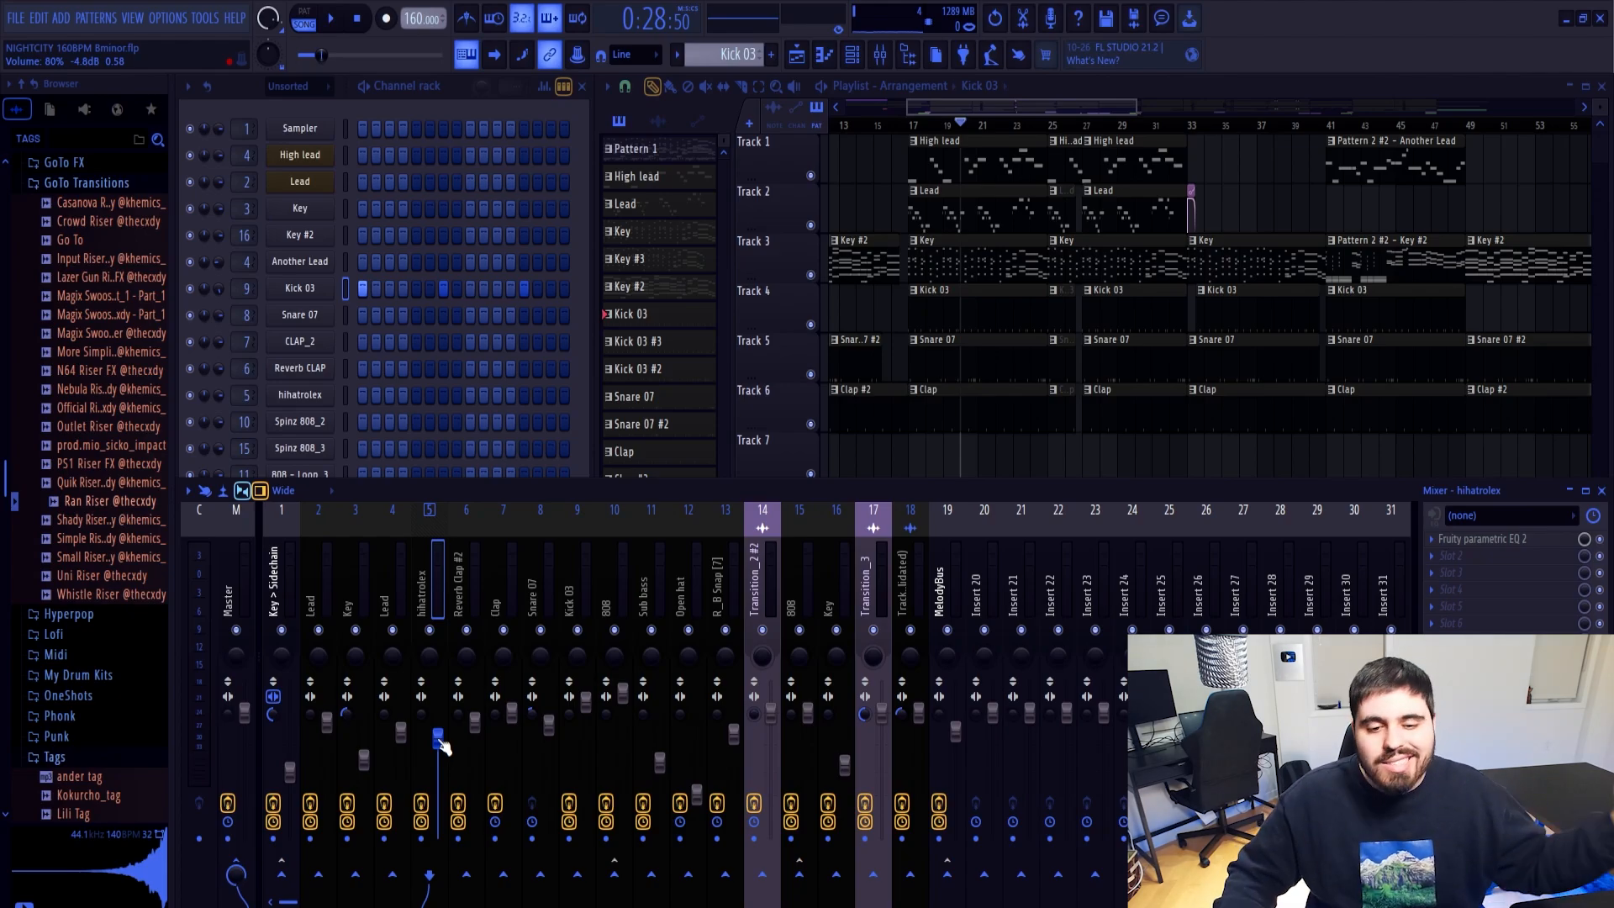
Solo the SUB BASS playlist track, play it from bar 17, and examine its Fruity parametric EQ 2 curve
{"action": "left_click", "coordinate": [912, 126]}
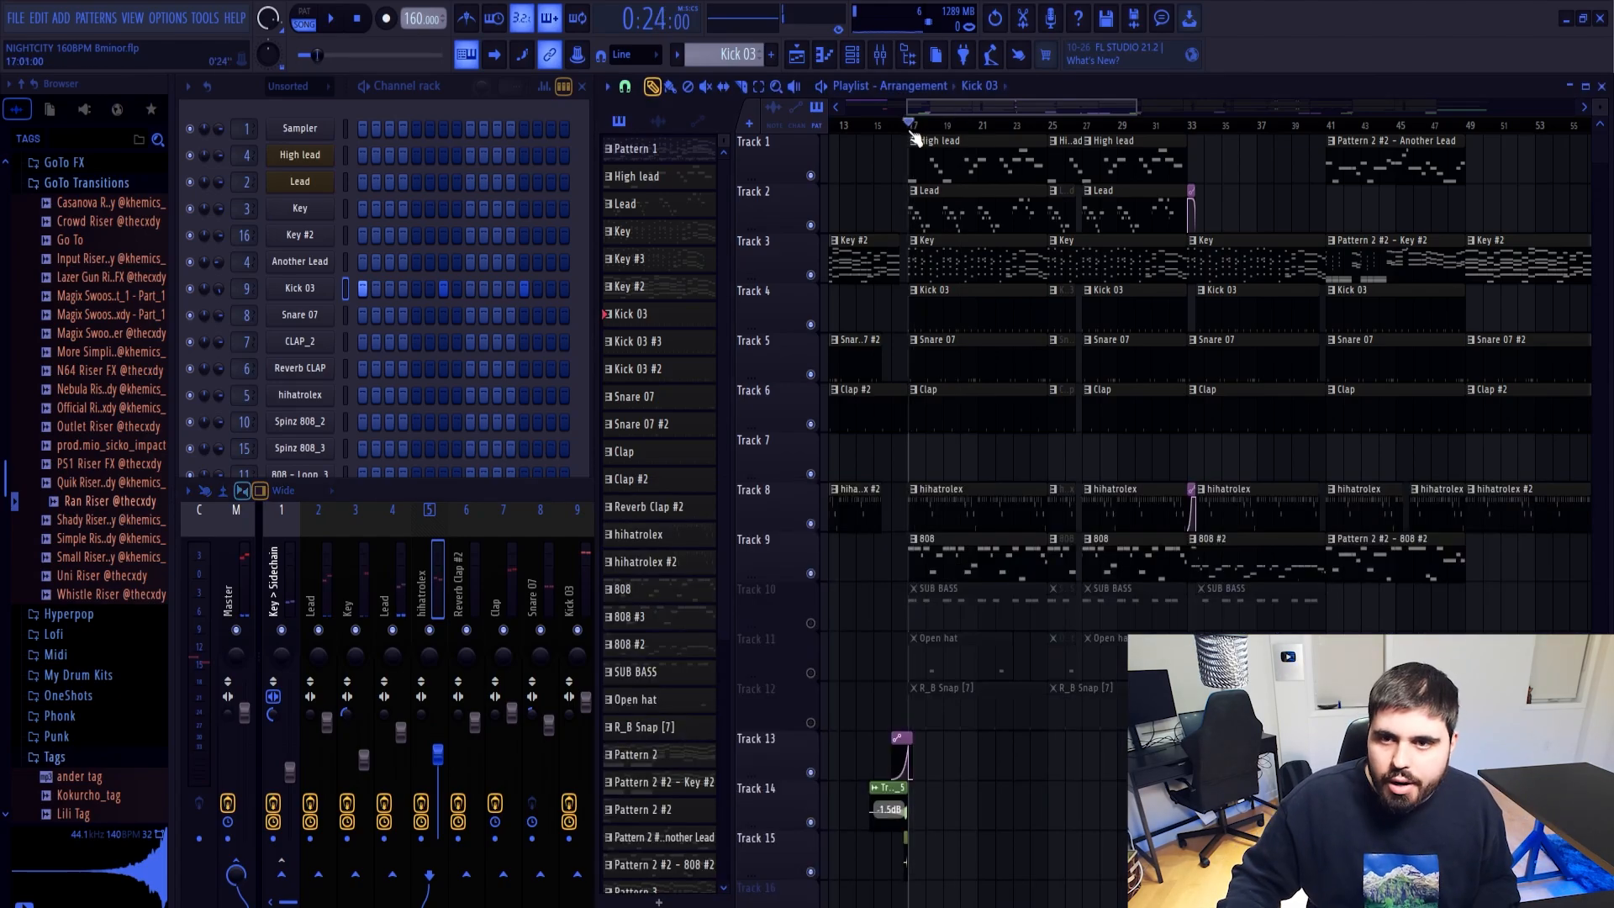
{"action": "left_click", "coordinate": [811, 623]}
{"action": "key", "text": "space"}
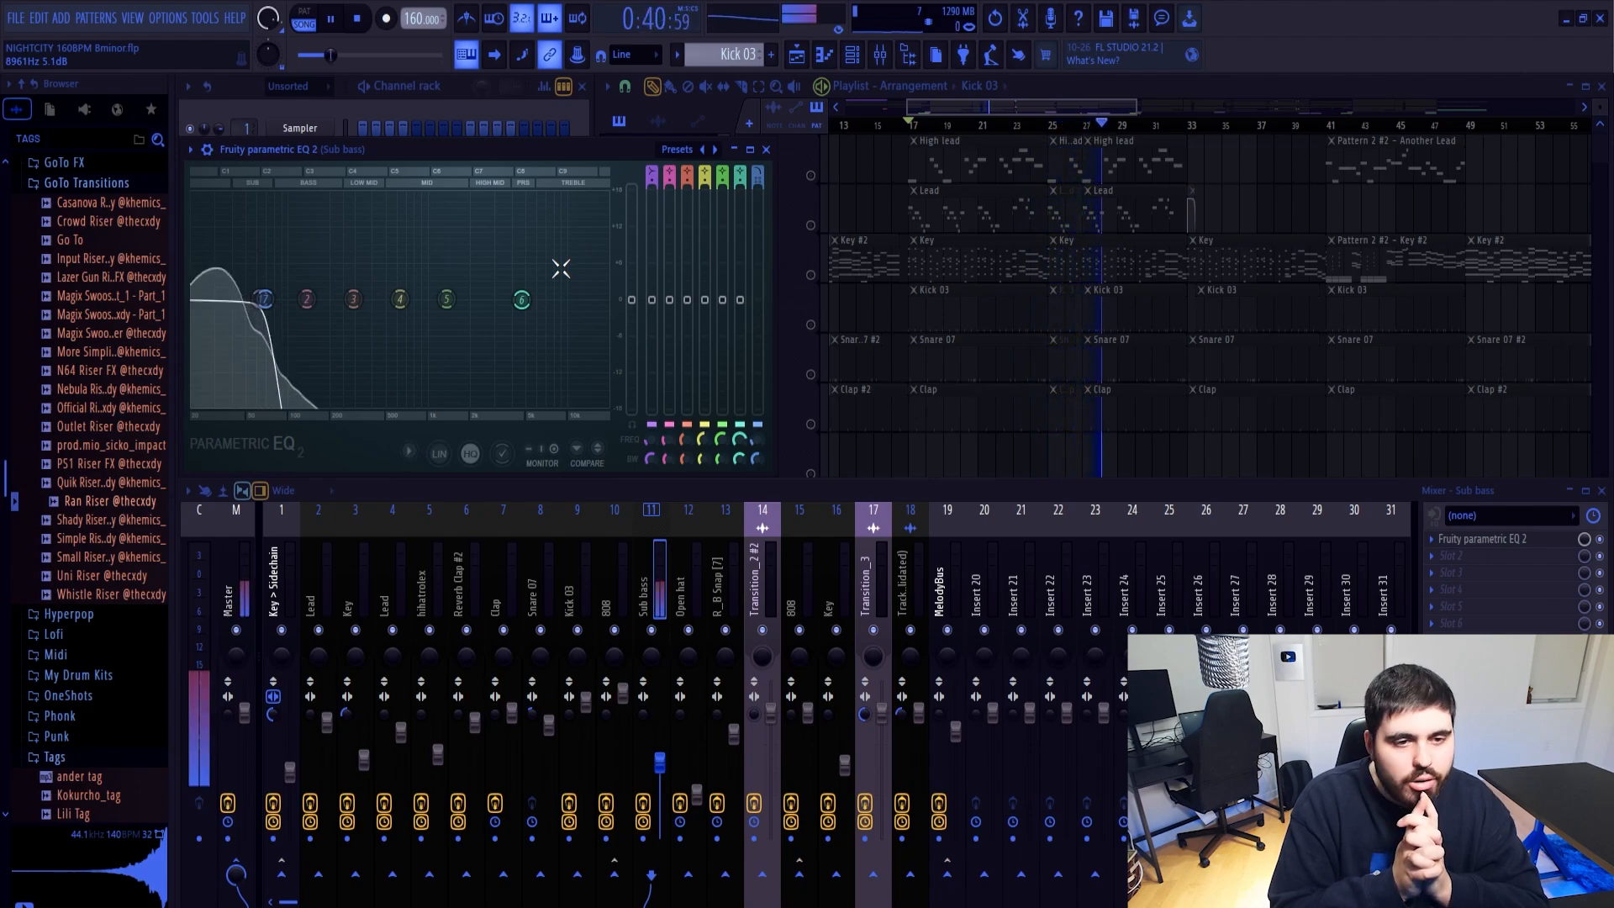
{"action": "left_click", "coordinate": [766, 149]}
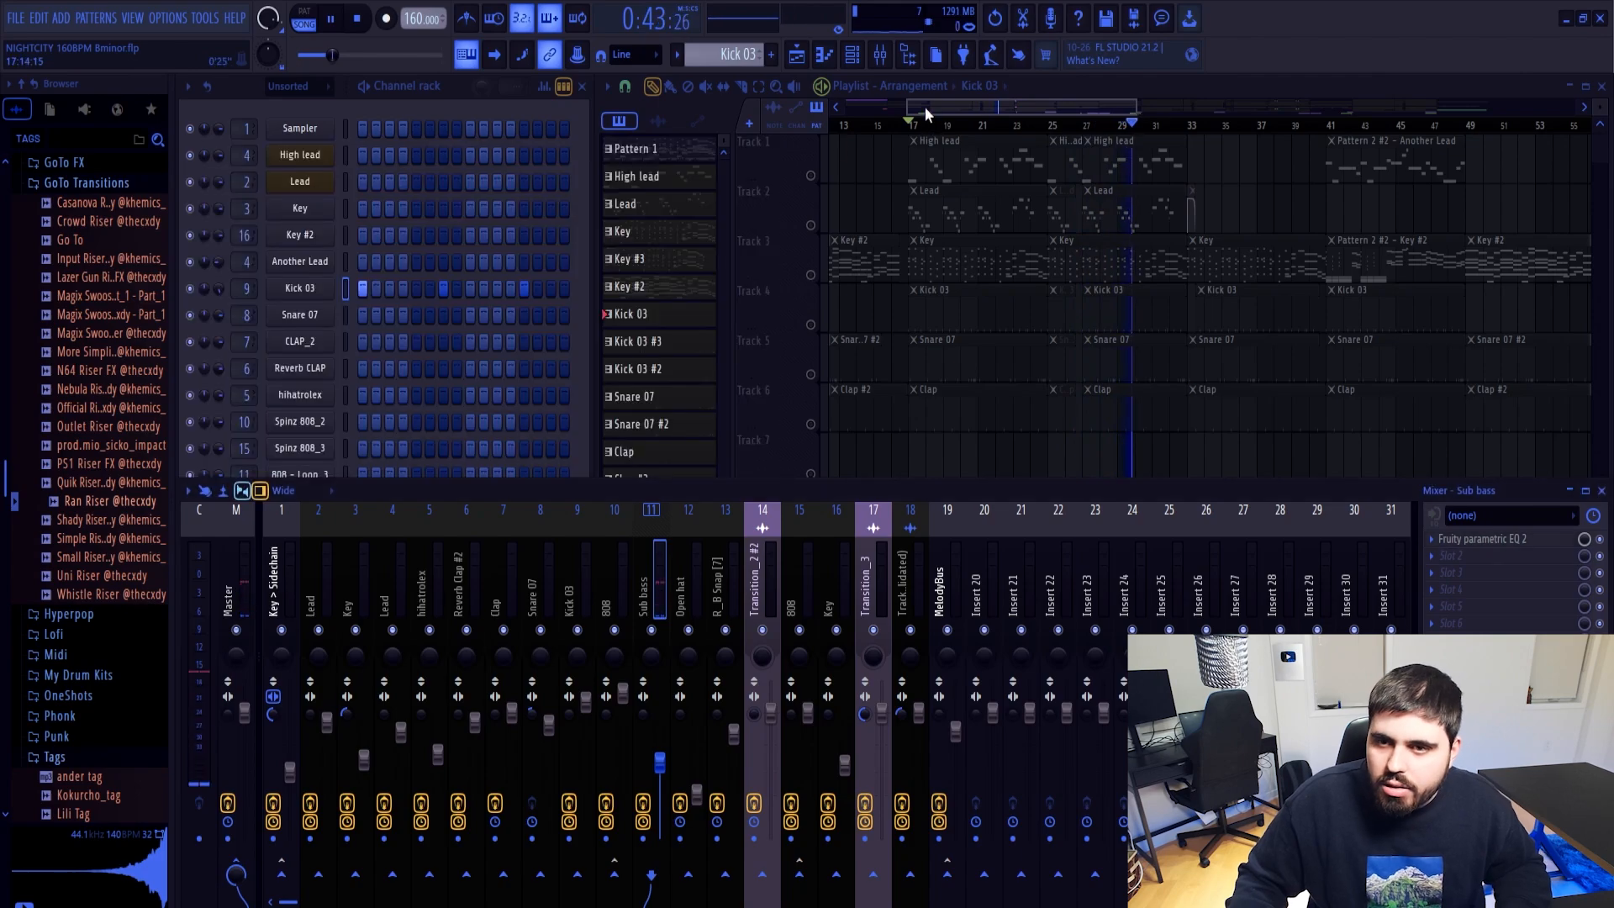
{"action": "left_click", "coordinate": [924, 108]}
{"action": "key", "text": "space"}
Enable the 808 playlist track alongside SUB BASS, and examine the 808 and Sub bass mixer tracks' equalizer effects
{"action": "left_click", "coordinate": [810, 574]}
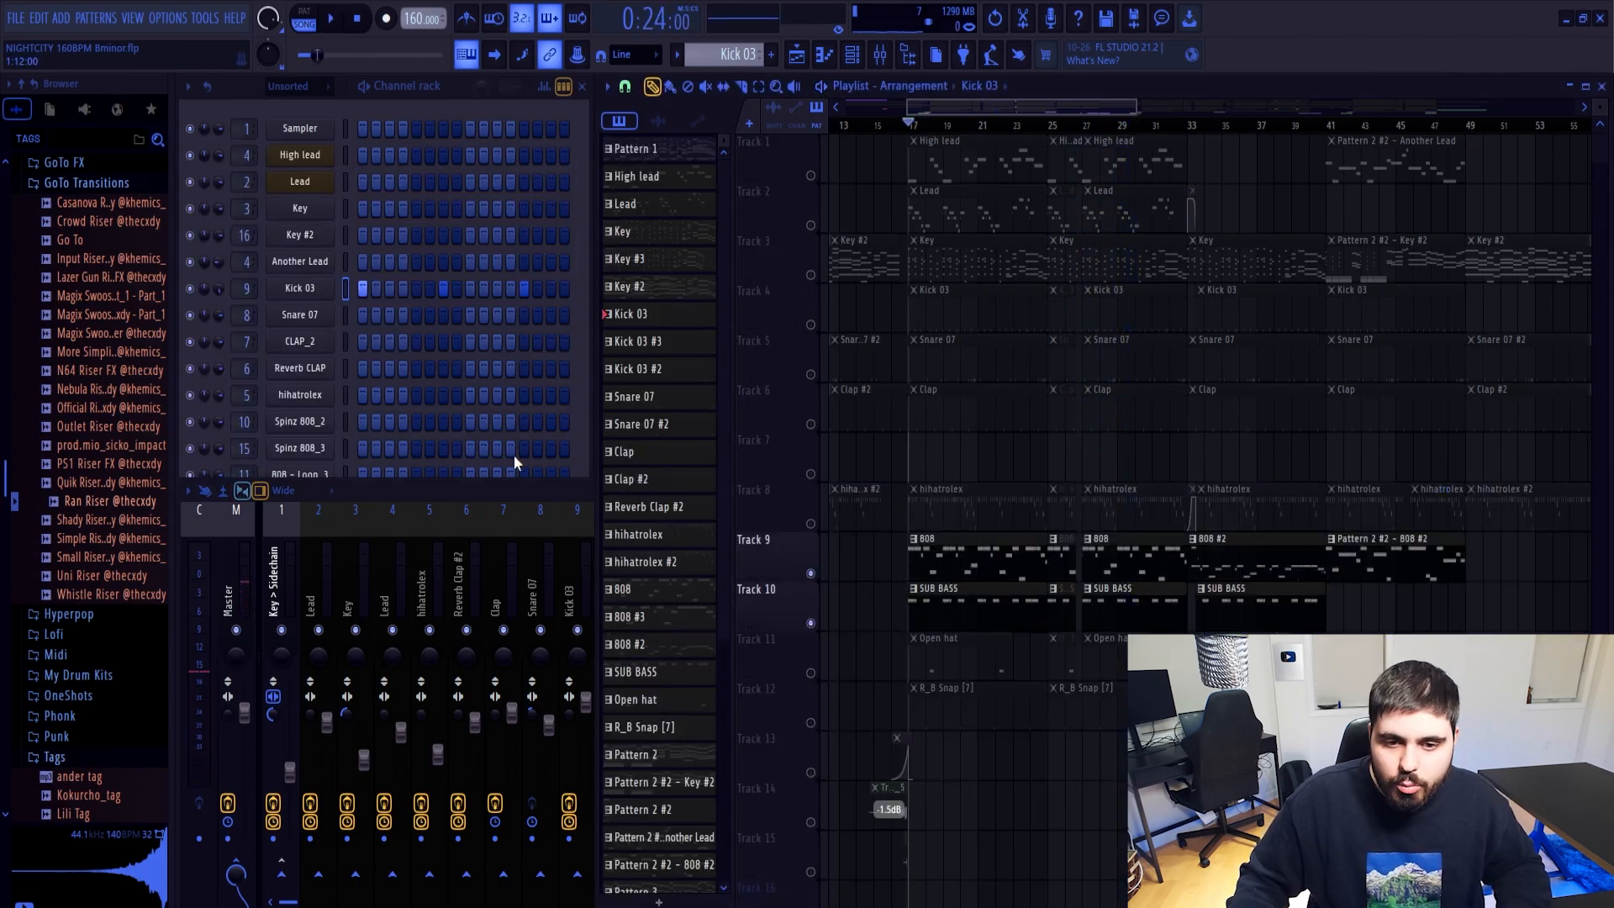
{"action": "left_click", "coordinate": [518, 491]}
{"action": "left_click", "coordinate": [602, 555]}
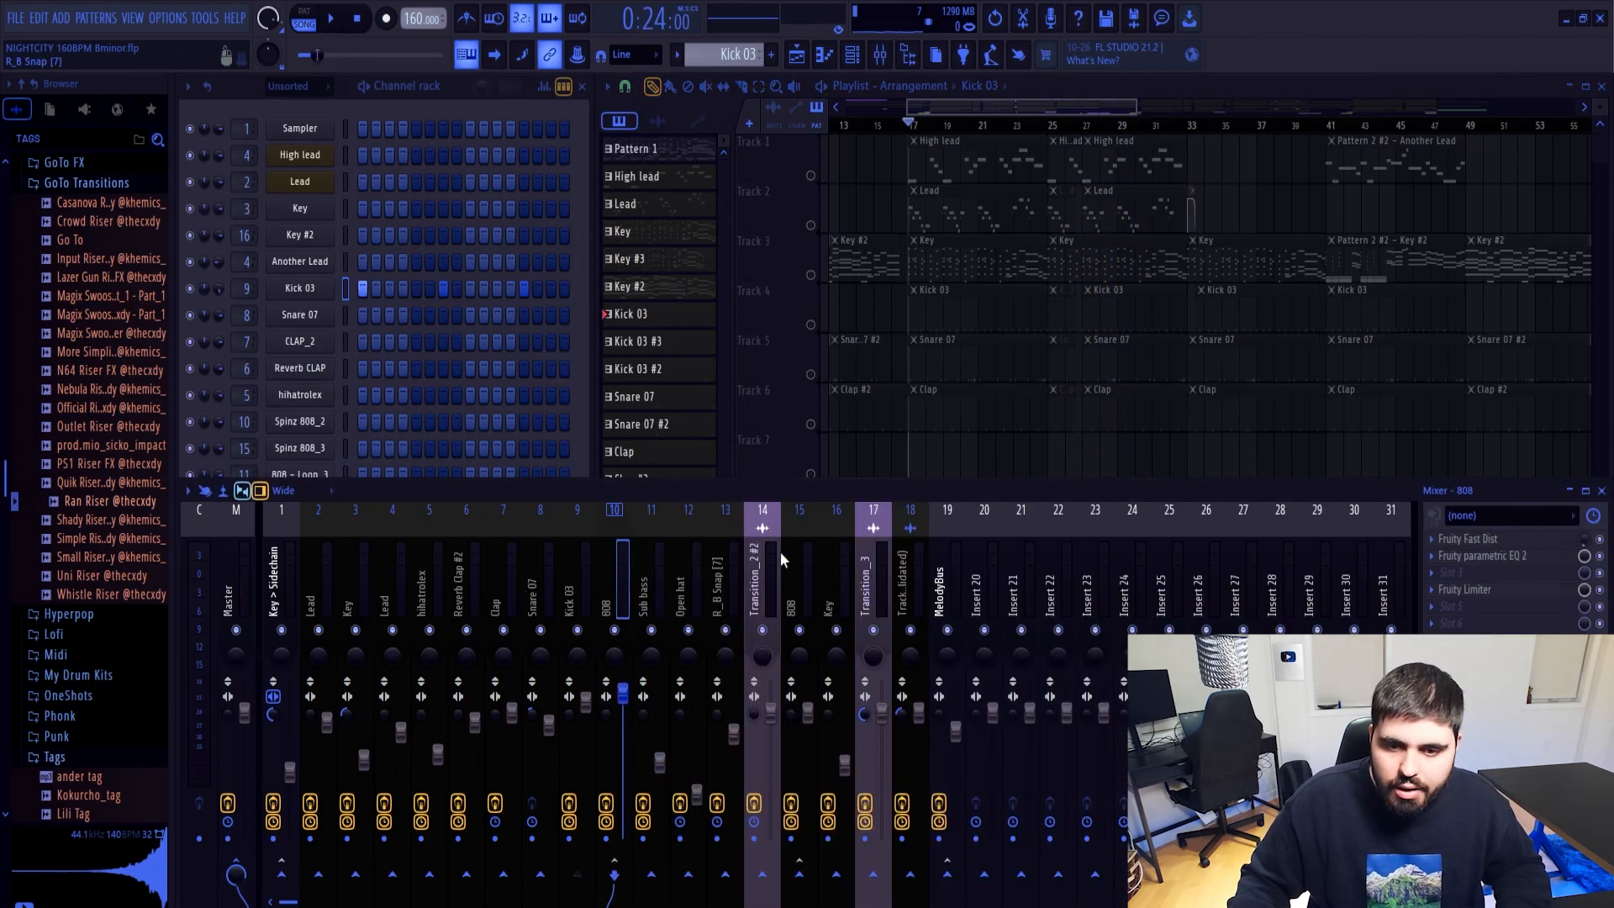
{"action": "left_click", "coordinate": [1503, 555]}
{"action": "left_click", "coordinate": [896, 290]}
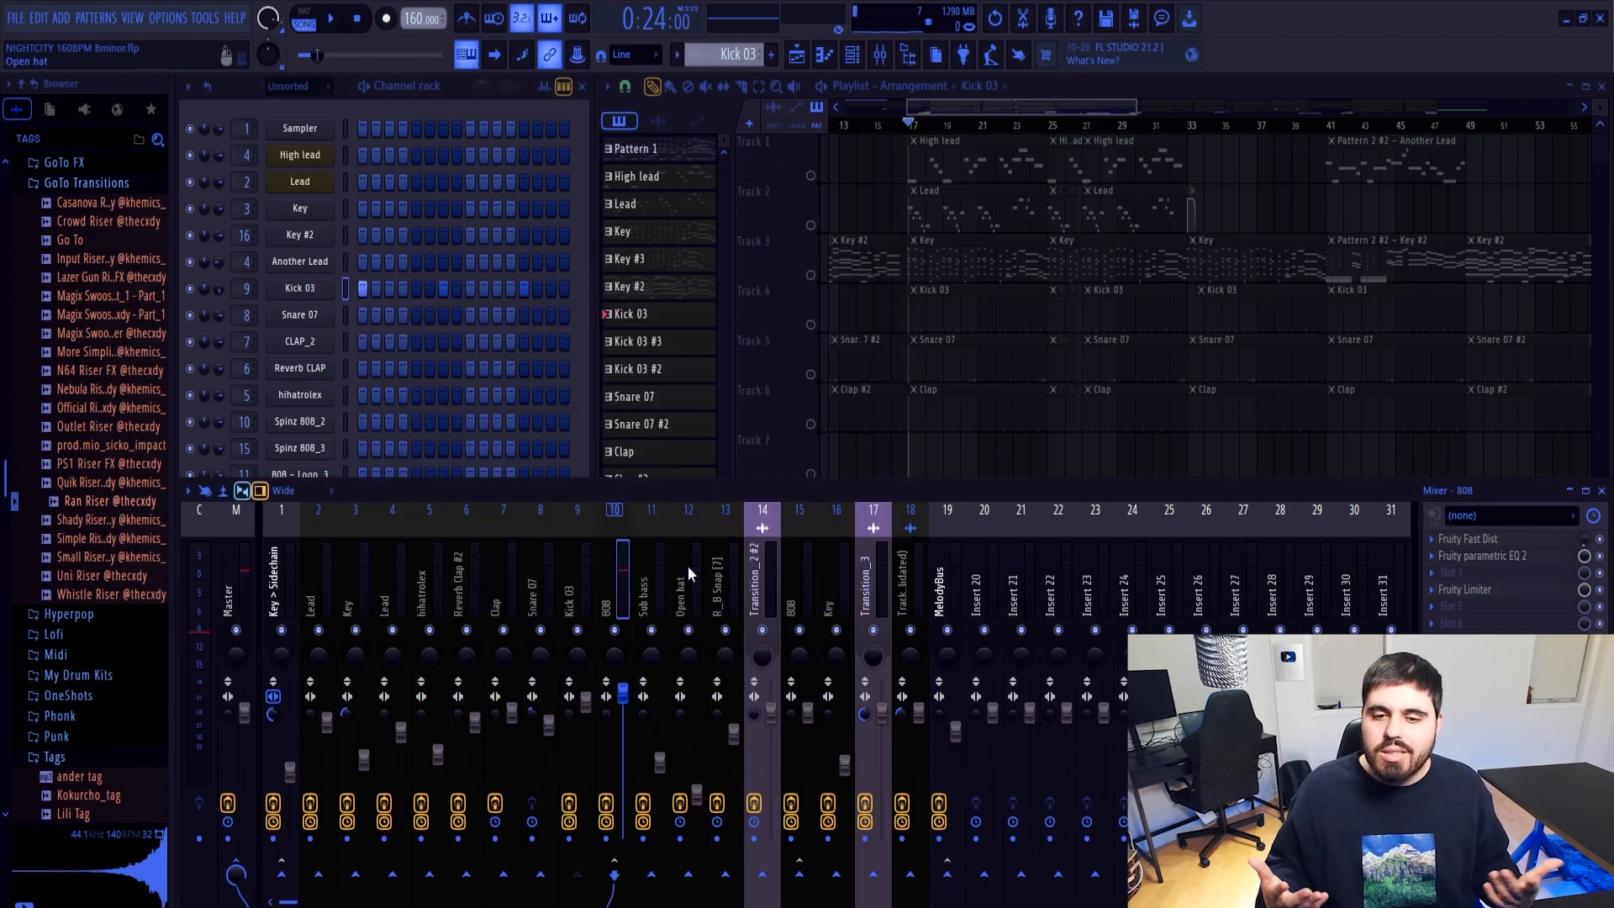
{"action": "left_click", "coordinate": [645, 577]}
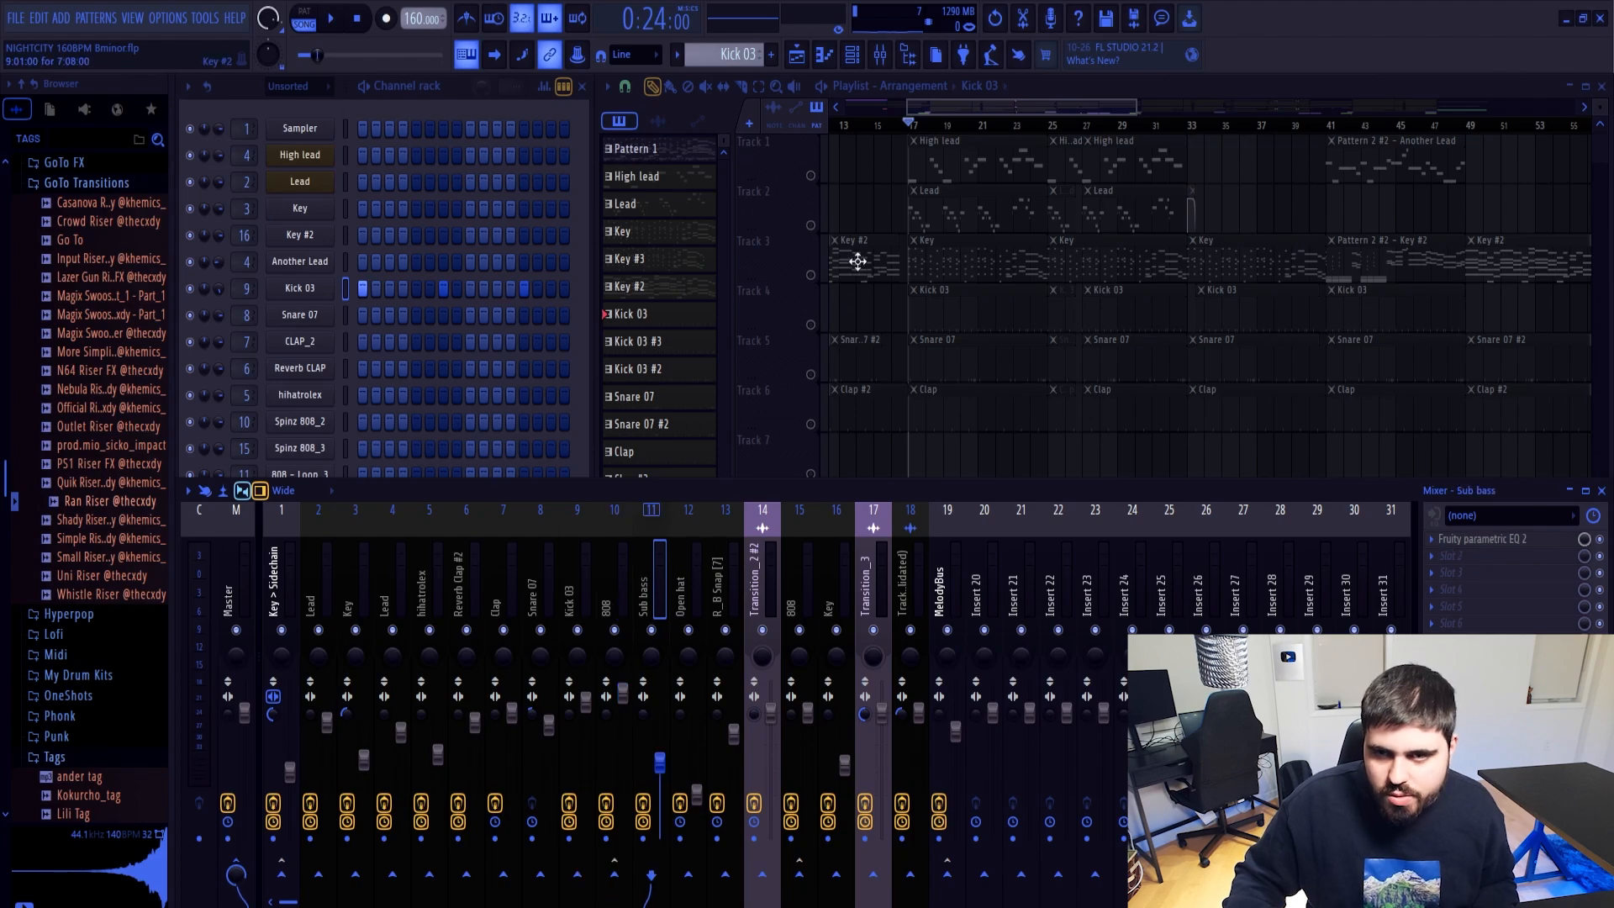
Unmute all playlist tracks, play the full beat from bar 17, and open the R_B Snap [7] pattern with all its notes selected
{"action": "key", "text": "F9"}
{"action": "key", "text": "space"}
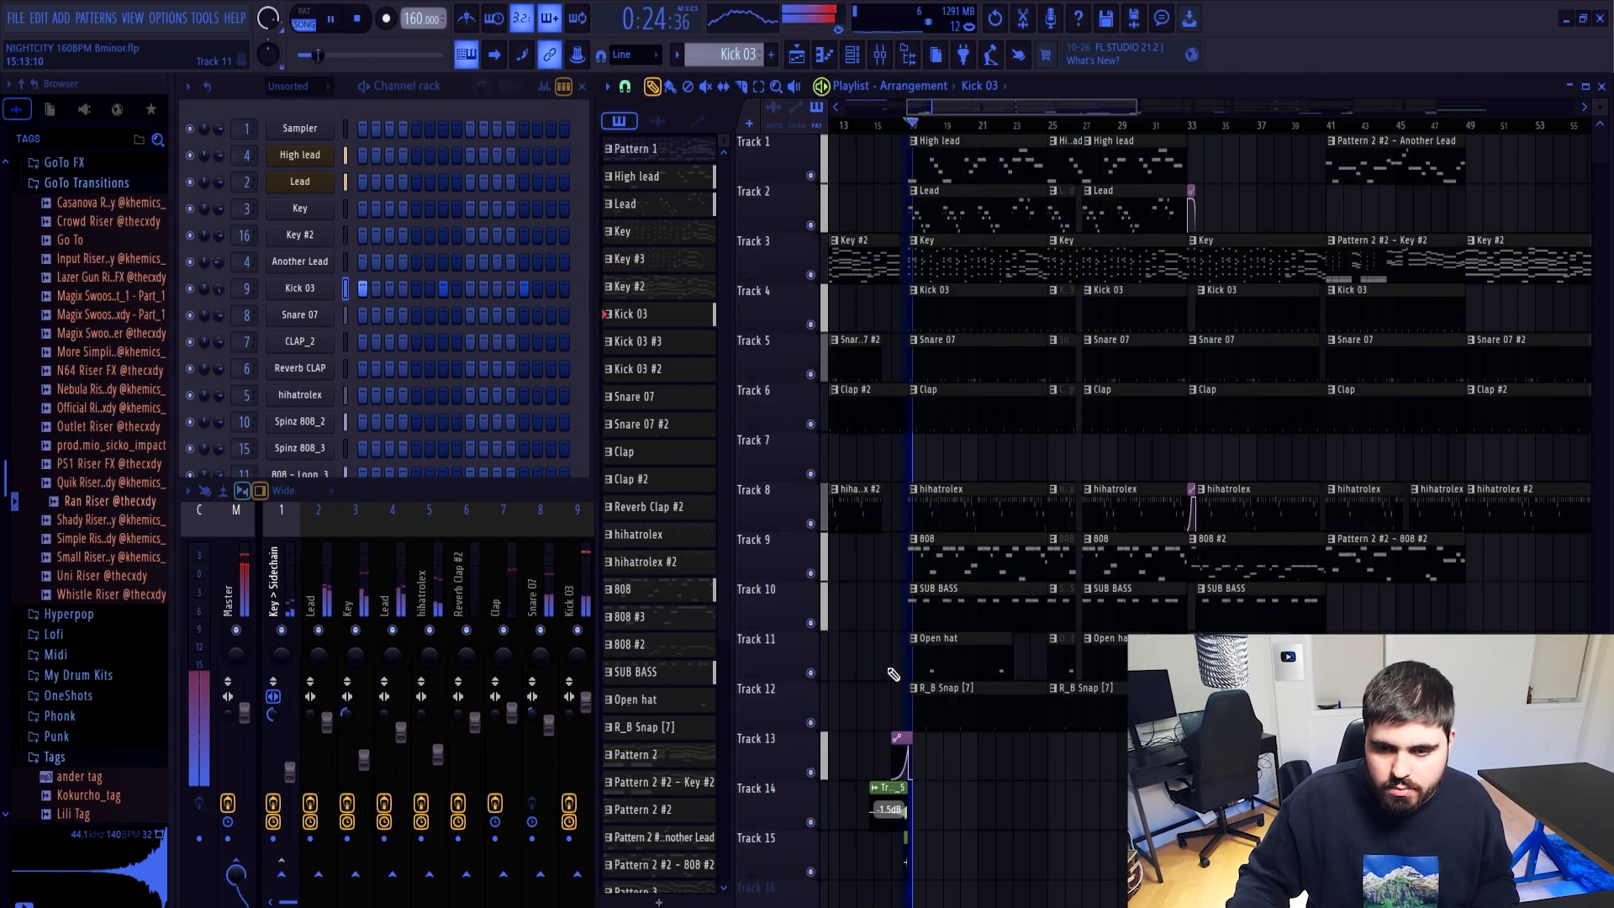
{"action": "key", "text": "space"}
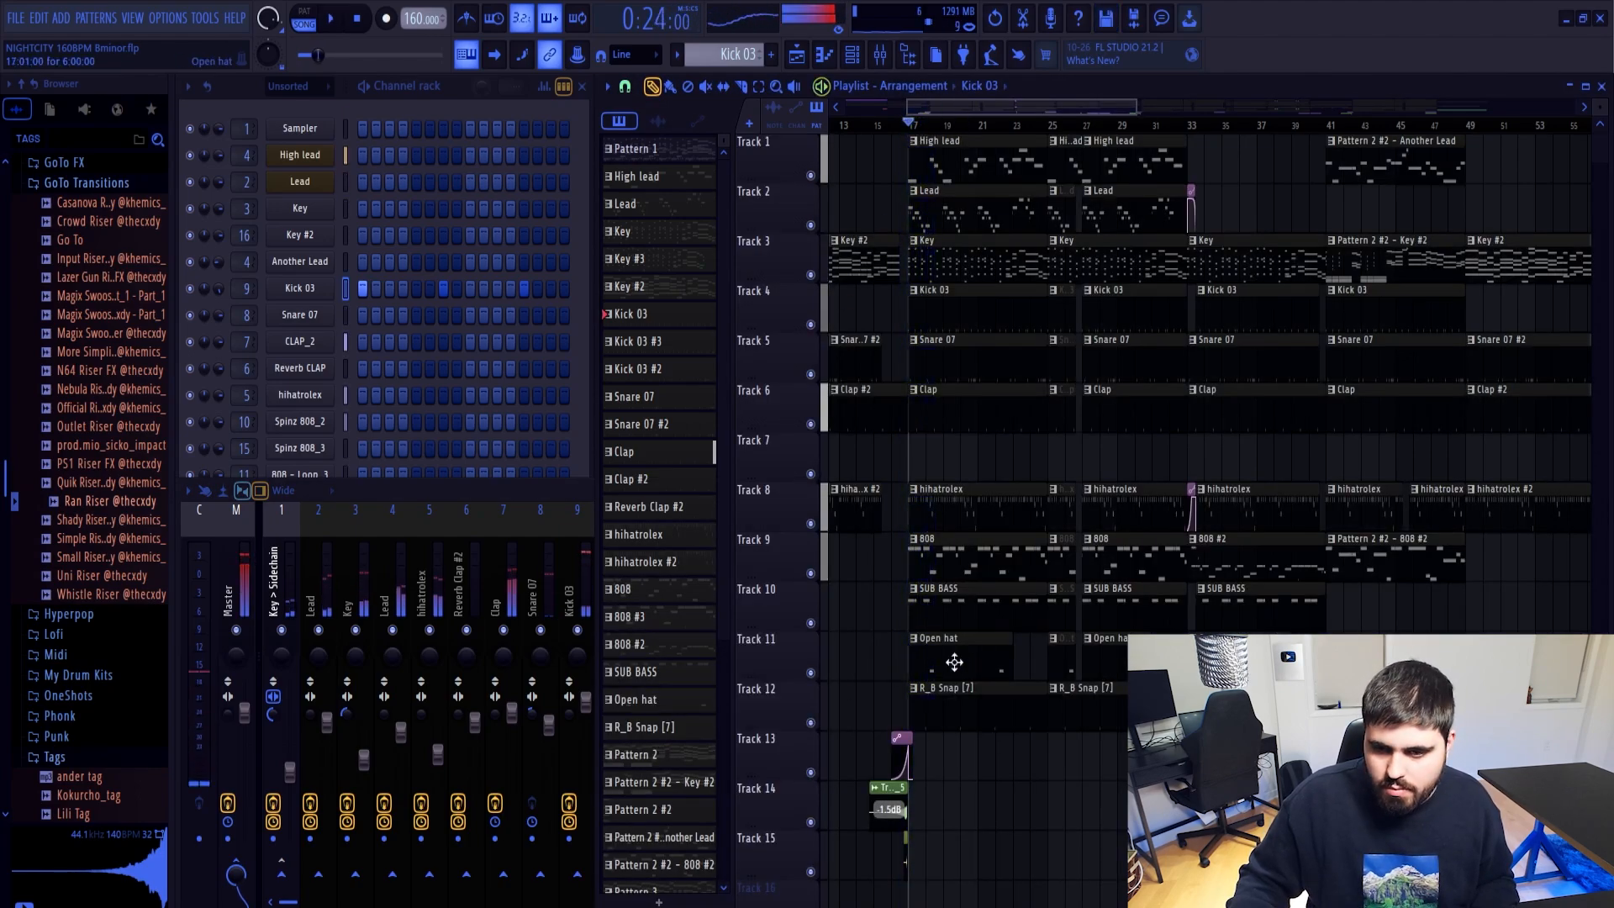
{"action": "double_click", "coordinate": [952, 702]}
{"action": "key", "text": "ctrl+a"}
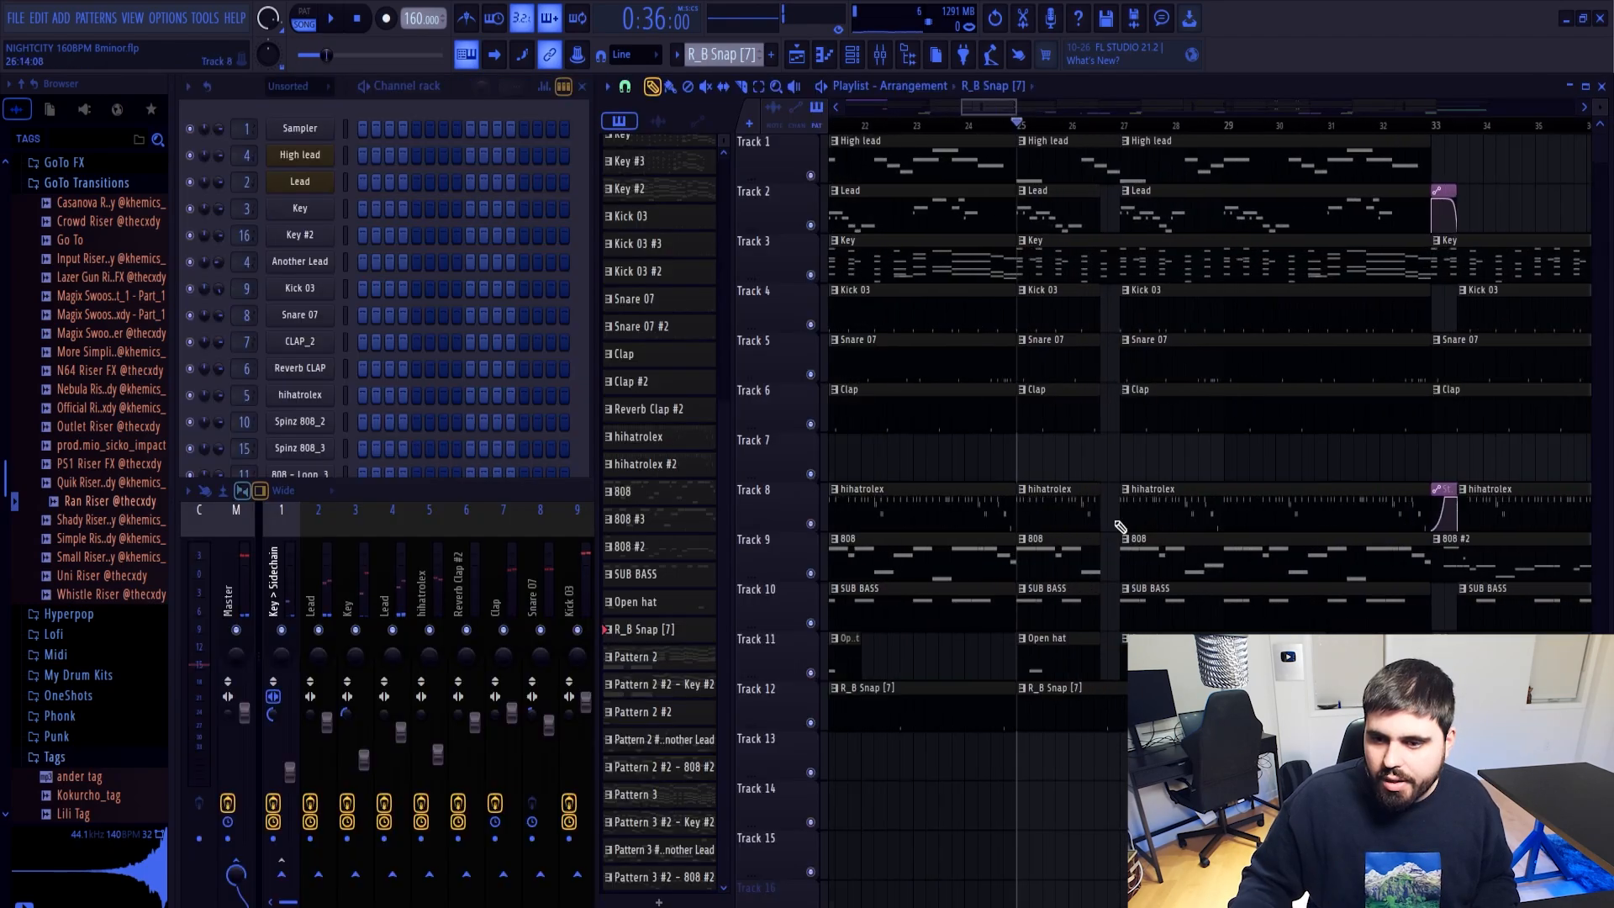
Trim the hihatrolex, 808, SUB BASS and Open hat clips to end midway through bar 26, and play the result from bar 25
{"action": "scroll", "coordinate": [1112, 517], "scroll_direction": "up", "scroll_amount": 4}
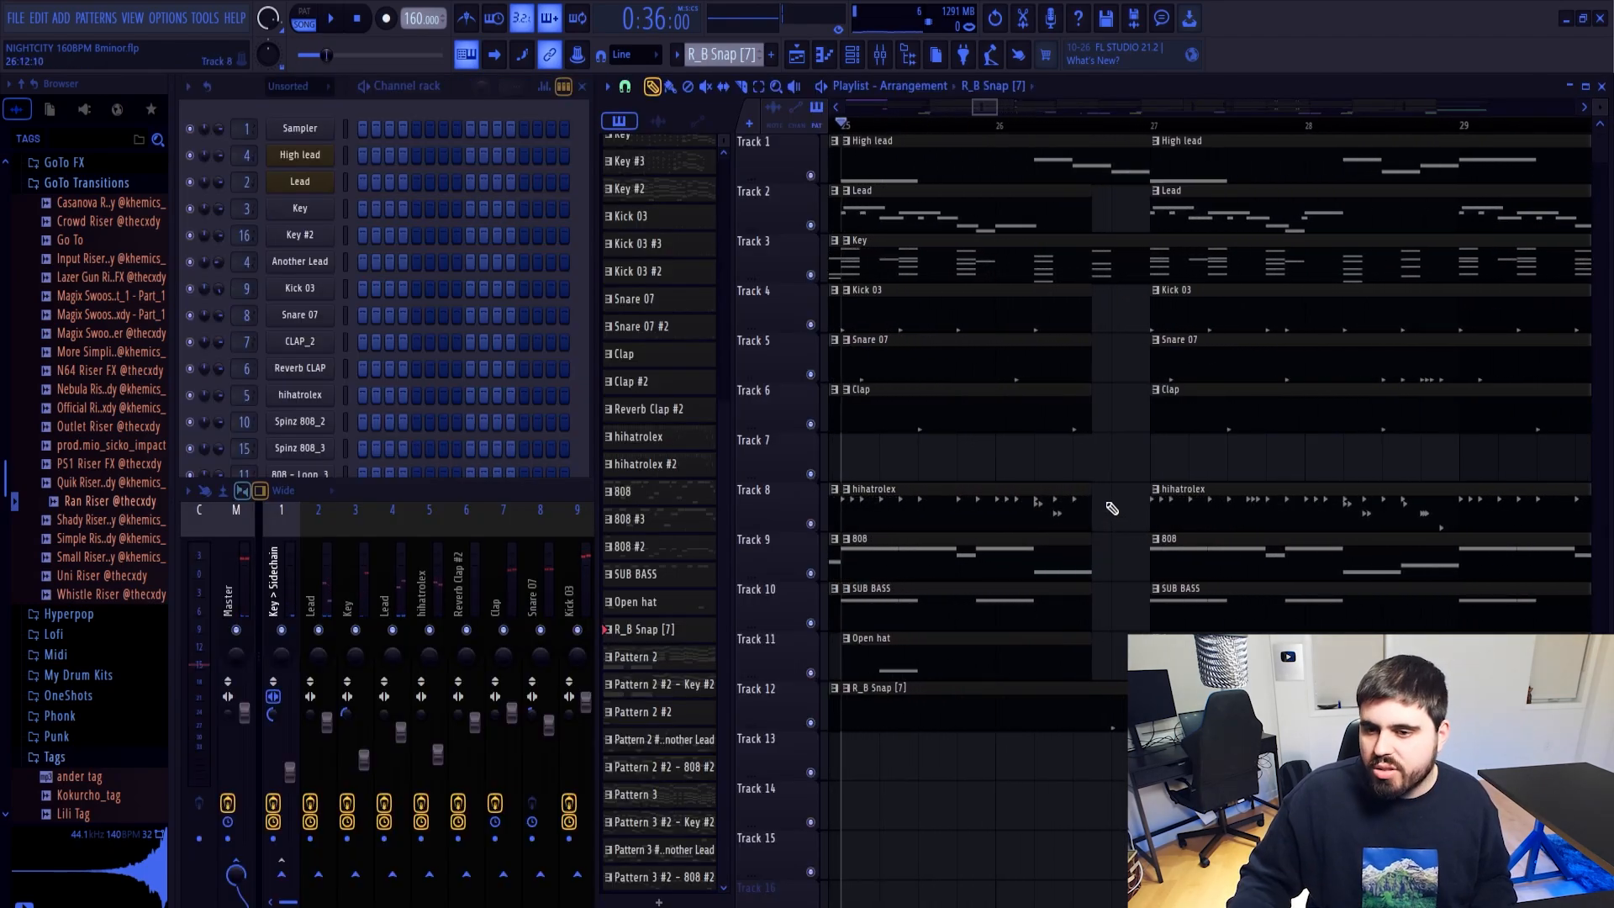
{"action": "scroll", "coordinate": [1104, 483], "scroll_direction": "up", "scroll_amount": 2}
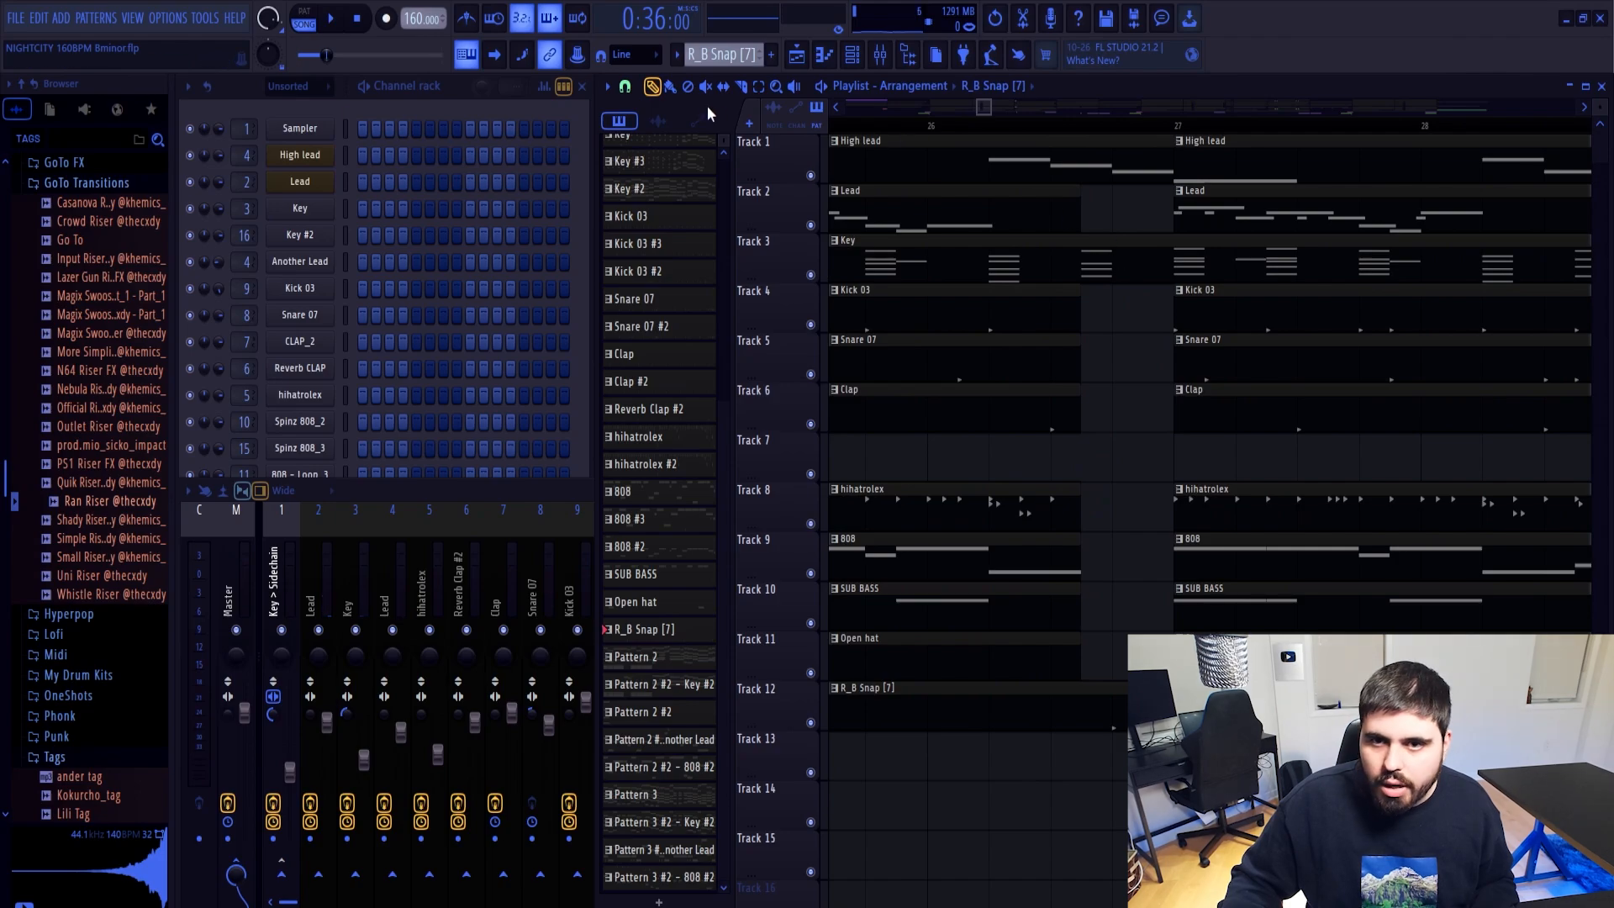
{"action": "key", "text": "ctrl+z"}
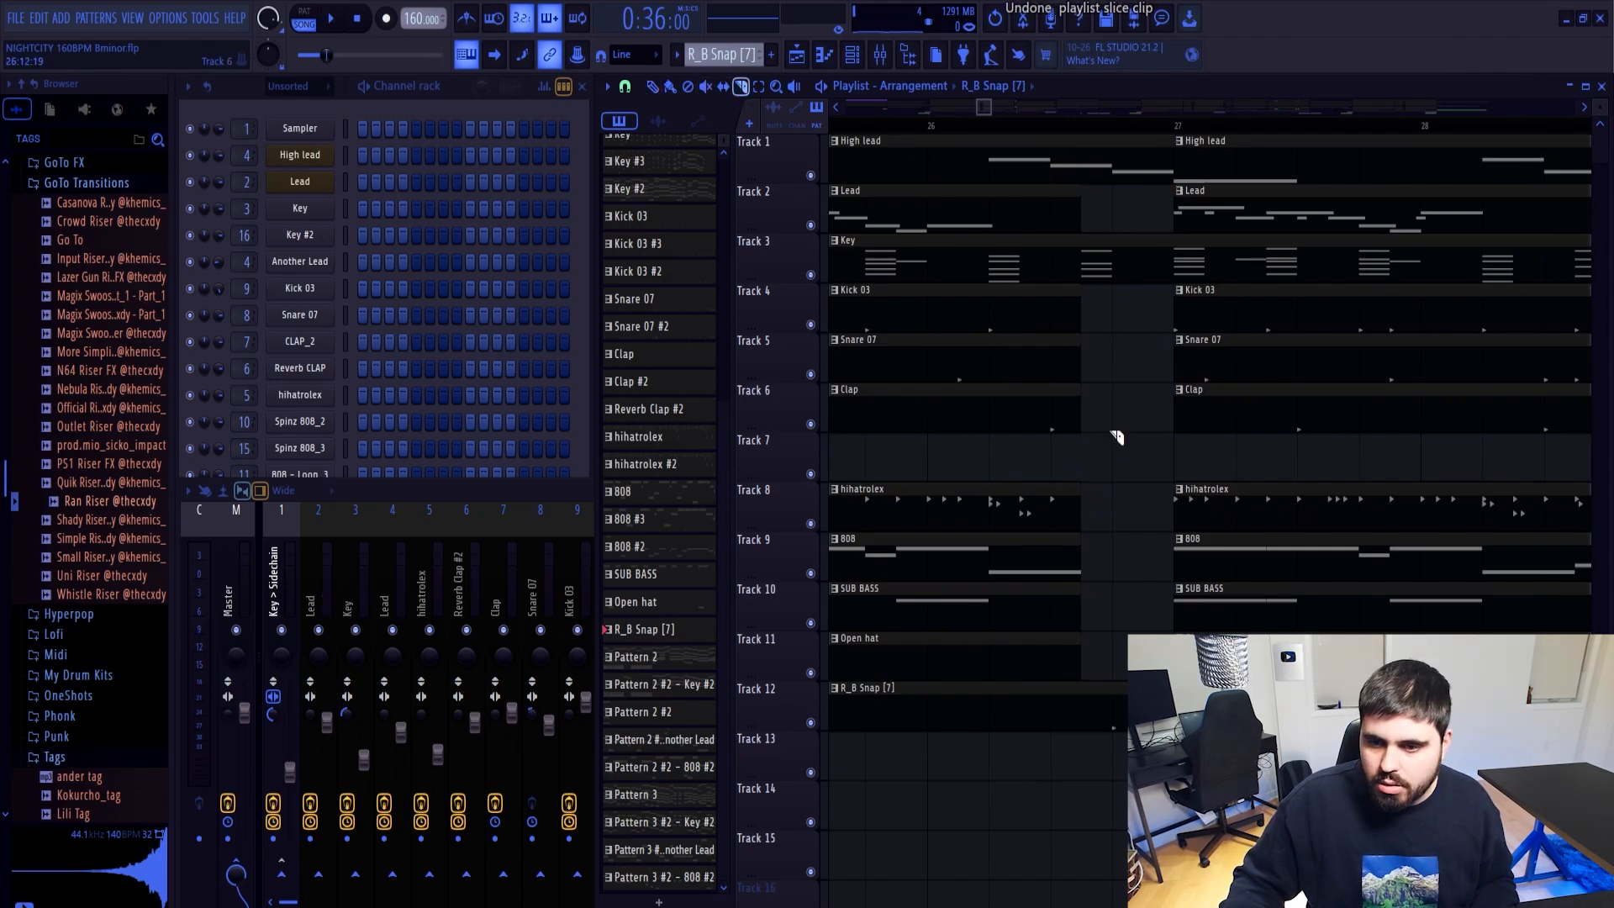
{"action": "left_click_drag", "start_coordinate": [1065, 612], "coordinate": [1066, 677]}
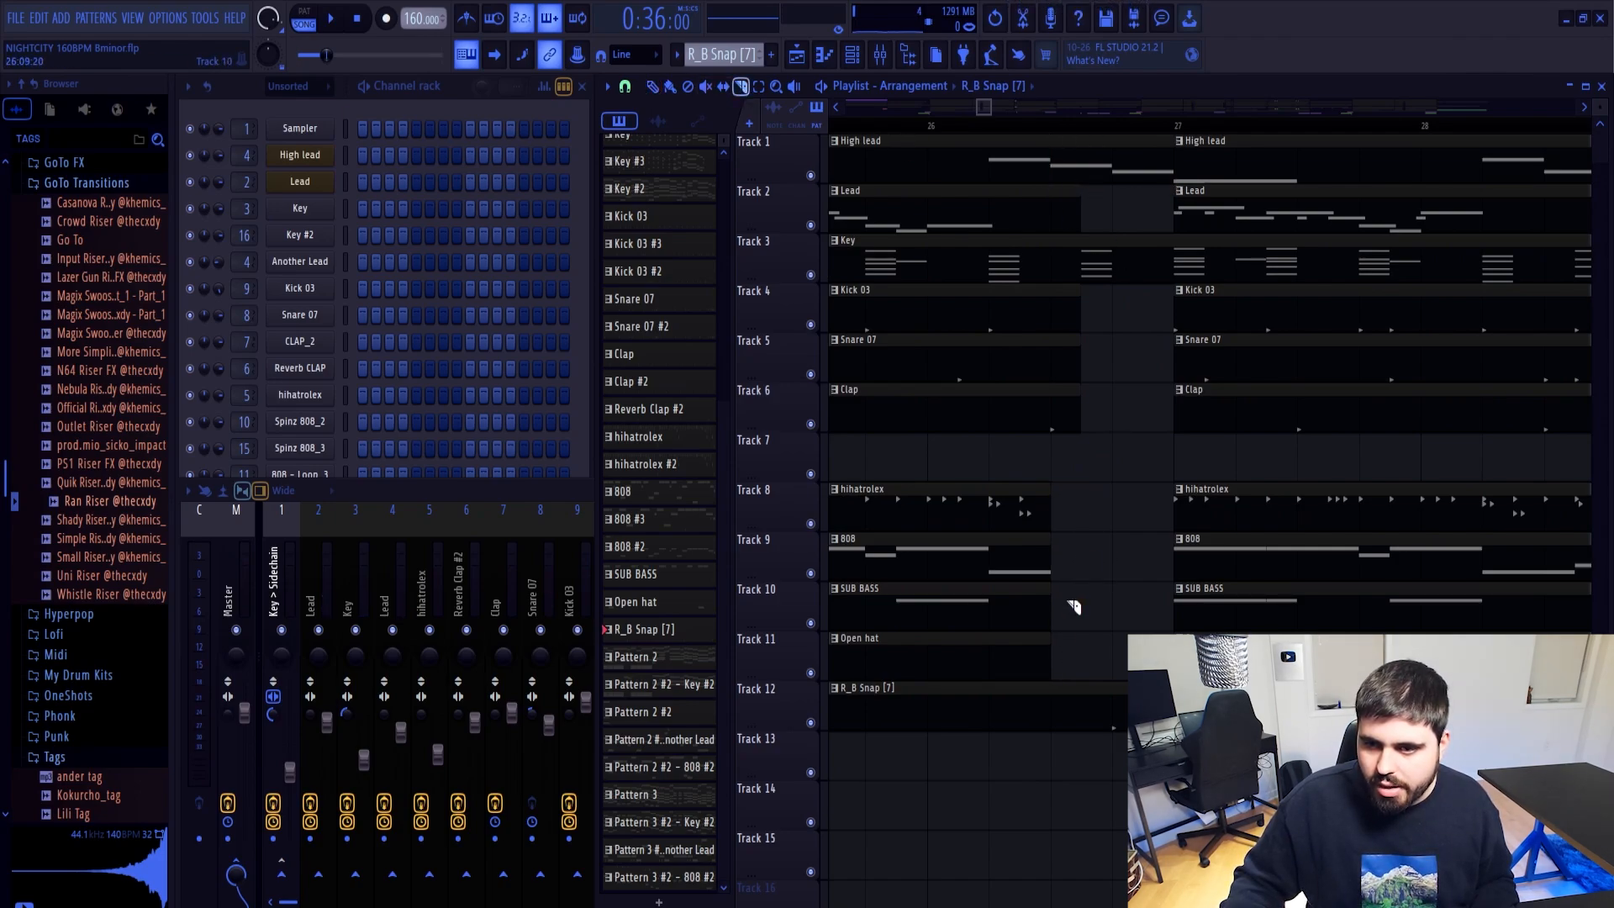
{"action": "key", "text": "space"}
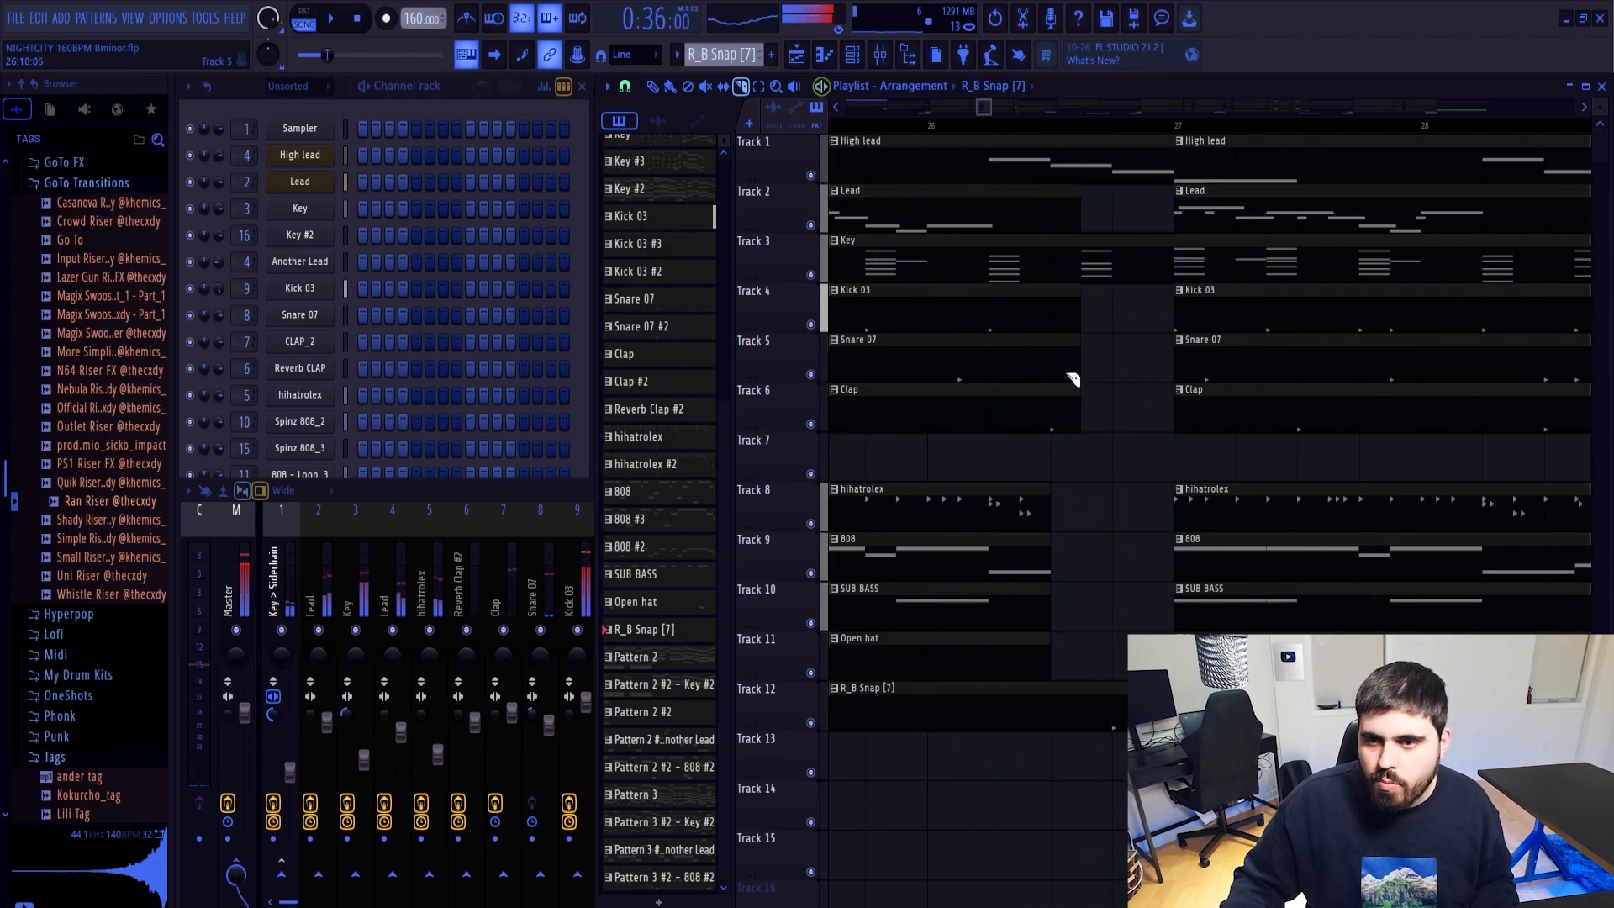
{"action": "key", "text": "space"}
Make the R_B Snap [7] clip at bar 25 a unique pattern and edit its notes in the piano roll
{"action": "left_click", "coordinate": [653, 87]}
{"action": "left_click", "coordinate": [835, 688]}
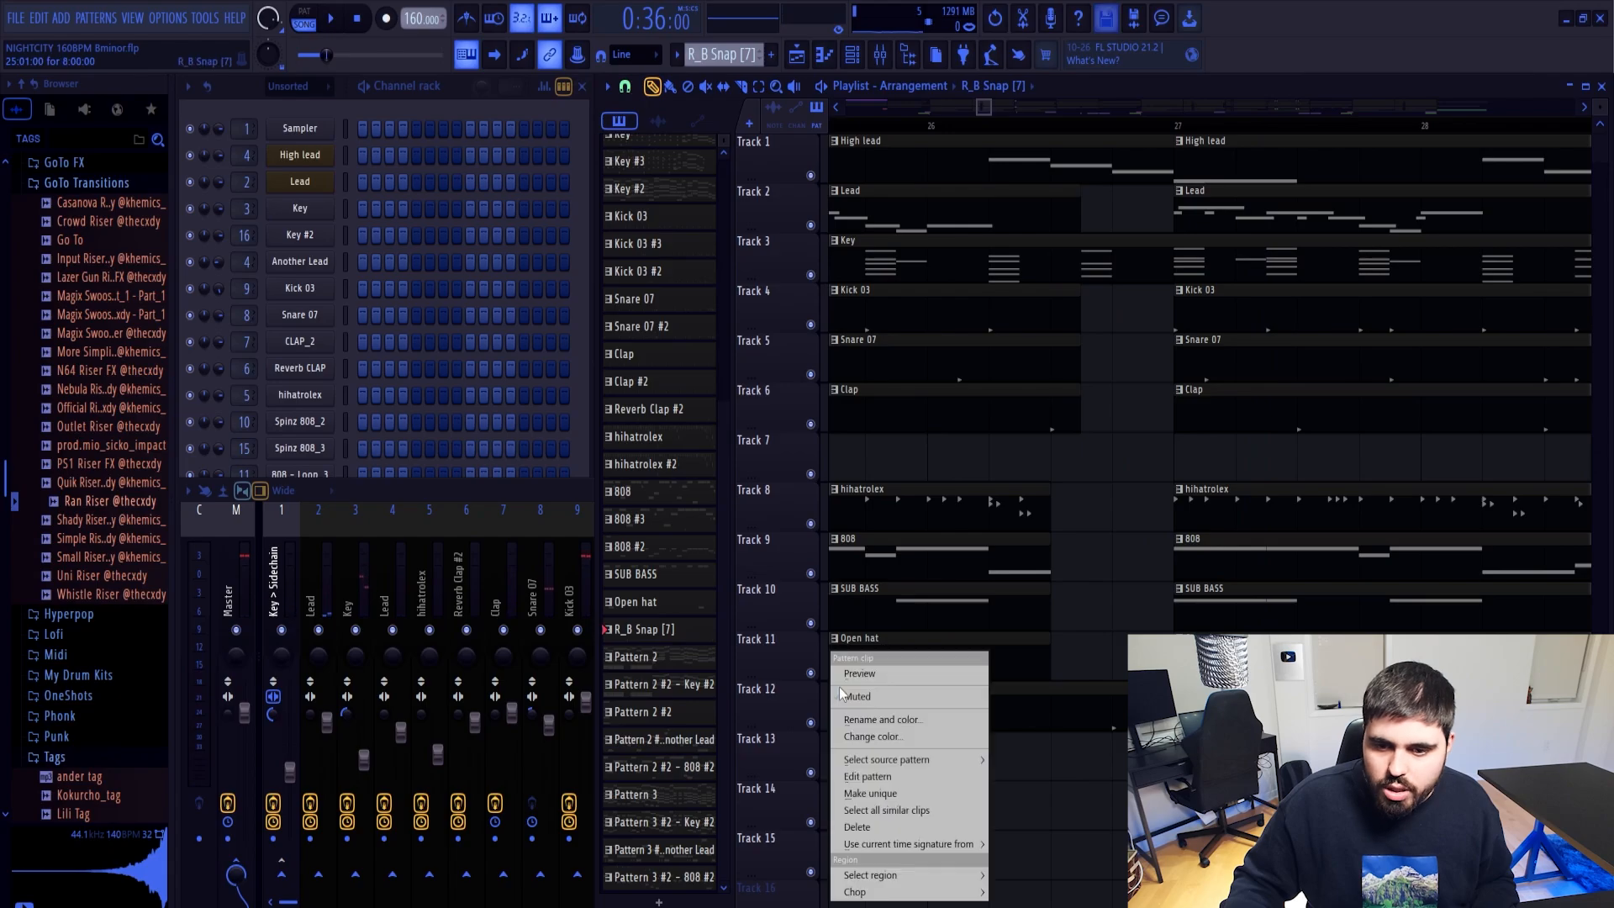
{"action": "left_click", "coordinate": [870, 799]}
{"action": "left_click", "coordinate": [451, 604], "text": "ctrl"}
{"action": "key", "text": "space"}
{"action": "left_click_drag", "start_coordinate": [491, 449], "coordinate": [399, 513]}
{"action": "scroll", "coordinate": [511, 501], "scroll_direction": "down", "scroll_amount": 1}
{"action": "left_click", "coordinate": [551, 506], "text": "ctrl"}
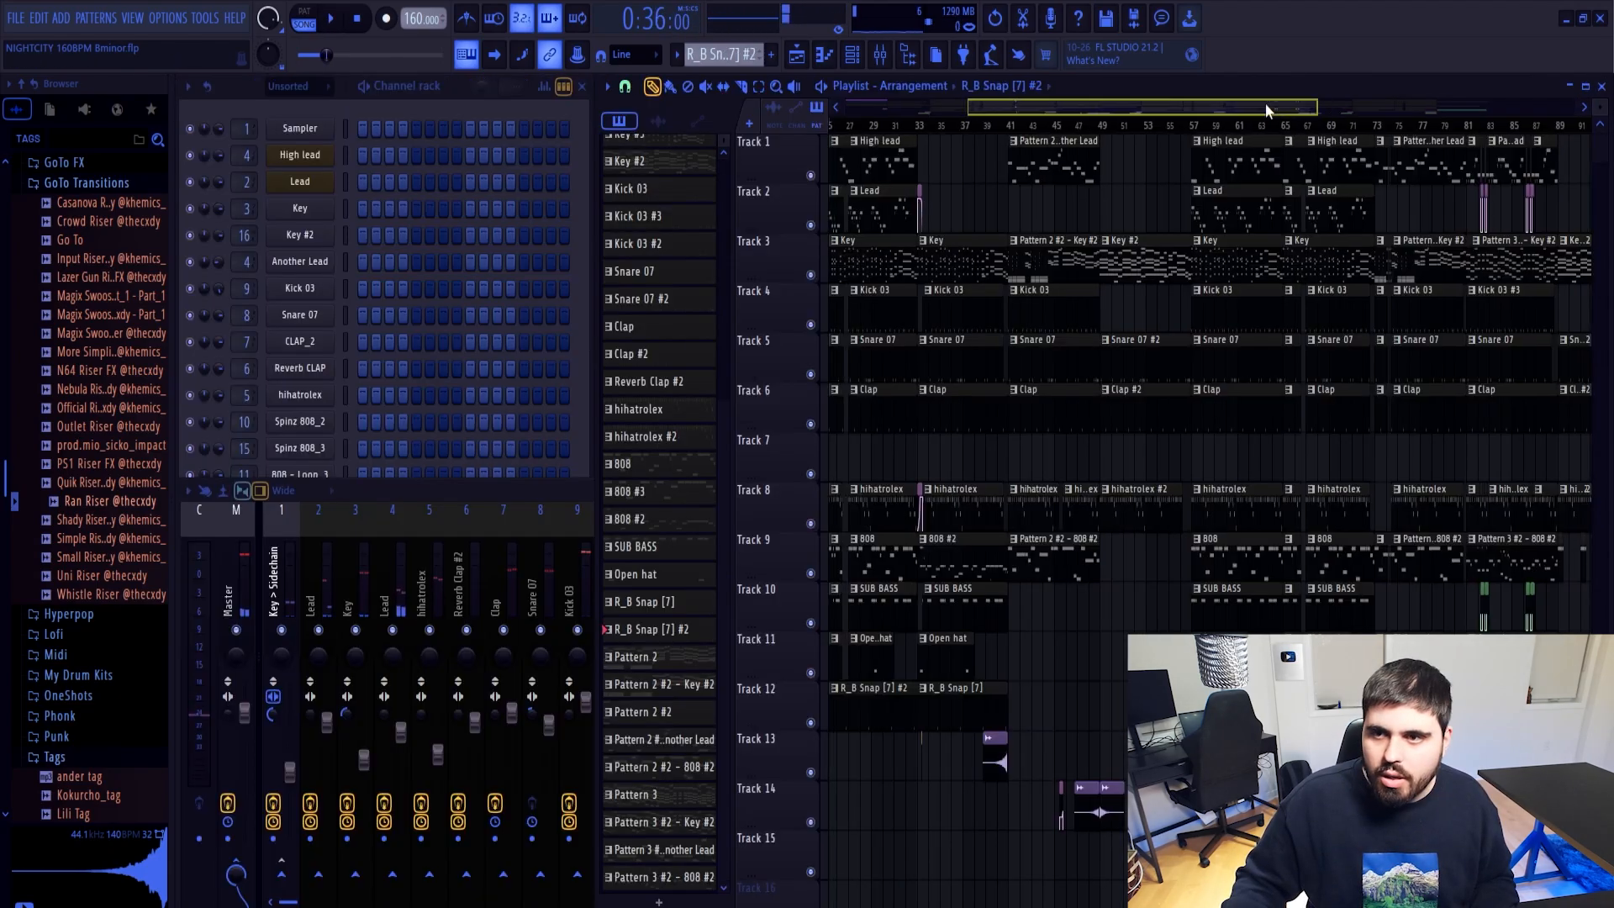
{"action": "left_click_drag", "start_coordinate": [1267, 108], "coordinate": [1103, 113]}
{"action": "left_click", "coordinate": [1016, 125]}
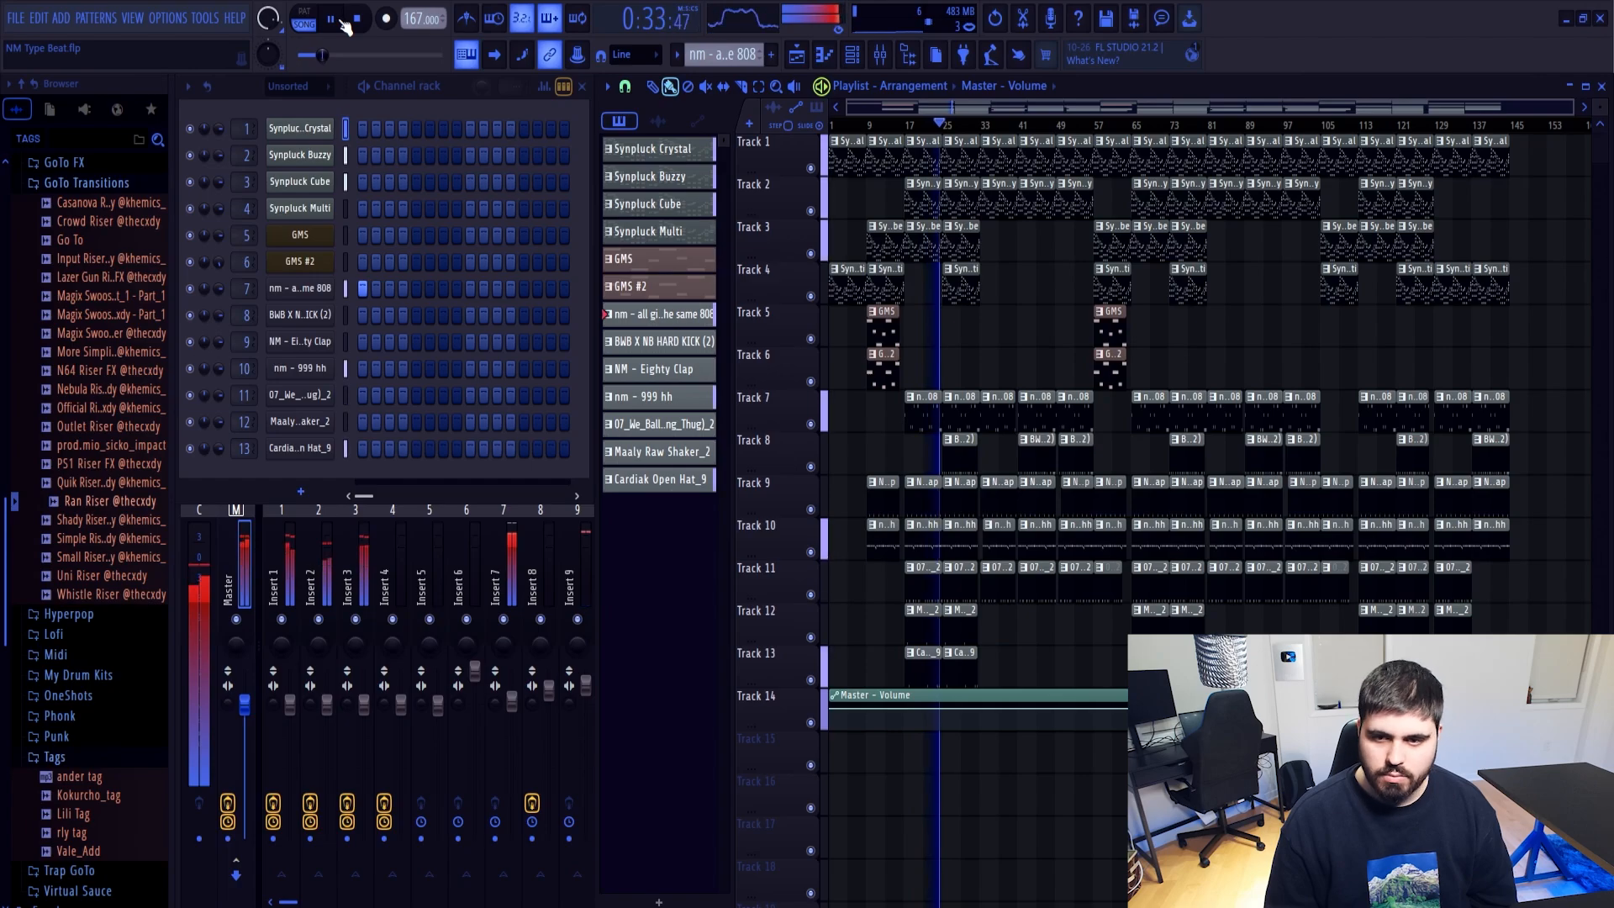
Stop playback of the NM Type Beat project and open the Fruity Limiter on its Master mixer track
{"action": "left_click", "coordinate": [357, 19]}
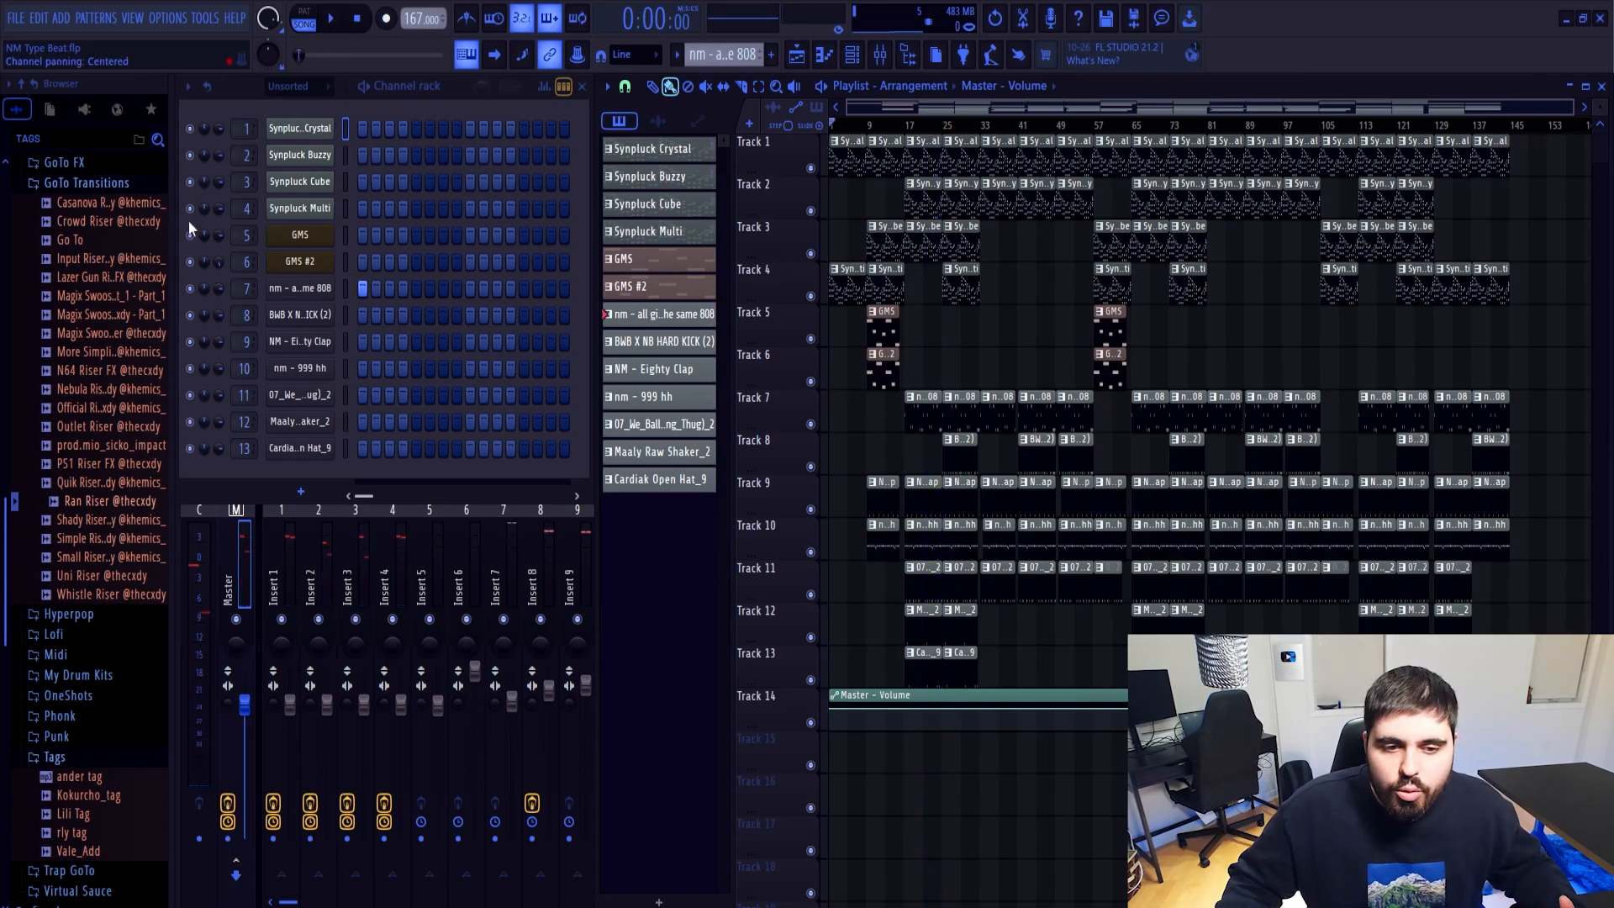
{"action": "left_click", "coordinate": [225, 591]}
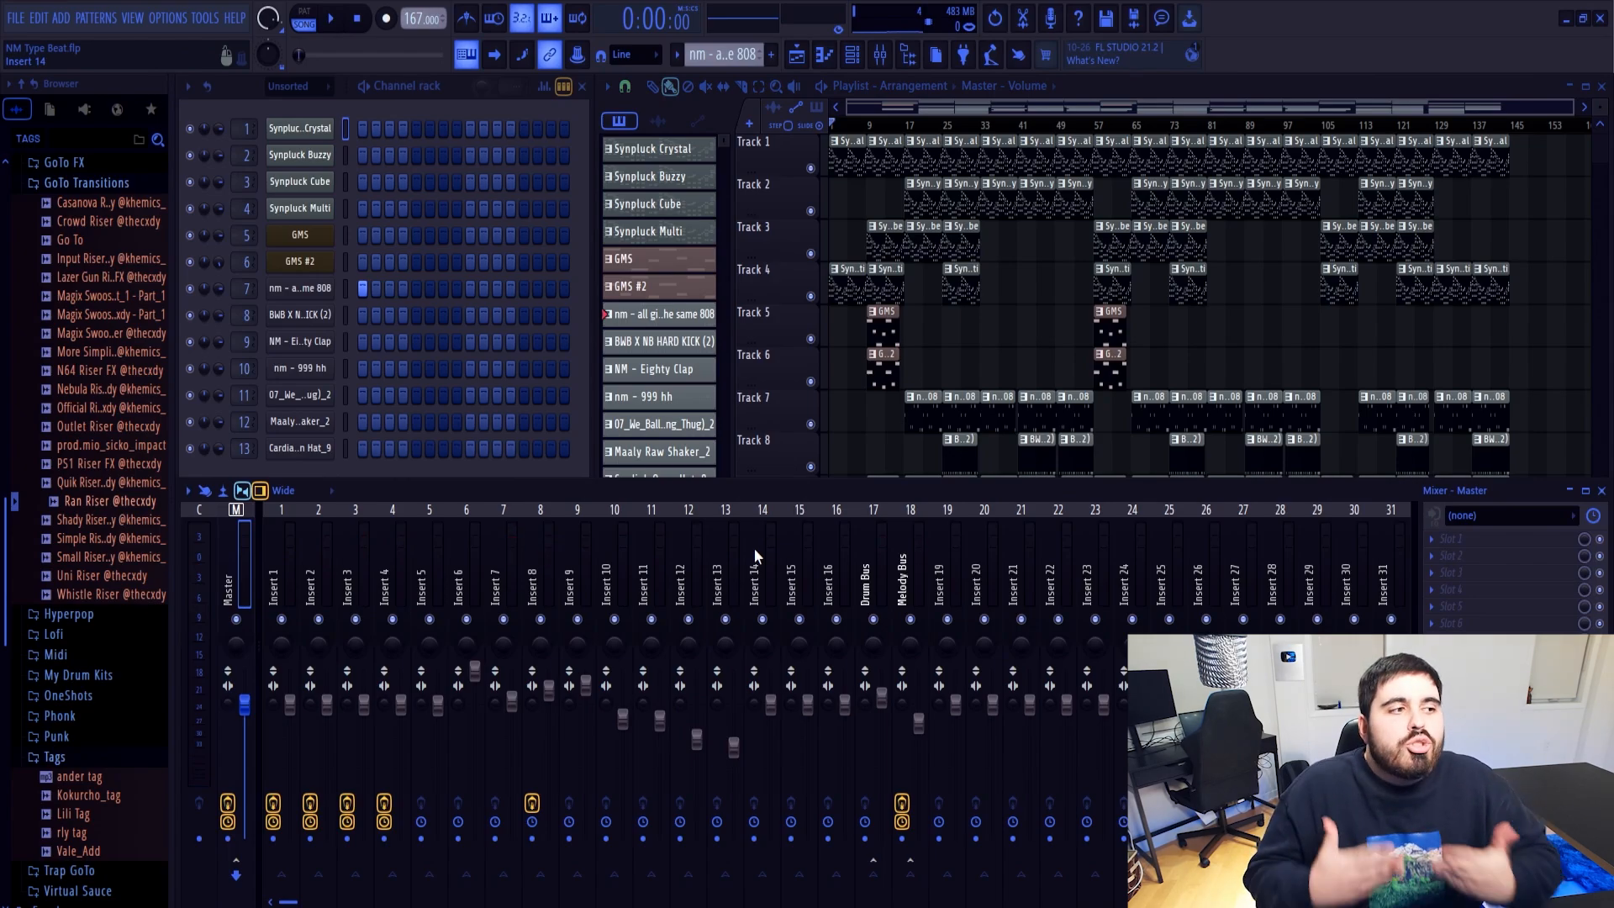
{"action": "left_click", "coordinate": [1473, 690]}
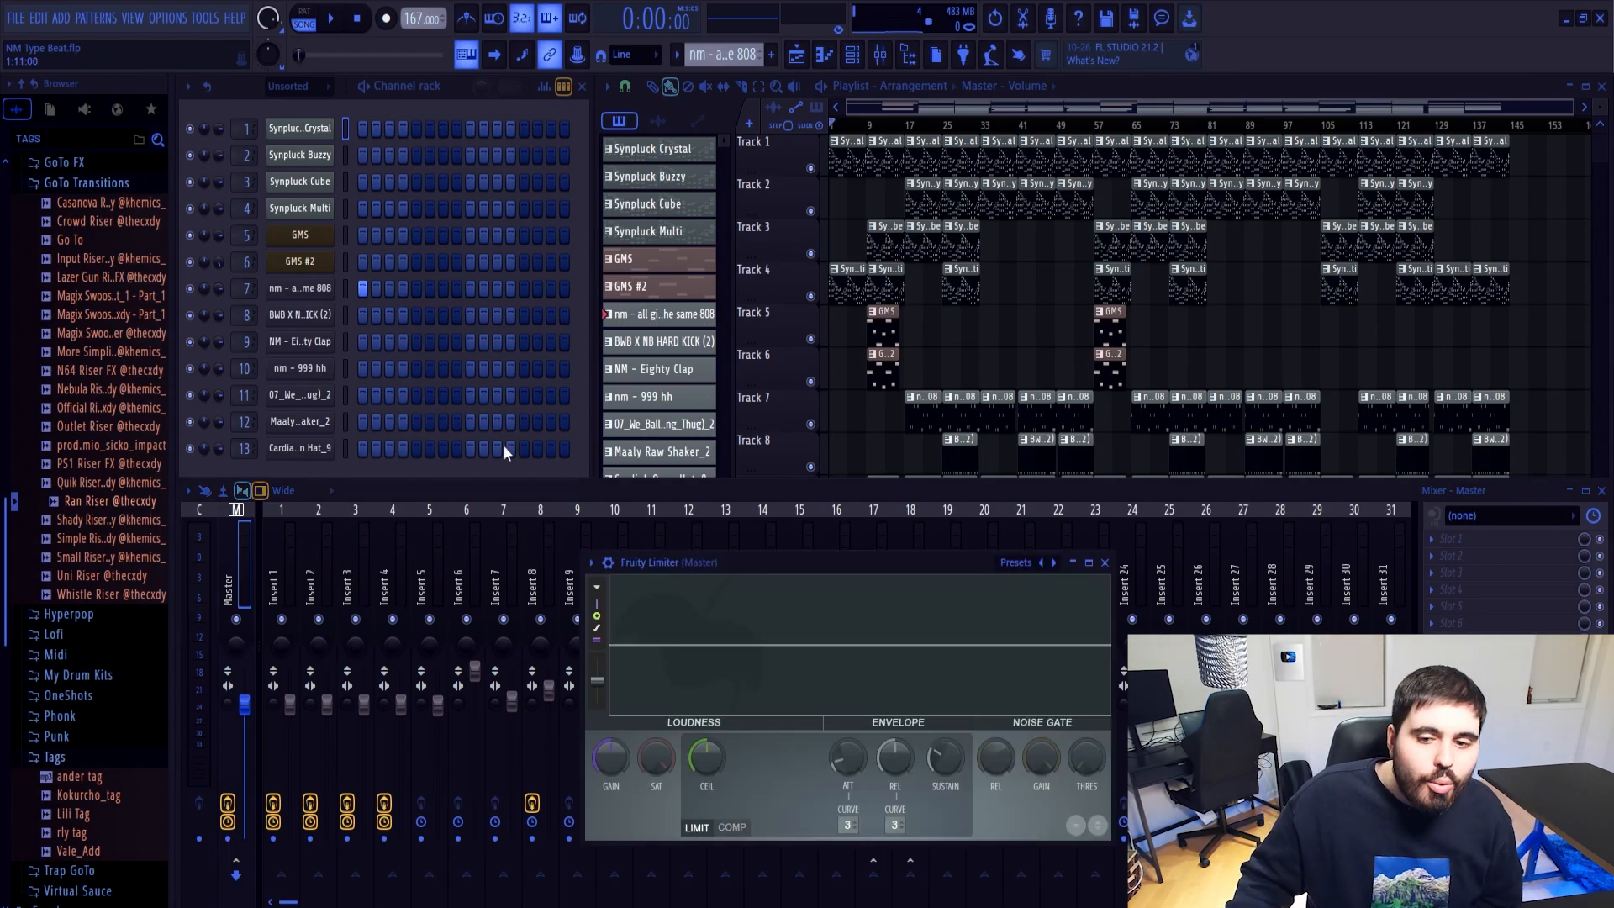
Switch to Paint and draw a thick black waveform with two tall peaks on the blank canvas
{"action": "left_click_drag", "start_coordinate": [759, 571], "coordinate": [641, 224]}
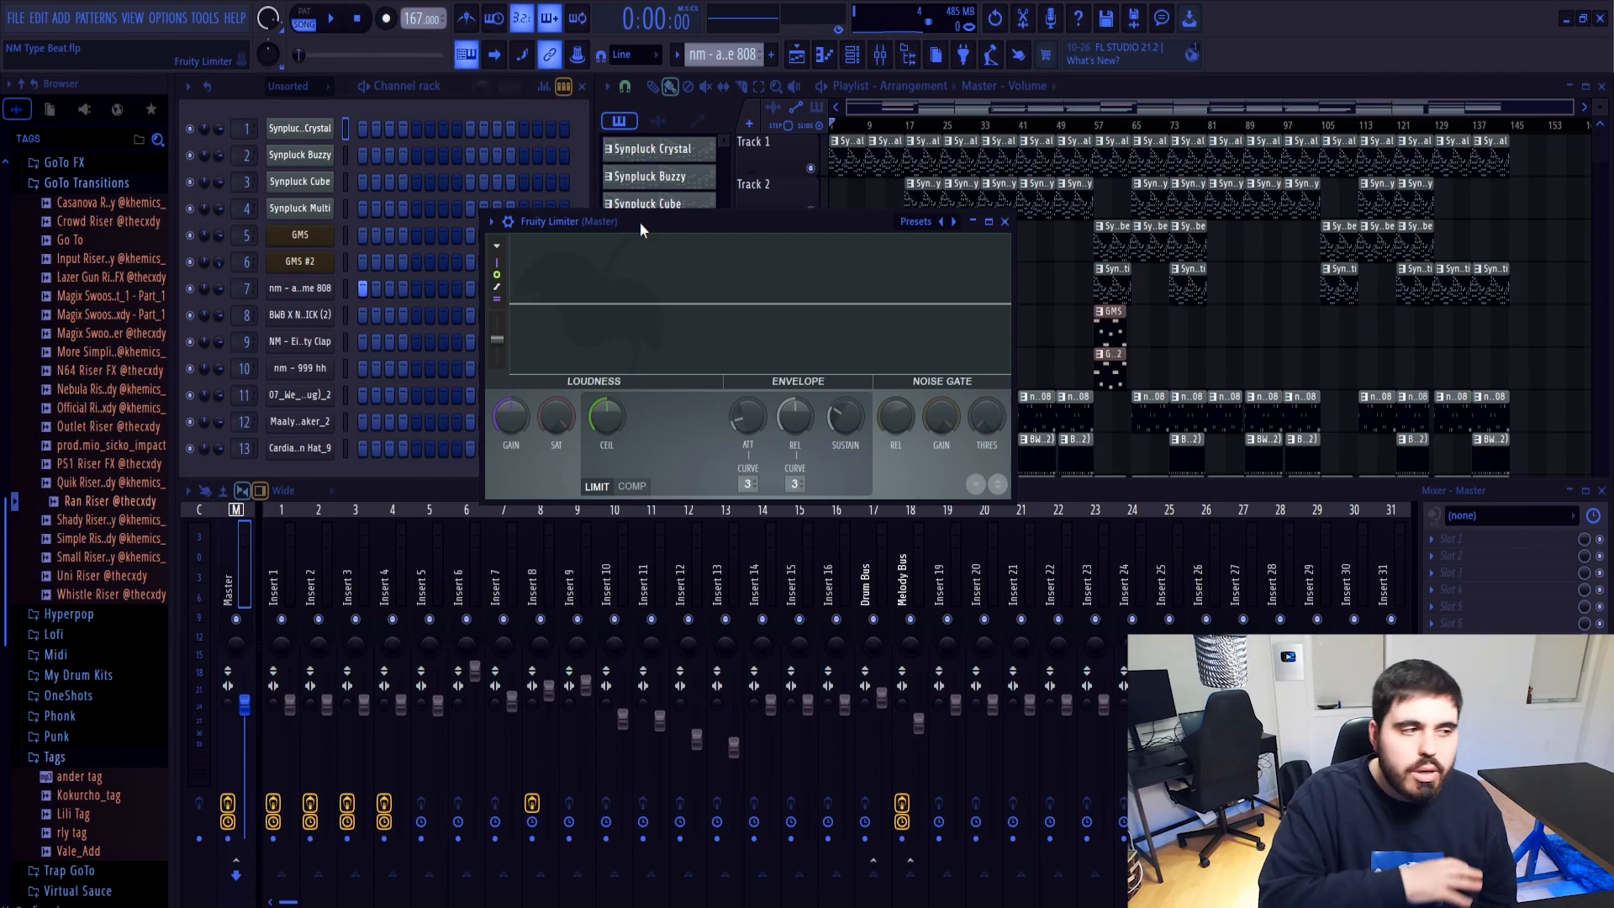
{"action": "left_click", "coordinate": [622, 906]}
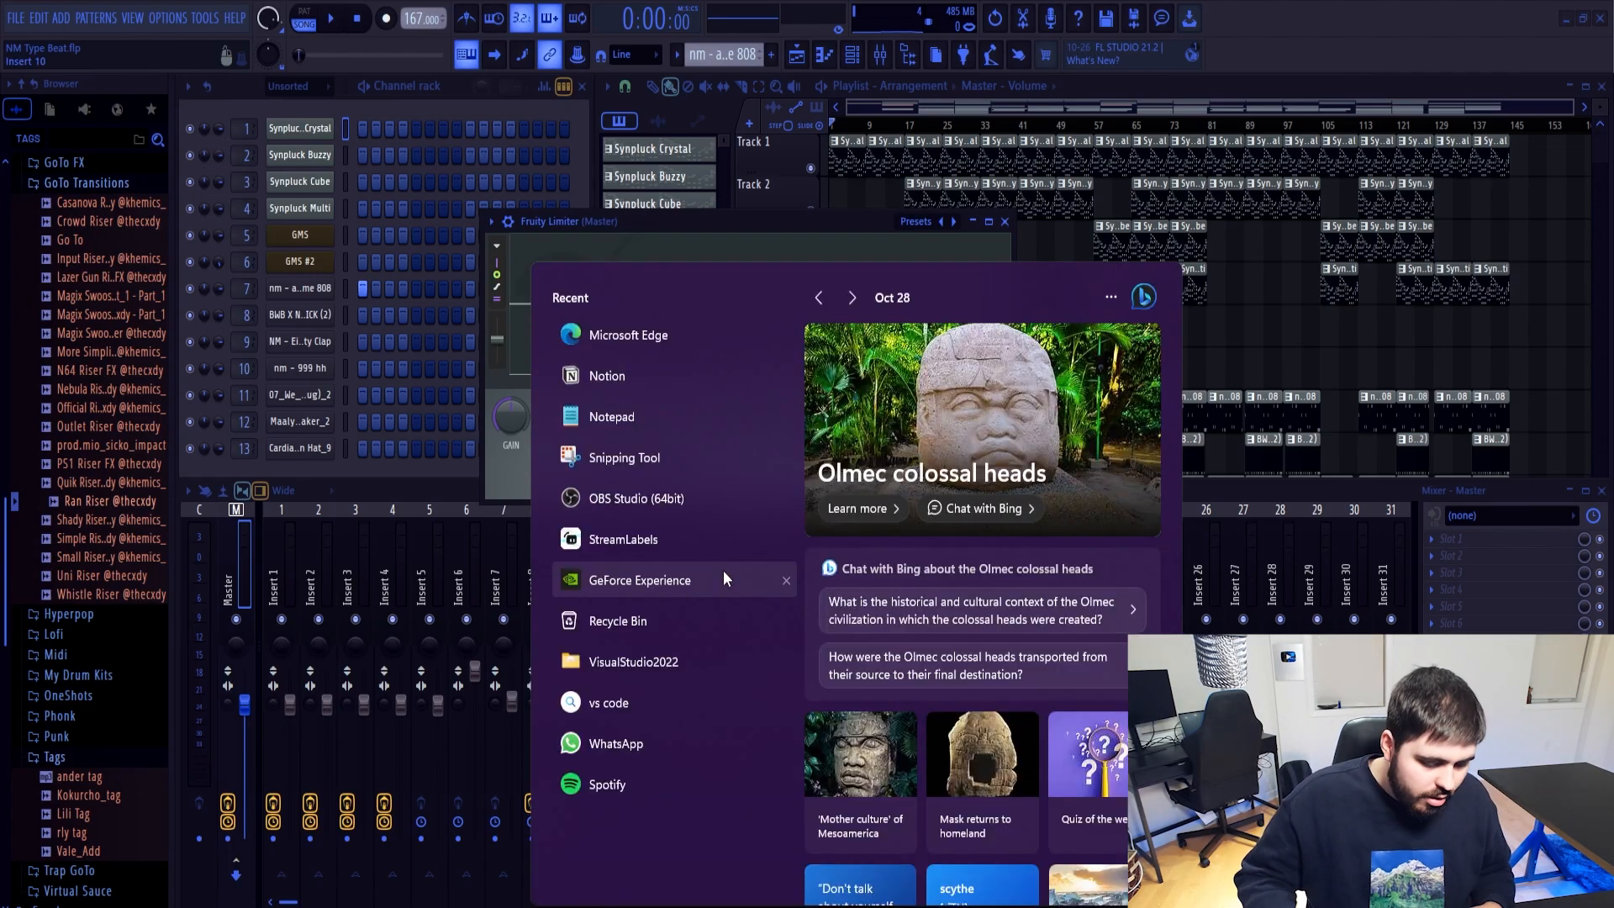
{"action": "type", "text": "paint"}
{"action": "key", "text": "Return"}
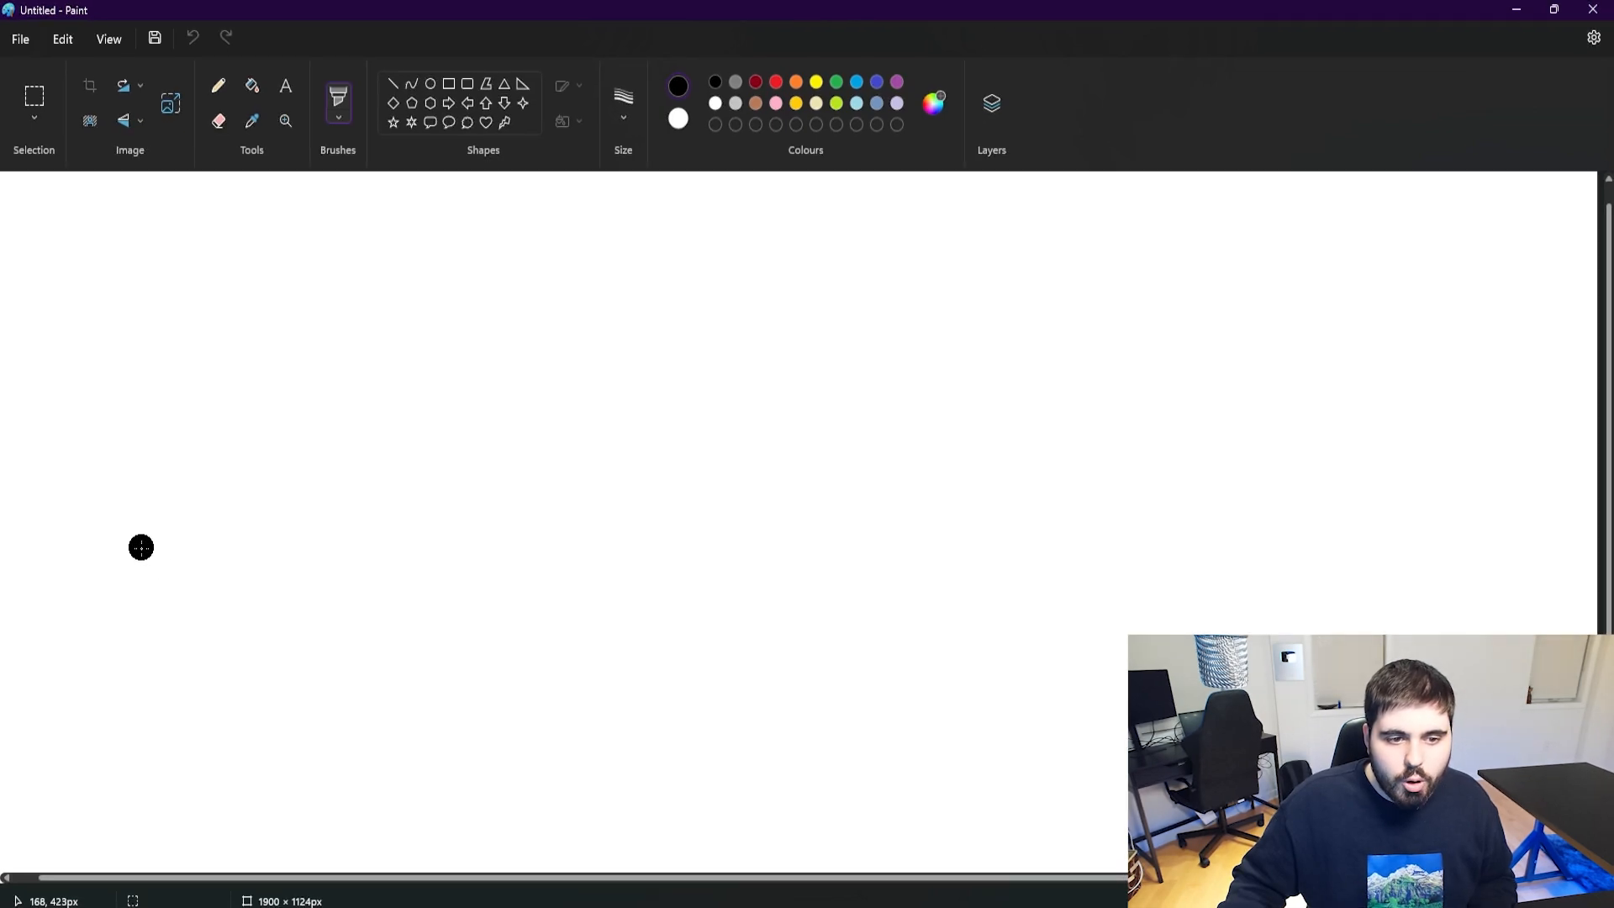
{"action": "mouse_move", "coordinate": [204, 541]}
{"action": "left_mouse_down"}
{"action": "mouse_move", "coordinate": [244, 360]}
{"action": "mouse_move", "coordinate": [416, 373]}
{"action": "mouse_move", "coordinate": [348, 334]}
{"action": "left_mouse_up"}
{"action": "mouse_move", "coordinate": [405, 401]}
{"action": "left_mouse_down"}
{"action": "mouse_move", "coordinate": [447, 536]}
{"action": "mouse_move", "coordinate": [691, 327]}
{"action": "mouse_move", "coordinate": [850, 345]}
{"action": "mouse_move", "coordinate": [840, 479]}
{"action": "mouse_move", "coordinate": [946, 553]}
{"action": "left_mouse_up"}
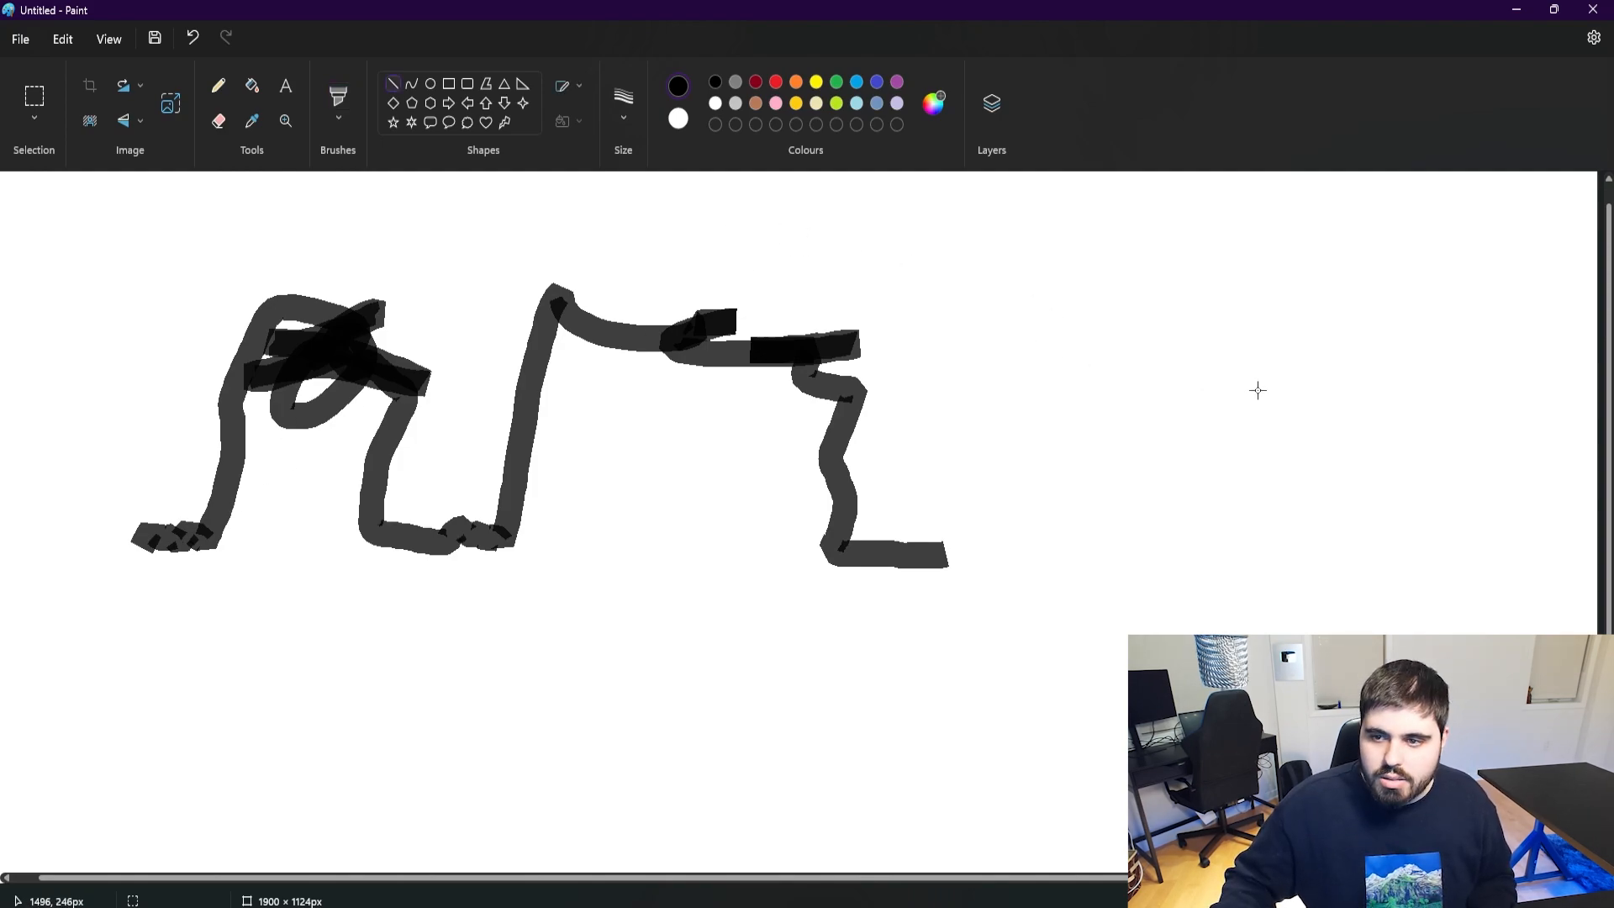
Draw a thin horizontal threshold line across the waveform and paint over the peaks above it in black, and white
{"action": "left_click_drag", "start_coordinate": [1274, 390], "coordinate": [37, 391]}
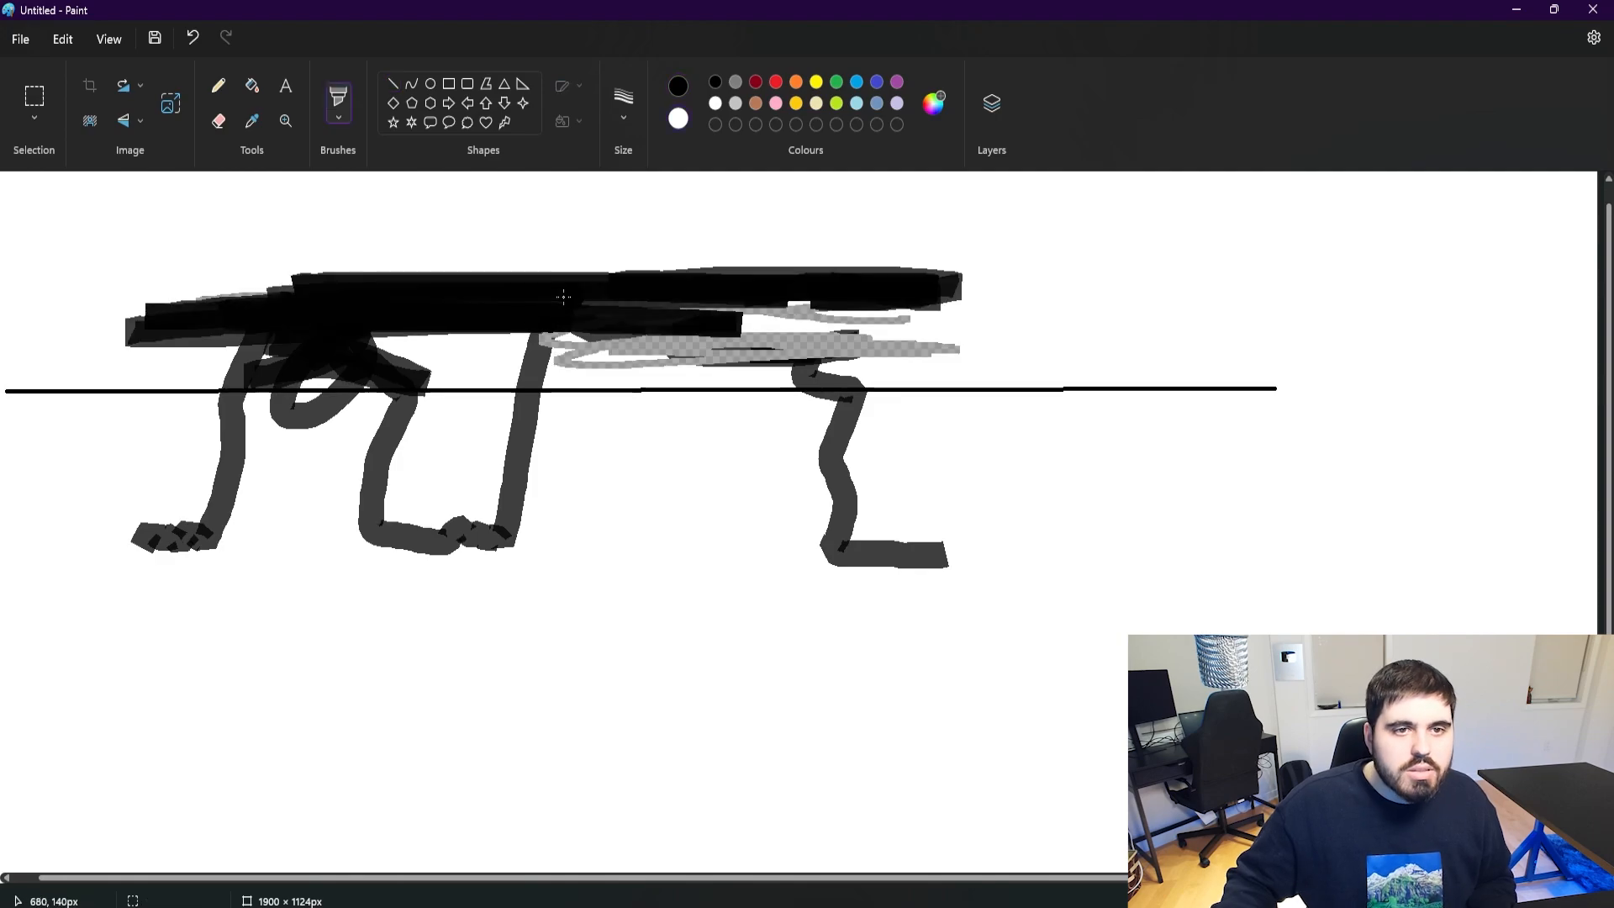
{"action": "mouse_move", "coordinate": [277, 302]}
{"action": "left_mouse_down"}
{"action": "mouse_move", "coordinate": [1084, 300]}
{"action": "mouse_move", "coordinate": [1020, 350]}
{"action": "mouse_move", "coordinate": [692, 350]}
{"action": "left_mouse_up"}
{"action": "mouse_move", "coordinate": [996, 311]}
{"action": "left_mouse_down"}
{"action": "mouse_move", "coordinate": [574, 312]}
{"action": "mouse_move", "coordinate": [409, 279]}
{"action": "mouse_move", "coordinate": [375, 296]}
{"action": "mouse_move", "coordinate": [198, 297]}
{"action": "mouse_move", "coordinate": [401, 296]}
{"action": "left_mouse_up"}
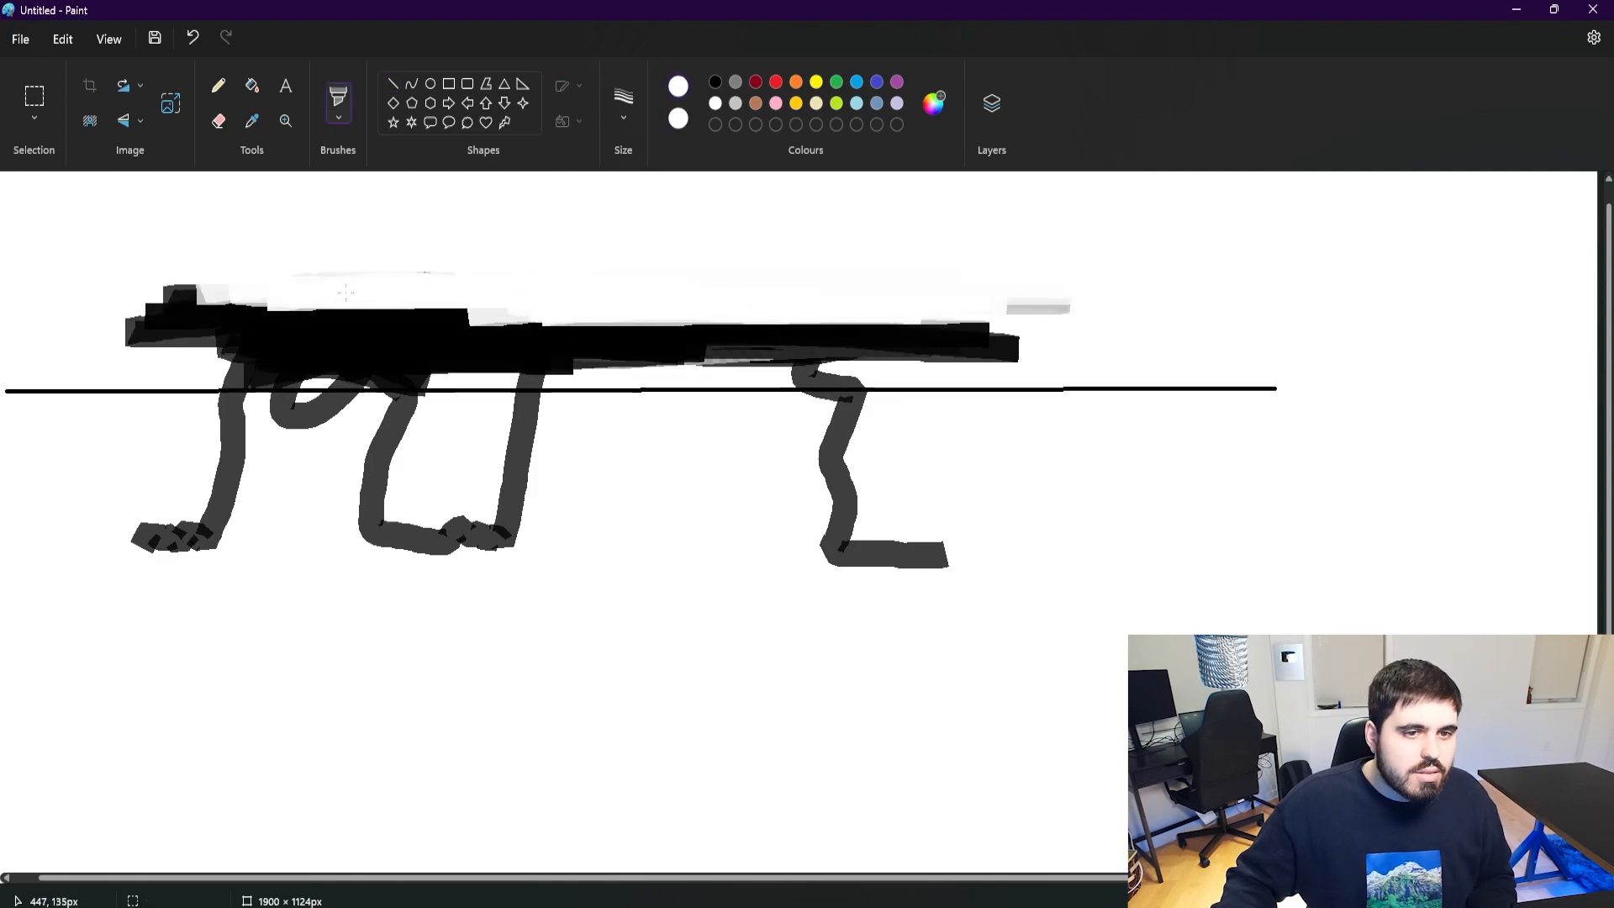
{"action": "mouse_move", "coordinate": [296, 280]}
{"action": "left_mouse_down"}
{"action": "mouse_move", "coordinate": [168, 307]}
{"action": "mouse_move", "coordinate": [152, 341]}
{"action": "mouse_move", "coordinate": [717, 266]}
{"action": "left_mouse_up"}
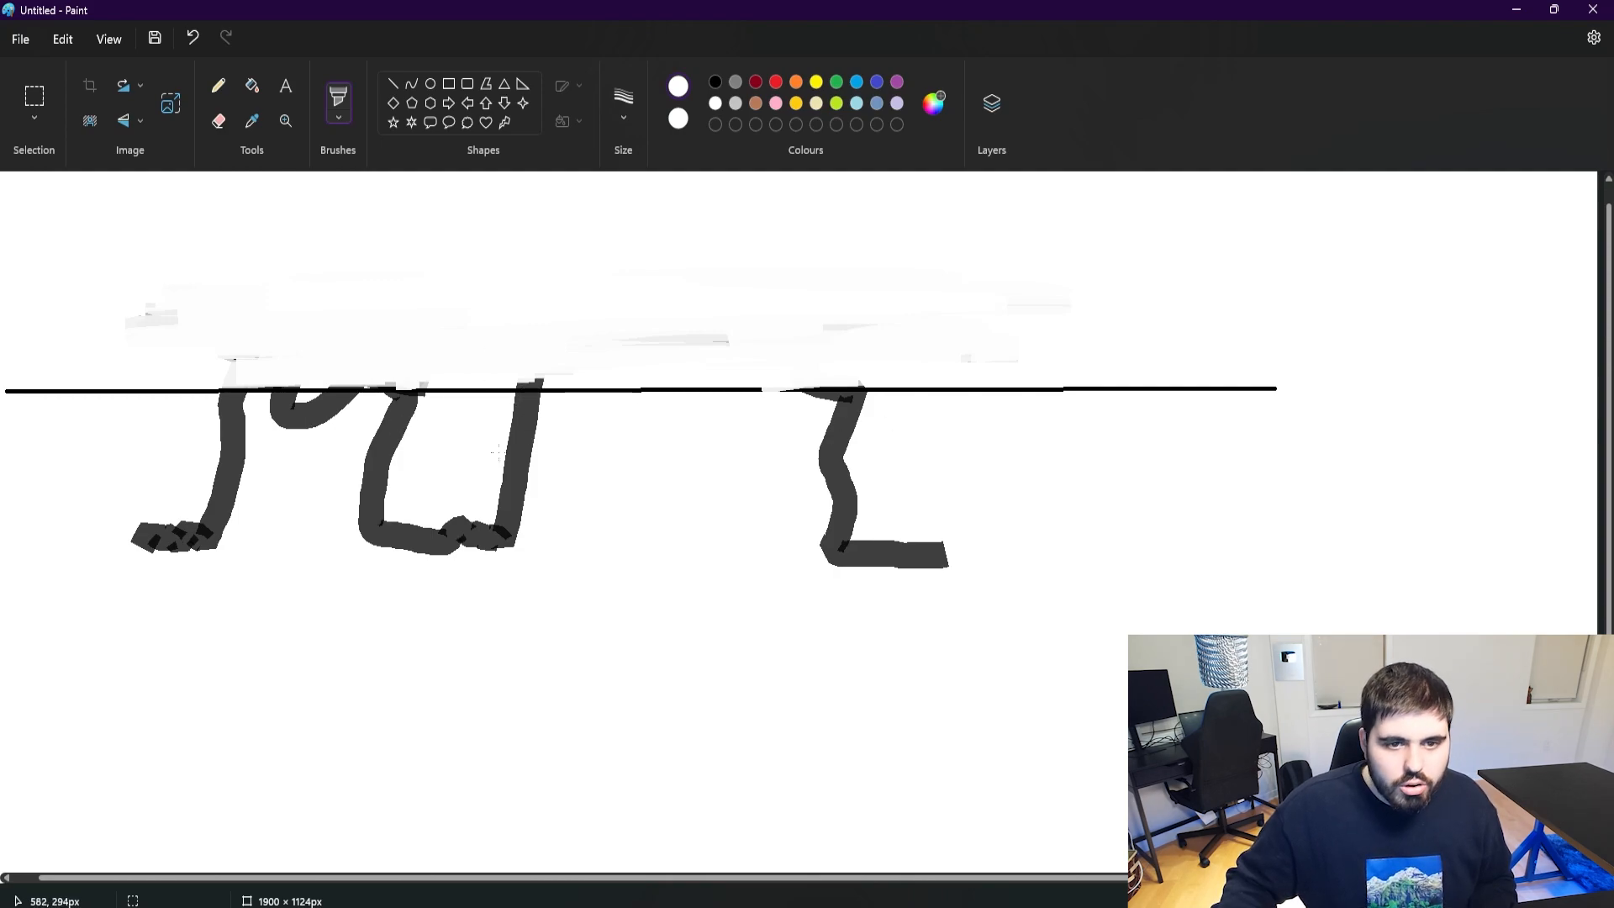
Undo the threshold line and the overpainted peaks, and add a boxed label reading SOFTCLIPPER WOOHOO beside the waveform
{"action": "left_click", "coordinate": [195, 38]}
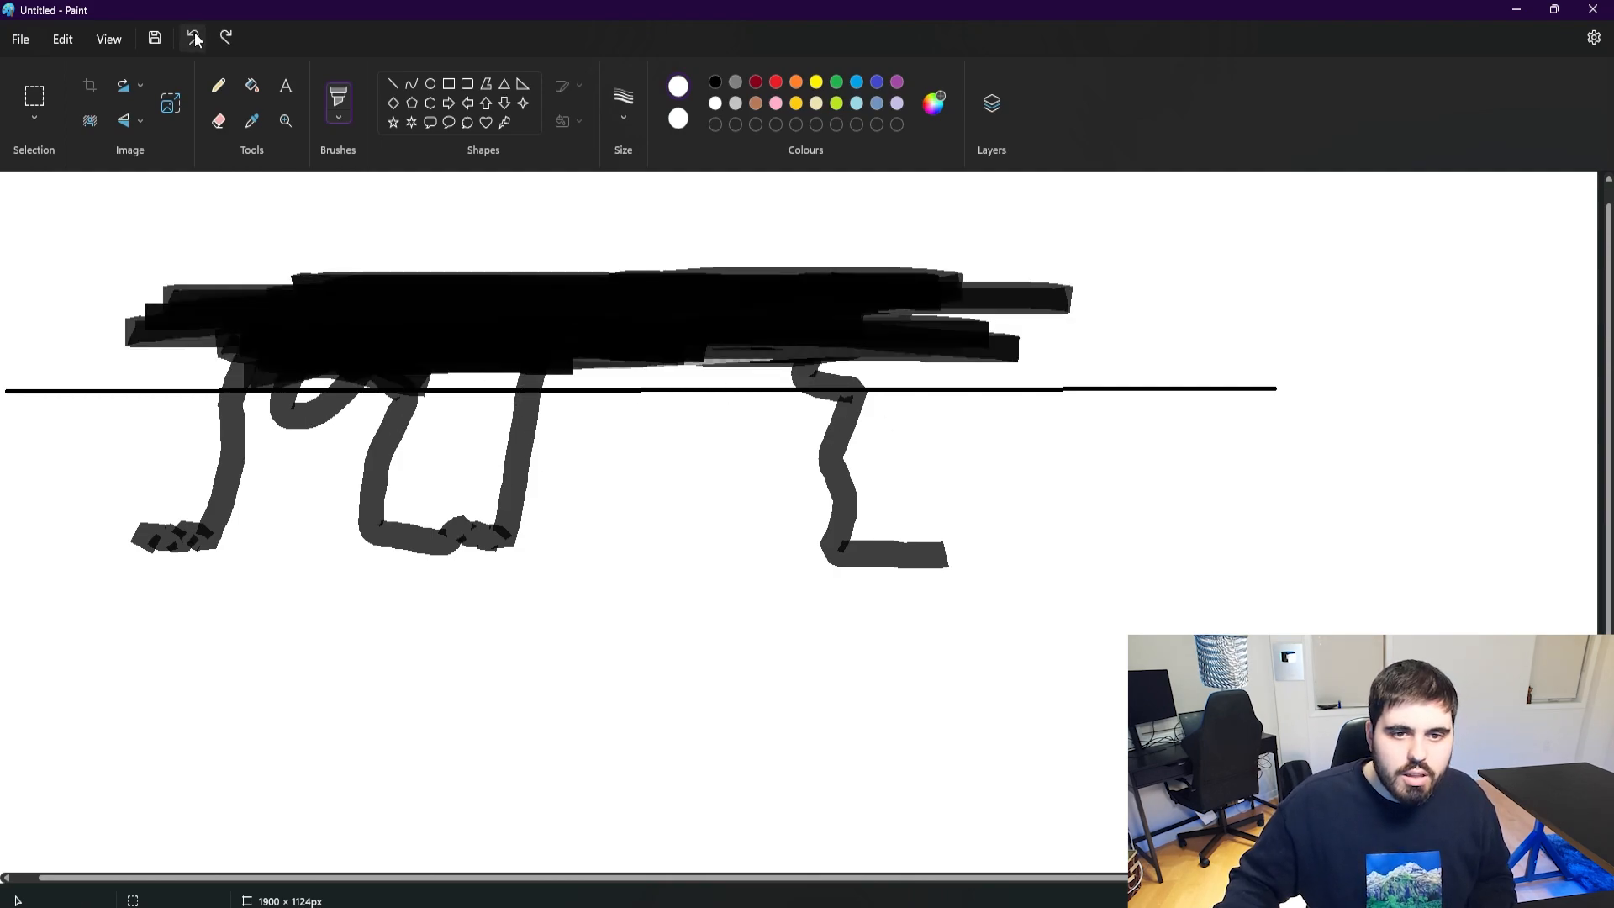
{"action": "left_click", "coordinate": [194, 39]}
{"action": "left_click", "coordinate": [194, 38]}
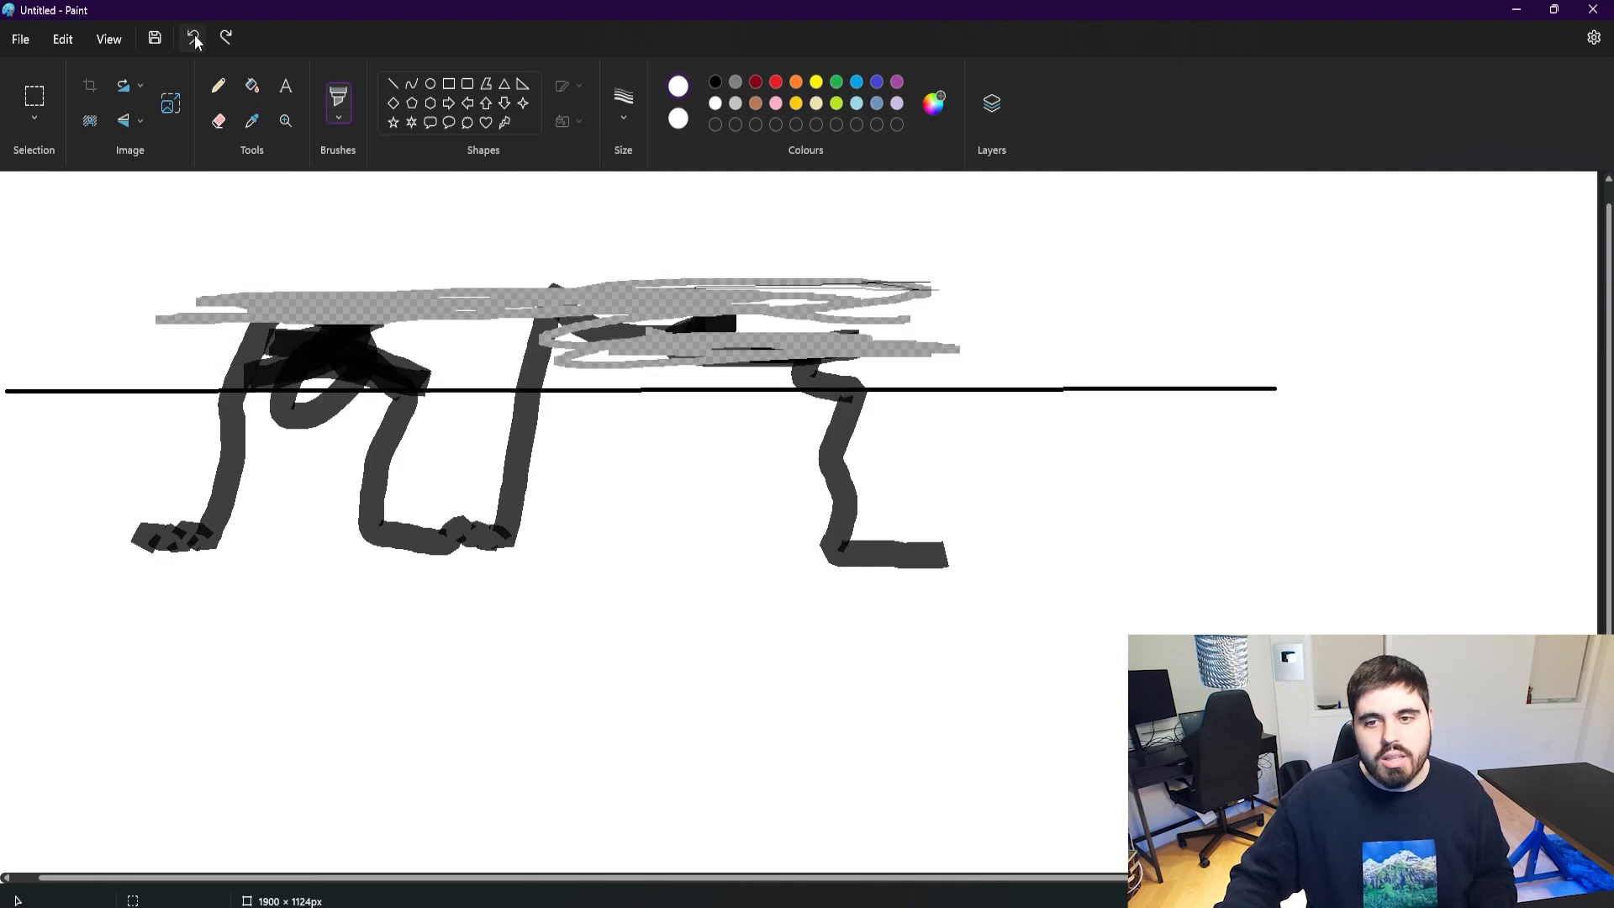
{"action": "left_click", "coordinate": [194, 38]}
{"action": "left_click", "coordinate": [194, 38]}
{"action": "left_click", "coordinate": [194, 40]}
{"action": "left_click", "coordinate": [194, 40]}
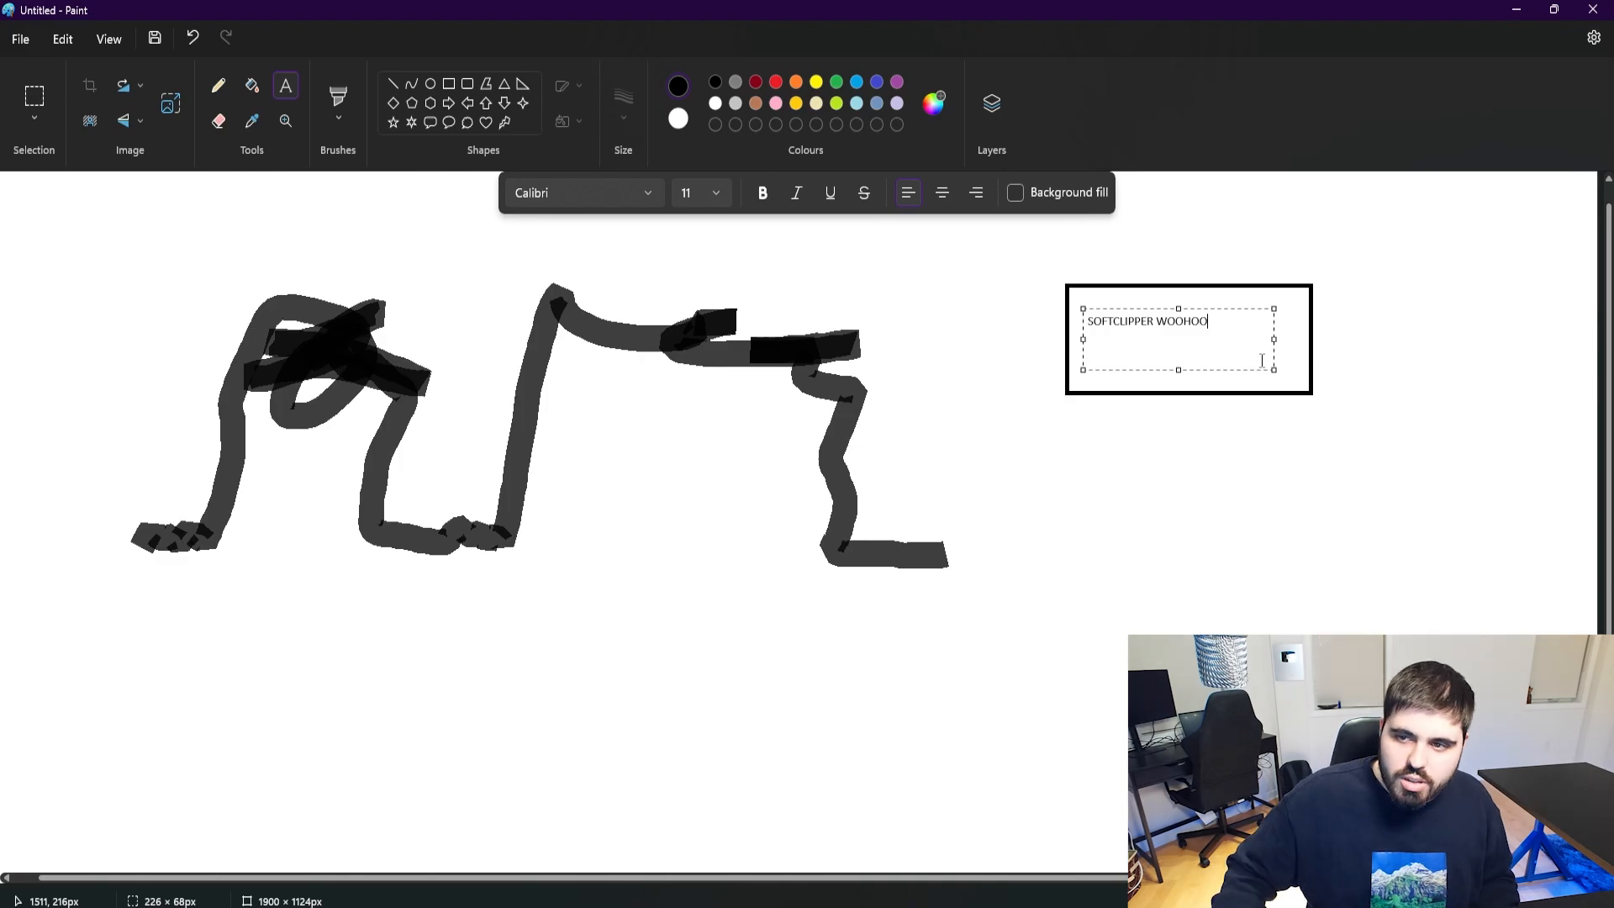
With the Marker brush, draw a flat-topped waveform below the first one and white out the original's peaks above a horizontal line
{"action": "left_click", "coordinate": [341, 119]}
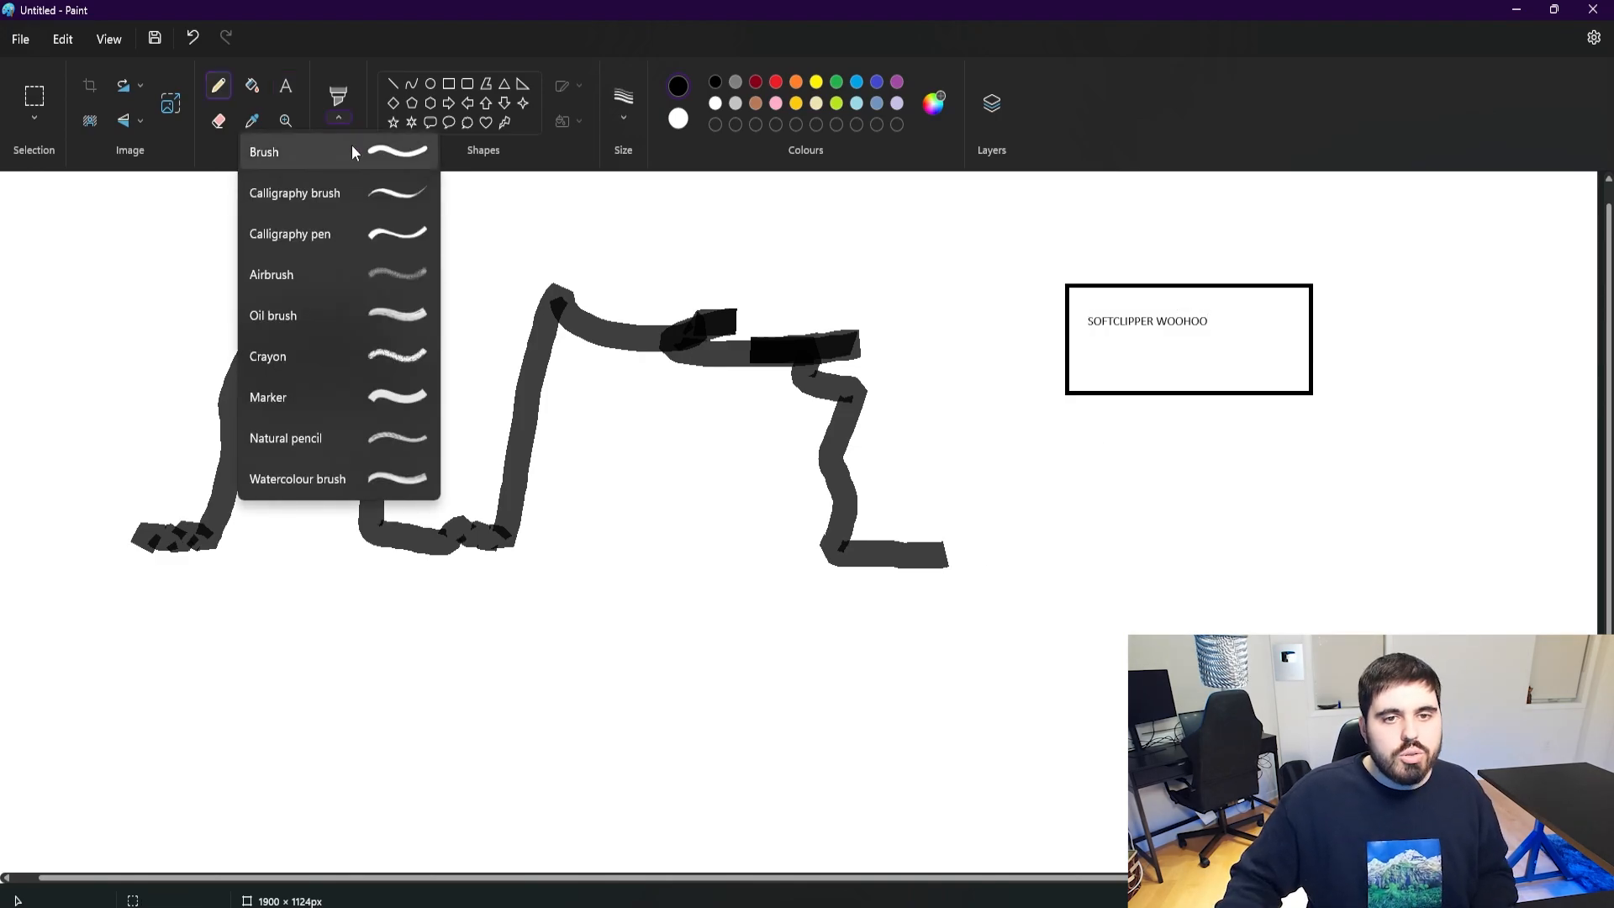
{"action": "left_click", "coordinate": [268, 397]}
{"action": "left_click_drag", "start_coordinate": [252, 374], "coordinate": [382, 306]}
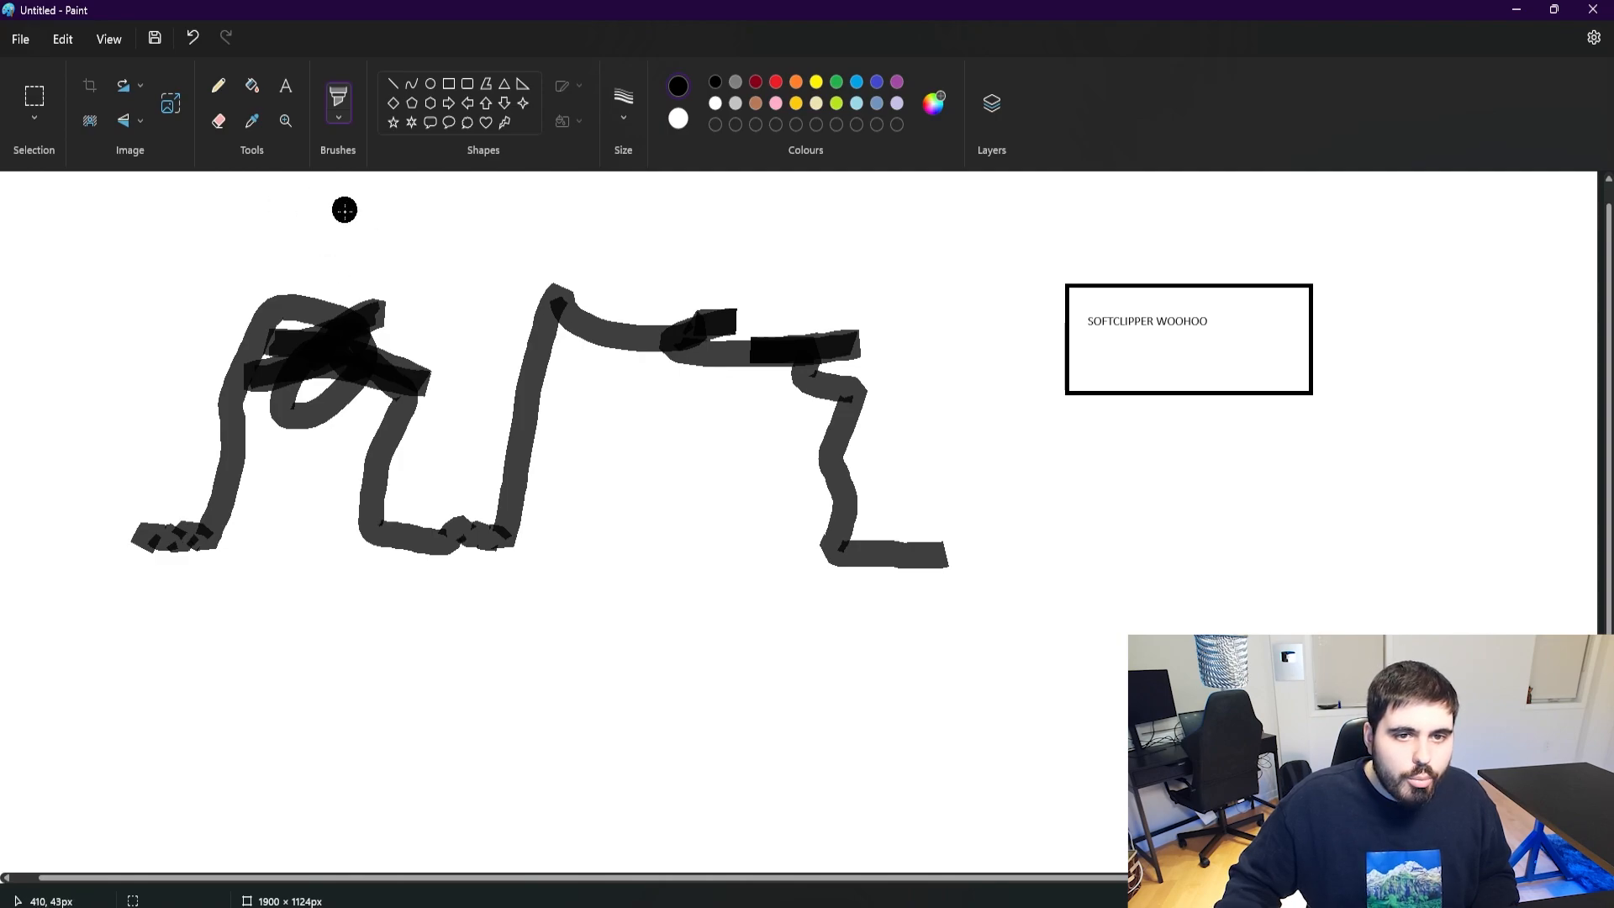
{"action": "left_click_drag", "start_coordinate": [344, 210], "coordinate": [337, 269]}
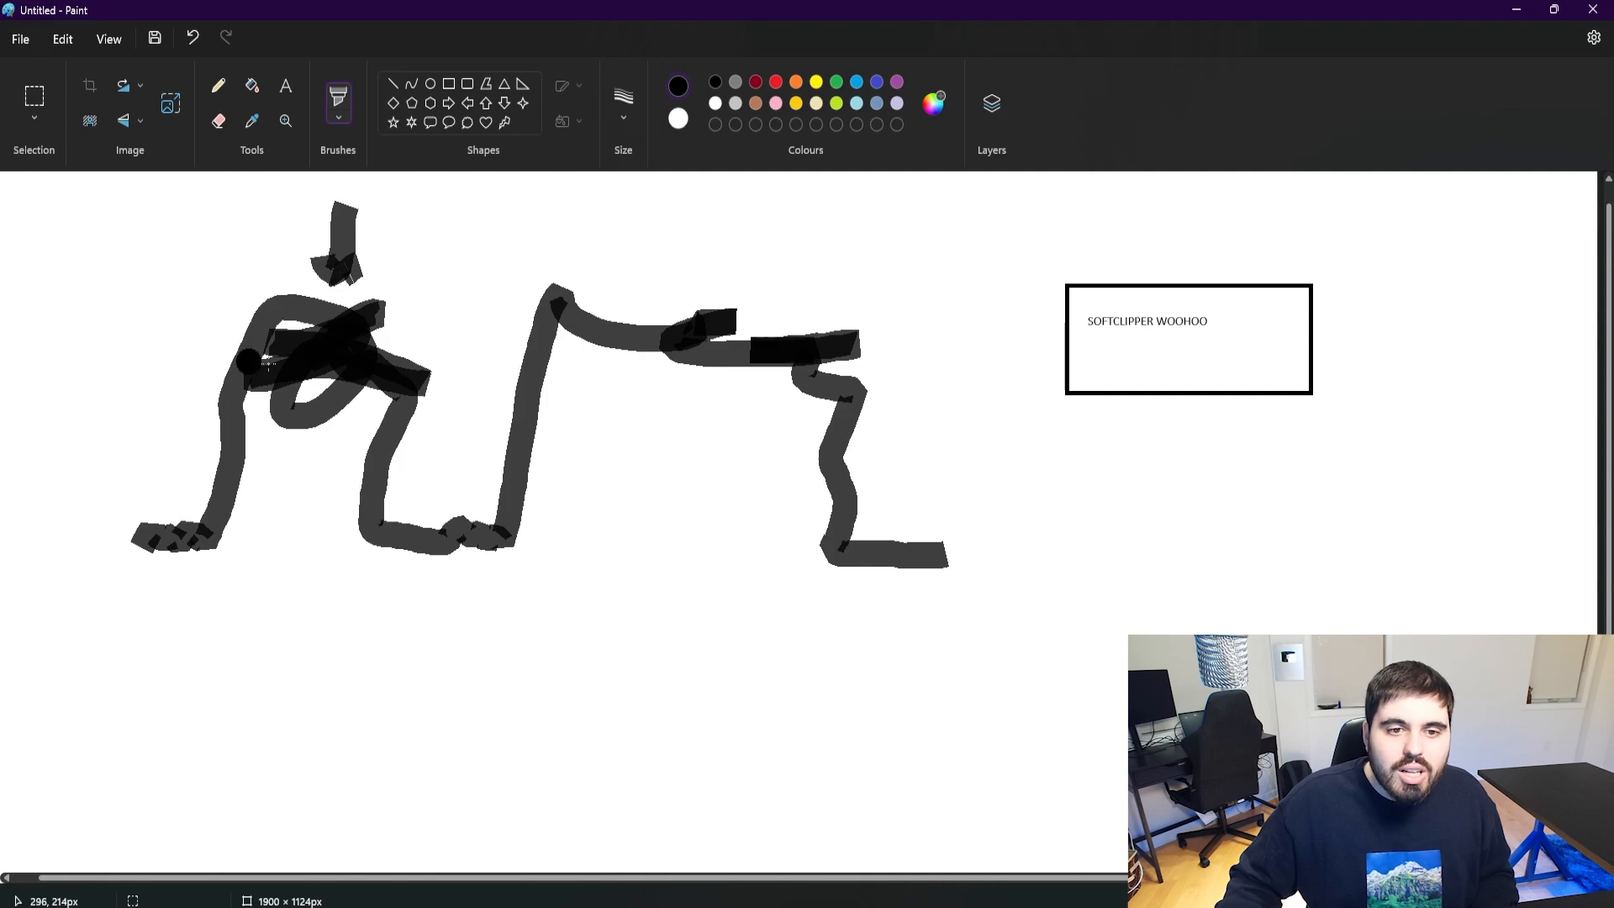
{"action": "mouse_move", "coordinate": [136, 755]}
{"action": "left_mouse_down"}
{"action": "mouse_move", "coordinate": [286, 647]}
{"action": "mouse_move", "coordinate": [330, 648]}
{"action": "mouse_move", "coordinate": [370, 756]}
{"action": "mouse_move", "coordinate": [542, 643]}
{"action": "mouse_move", "coordinate": [584, 666]}
{"action": "left_mouse_up"}
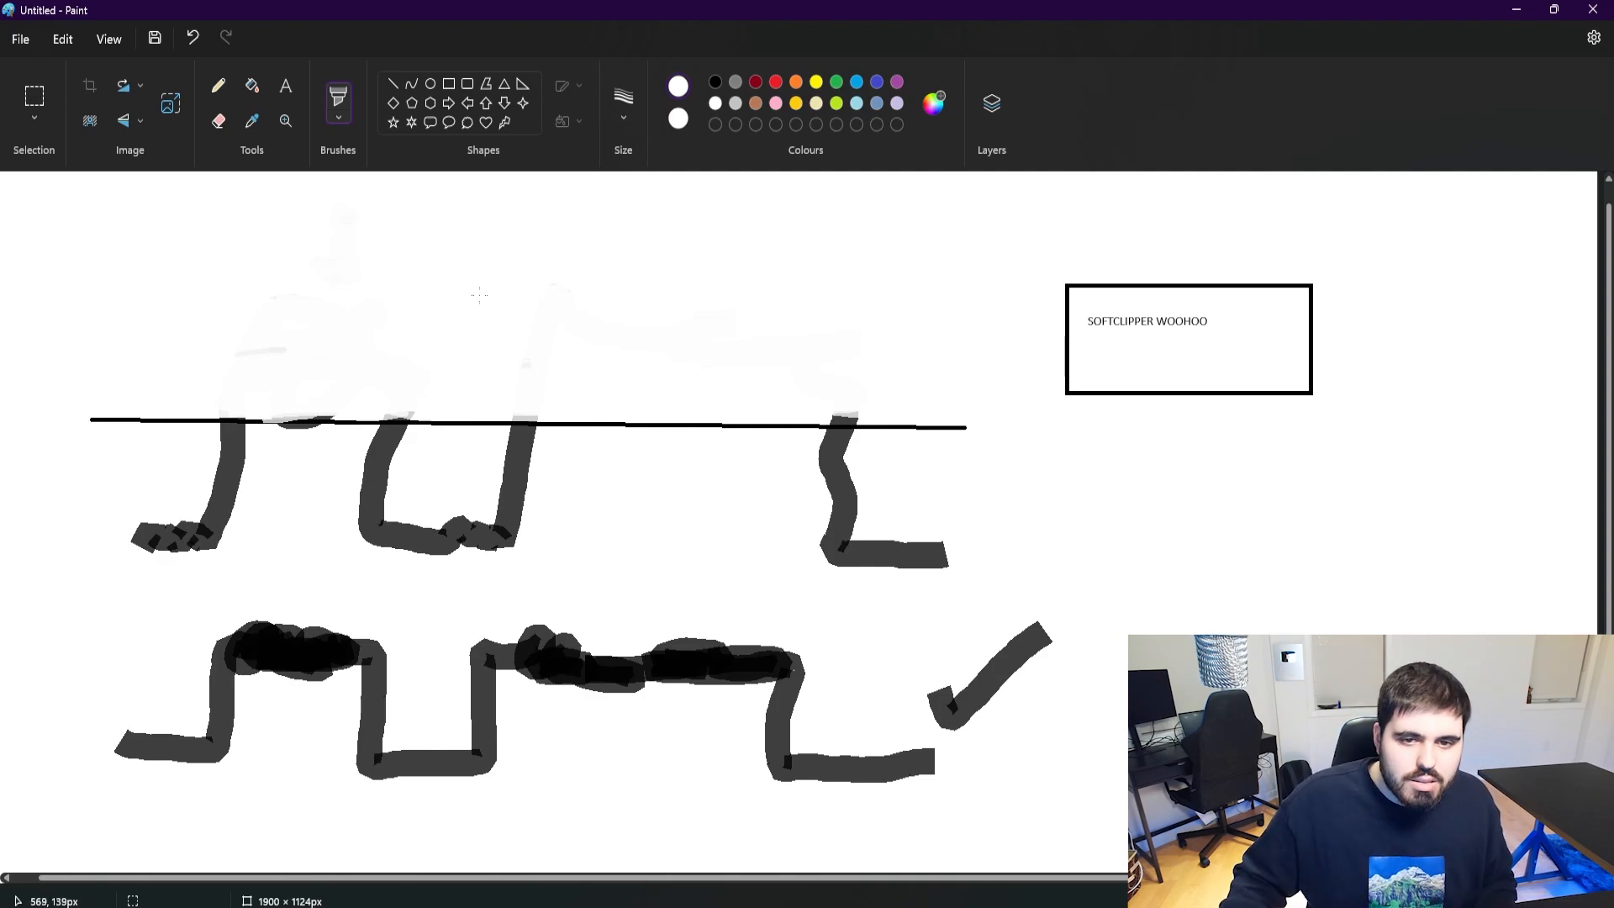
Switch back to the NM Type Beat project in FL Studio and close the Master track's Fruity Limiter
{"action": "left_click", "coordinate": [1517, 13]}
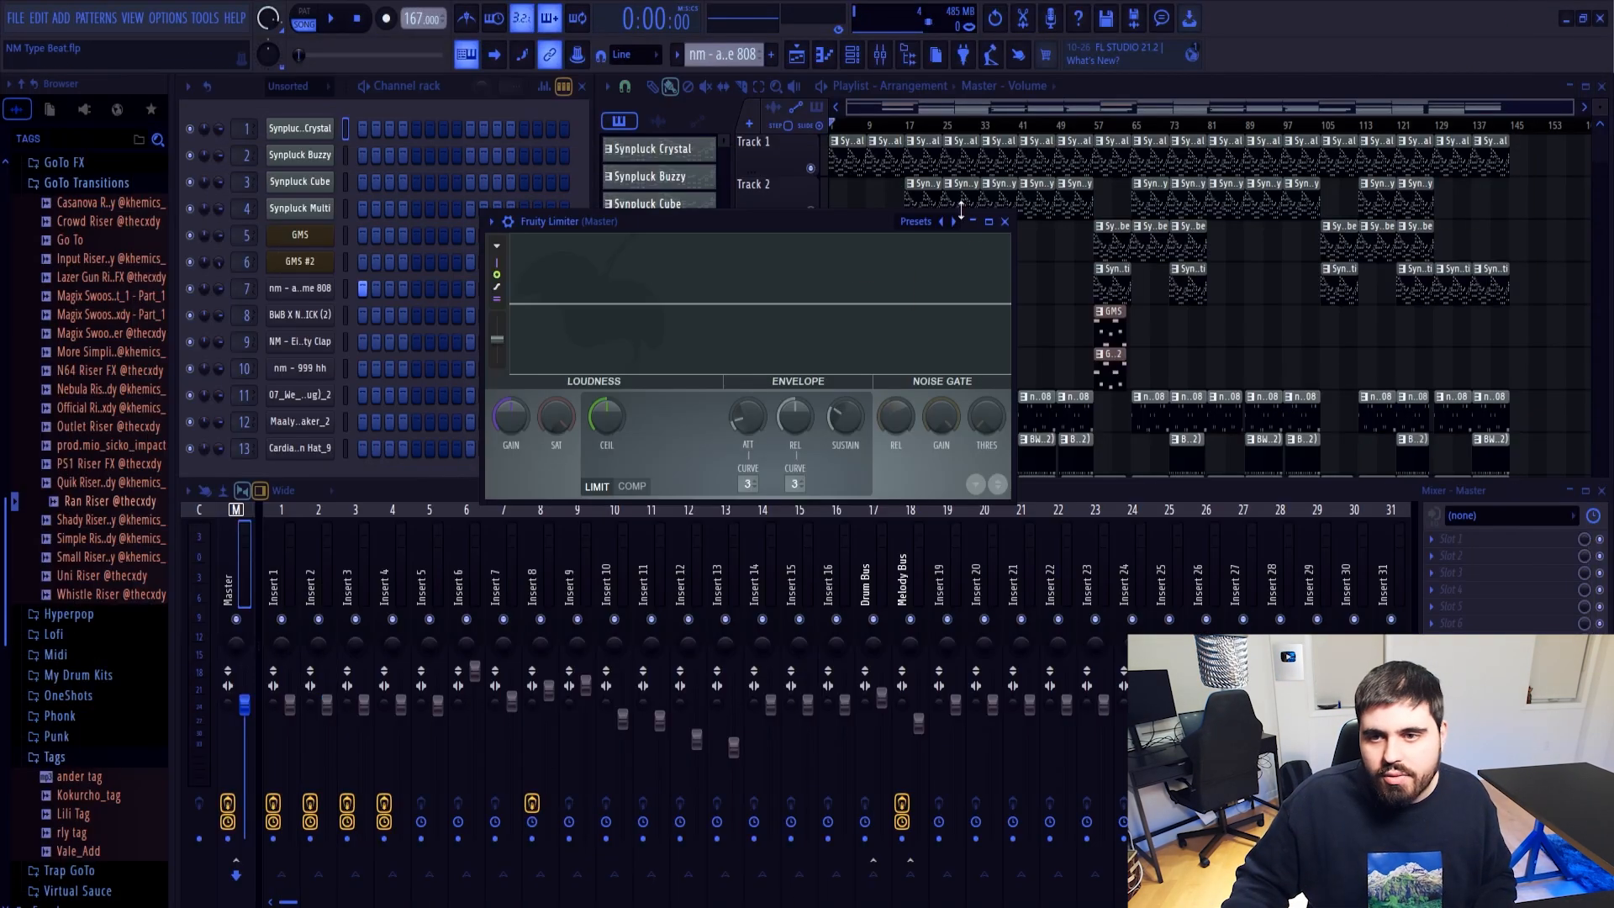
{"action": "left_click_drag", "start_coordinate": [844, 222], "coordinate": [761, 179]}
{"action": "left_click", "coordinate": [922, 179]}
{"action": "left_click", "coordinate": [1433, 539]}
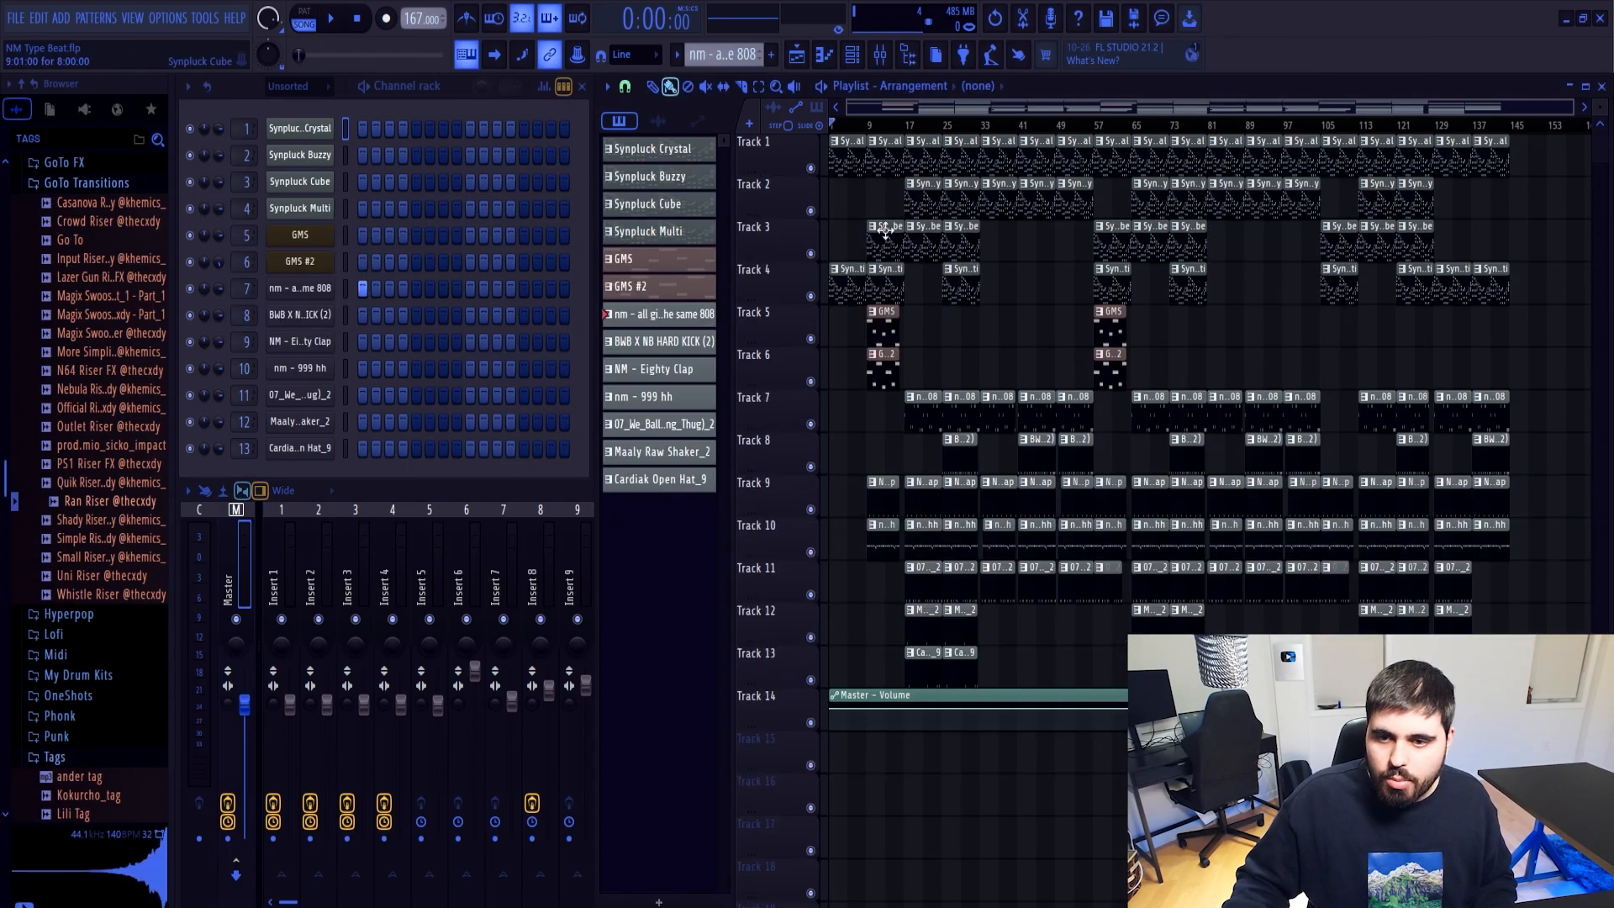
Open the Synpluck Crystal pattern from Track 1 in the piano roll and look through its notes
{"action": "left_click", "coordinate": [898, 126]}
{"action": "left_click", "coordinate": [889, 126]}
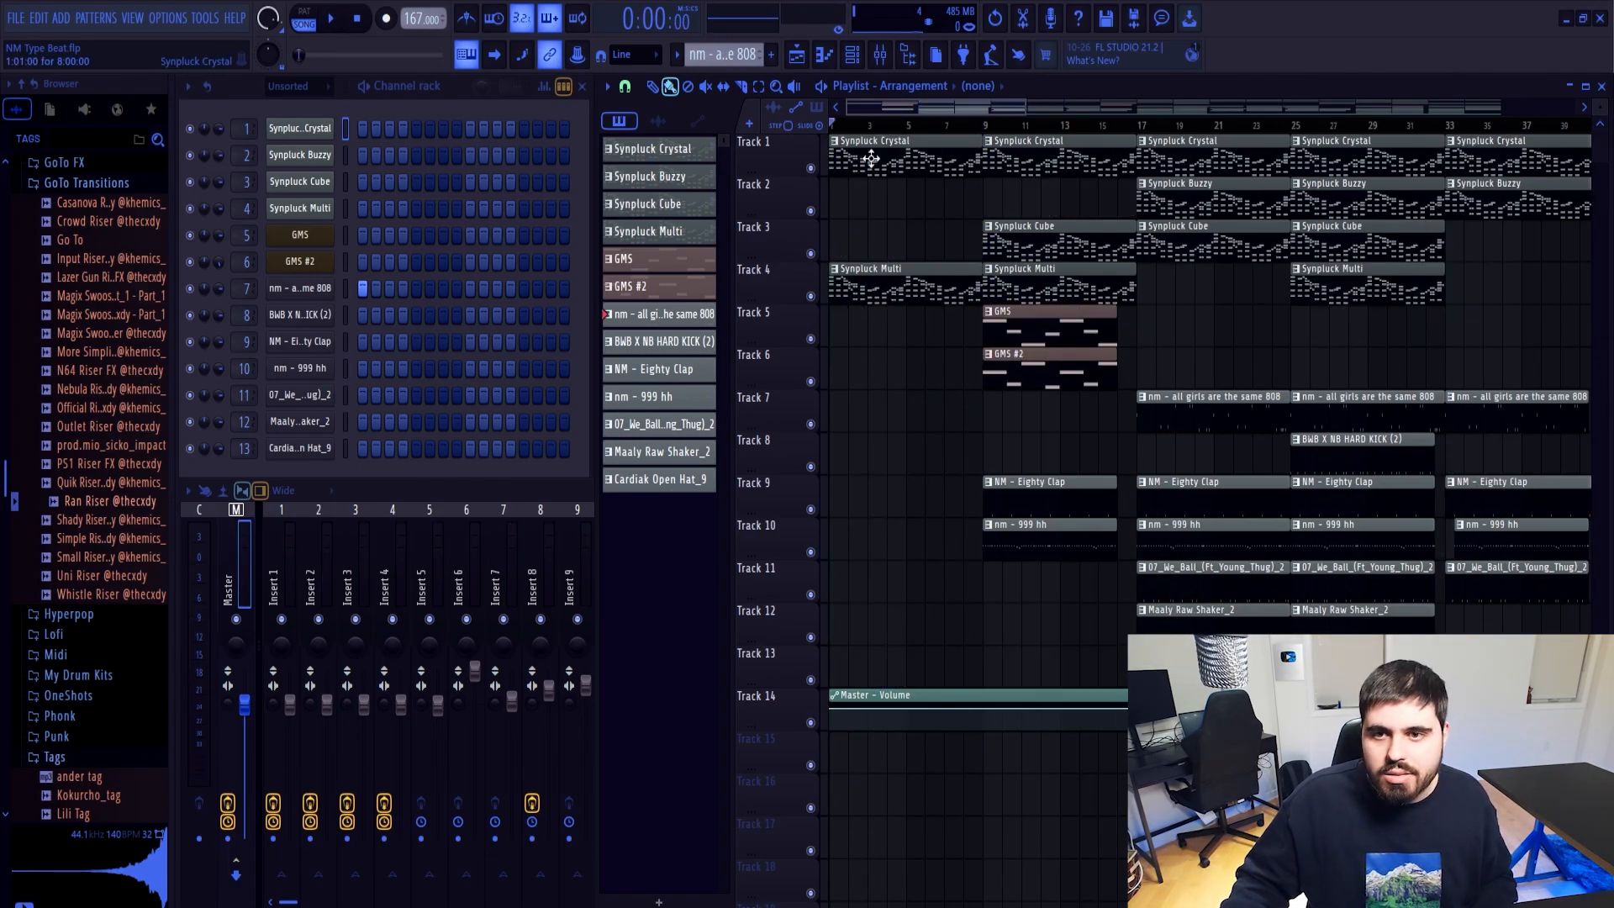
{"action": "left_click", "coordinate": [871, 158]}
{"action": "left_click", "coordinate": [405, 133]}
{"action": "scroll", "coordinate": [556, 298], "scroll_direction": "down", "scroll_amount": 4}
{"action": "scroll", "coordinate": [715, 294], "scroll_direction": "down", "scroll_amount": 4}
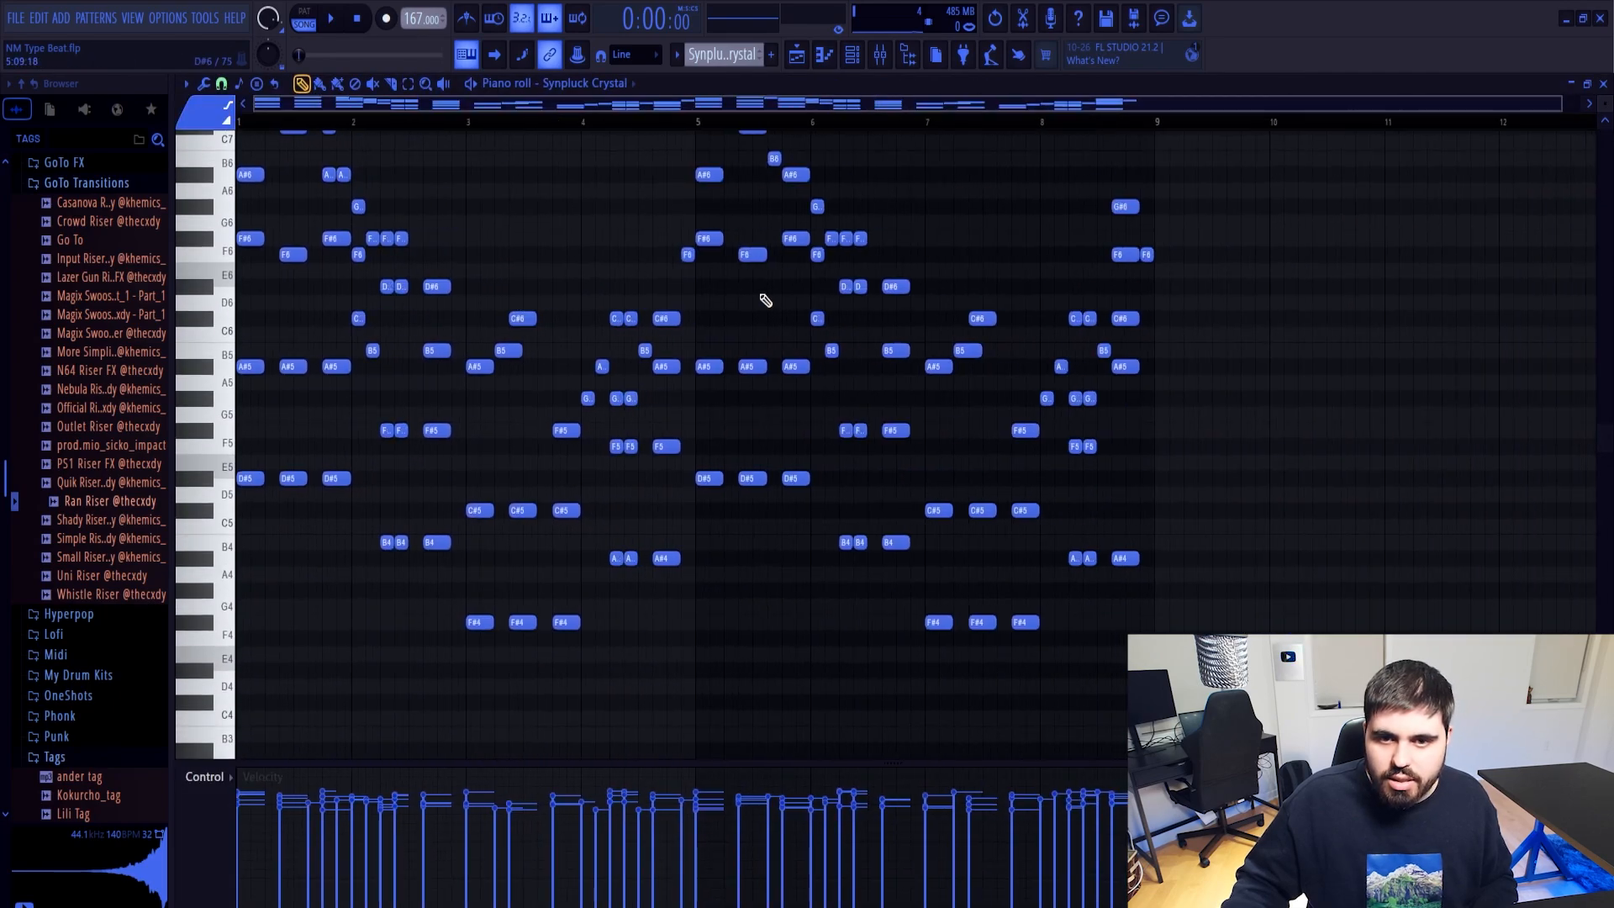
{"action": "scroll", "coordinate": [764, 303], "scroll_direction": "up", "scroll_amount": 3}
Look at the FLEX instrument on the Synpluck Crystal channel and reopen the channel's notes in the piano roll
{"action": "left_click", "coordinate": [1603, 84]}
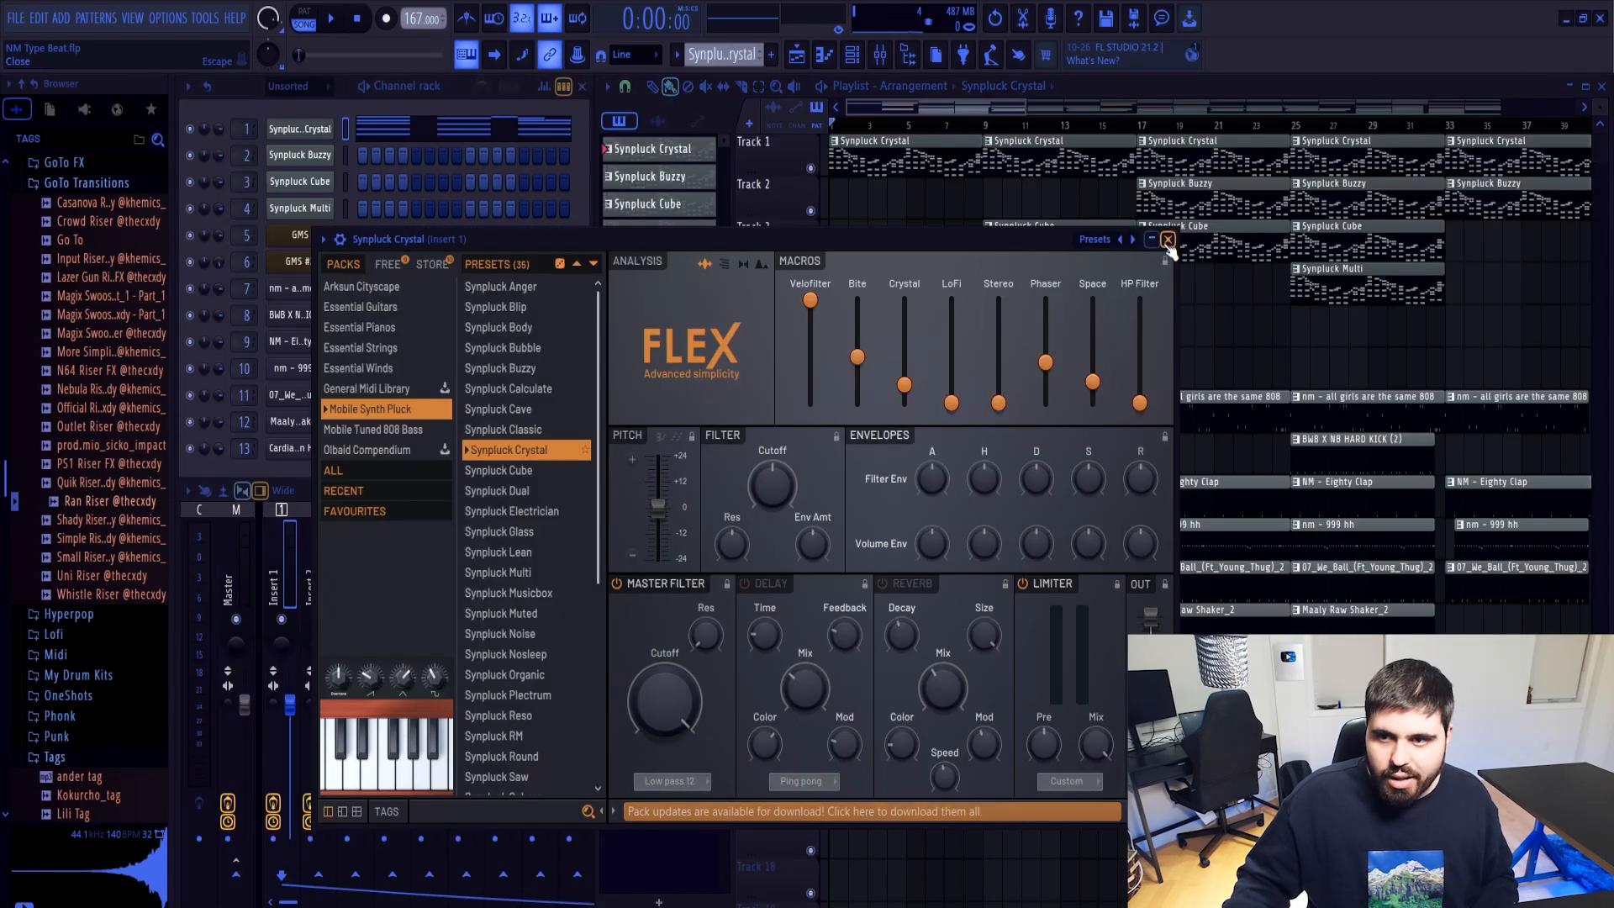
{"action": "left_click", "coordinate": [1168, 240]}
{"action": "left_click", "coordinate": [432, 132]}
{"action": "scroll", "coordinate": [450, 174], "scroll_direction": "down", "scroll_amount": 3}
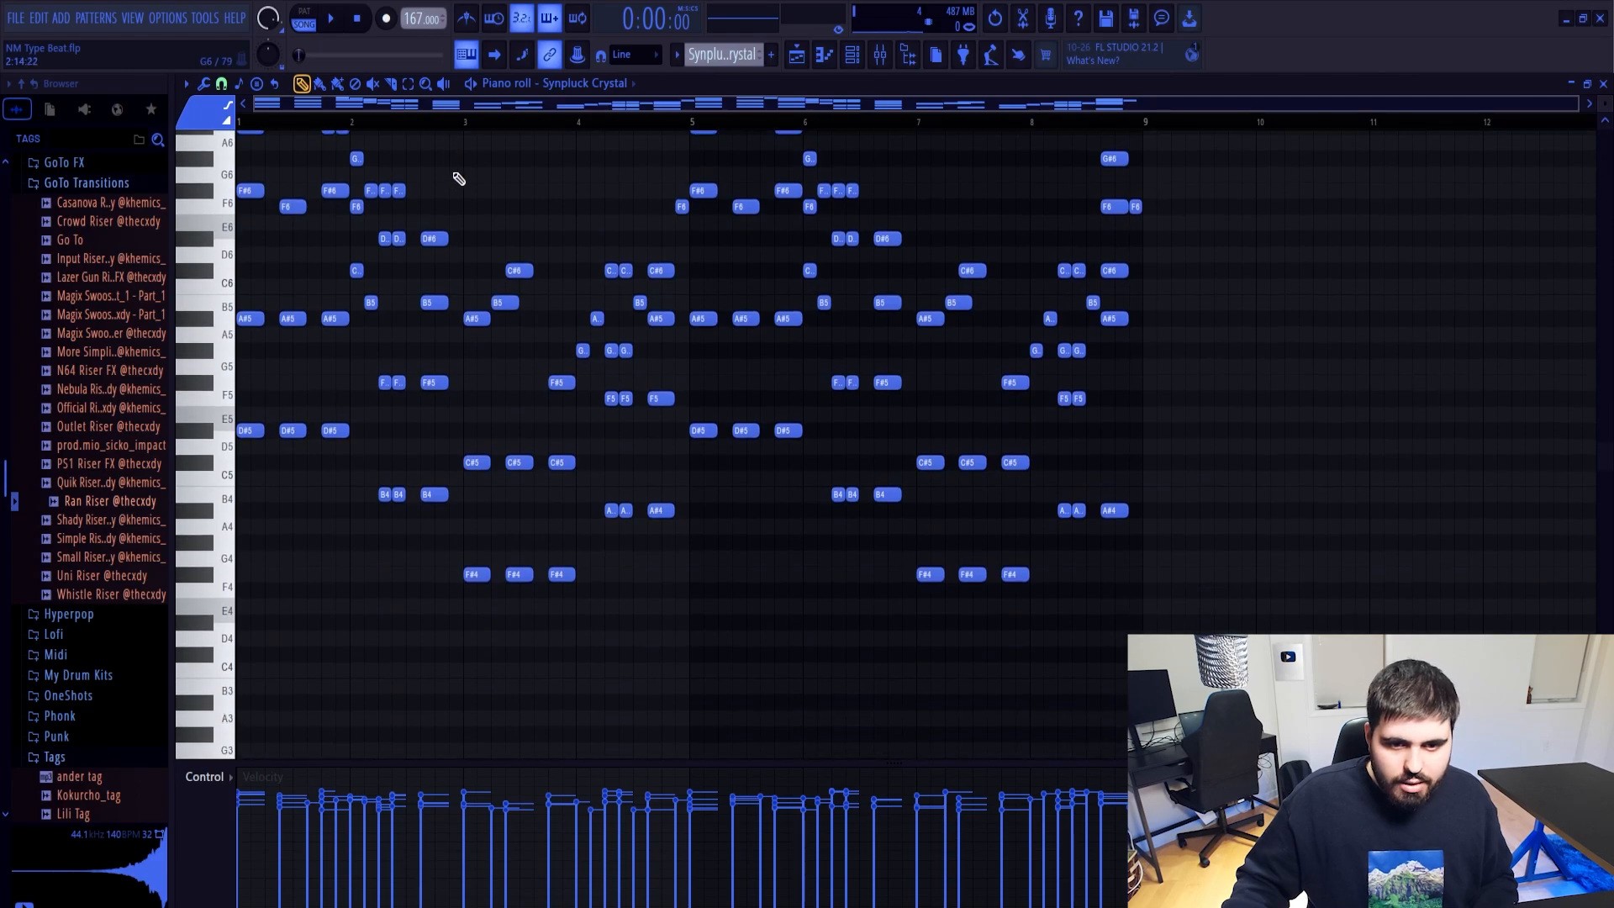
Transpose all the Synpluck Crystal notes down one octave while listening to the playback
{"action": "key", "text": "ctrl+a"}
{"action": "key", "text": "space"}
{"action": "key", "text": "ctrl+Down"}
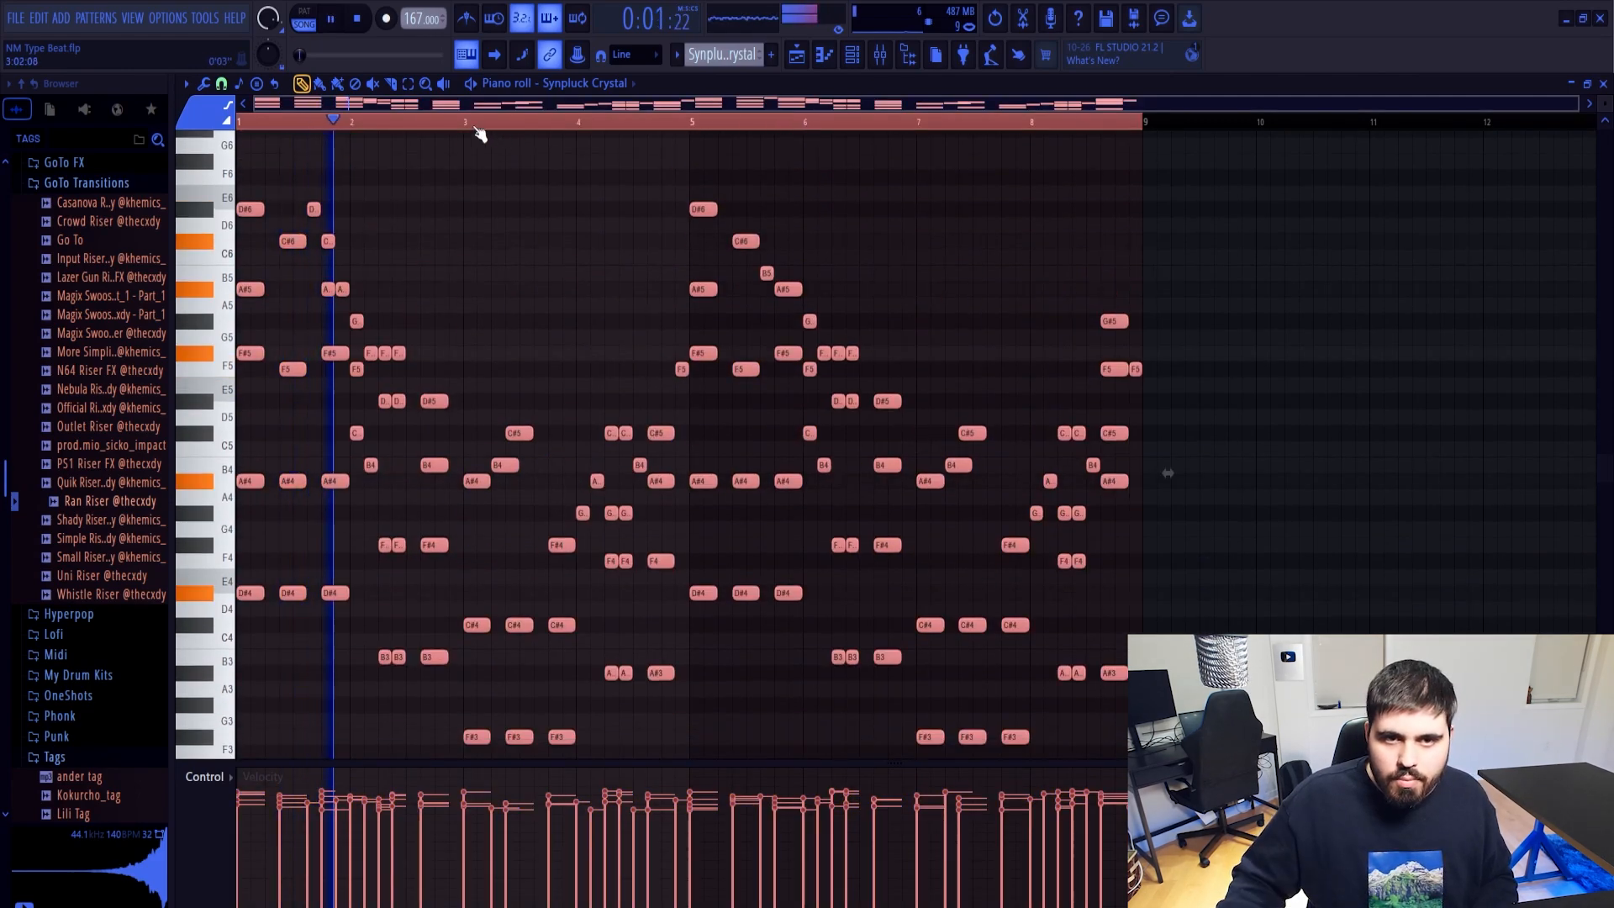
{"action": "key", "text": "ctrl+d"}
{"action": "key", "text": "space"}
Simplify the Synpluck Crystal melody in bars 1 and 2 by removing doubled notes and merging repeated chord hits, adding C#5 and A#4 passing notes
{"action": "scroll", "coordinate": [403, 252], "scroll_direction": "up", "scroll_amount": 2}
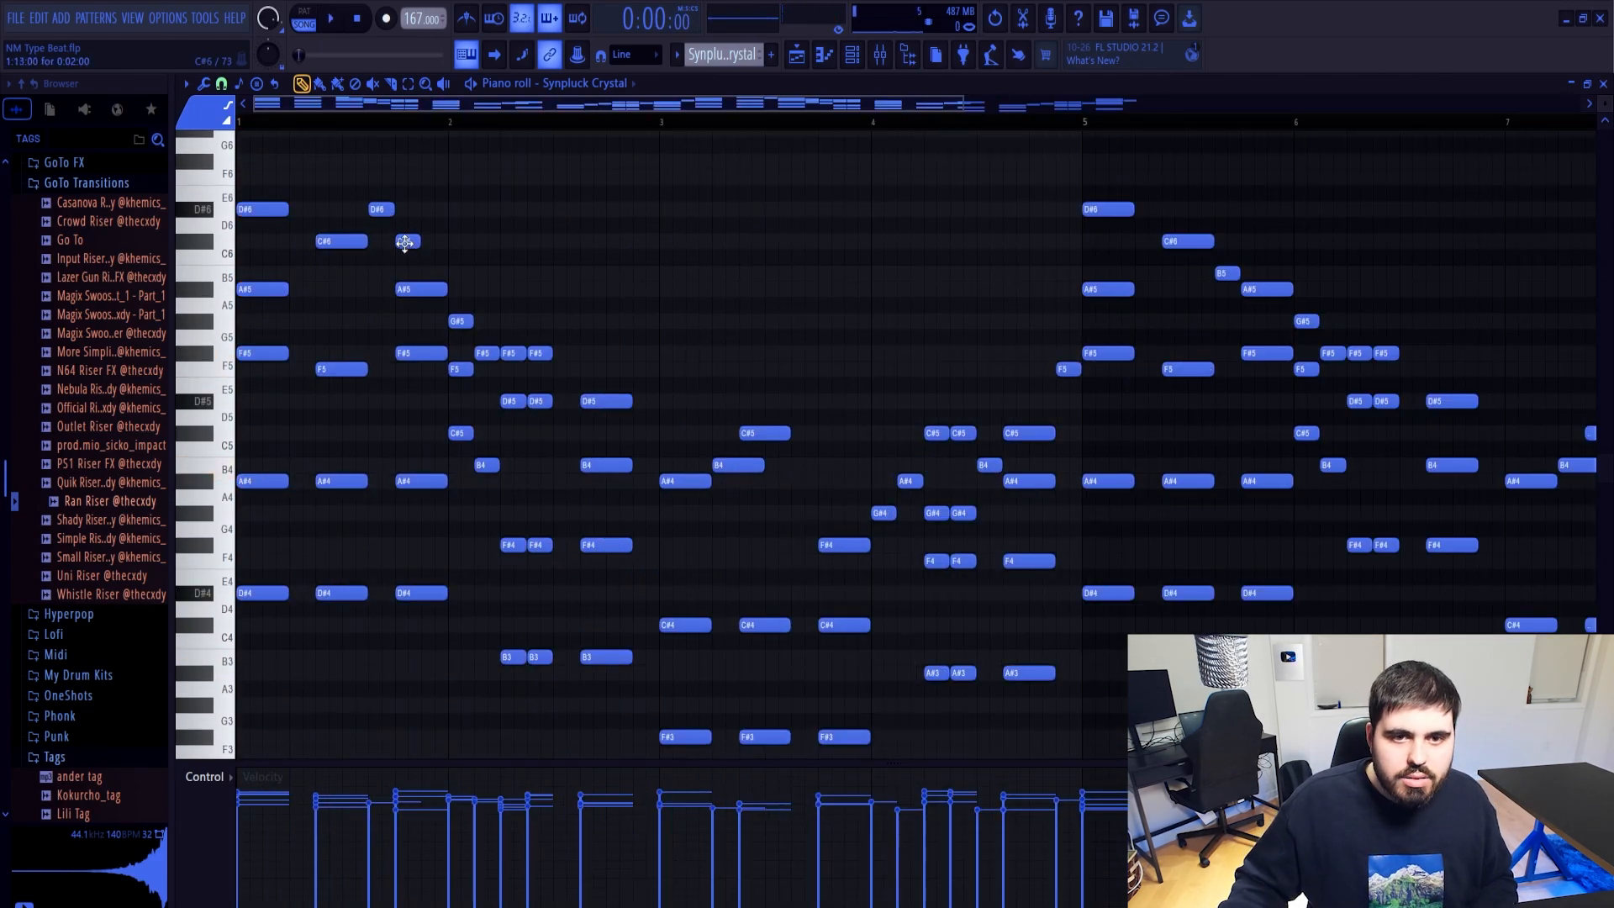
{"action": "scroll", "coordinate": [405, 243], "scroll_direction": "down", "scroll_amount": 1}
{"action": "key", "text": "space"}
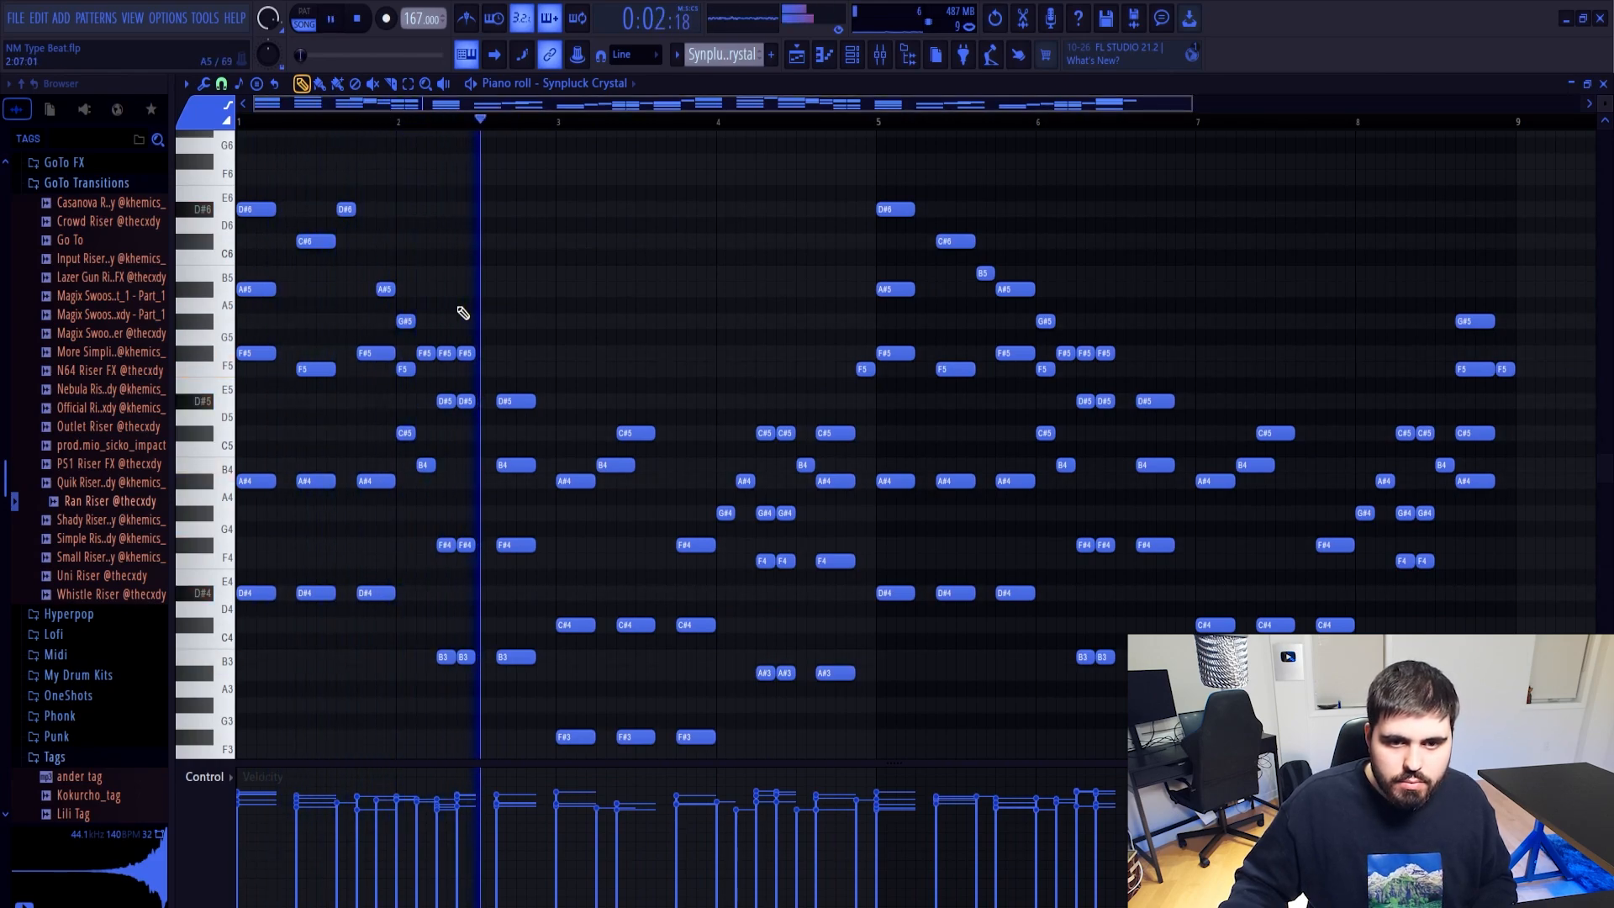
{"action": "key", "text": "space"}
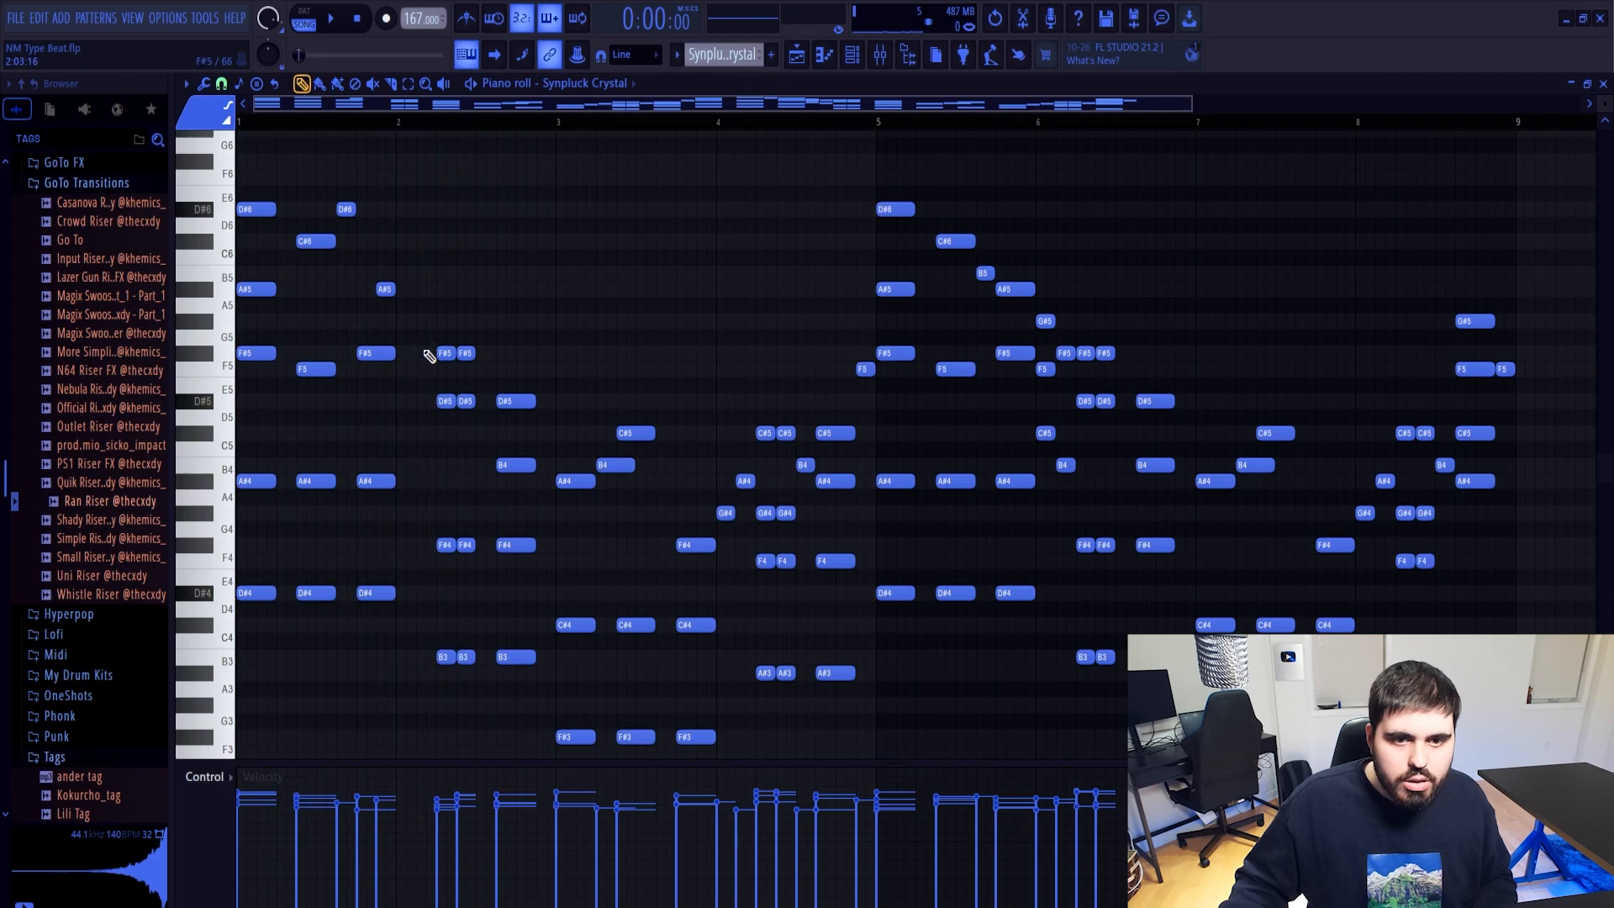
{"action": "scroll", "coordinate": [430, 356], "scroll_direction": "up", "scroll_amount": 2}
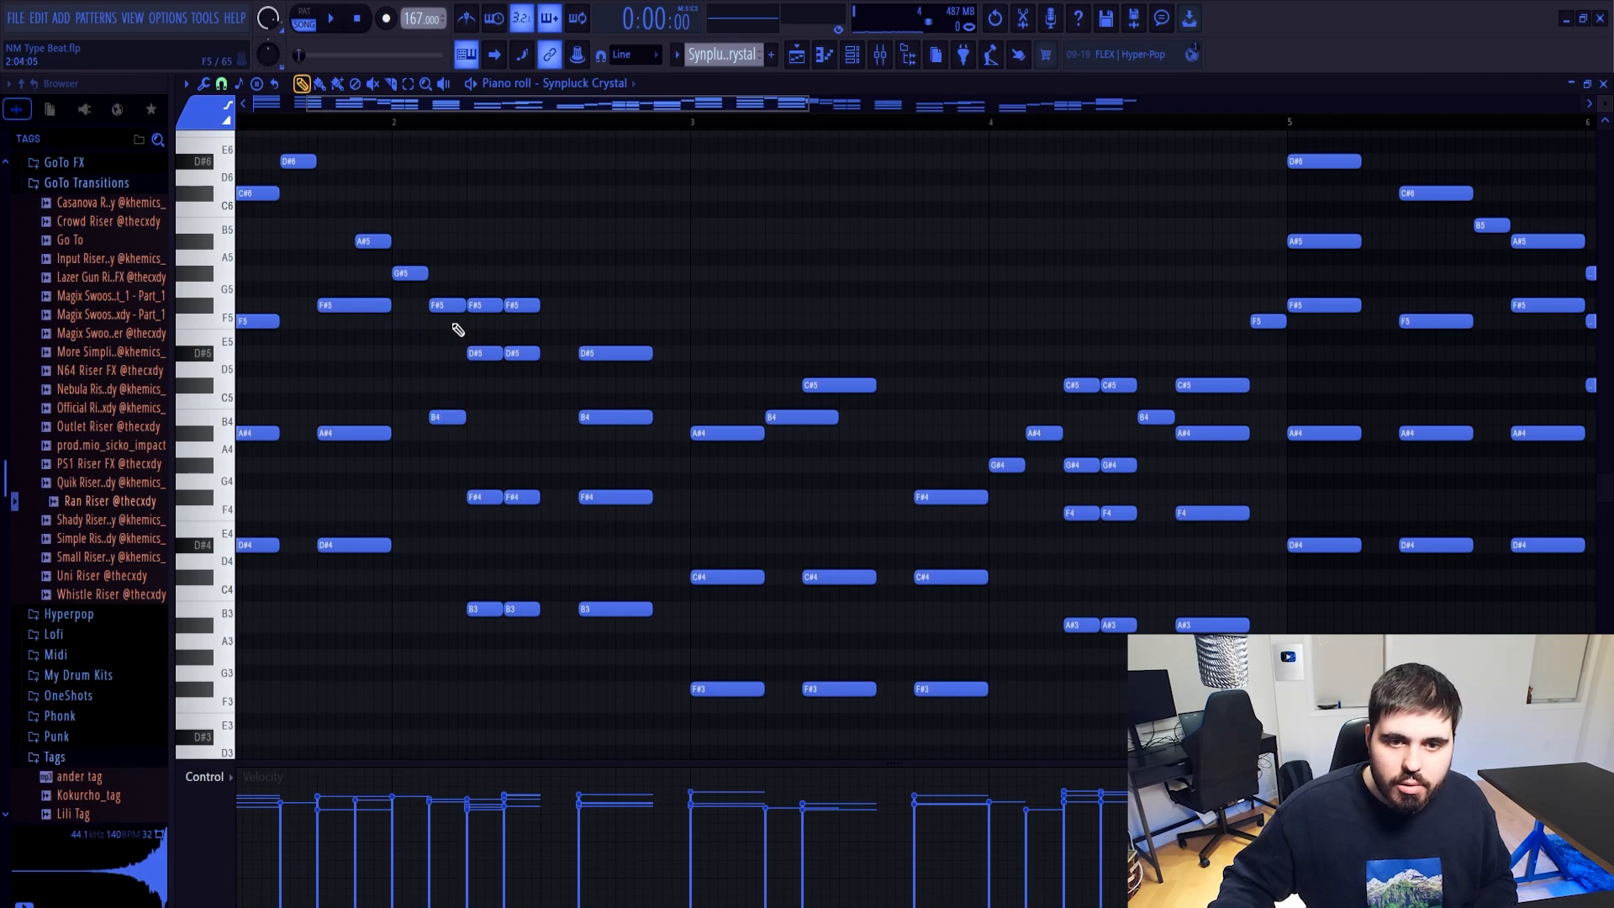
{"action": "scroll", "coordinate": [533, 428], "scroll_direction": "down", "scroll_amount": 1}
{"action": "key", "text": "space"}
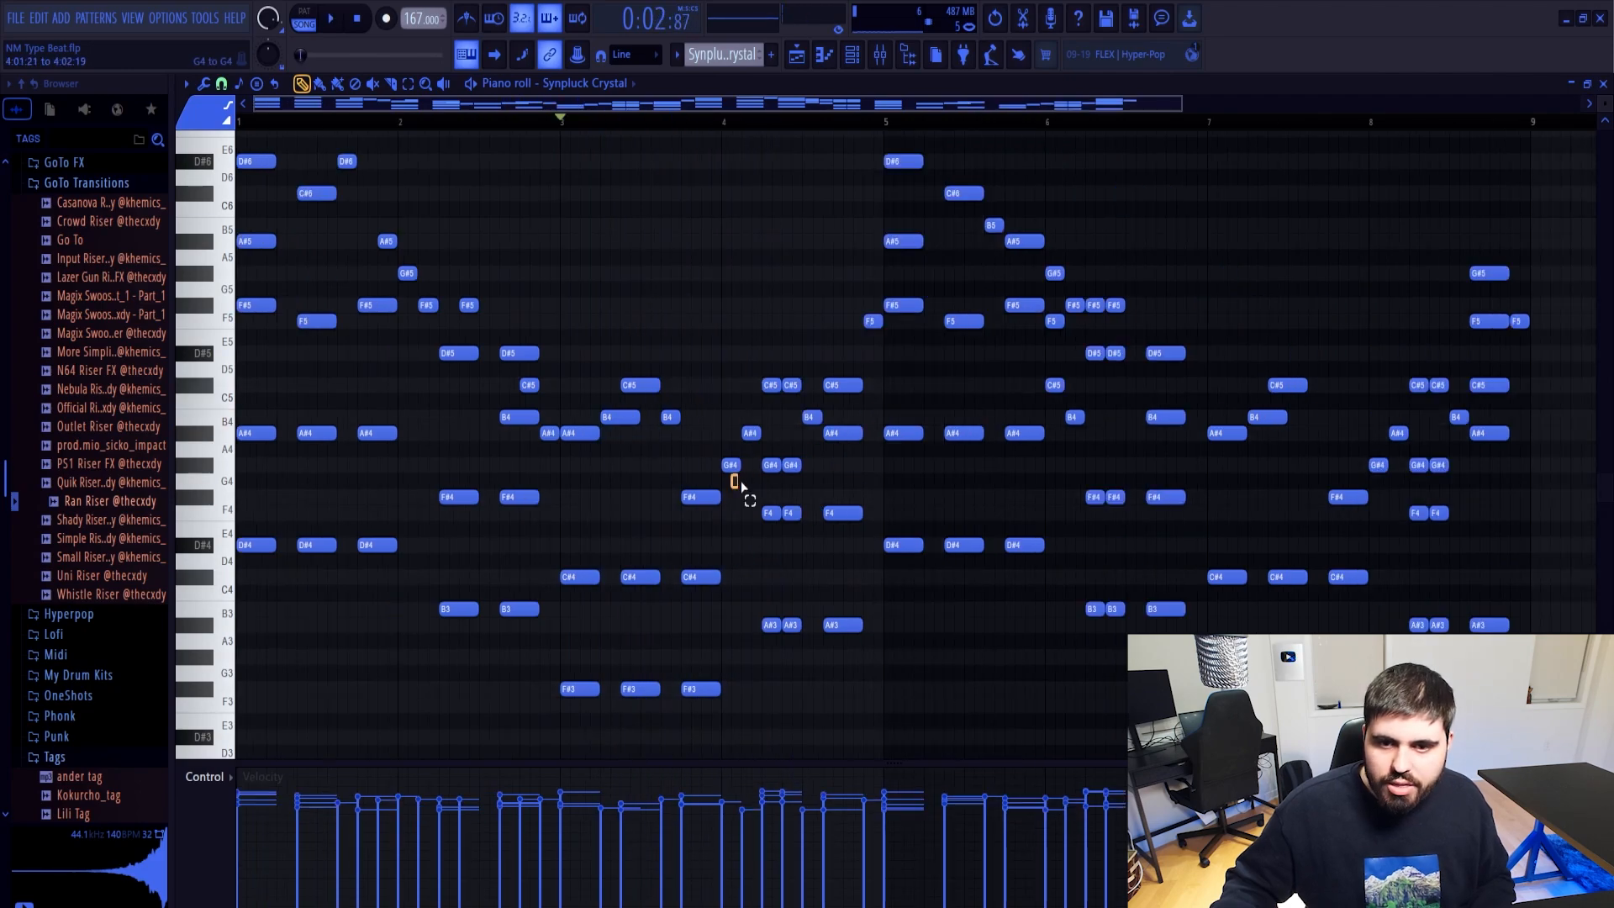
Rework bar 4 by merging the repeated chord notes into longer ones and adding A#4 and D#5 passing notes, and play it back
{"action": "left_click_drag", "start_coordinate": [732, 486], "coordinate": [768, 317]}
{"action": "left_click", "coordinate": [772, 329], "text": "ctrl"}
{"action": "scroll", "coordinate": [782, 353], "scroll_direction": "up", "scroll_amount": 3}
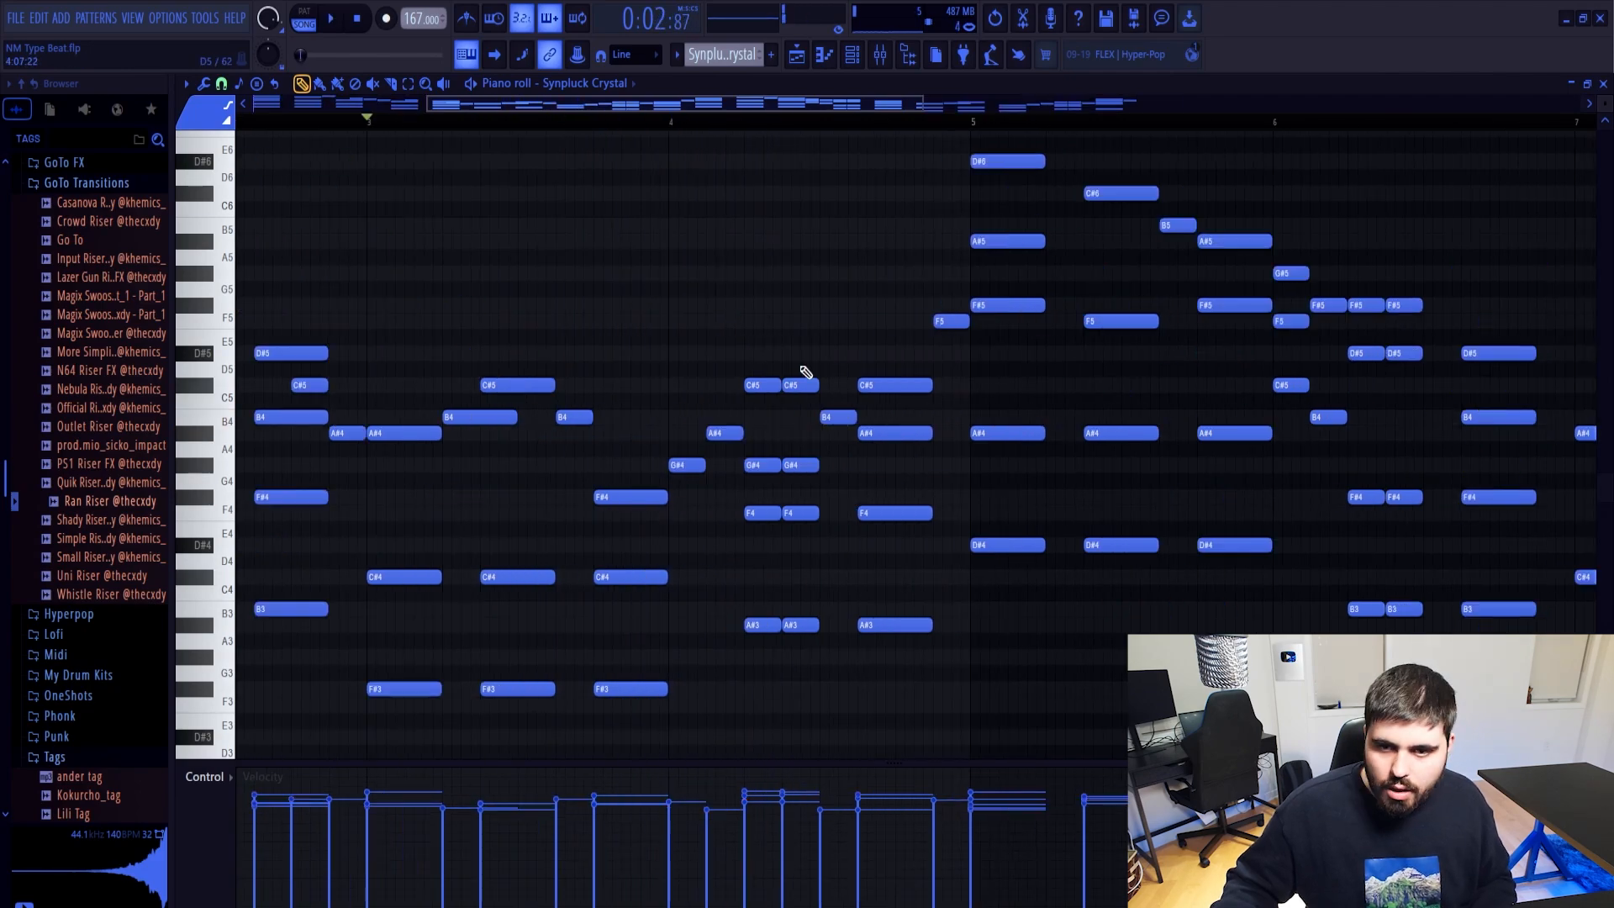
{"action": "scroll", "coordinate": [790, 404], "scroll_direction": "down", "scroll_amount": 2}
{"action": "key", "text": "space"}
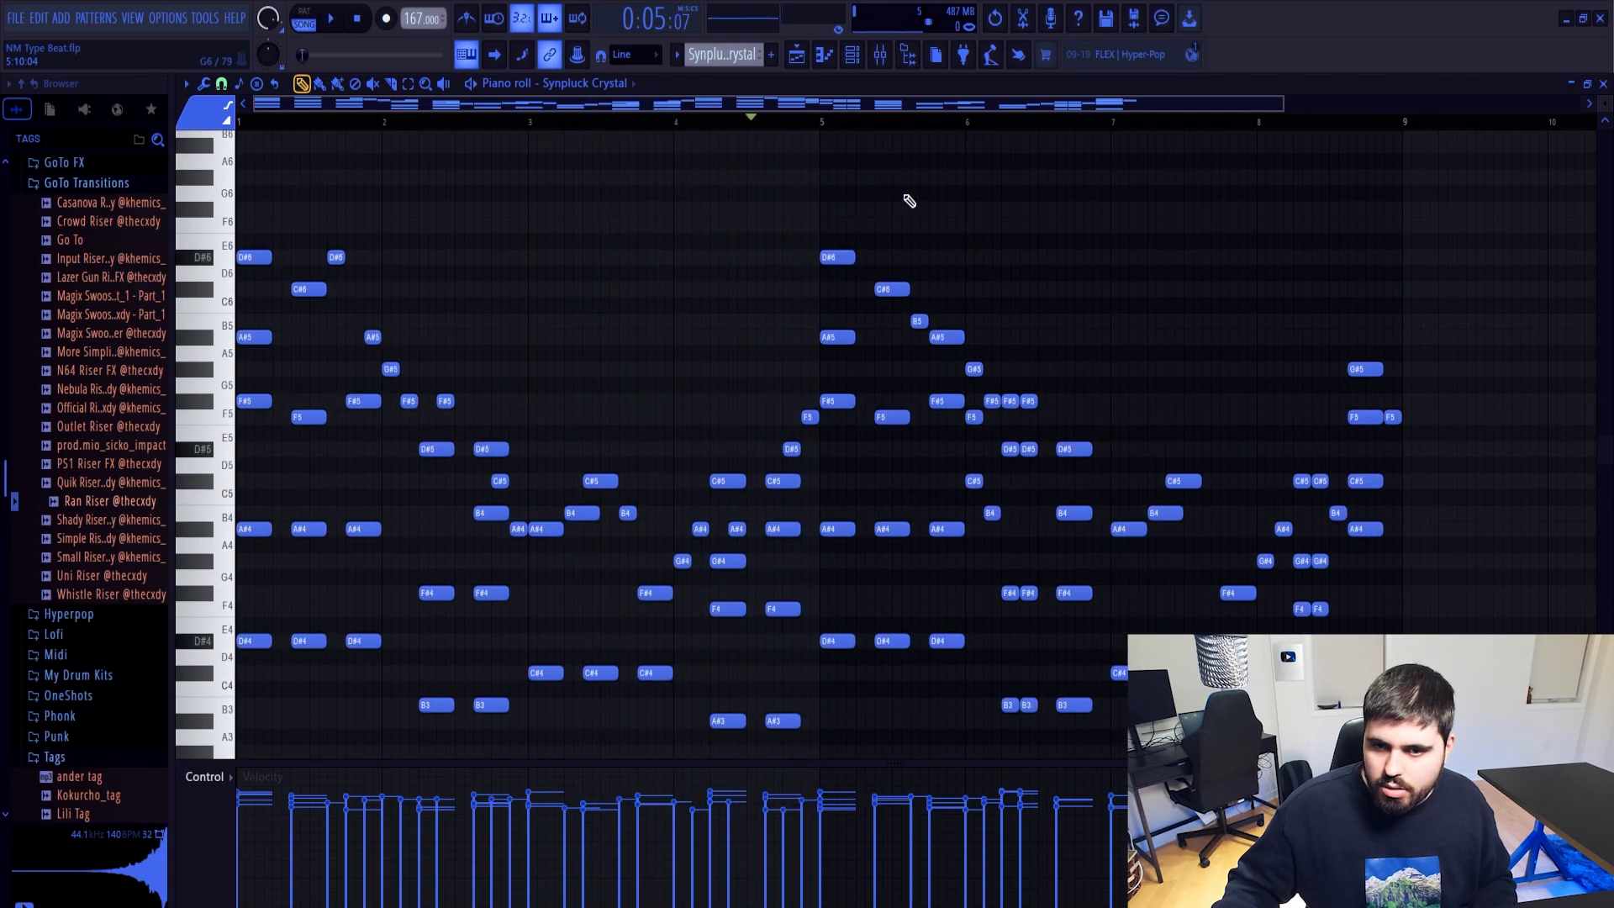
Replace the Synpluck Crystal notes in bars 5 to 8 with a duplicate of the edited bars 1 to 4
{"action": "scroll", "coordinate": [916, 212], "scroll_direction": "down", "scroll_amount": 3}
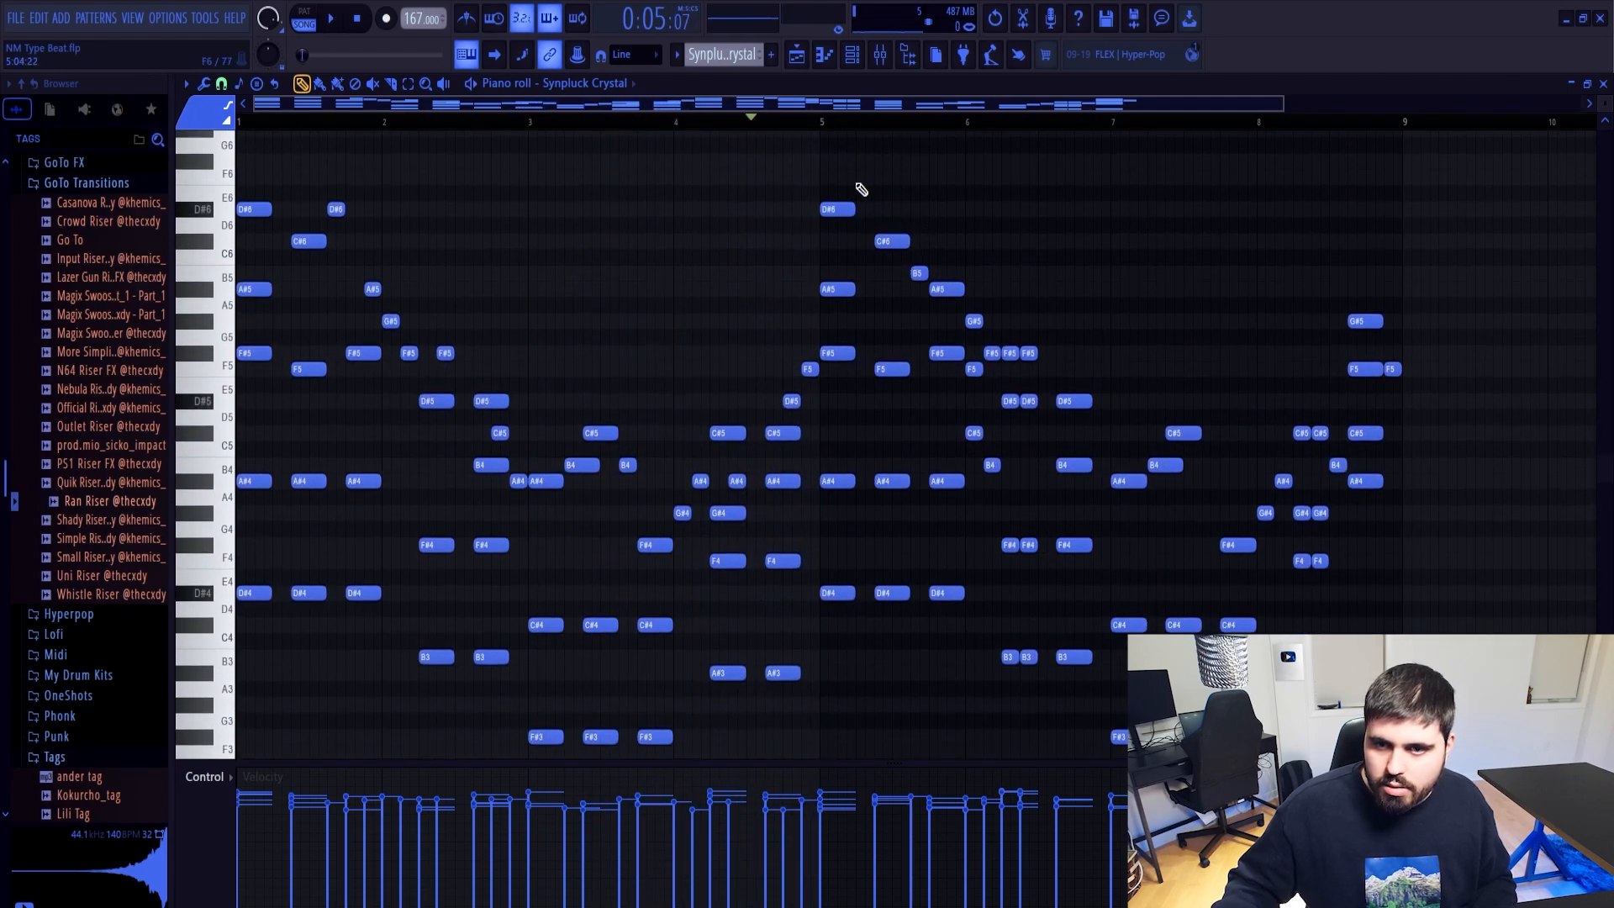
{"action": "left_click_drag", "start_coordinate": [842, 169], "coordinate": [1331, 675]}
{"action": "left_click_drag", "start_coordinate": [1372, 340], "coordinate": [1427, 341]}
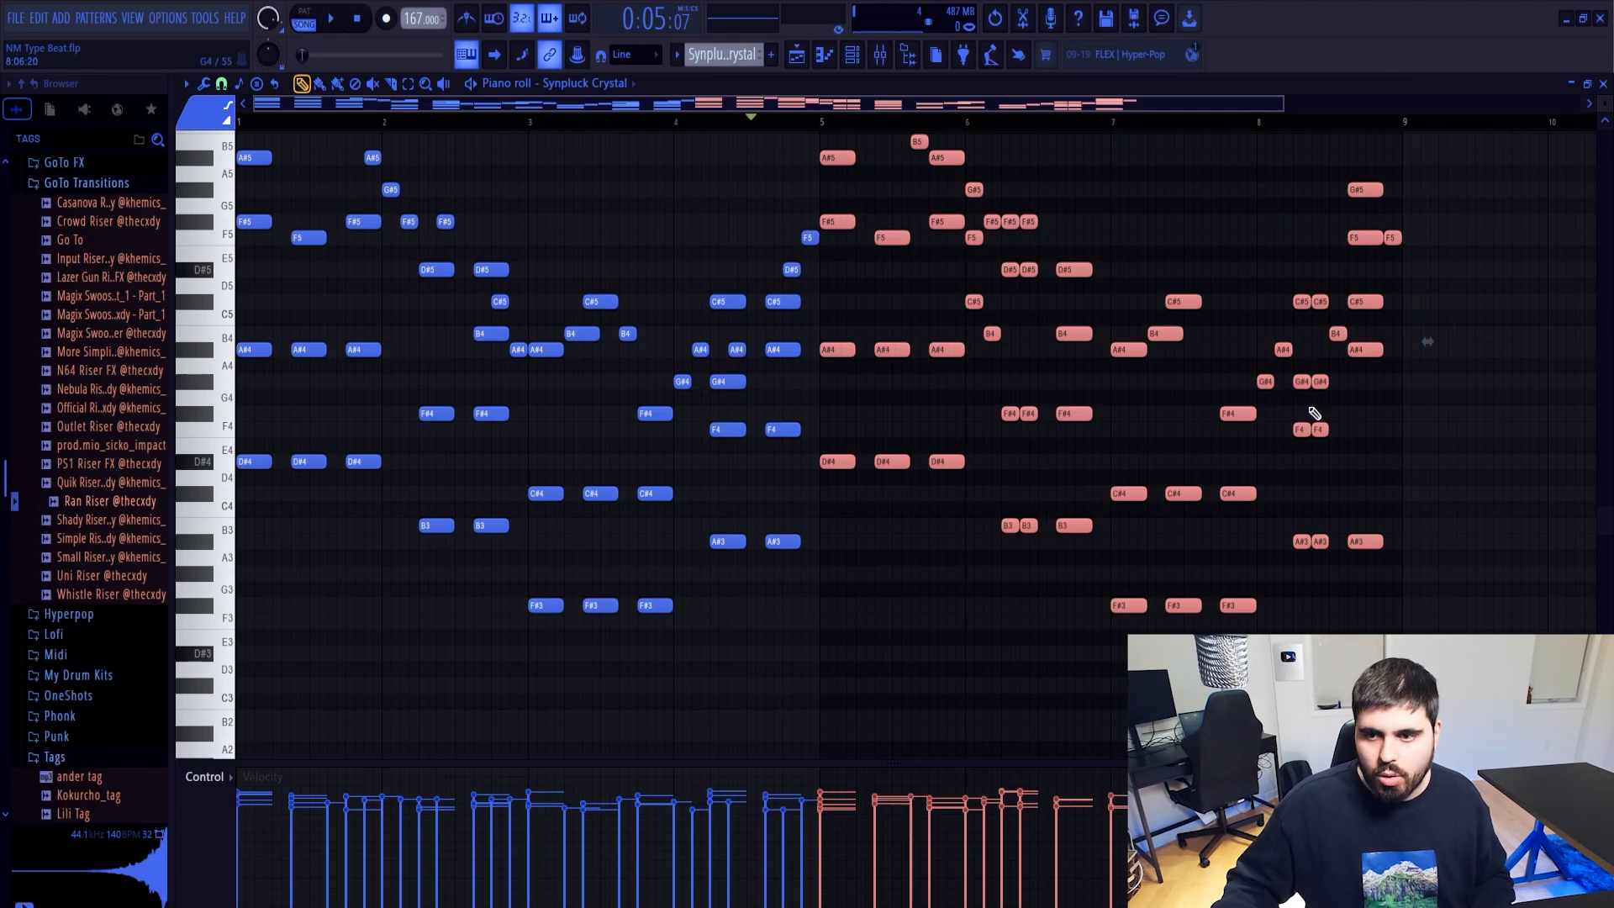
{"action": "key", "text": "Delete"}
{"action": "scroll", "coordinate": [833, 140], "scroll_direction": "up", "scroll_amount": 2}
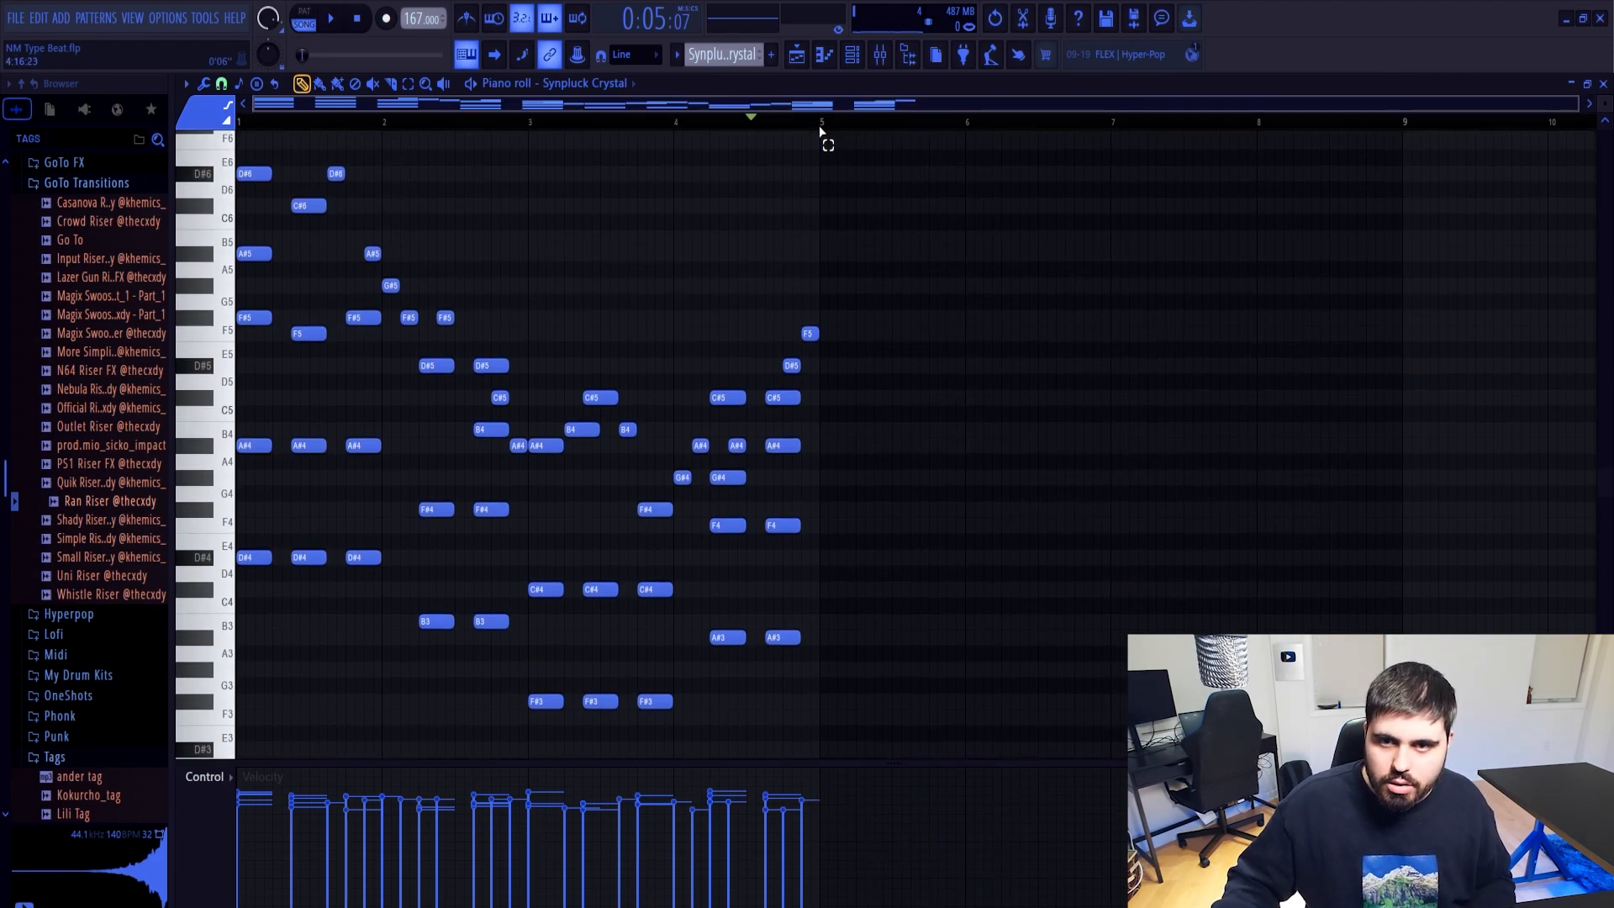
{"action": "key", "text": "ctrl+a"}
{"action": "key", "text": "ctrl+b"}
{"action": "key", "text": "ctrl+d"}
Copy the edited Synpluck Crystal notes into the Synpluck Multi pattern and play them back in the piano roll
{"action": "left_click", "coordinate": [1603, 83]}
{"action": "left_click", "coordinate": [346, 128]}
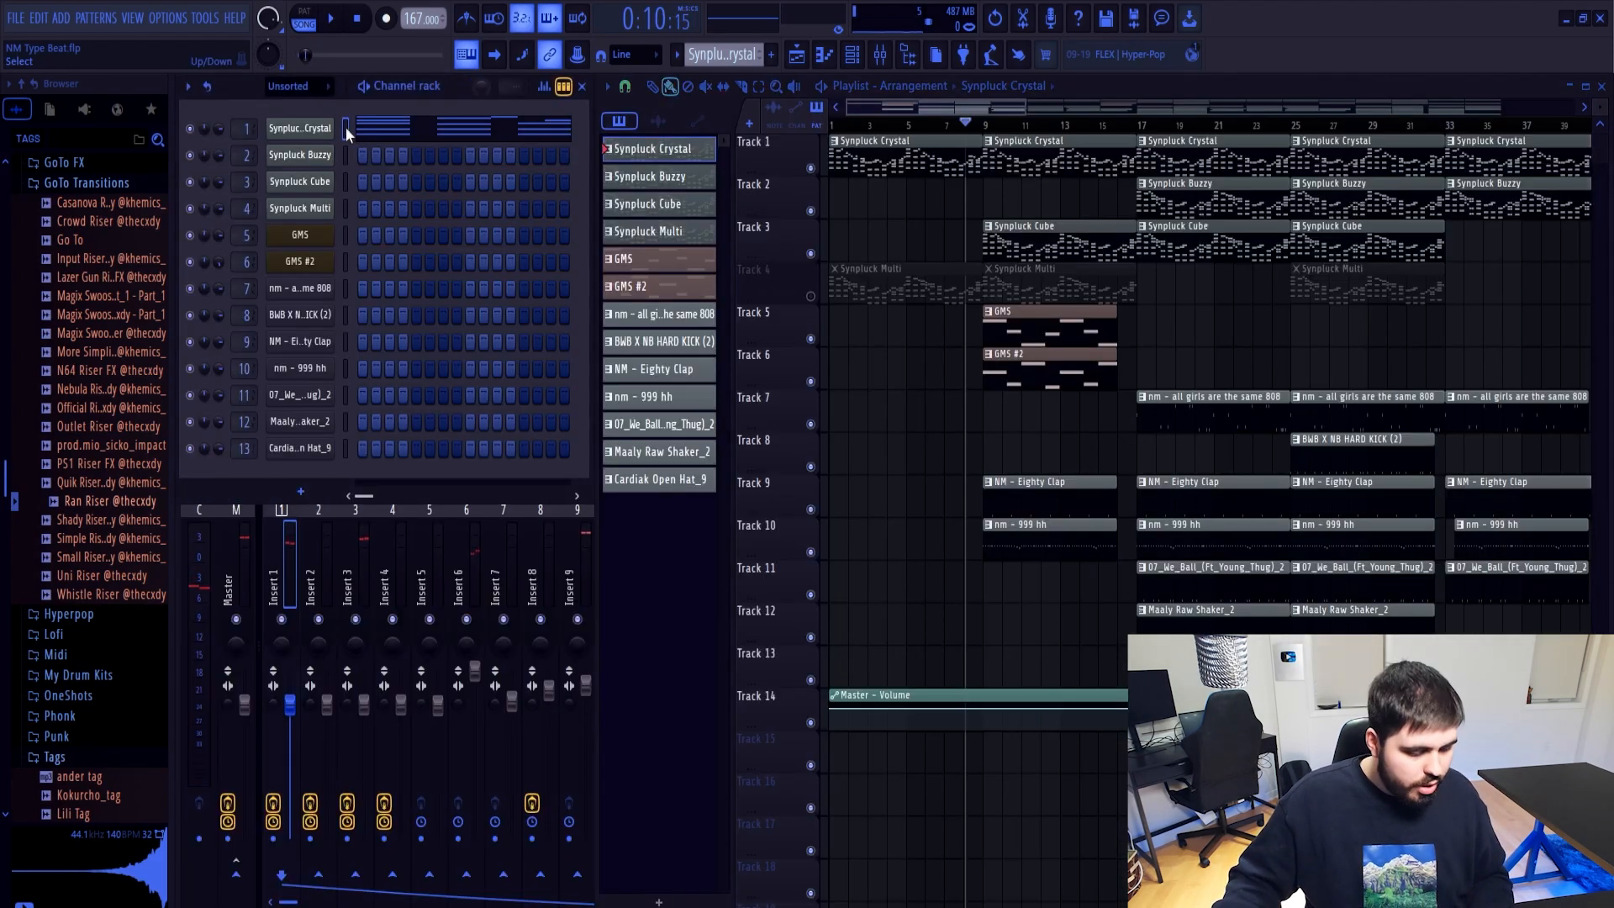
{"action": "left_click", "coordinate": [345, 209]}
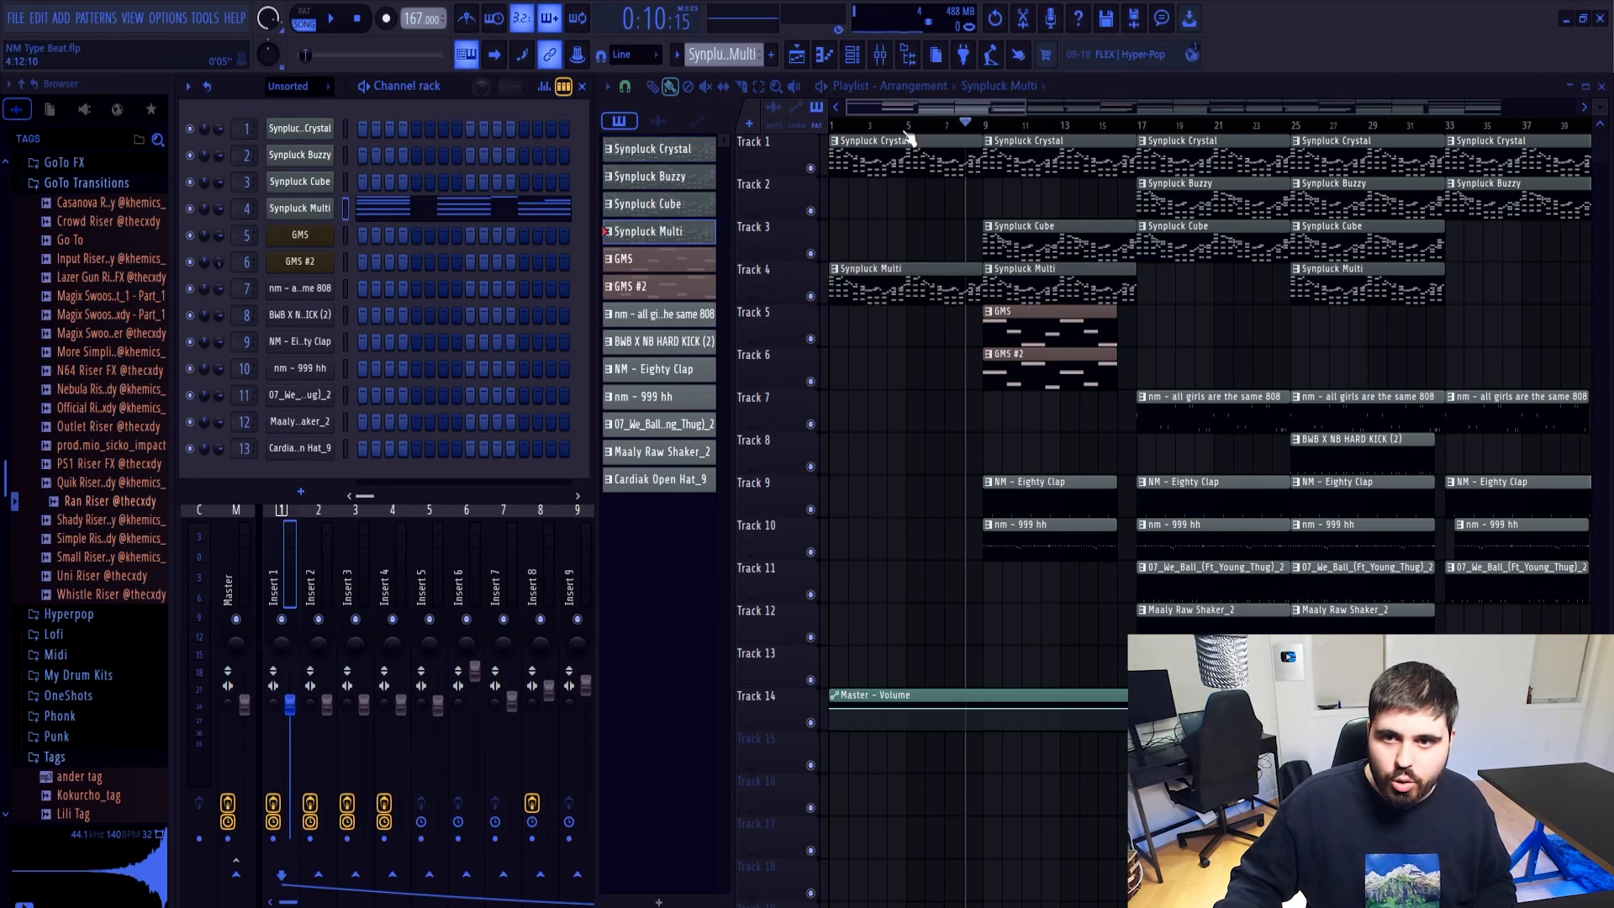
{"action": "key", "text": "F7"}
{"action": "key", "text": "space"}
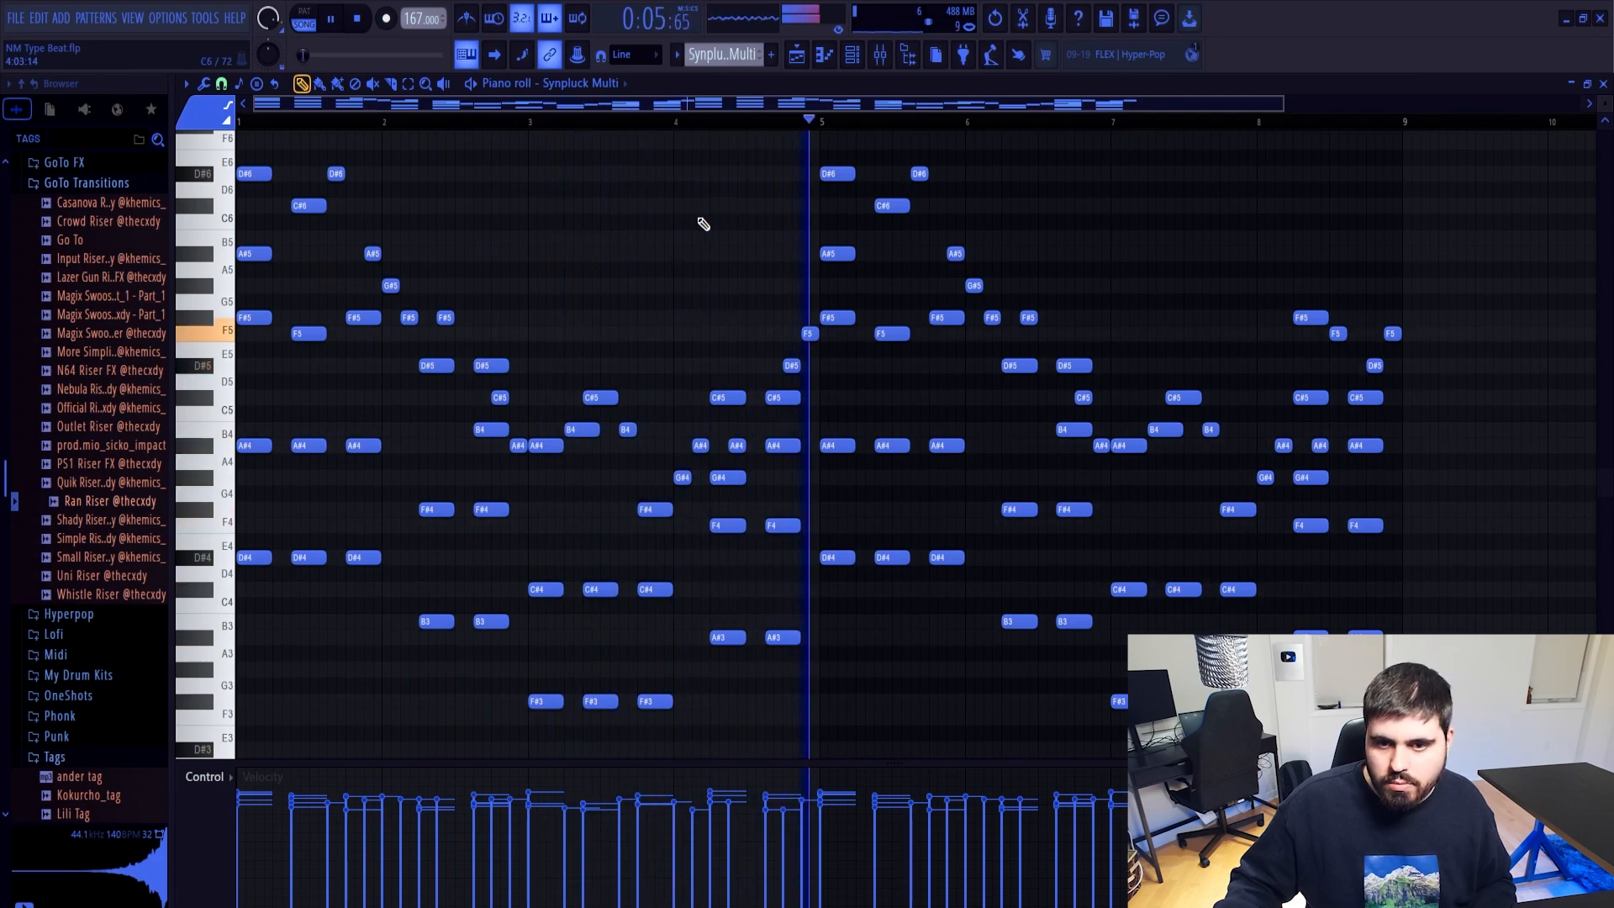
{"action": "key", "text": "space"}
{"action": "key", "text": "F7"}
Add Fruity Parametric EQ 2 to Insert 1 and move it above Fruity Reeverb 2 in the effect chain
{"action": "left_click", "coordinate": [279, 571]}
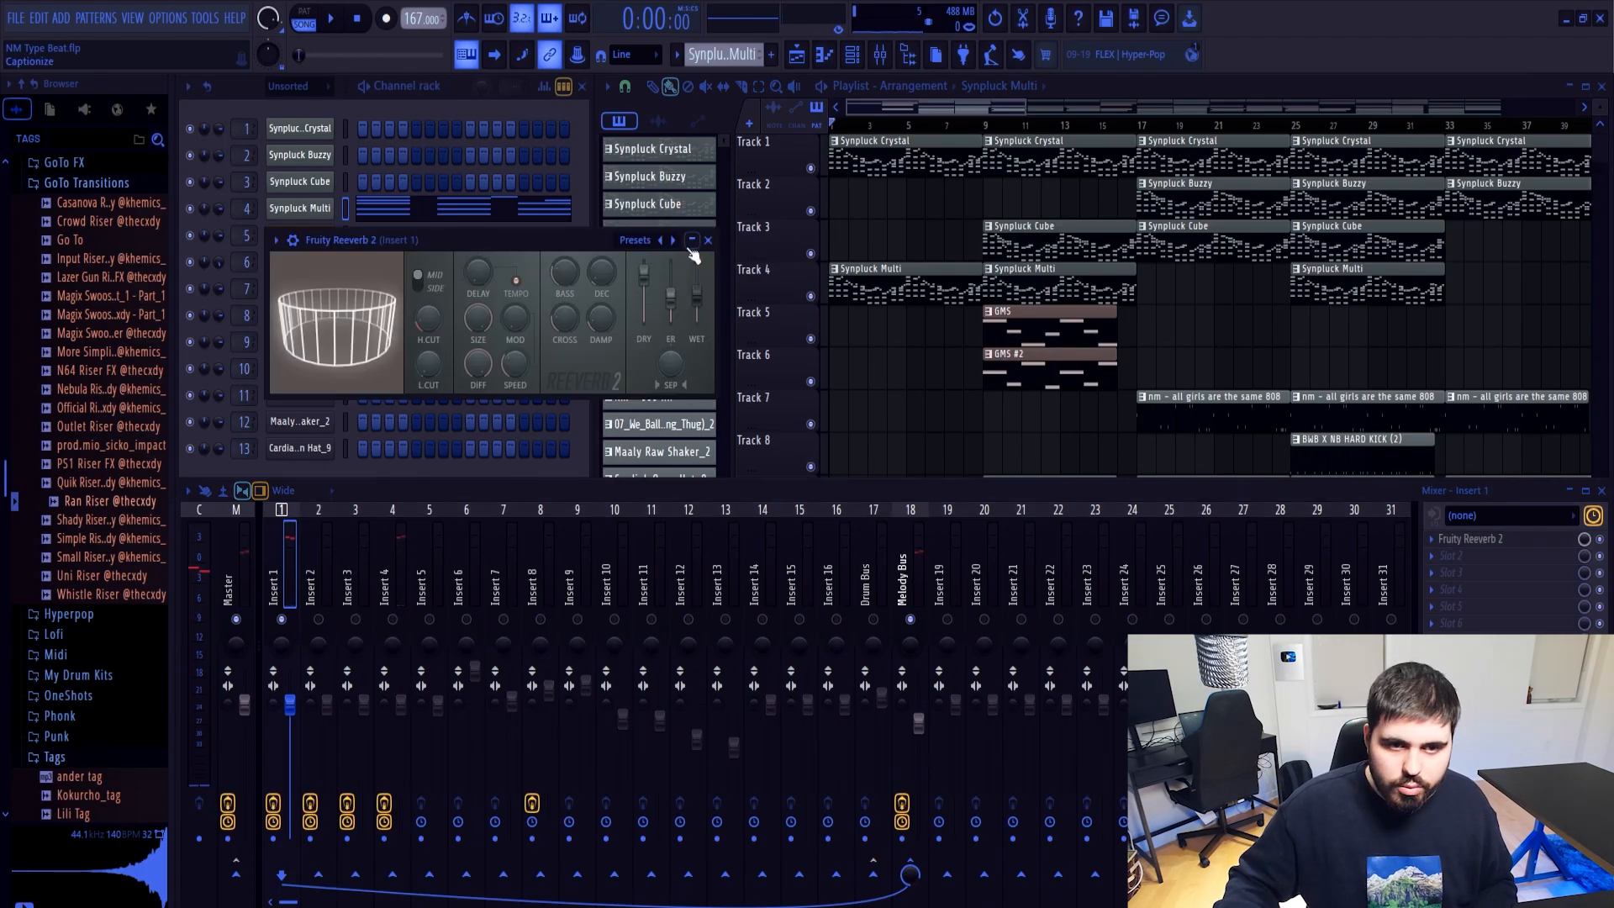
{"action": "left_click", "coordinate": [713, 249]}
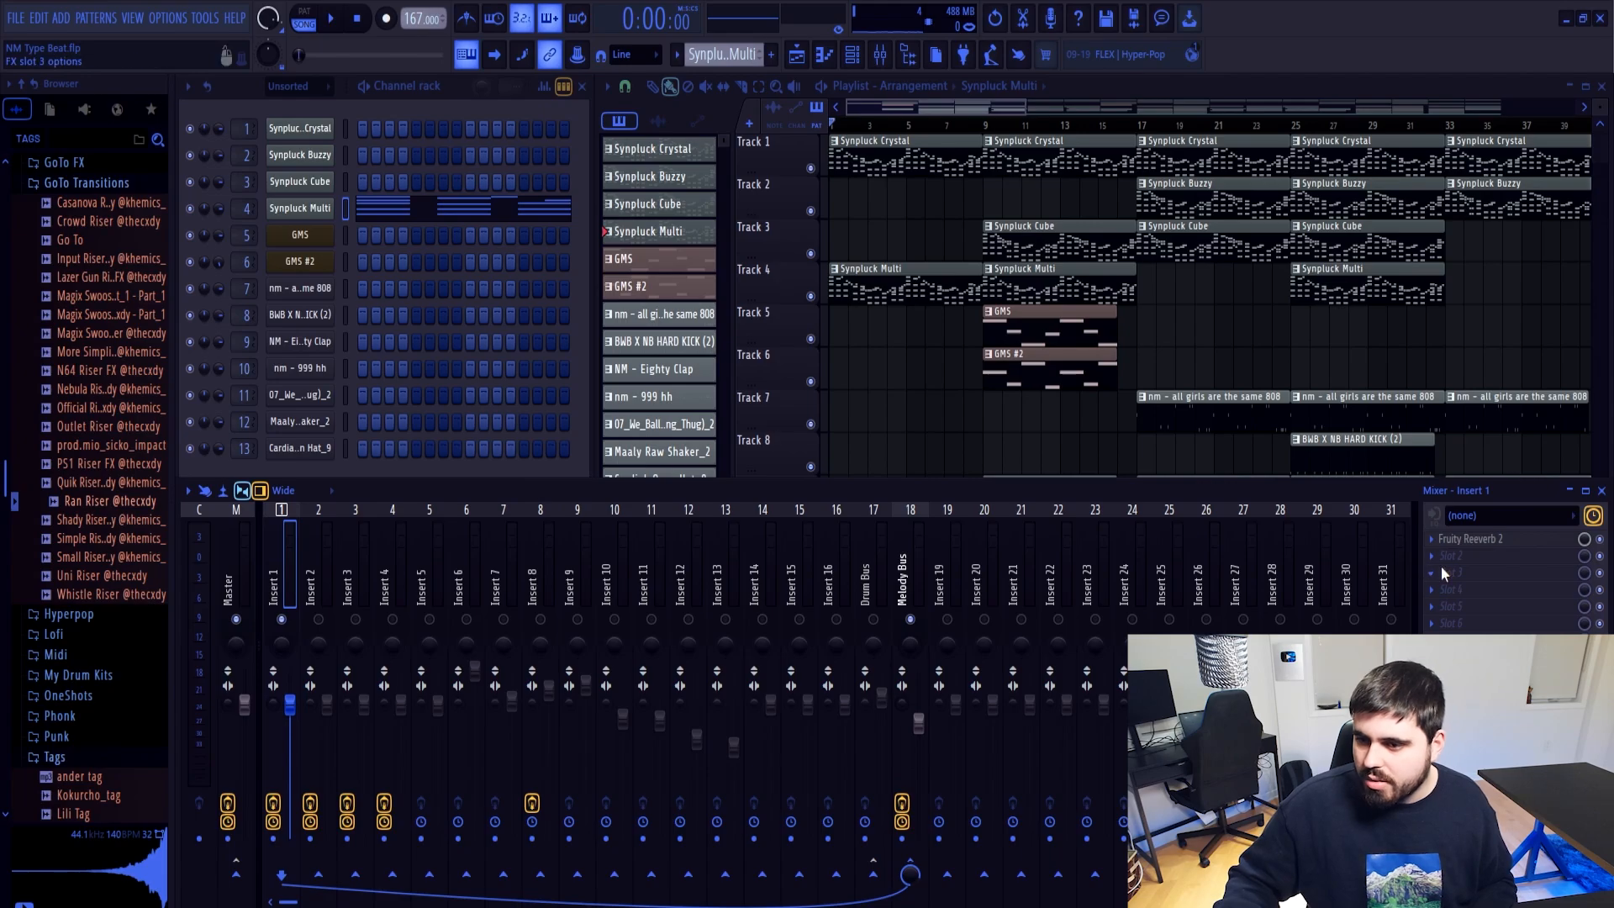
{"action": "left_click", "coordinate": [1444, 574]}
{"action": "left_click", "coordinate": [1224, 587]}
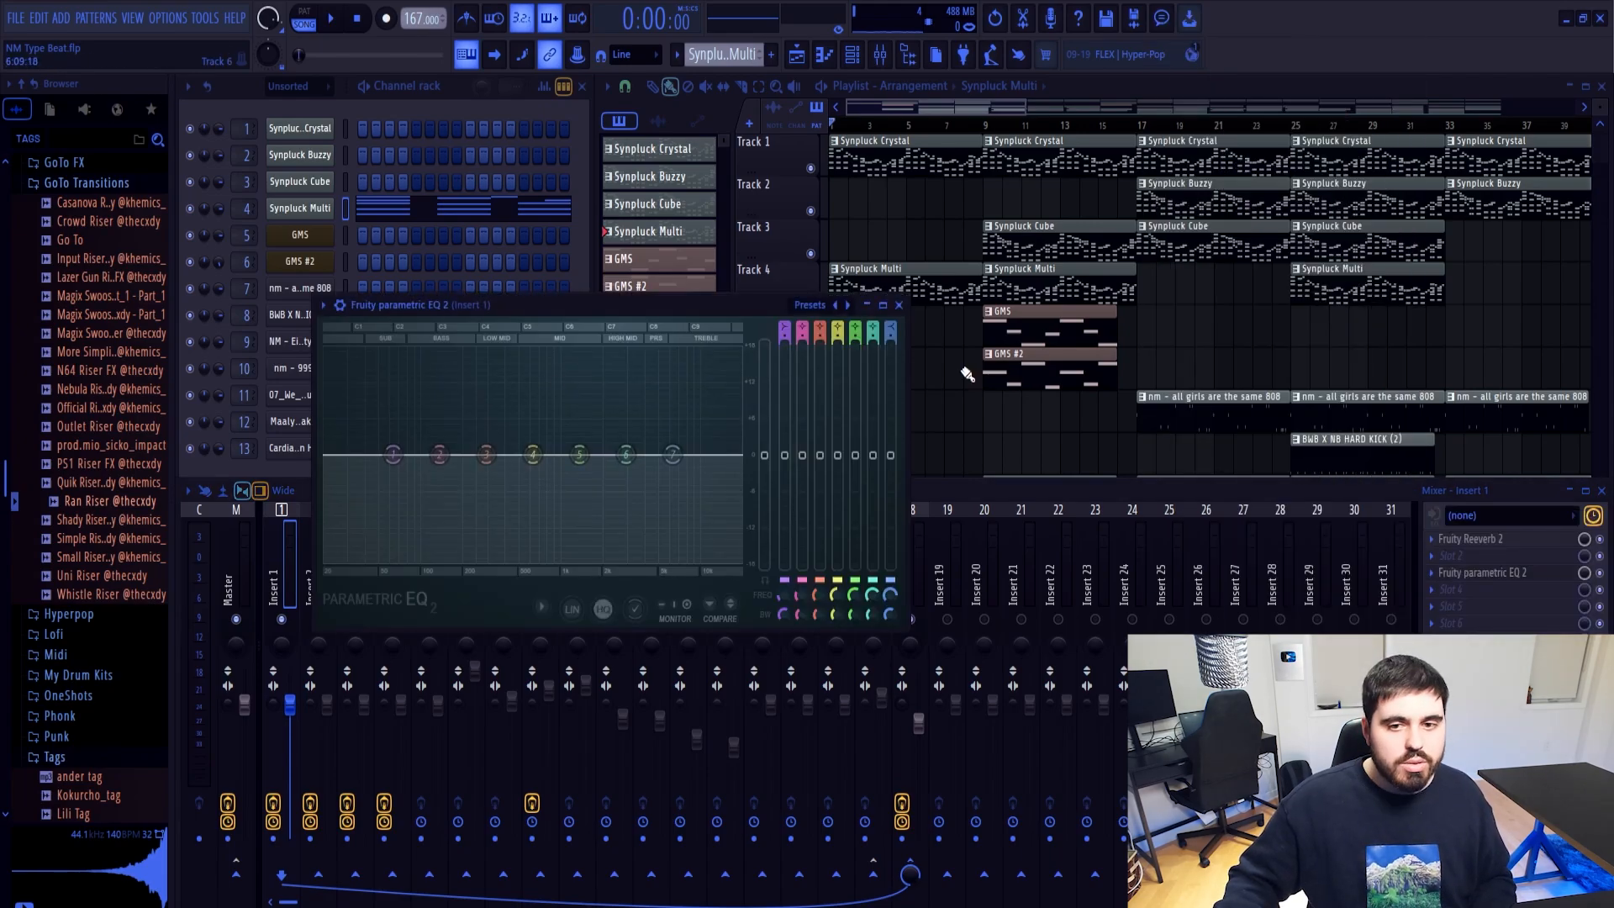
{"action": "left_click", "coordinate": [1522, 580]}
{"action": "left_click", "coordinate": [1520, 548]}
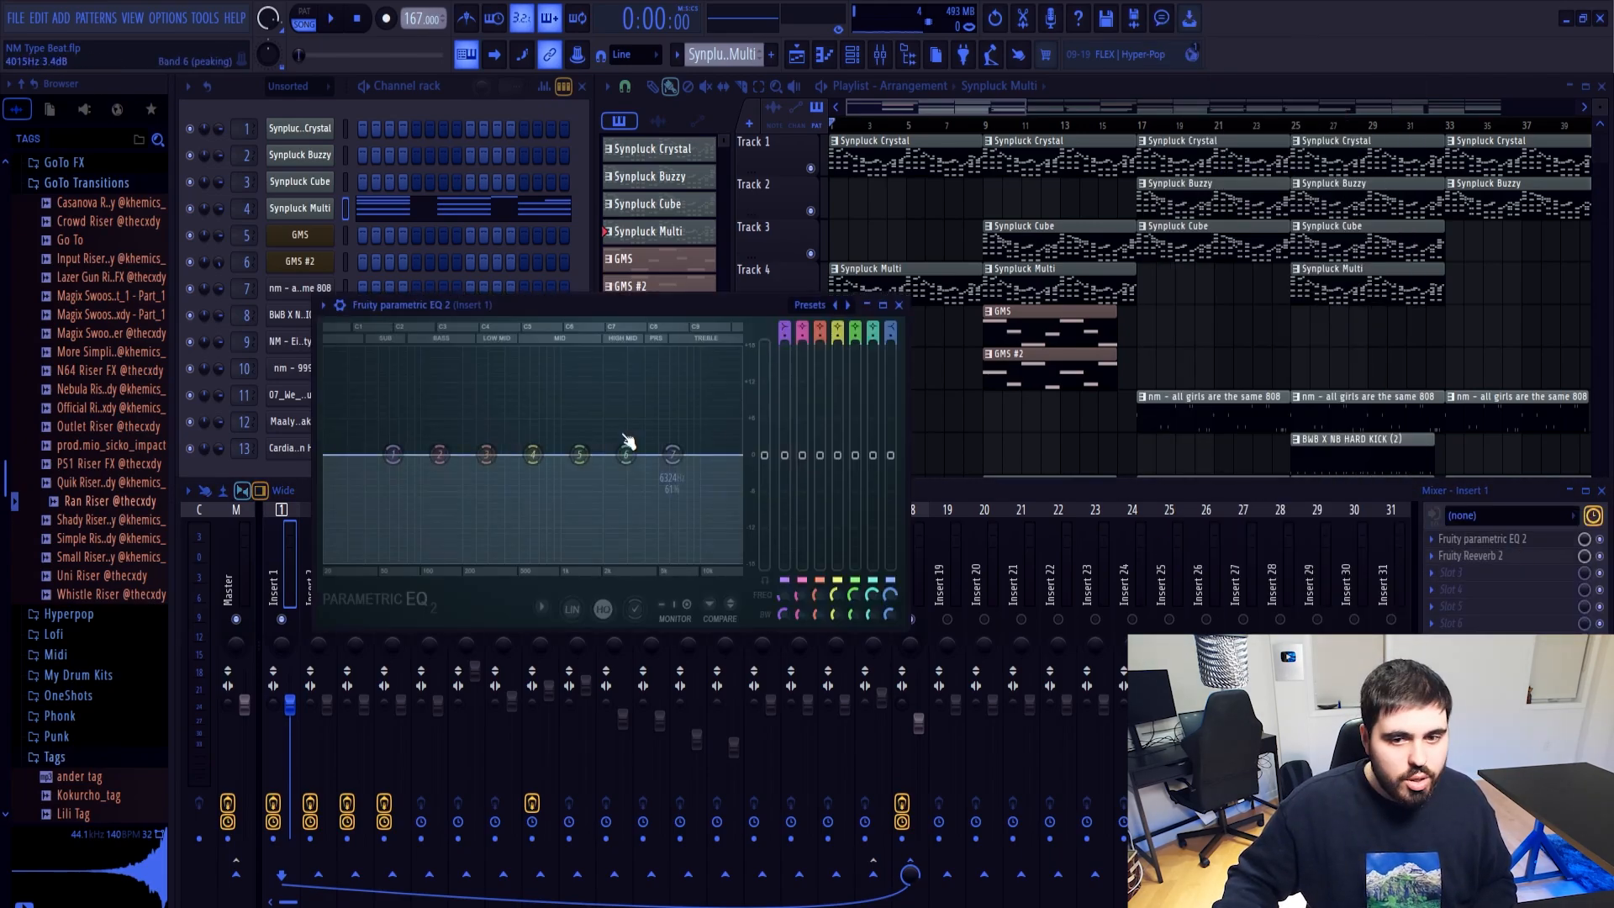
Shape a slight low-mid cut with band 6 of the Insert 1 EQ, adjust band 1's filter type, and play back the melody
{"action": "key", "text": "space"}
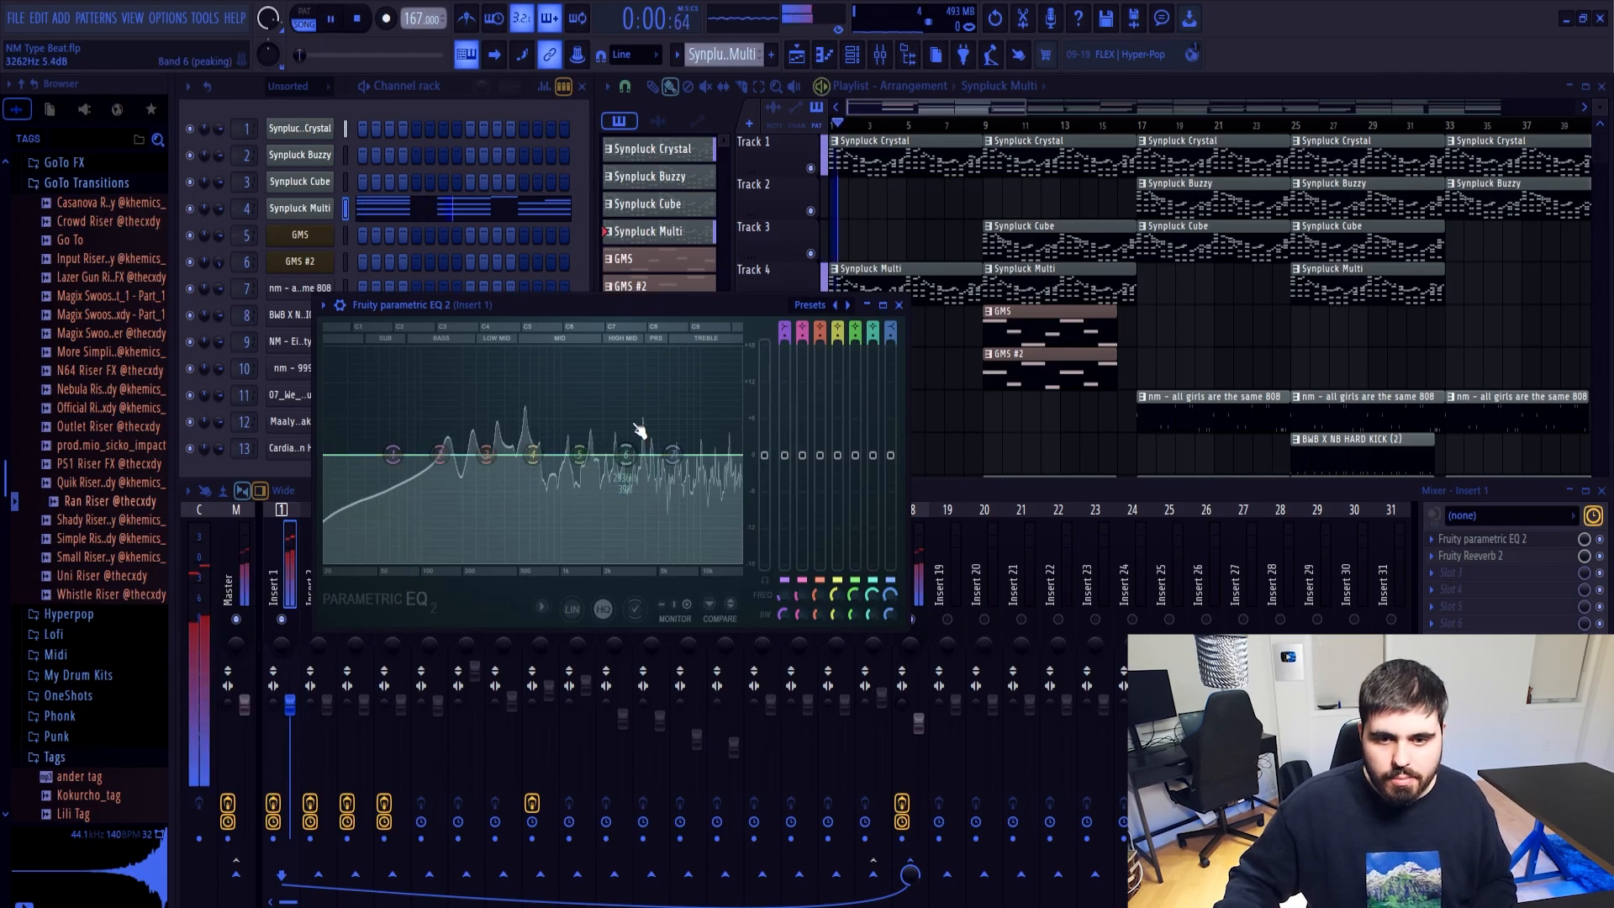
{"action": "key", "text": "space"}
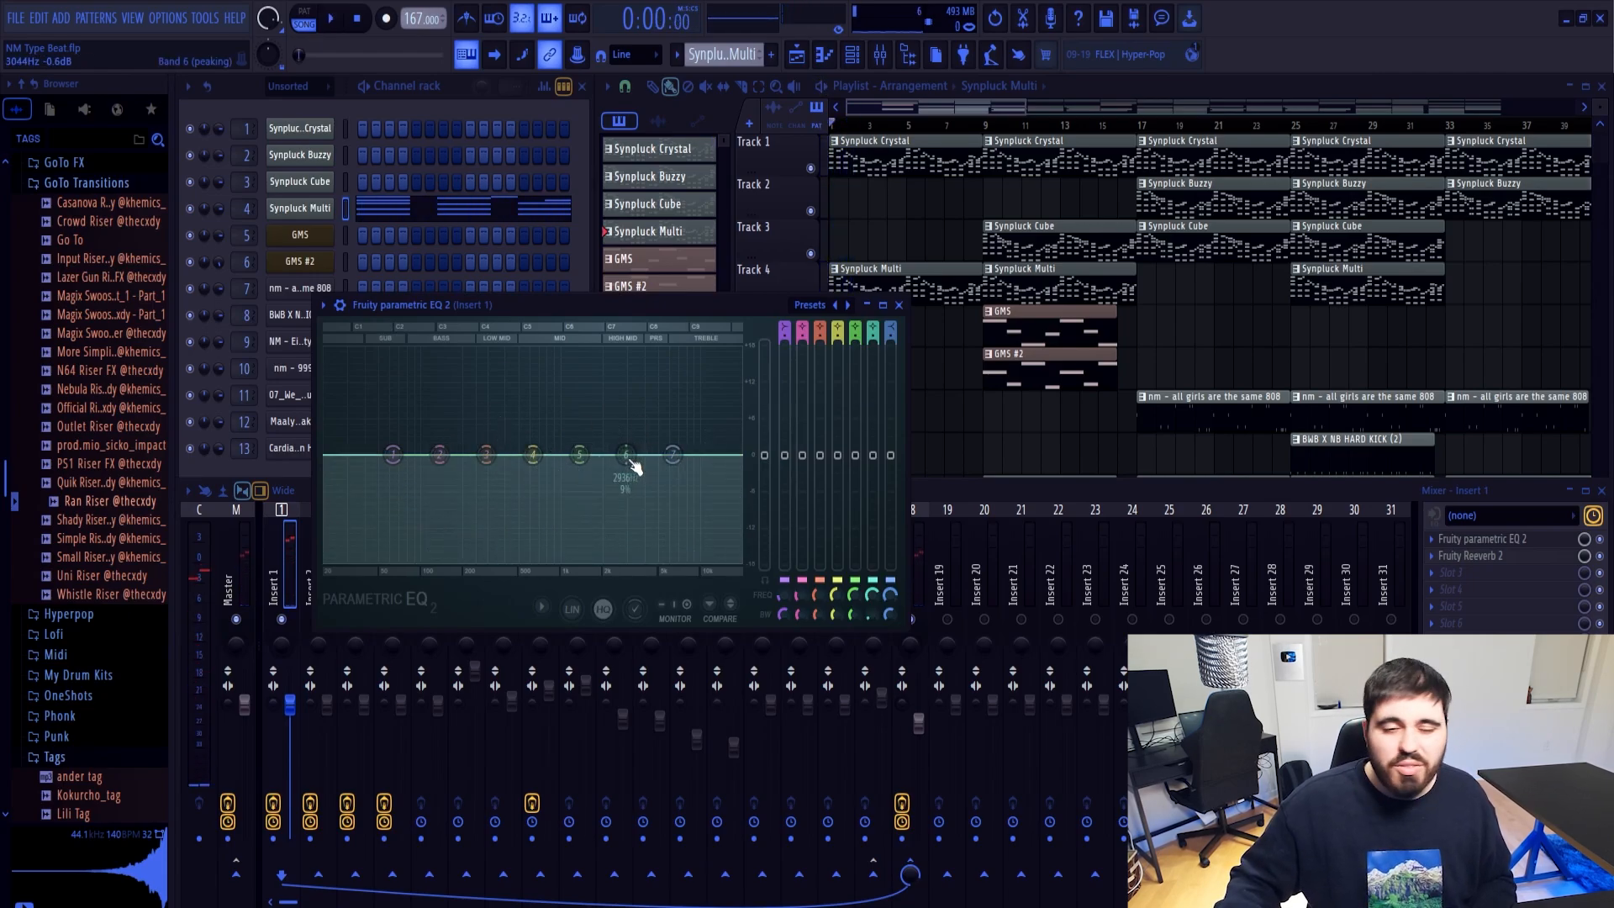
{"action": "left_click_drag", "start_coordinate": [633, 466], "coordinate": [487, 477]}
{"action": "key", "text": "space"}
{"action": "key", "text": "space"}
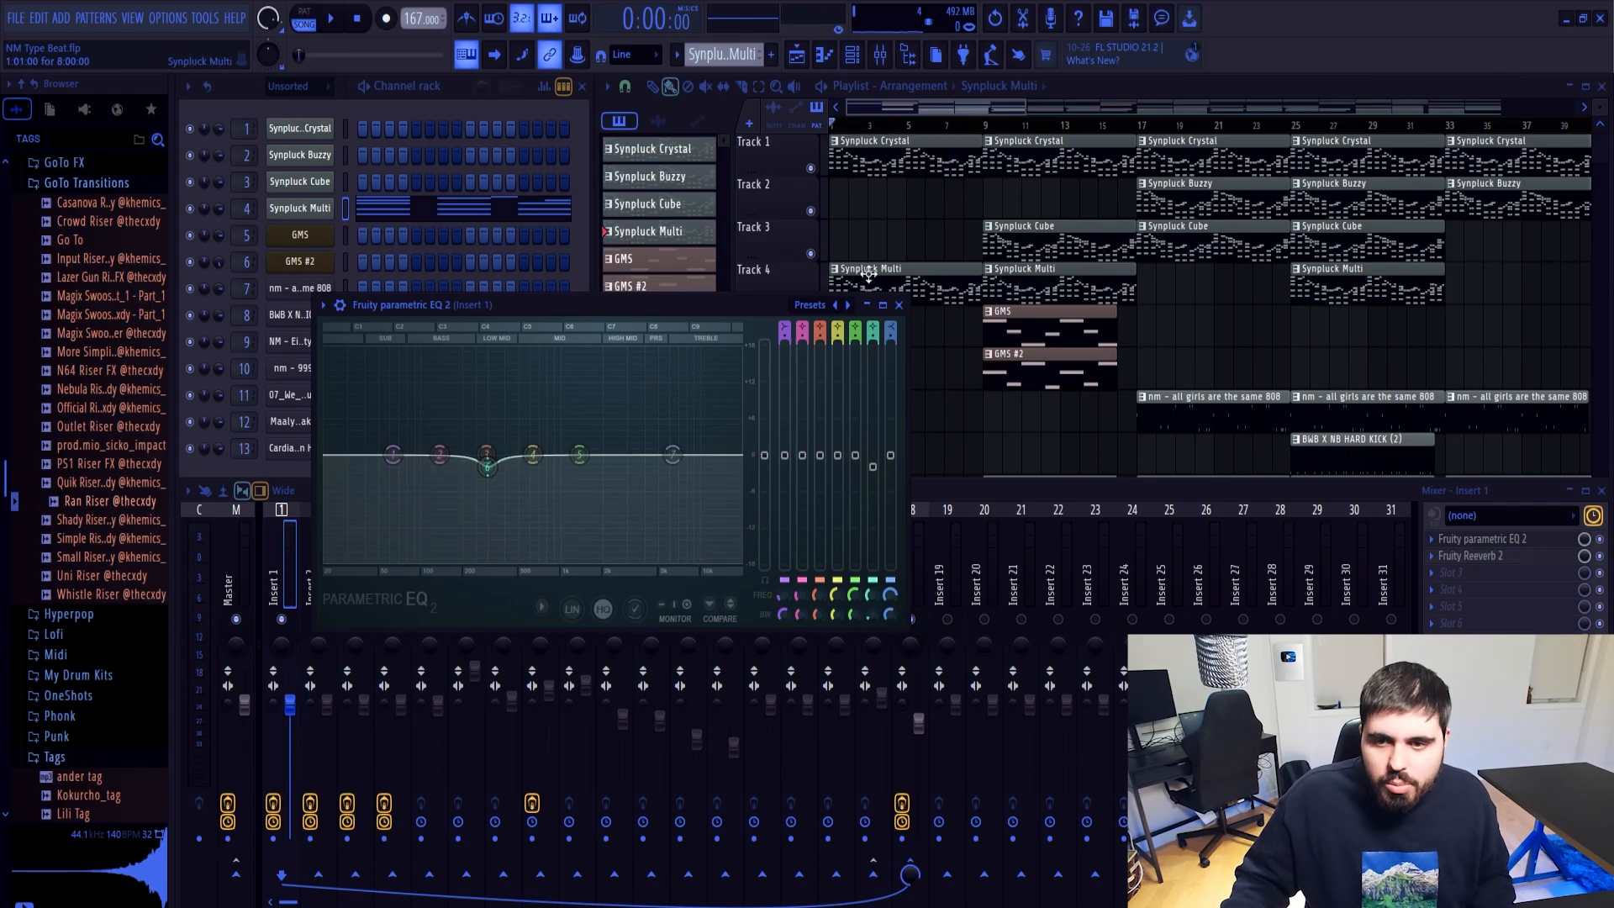
{"action": "key", "text": "space"}
{"action": "left_click_drag", "start_coordinate": [784, 331], "coordinate": [784, 320]}
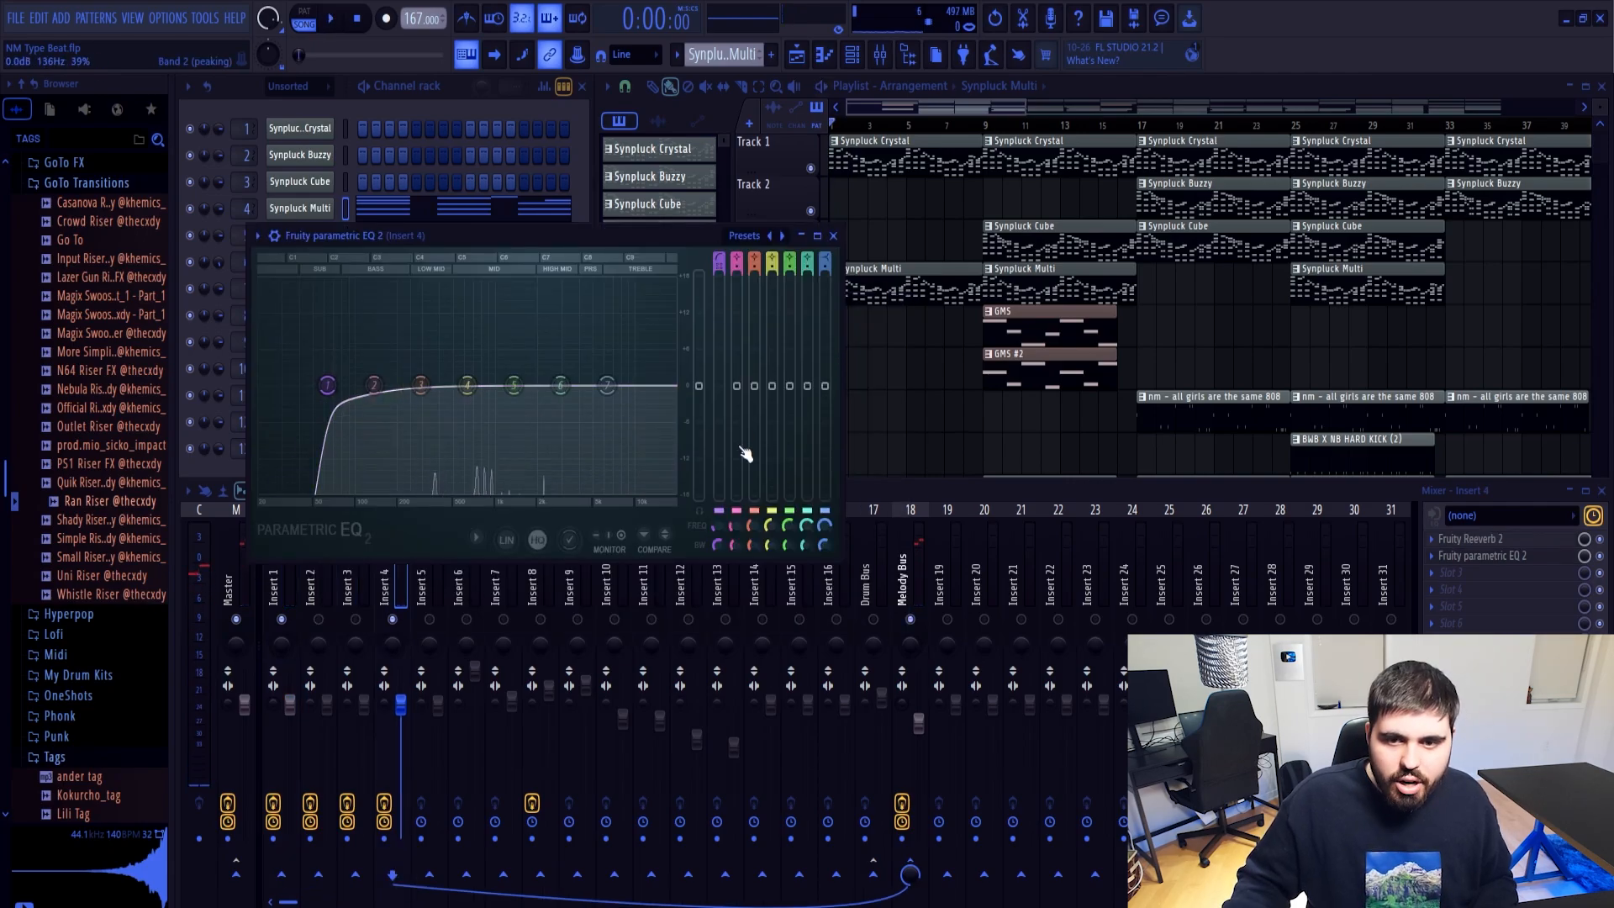
Raise the high-pass cutoff of the Insert 4 EQ and slightly reduce its bands 6 and 7, checking against playback
{"action": "left_click_drag", "start_coordinate": [327, 385], "coordinate": [349, 385]}
{"action": "key", "text": "space"}
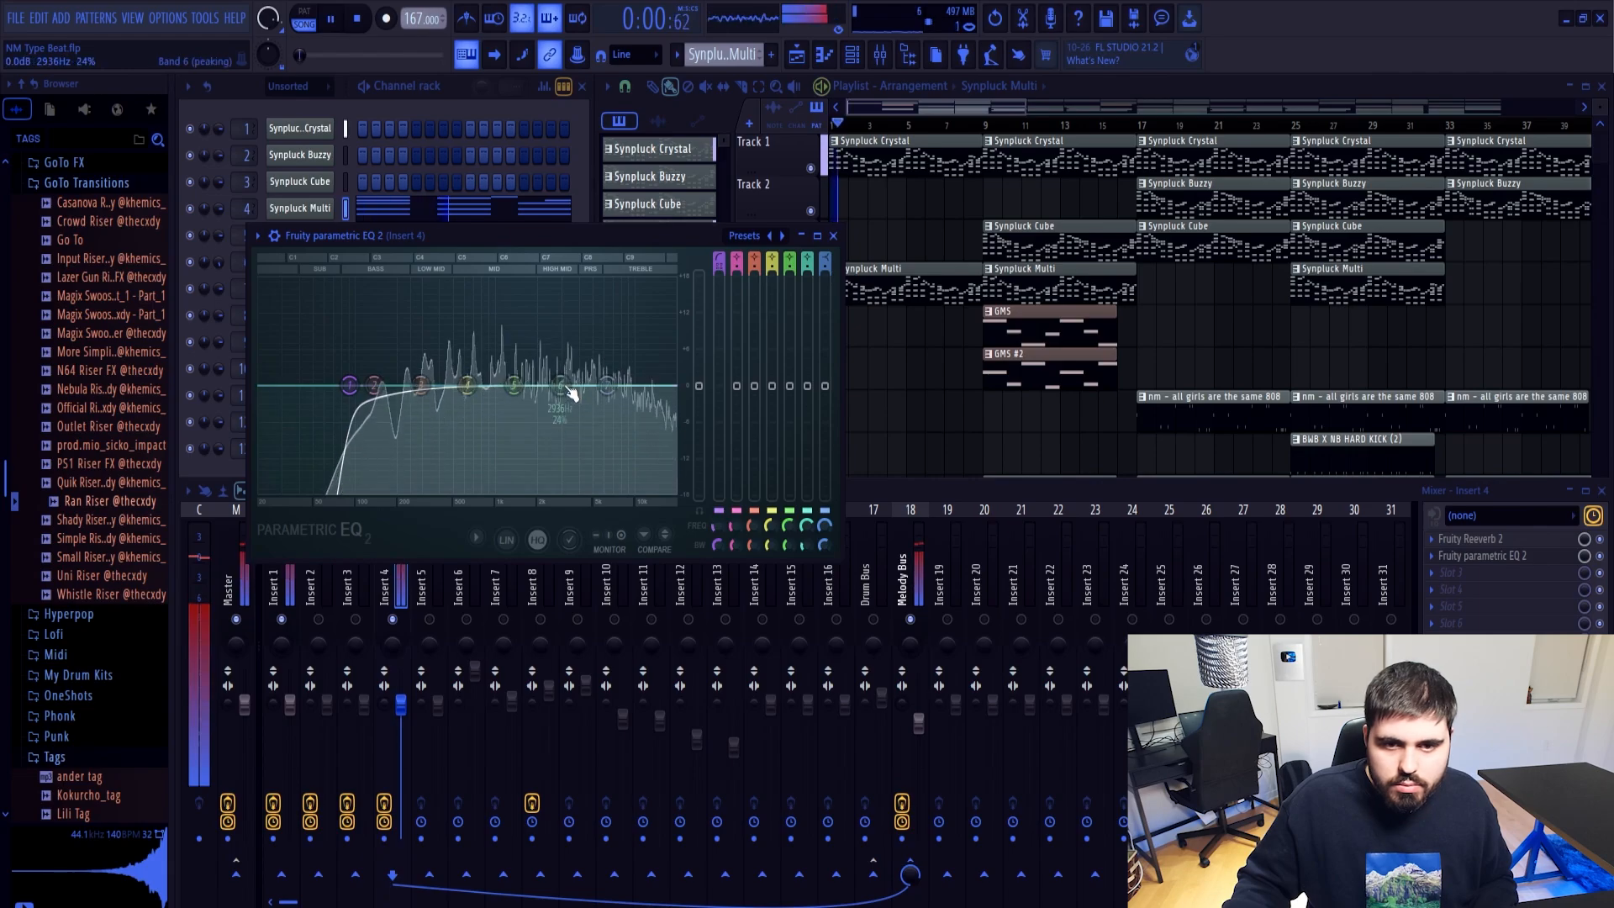
{"action": "key", "text": "space"}
{"action": "mouse_move", "coordinate": [564, 386]}
{"action": "left_mouse_down"}
{"action": "mouse_move", "coordinate": [652, 299]}
{"action": "mouse_move", "coordinate": [572, 397]}
{"action": "left_mouse_up"}
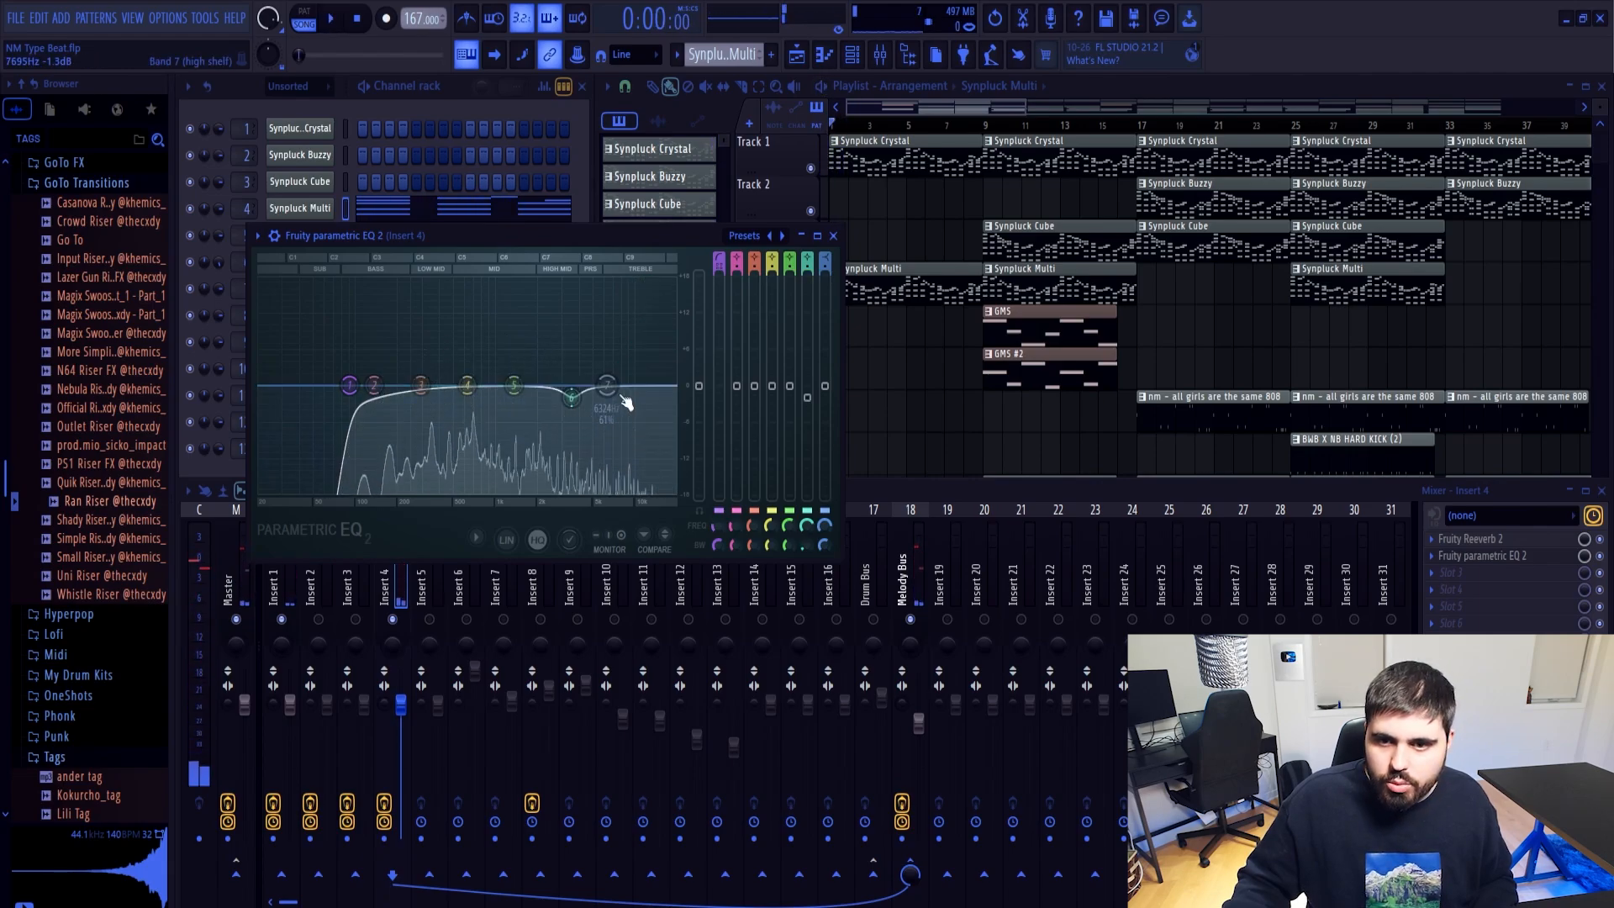
{"action": "left_click_drag", "start_coordinate": [825, 388], "coordinate": [825, 400]}
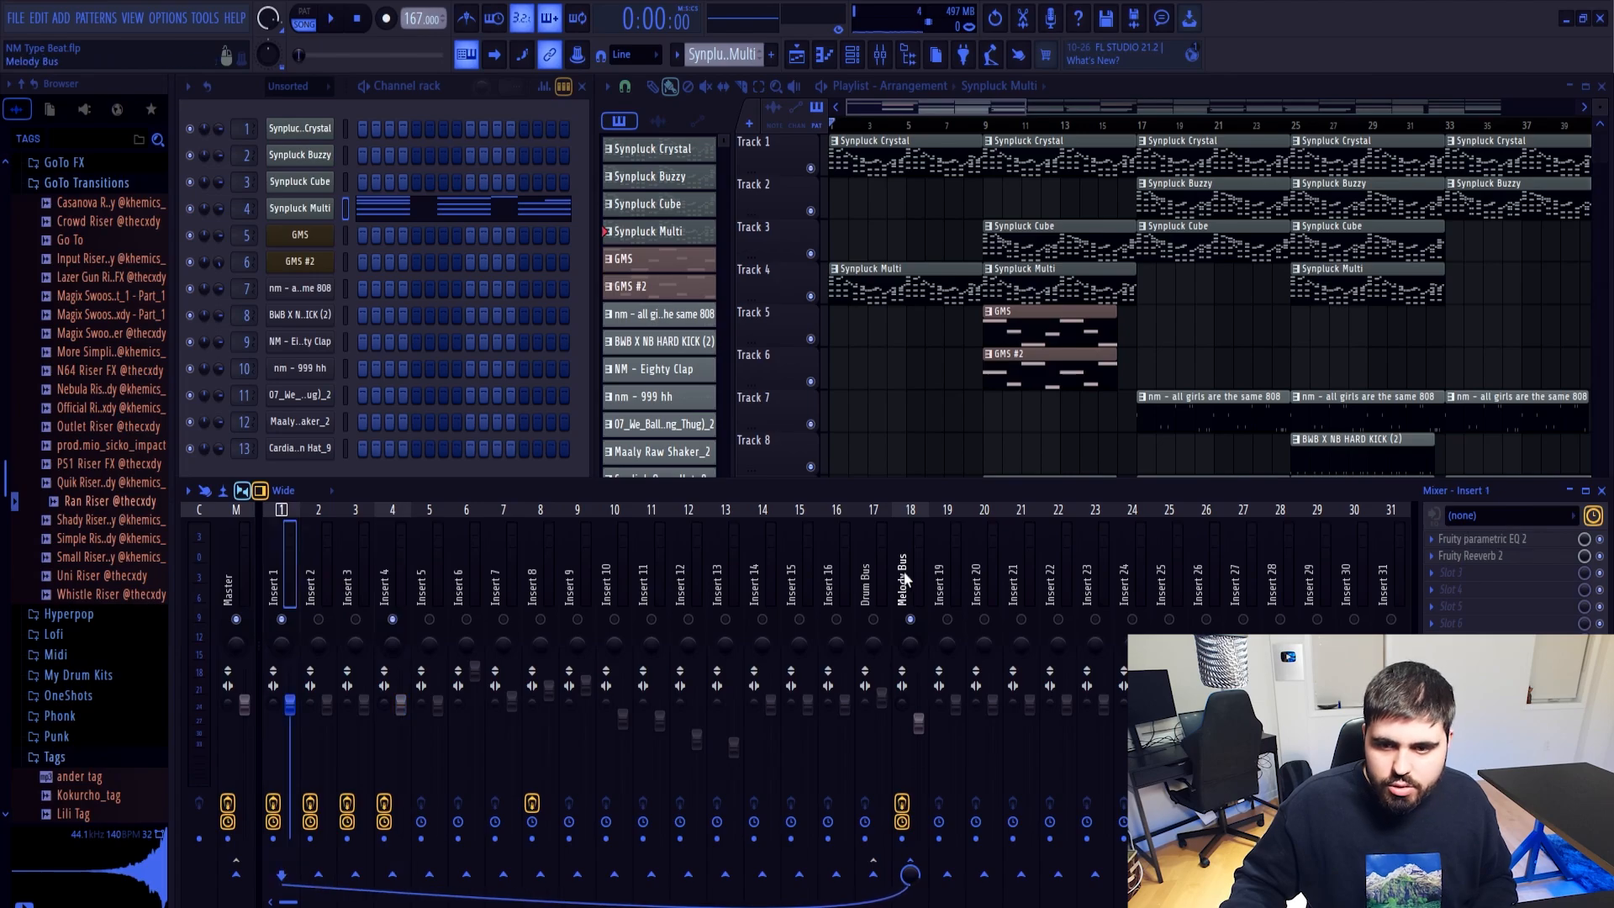
Play back the melody and examine the Fruity Parametric EQ 2 curve on the Melody Bus against the Insert 1 effects
{"action": "left_click", "coordinate": [908, 580]}
{"action": "key", "text": "space"}
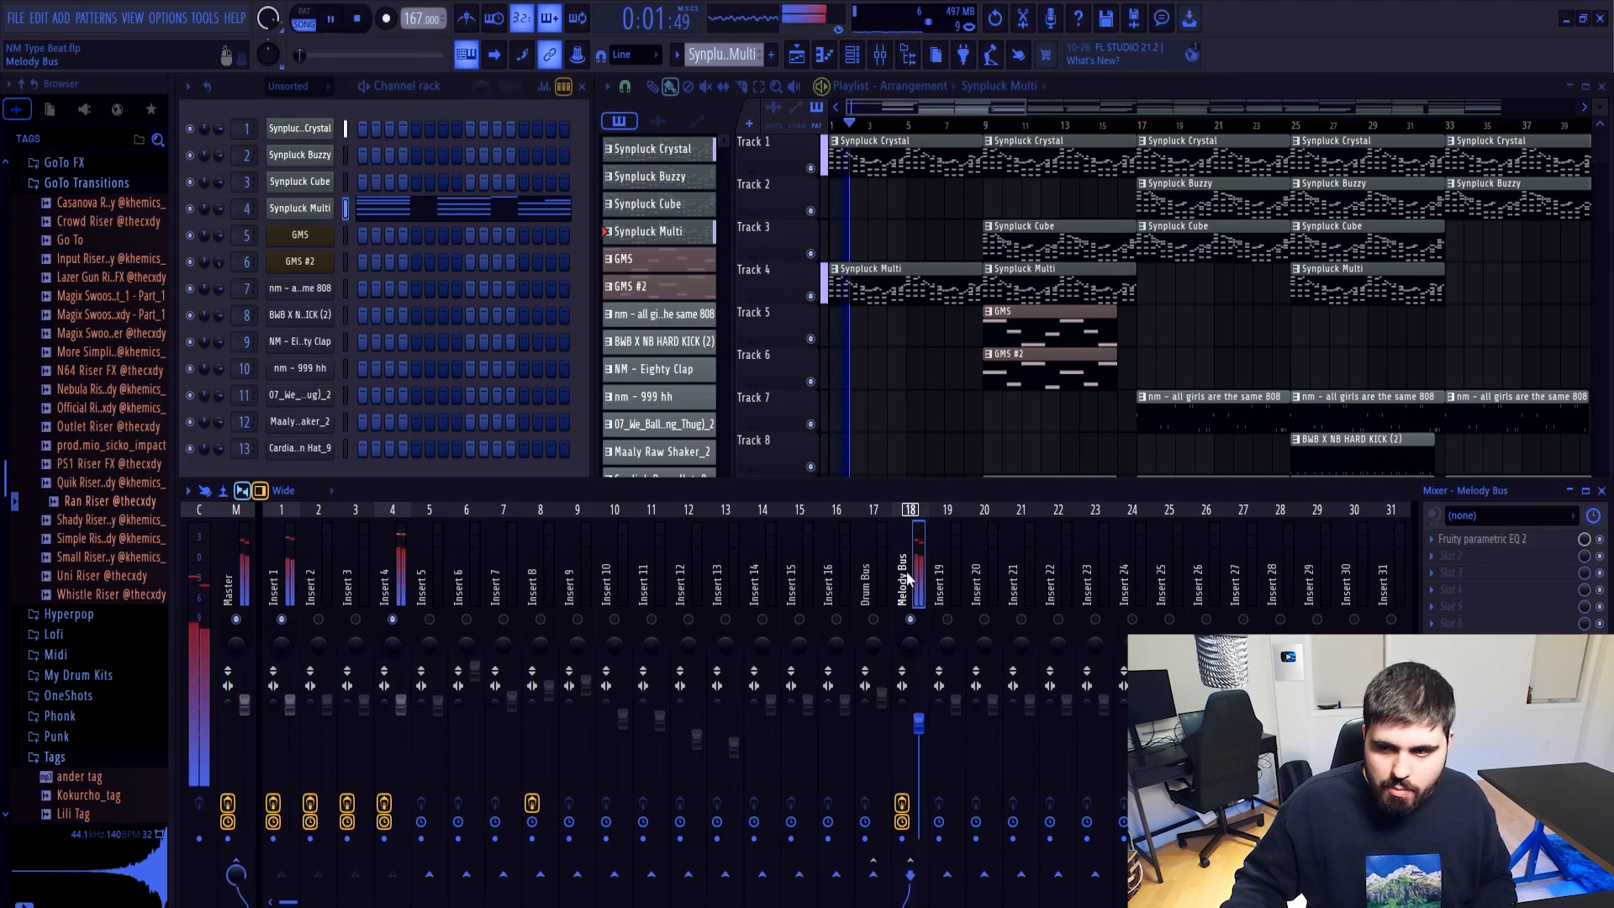
{"action": "left_click", "coordinate": [1510, 538]}
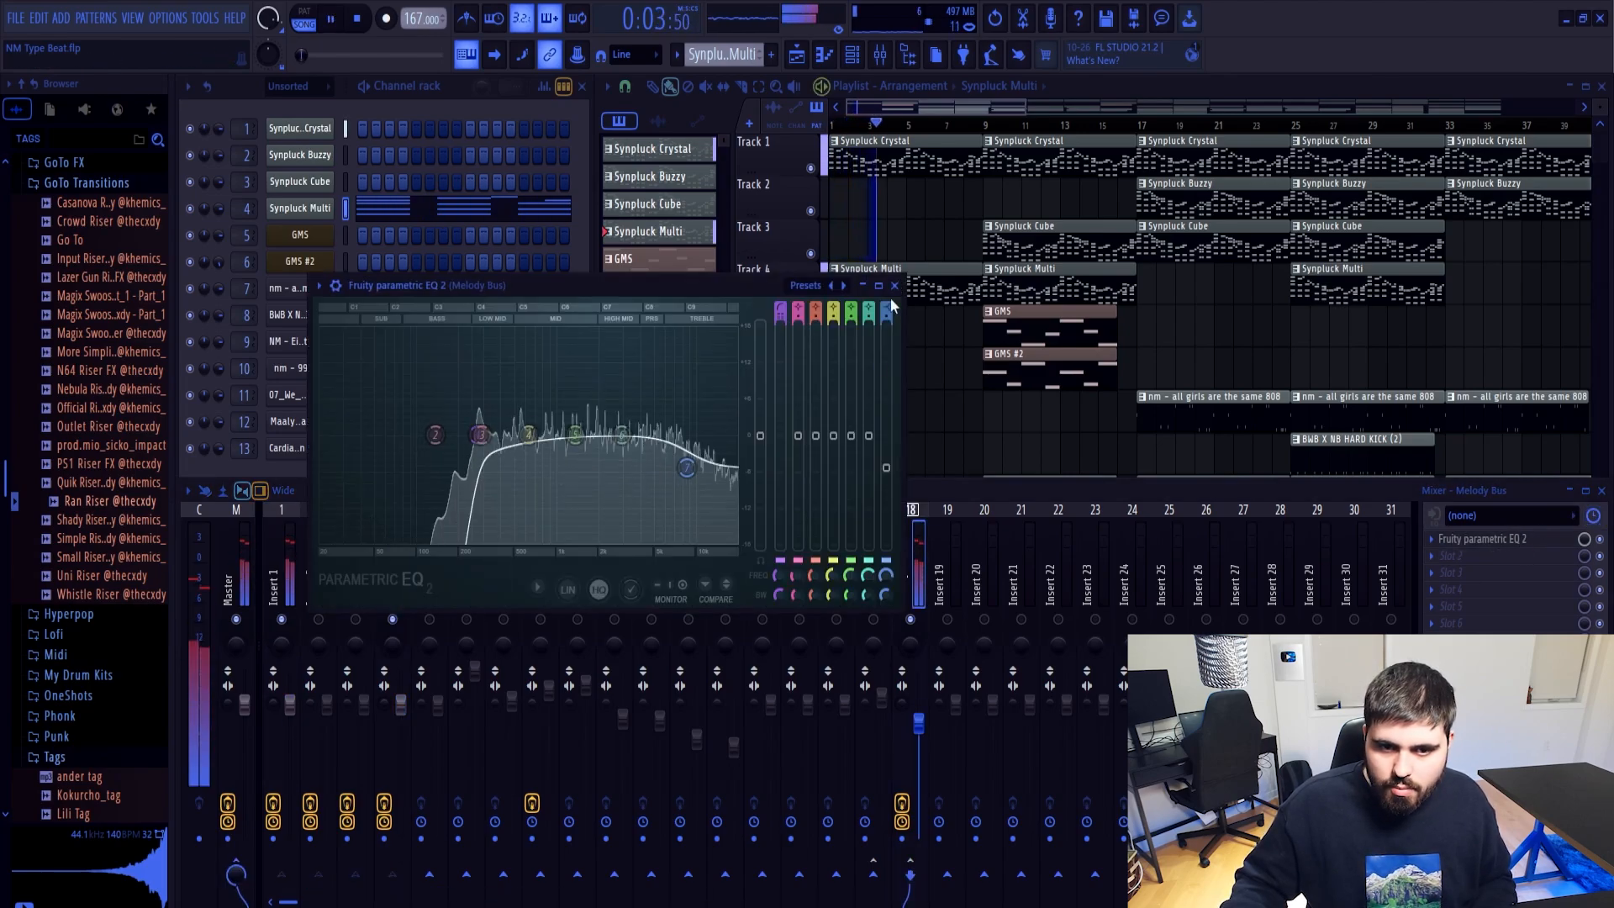
{"action": "left_click", "coordinate": [891, 308]}
{"action": "key", "text": "space"}
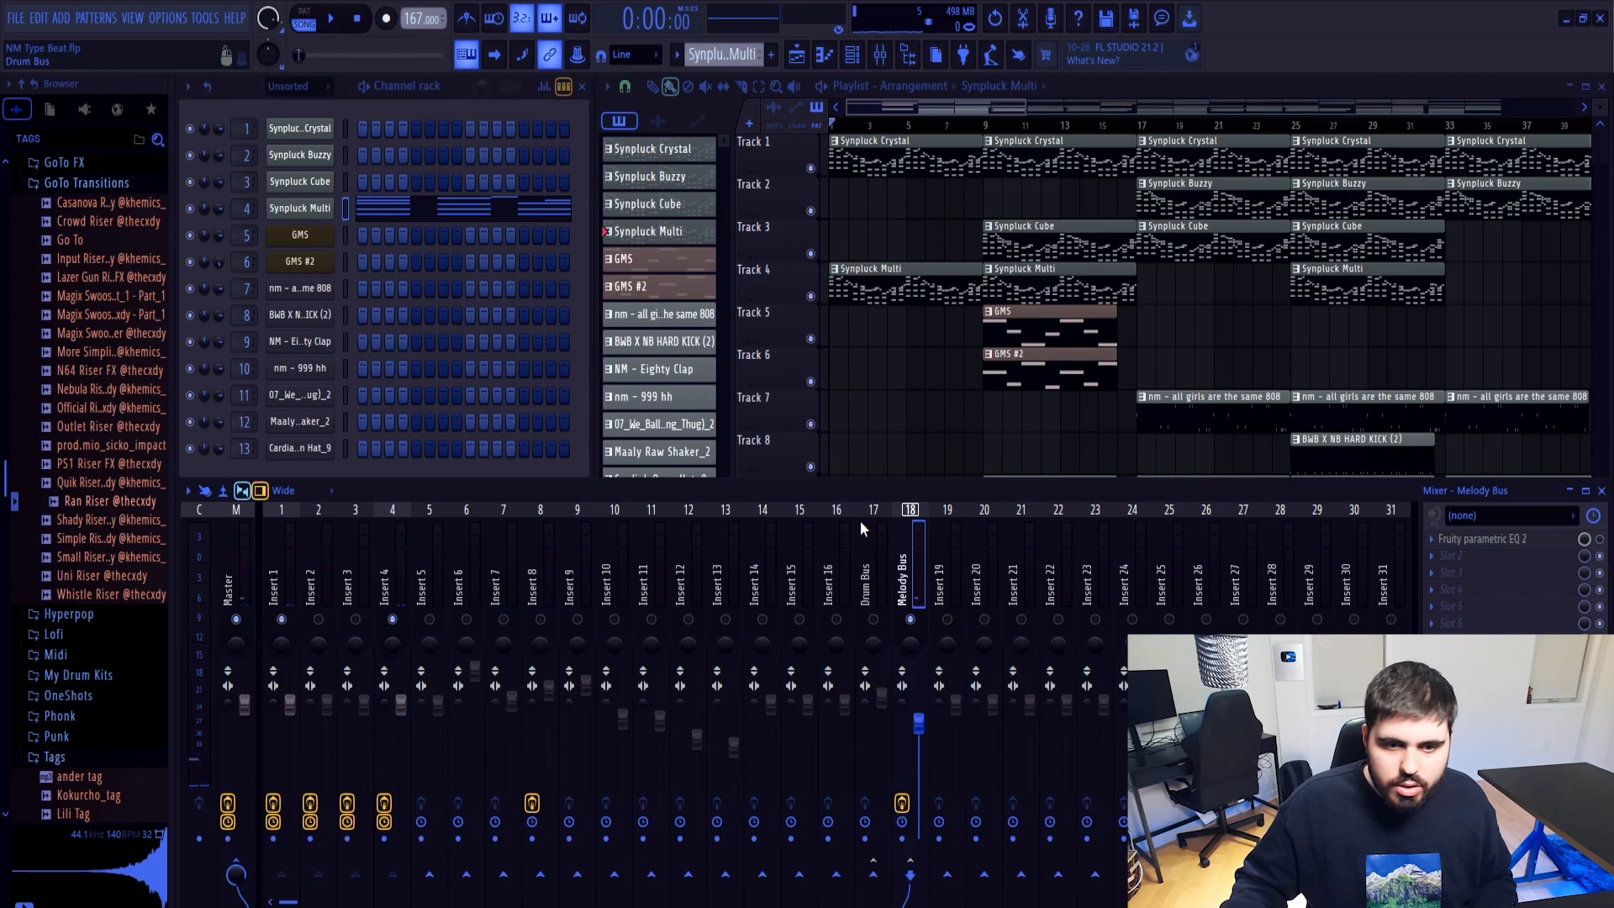
{"action": "left_click", "coordinate": [285, 580]}
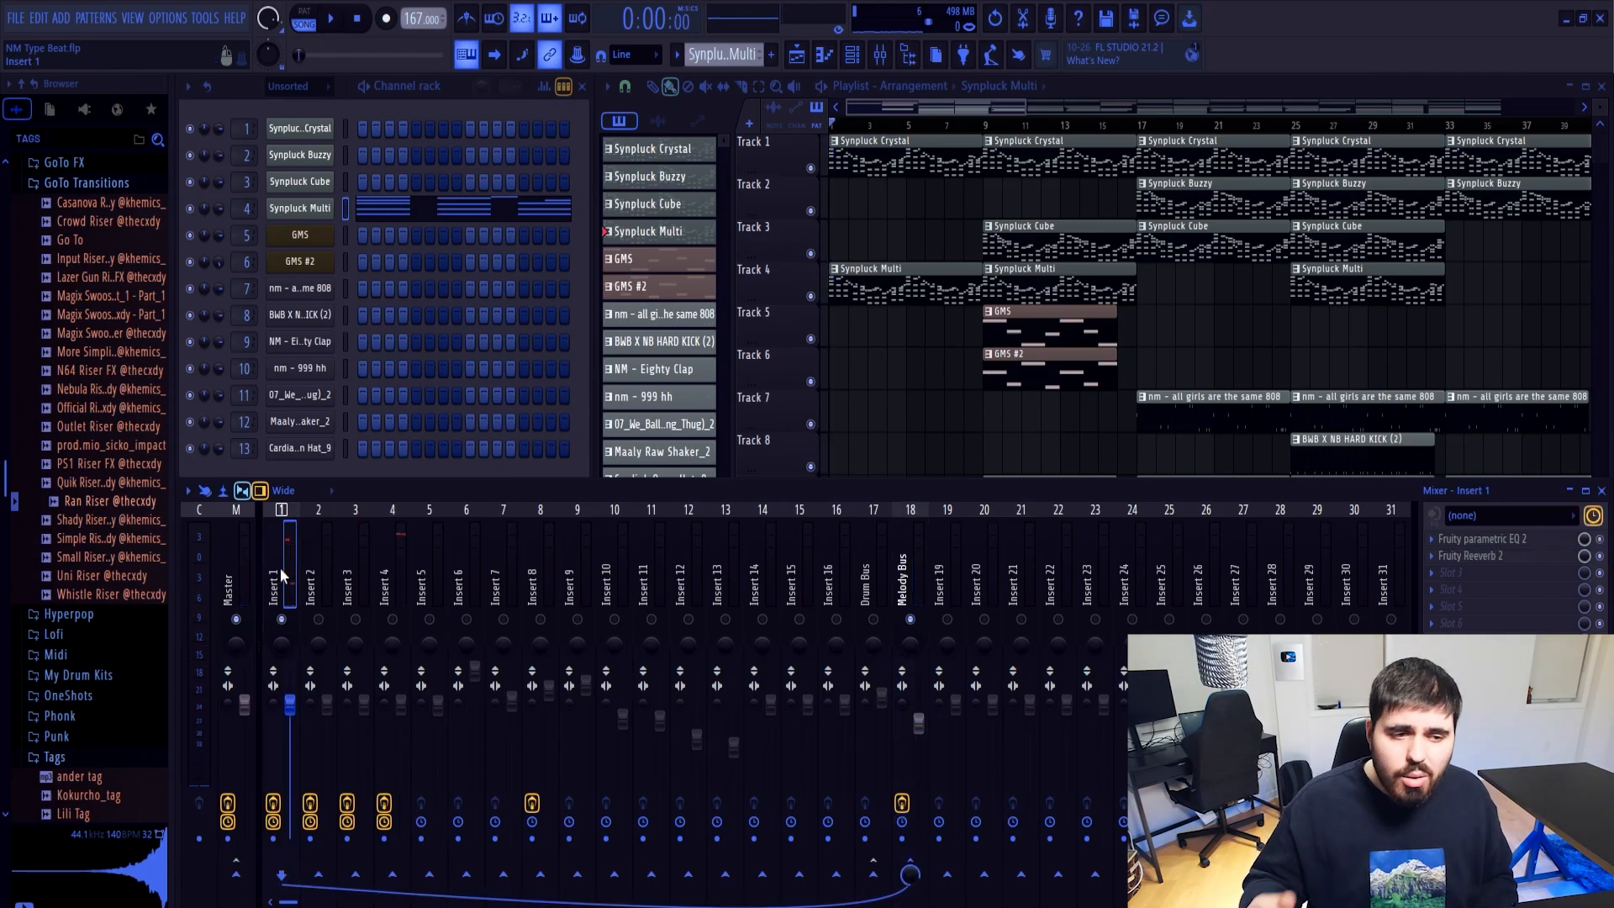
{"action": "left_click", "coordinate": [904, 586]}
{"action": "left_click", "coordinate": [1511, 539]}
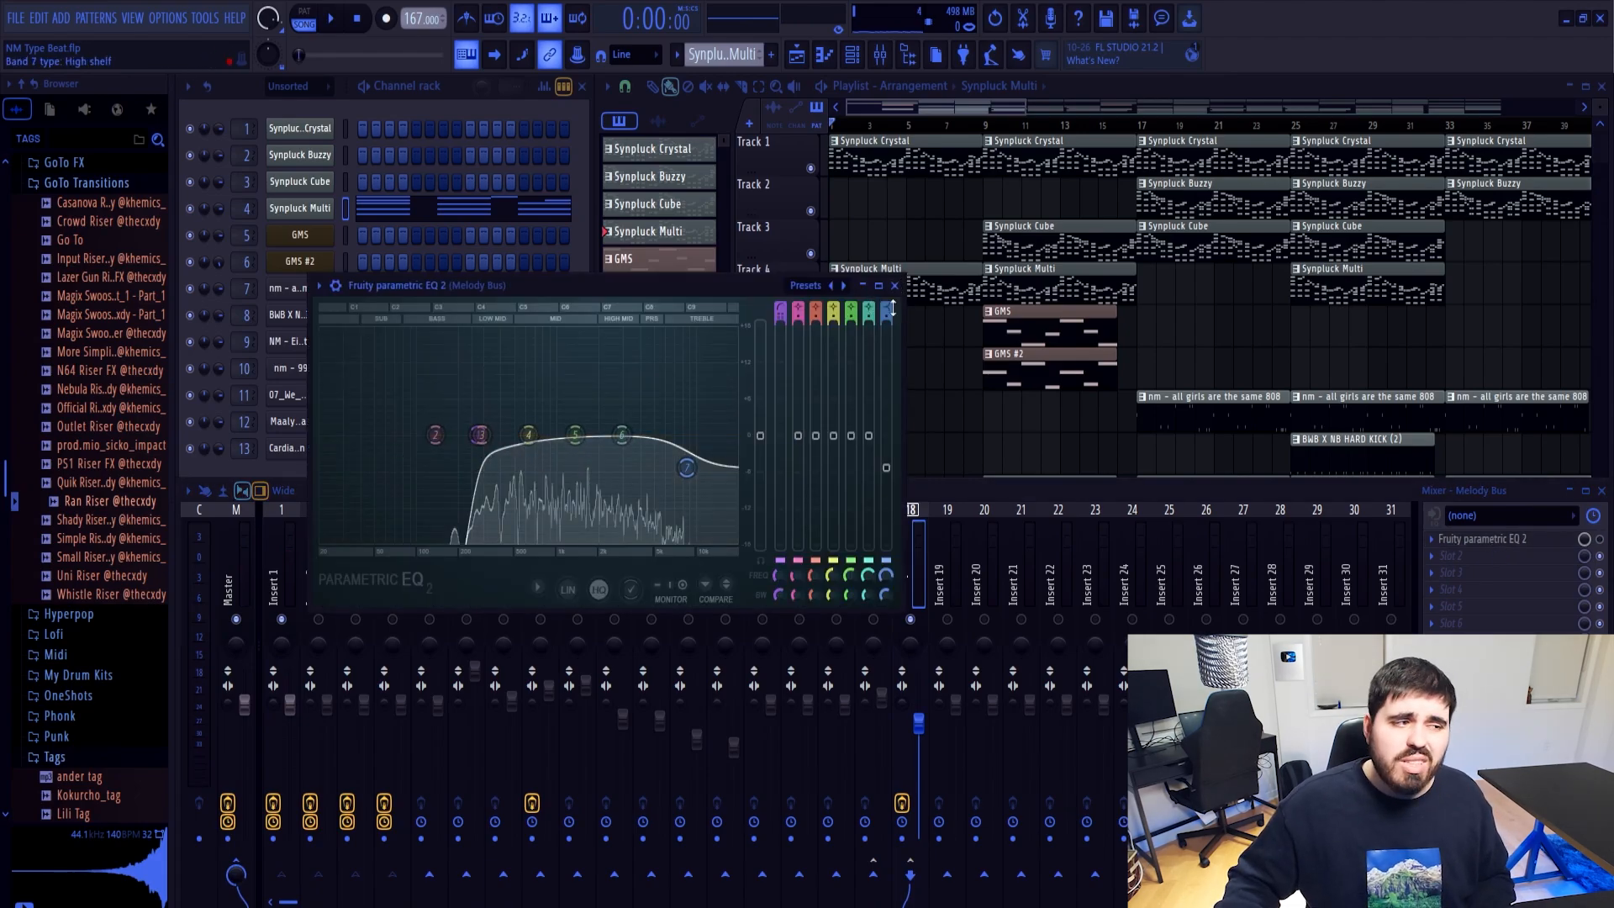
{"action": "left_click", "coordinate": [895, 286]}
Play Inserts 1 and 4 together and lower both faders to the same level
{"action": "left_click", "coordinate": [283, 558]}
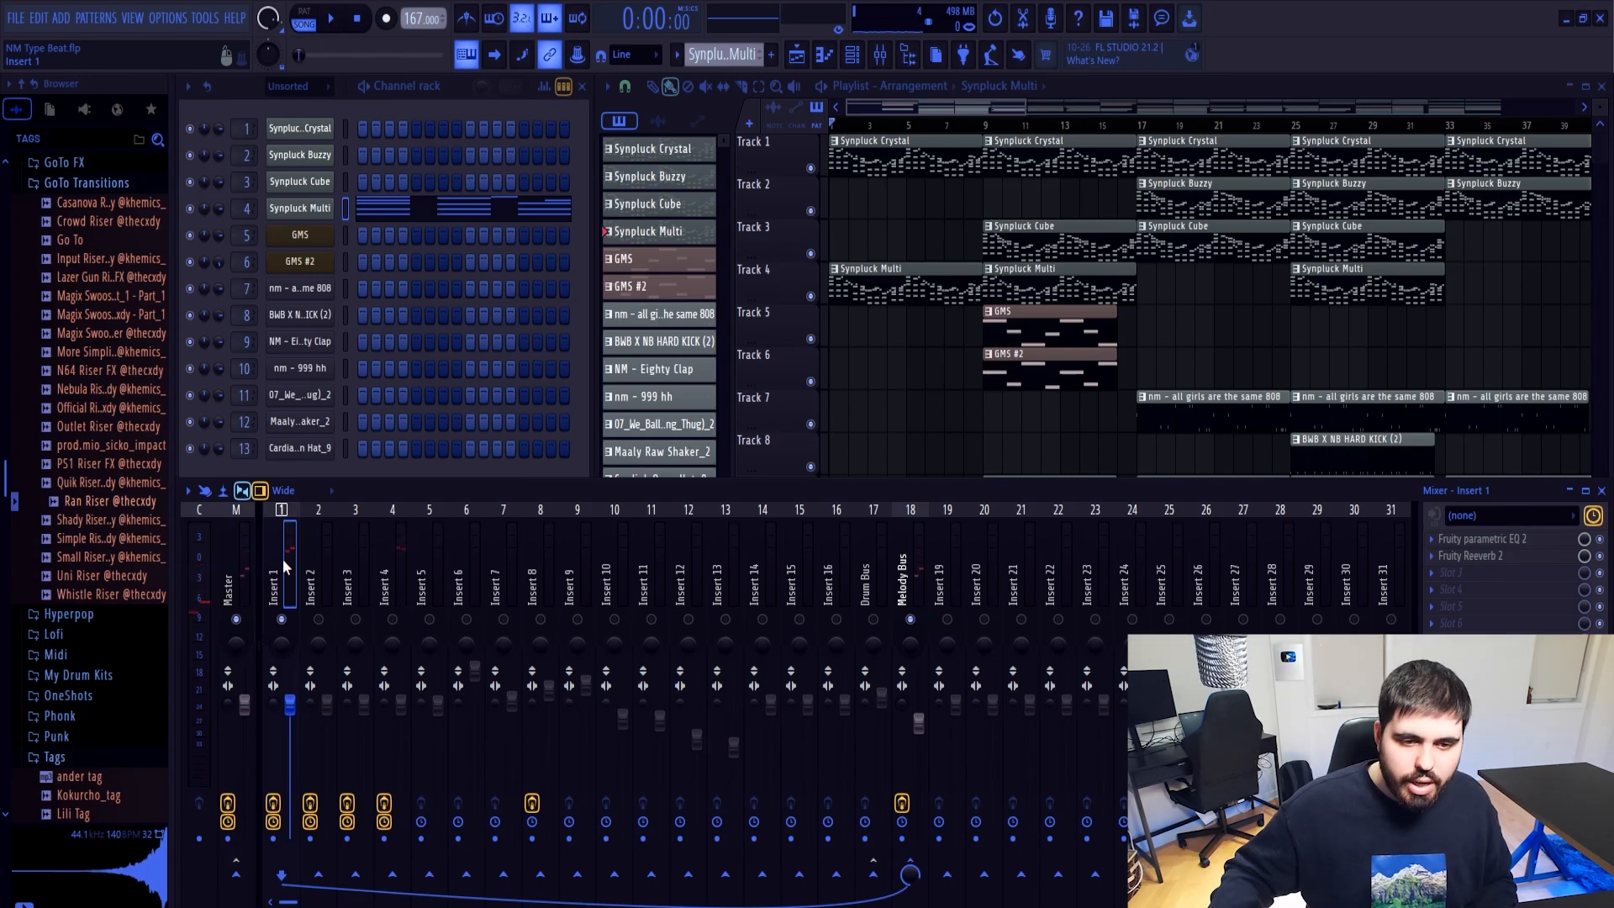
{"action": "left_click", "coordinate": [390, 620]}
{"action": "key", "text": "space"}
{"action": "left_click_drag", "start_coordinate": [290, 702], "coordinate": [290, 746]}
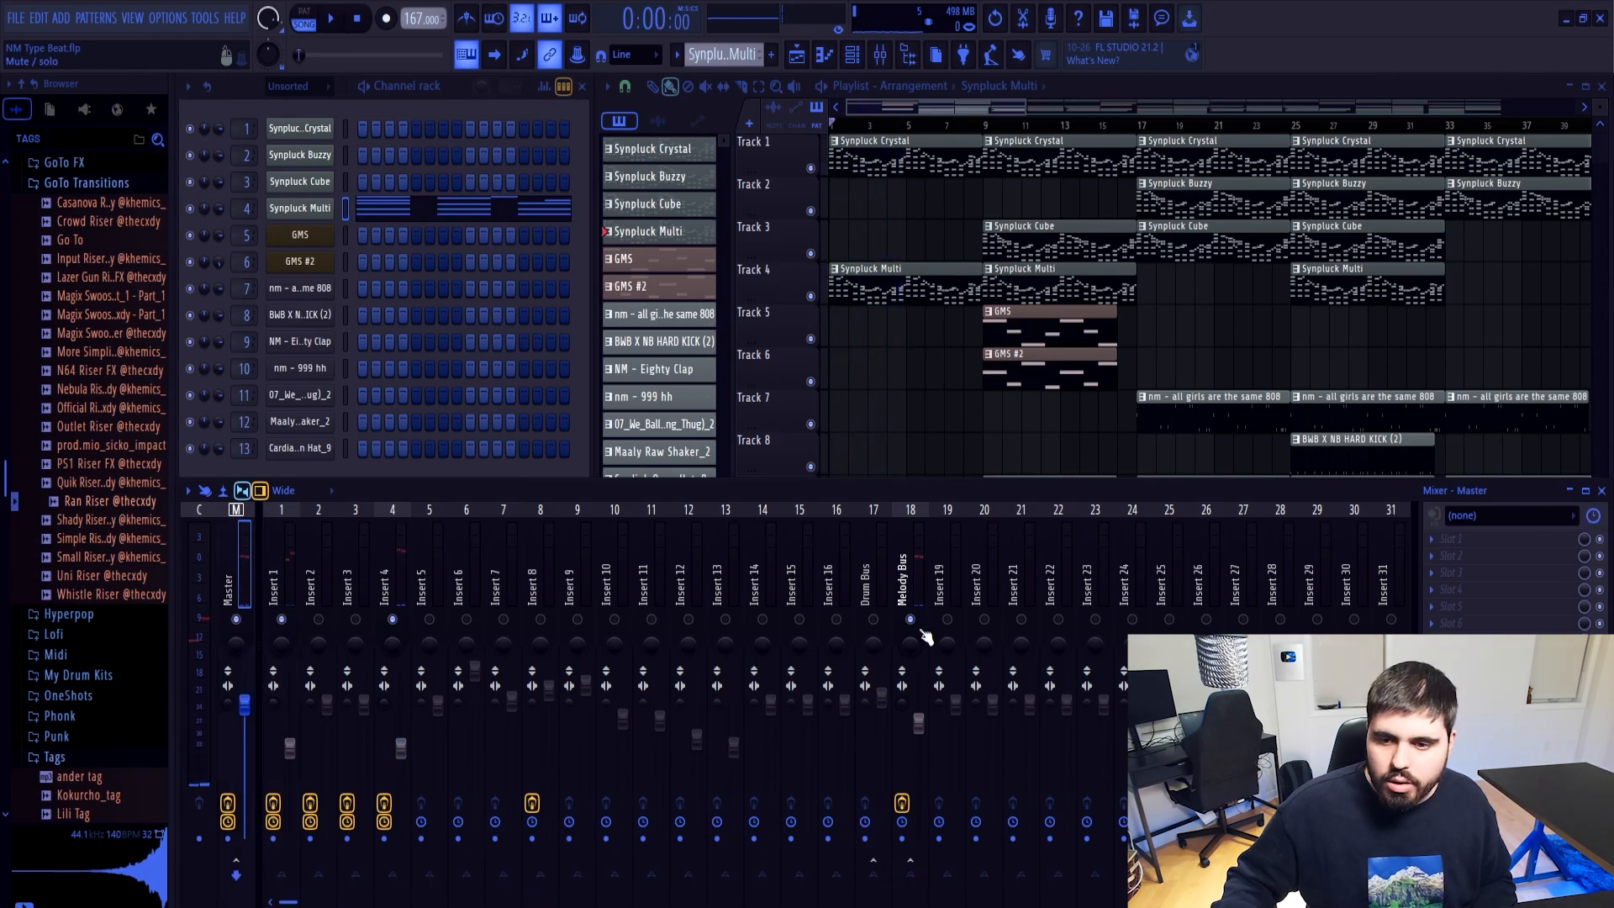
{"action": "left_click", "coordinate": [915, 720]}
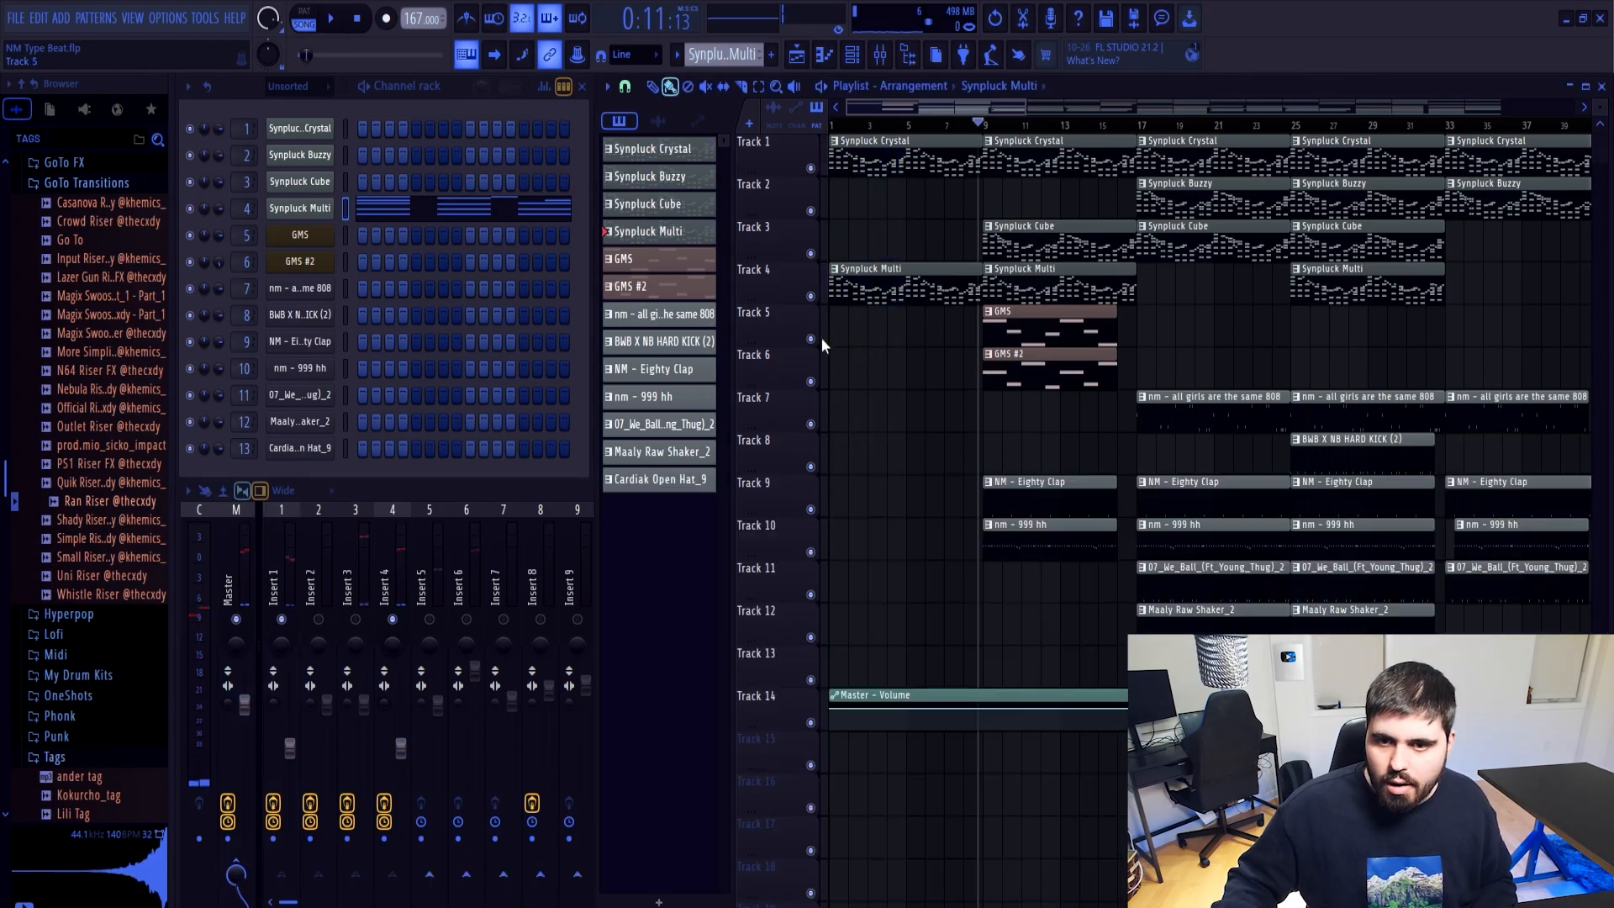
Find the mixer insert of the GMS channel and play Insert 5 back in isolation from bar 9
{"action": "left_click", "coordinate": [1029, 334]}
{"action": "left_click", "coordinate": [290, 240]}
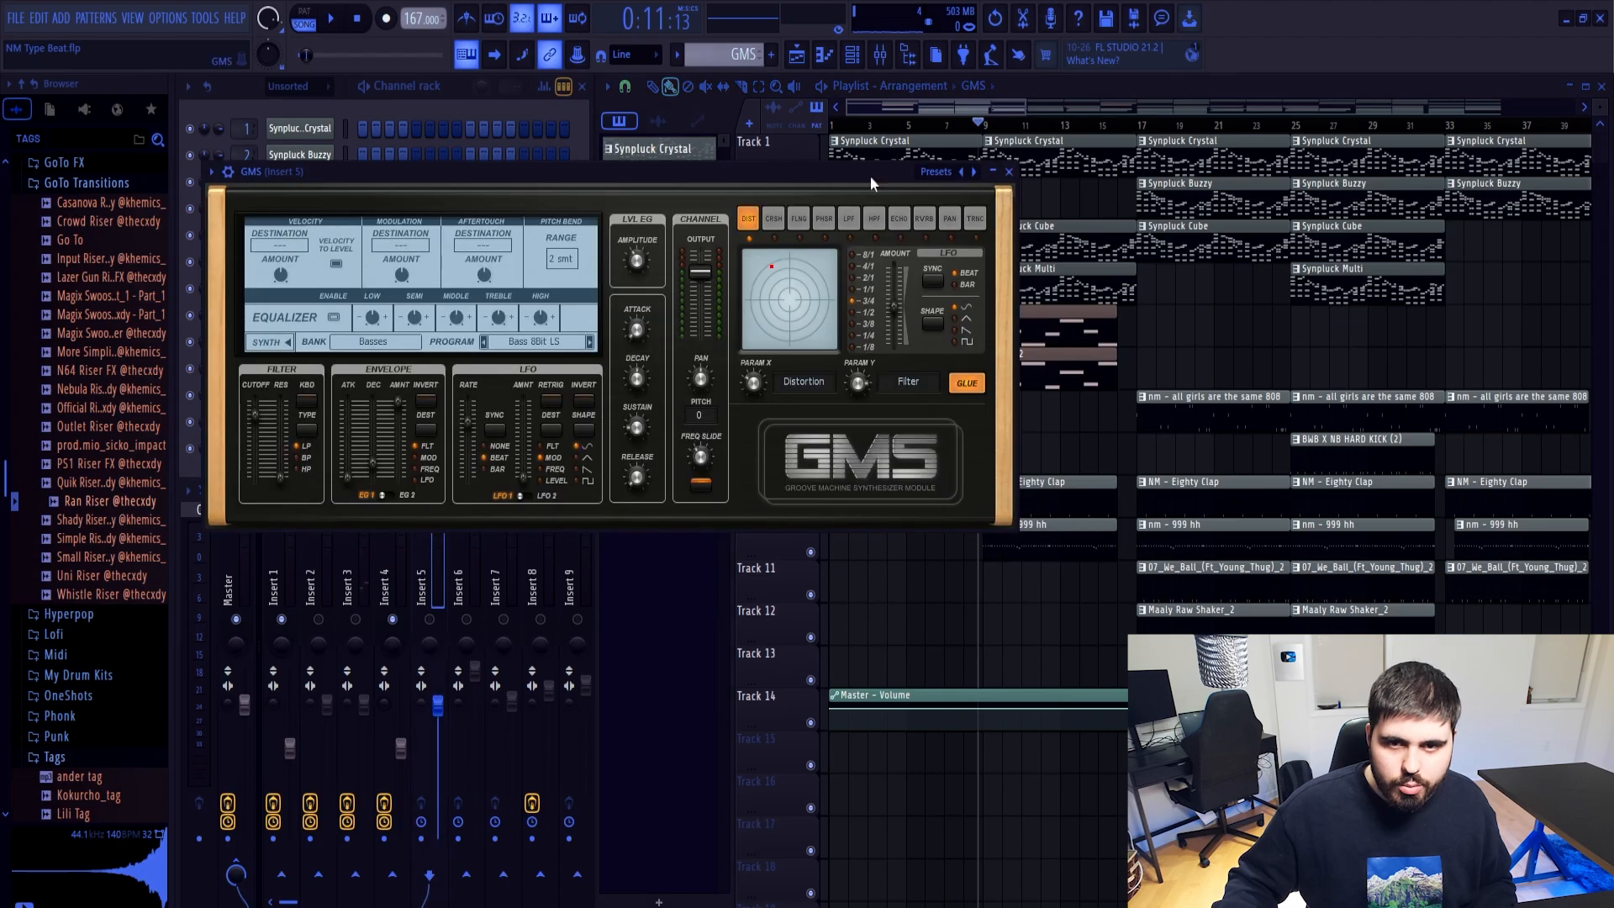
{"action": "left_click", "coordinate": [1010, 172]}
{"action": "left_click", "coordinate": [427, 583]}
{"action": "key", "text": "space"}
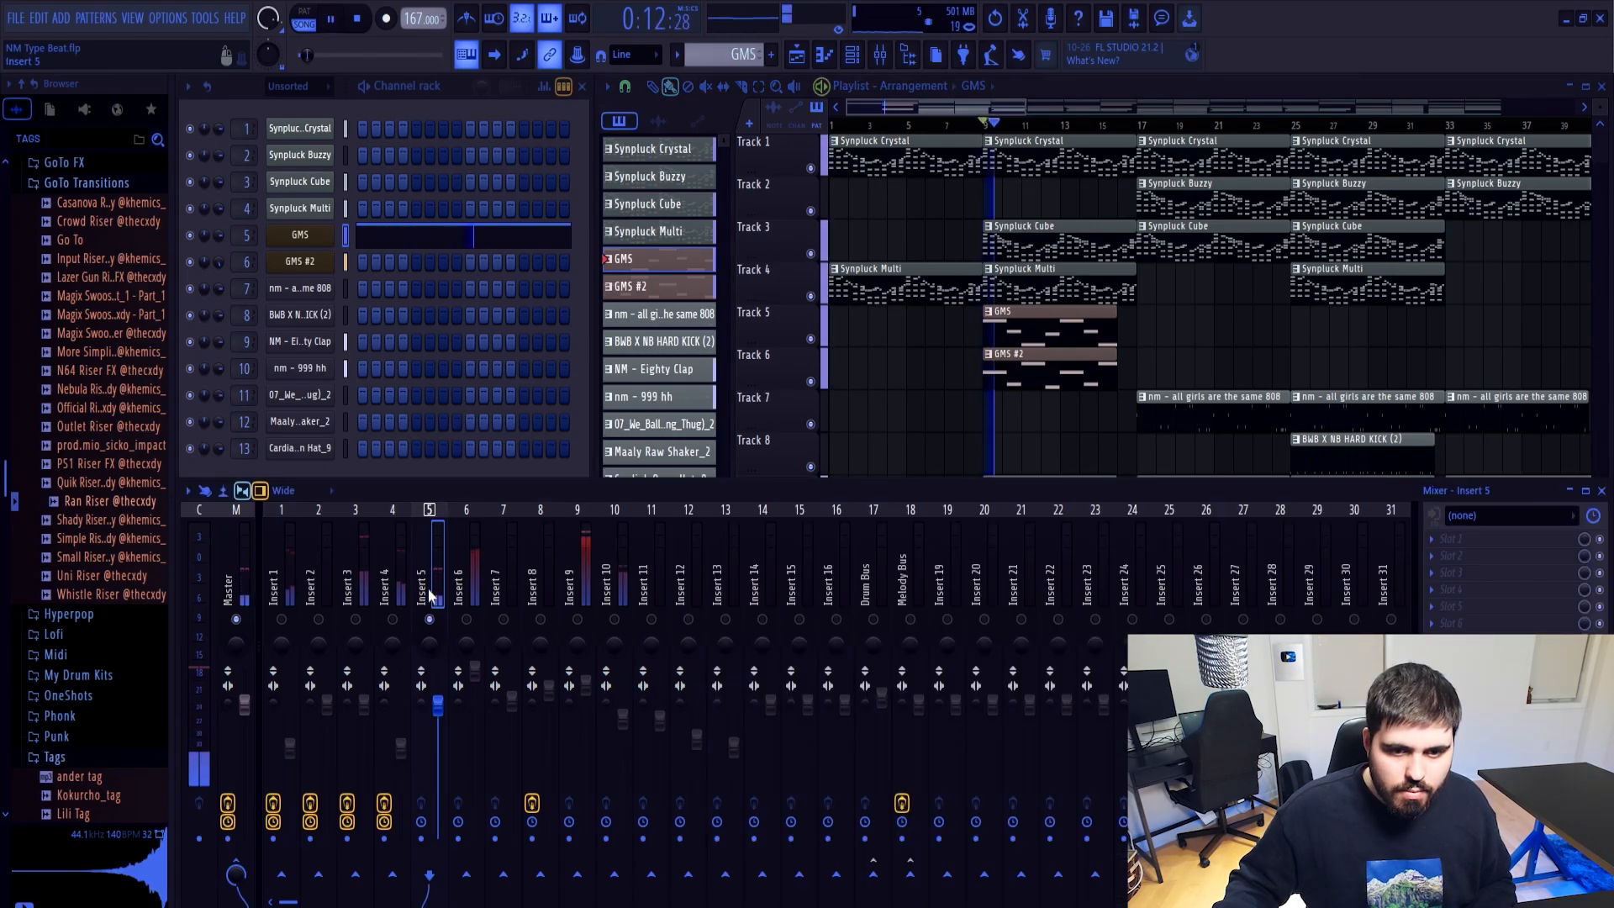
{"action": "key", "text": "space"}
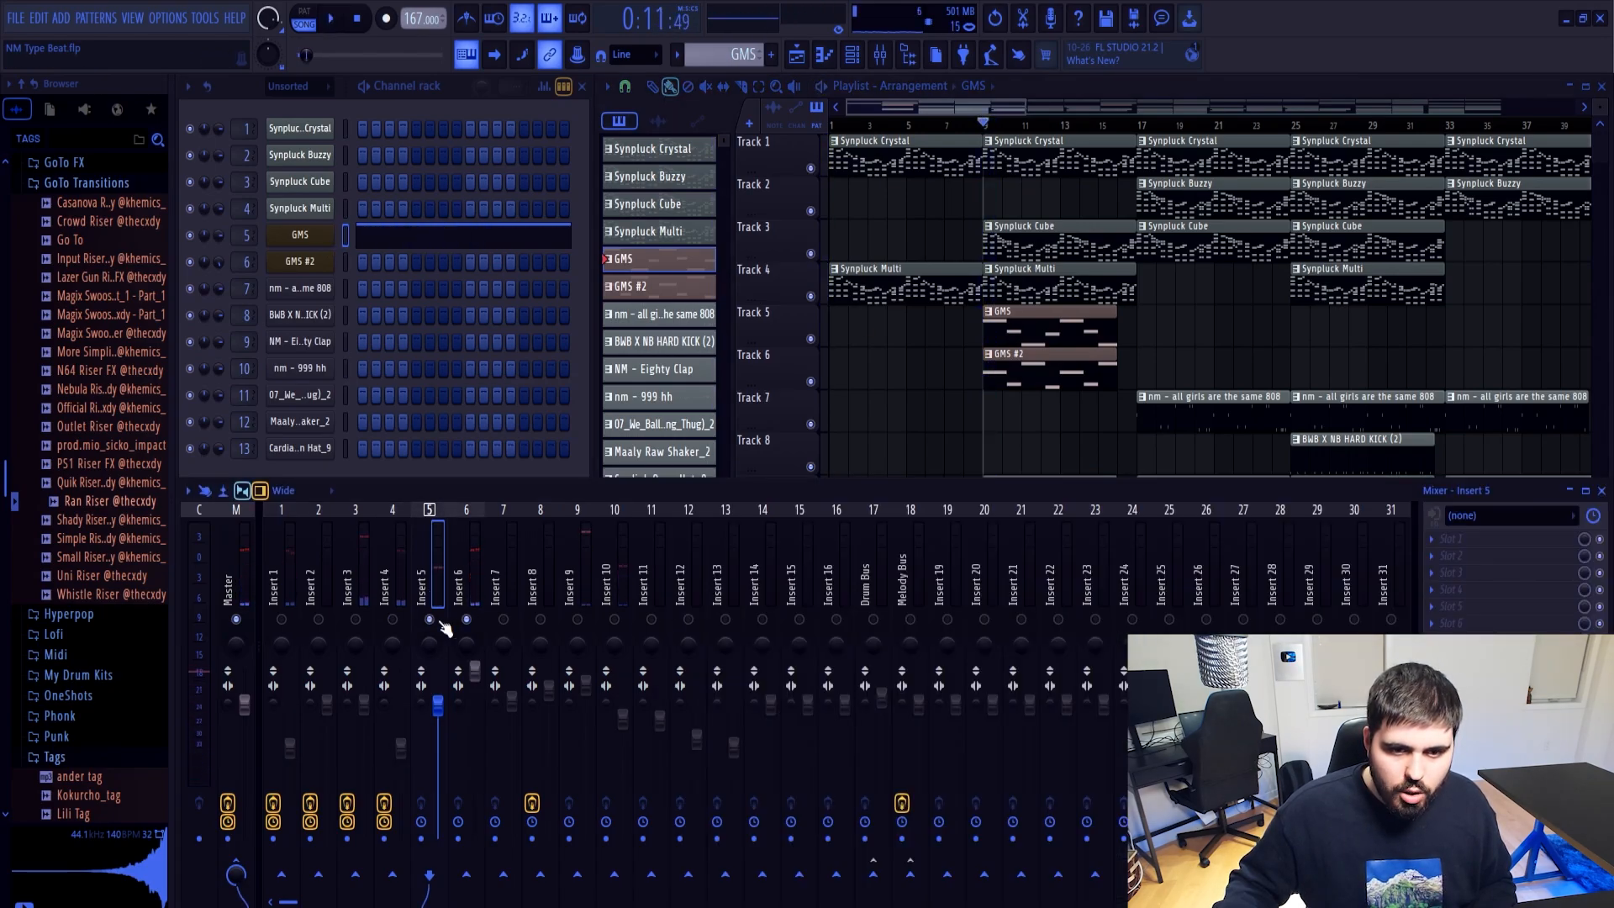
Add Fruity Parametric EQ 2 to Insert 5 and set band 1 as a high-pass that removes the GMS low end
{"action": "left_click", "coordinate": [1466, 538]}
{"action": "left_click", "coordinate": [1234, 656]}
{"action": "key", "text": "space"}
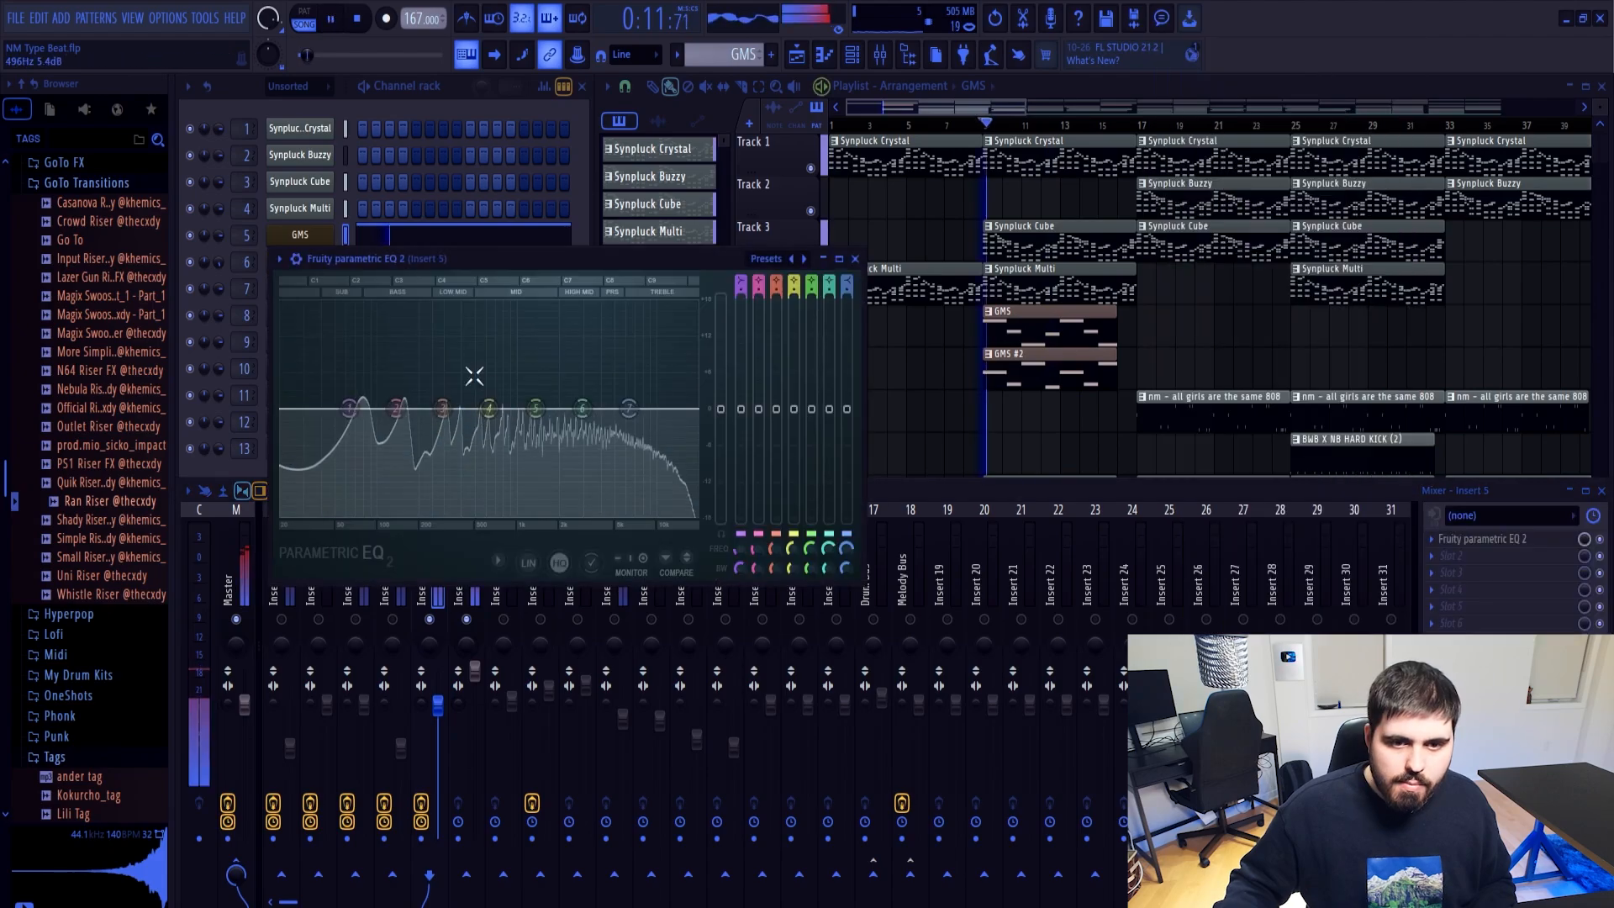
{"action": "key", "text": "space"}
{"action": "left_click_drag", "start_coordinate": [741, 282], "coordinate": [741, 328]}
{"action": "left_click_drag", "start_coordinate": [349, 409], "coordinate": [399, 408]}
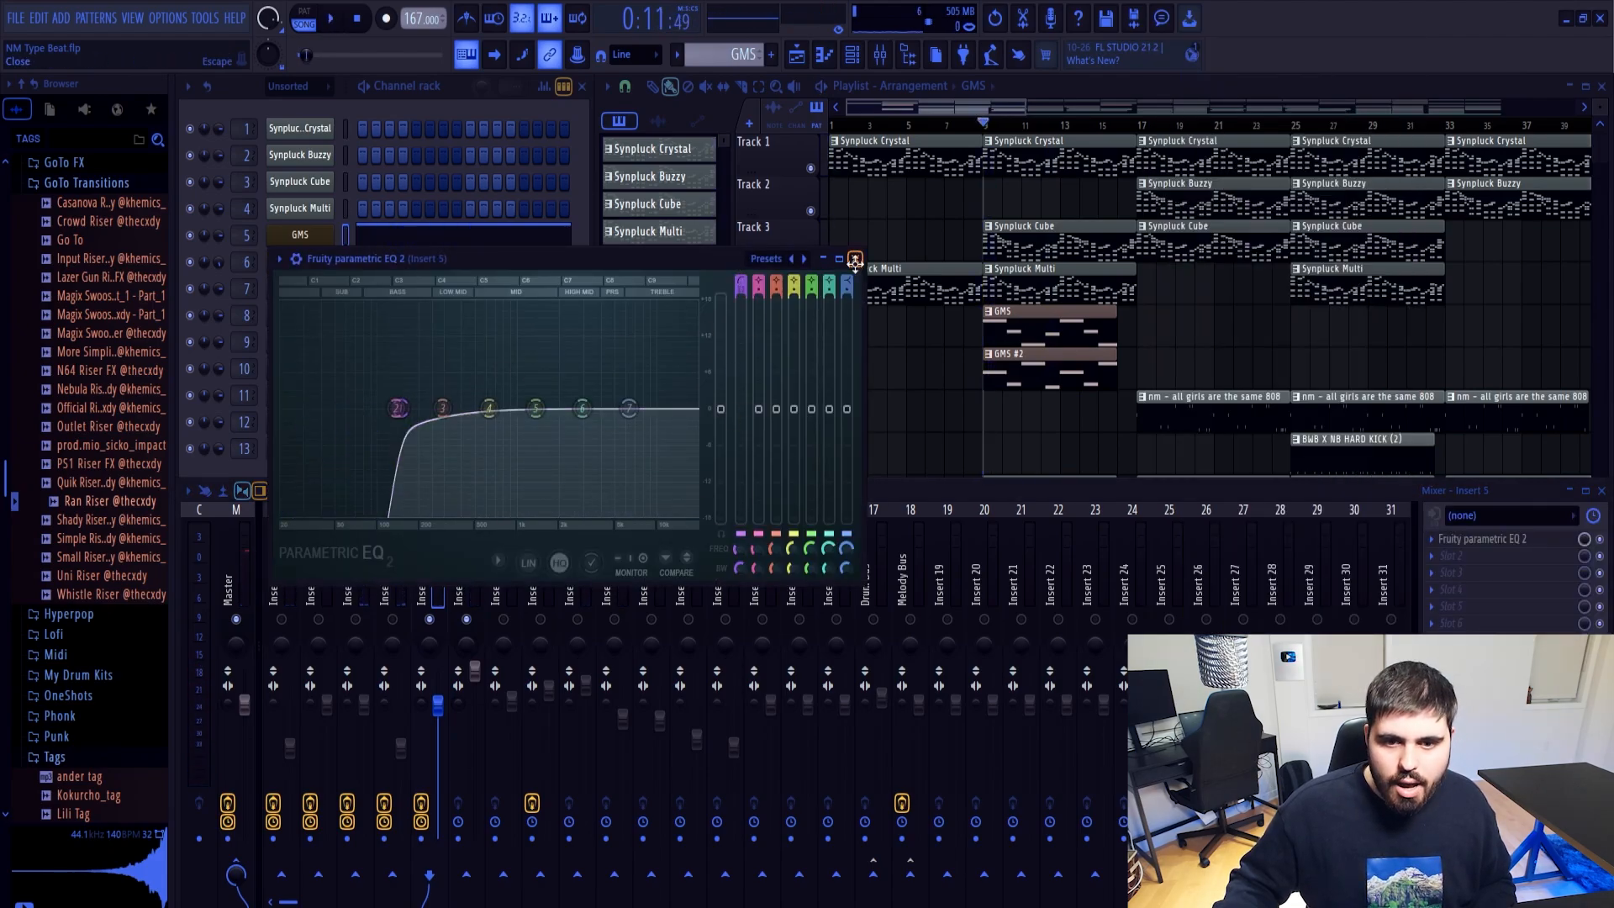
{"action": "left_click", "coordinate": [855, 261]}
Add Fruity Parametric EQ 2 to Insert 6, set its band 7 high shelf to about 795 Hz and -11.1 dB, and lower the insert's fader
{"action": "left_click", "coordinate": [458, 597]}
{"action": "left_click", "coordinate": [1480, 555]}
{"action": "left_click", "coordinate": [1219, 486]}
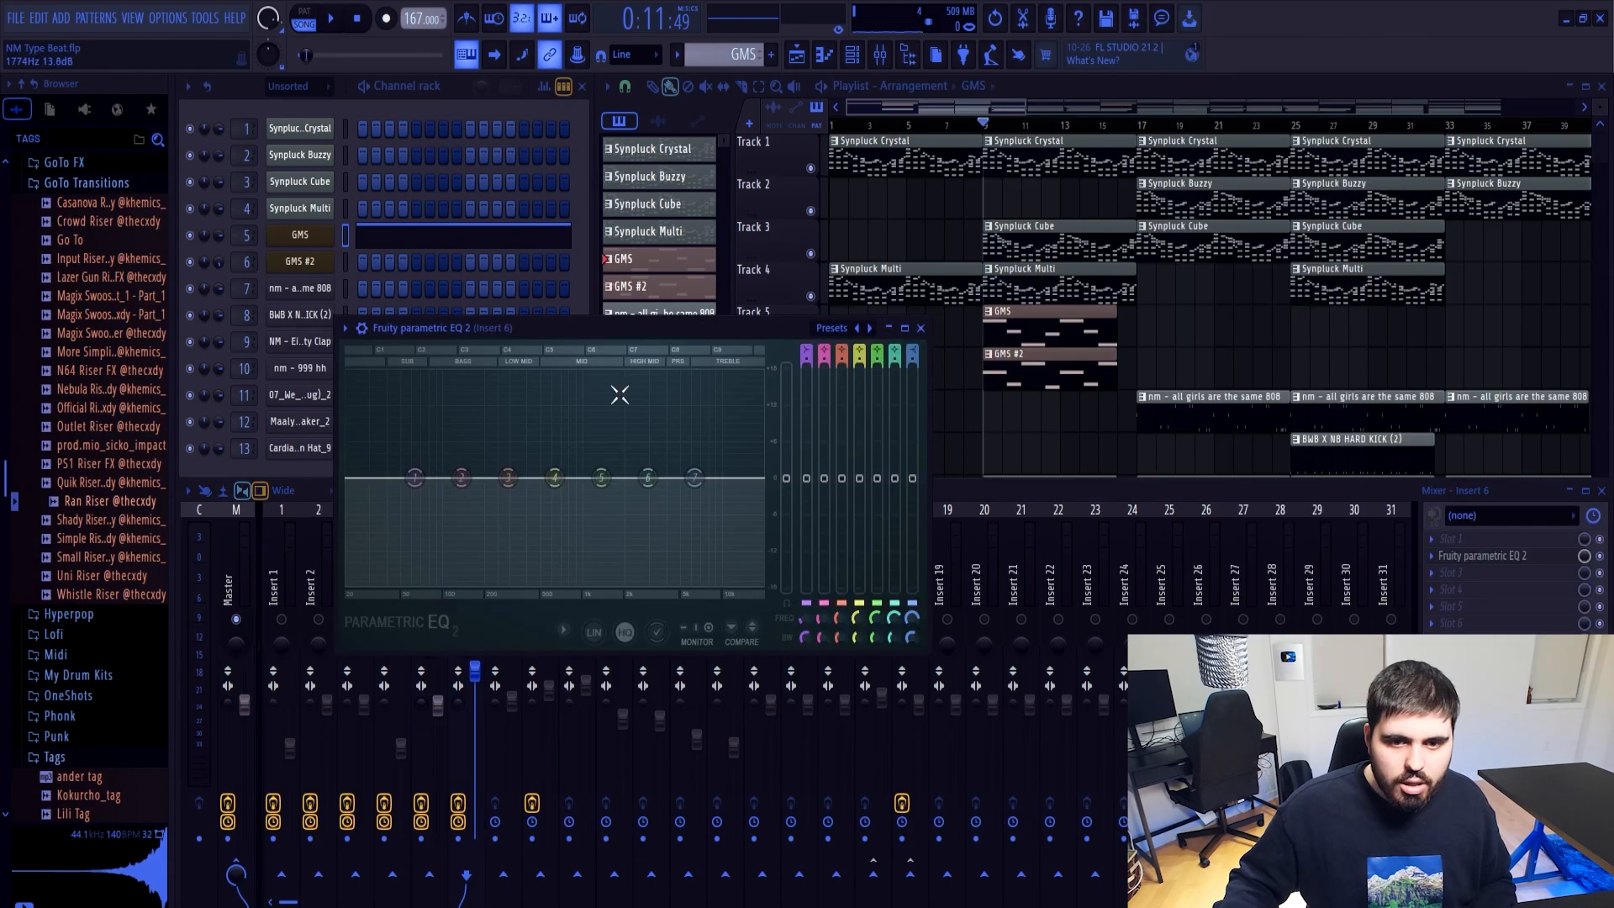
{"action": "left_click_drag", "start_coordinate": [605, 325], "coordinate": [573, 247]}
{"action": "key", "text": "space"}
{"action": "left_click_drag", "start_coordinate": [663, 400], "coordinate": [538, 468]}
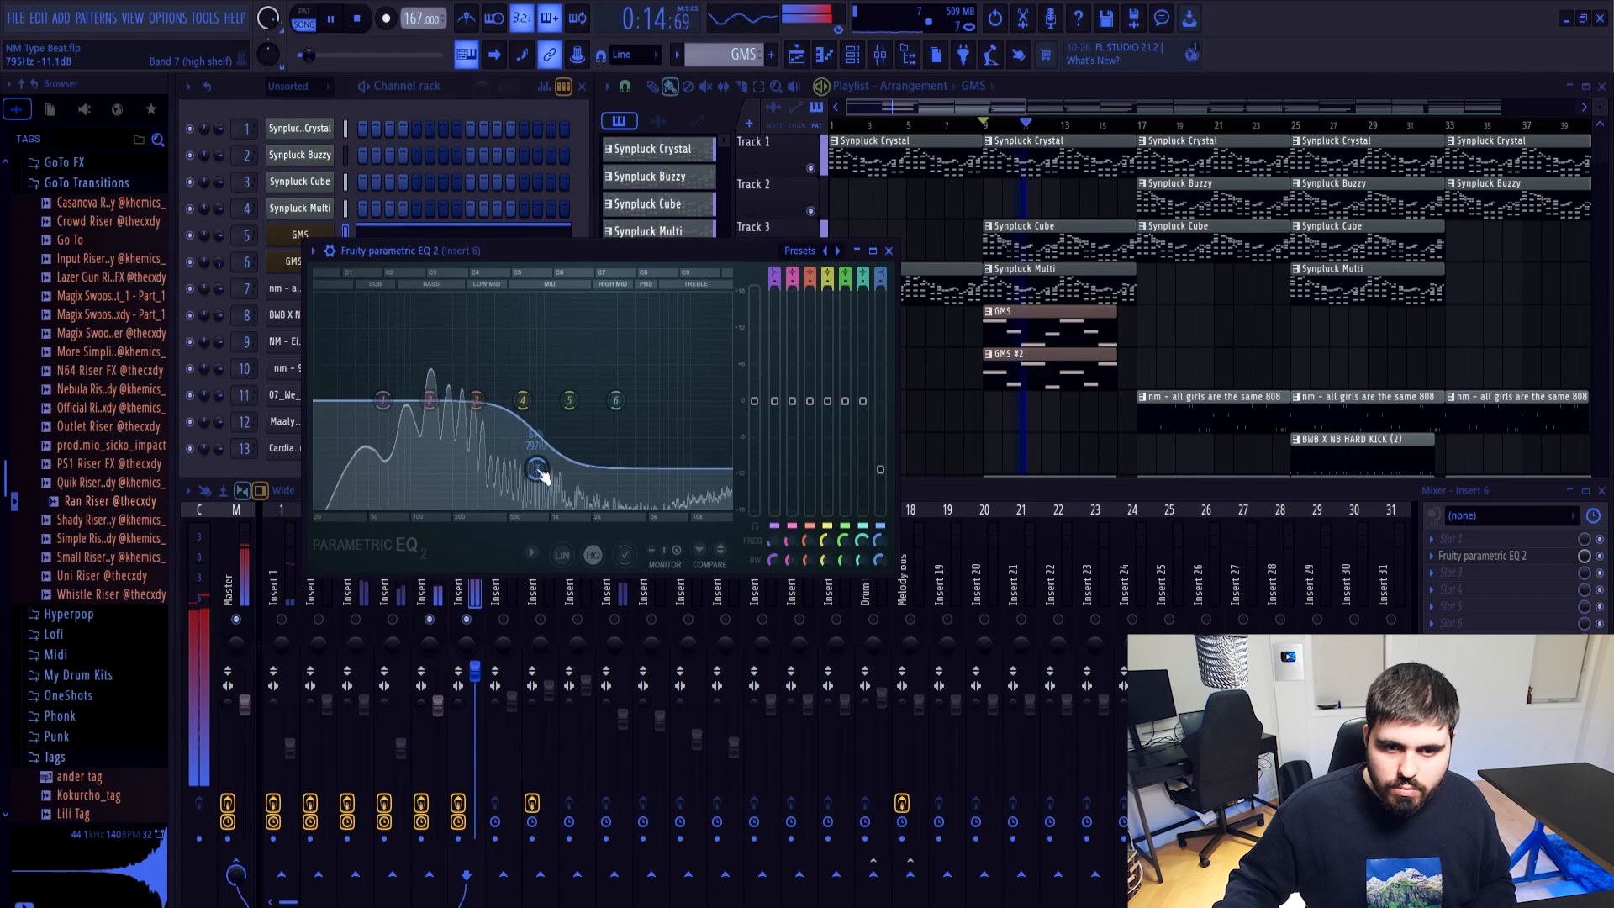
{"action": "left_click", "coordinate": [889, 251]}
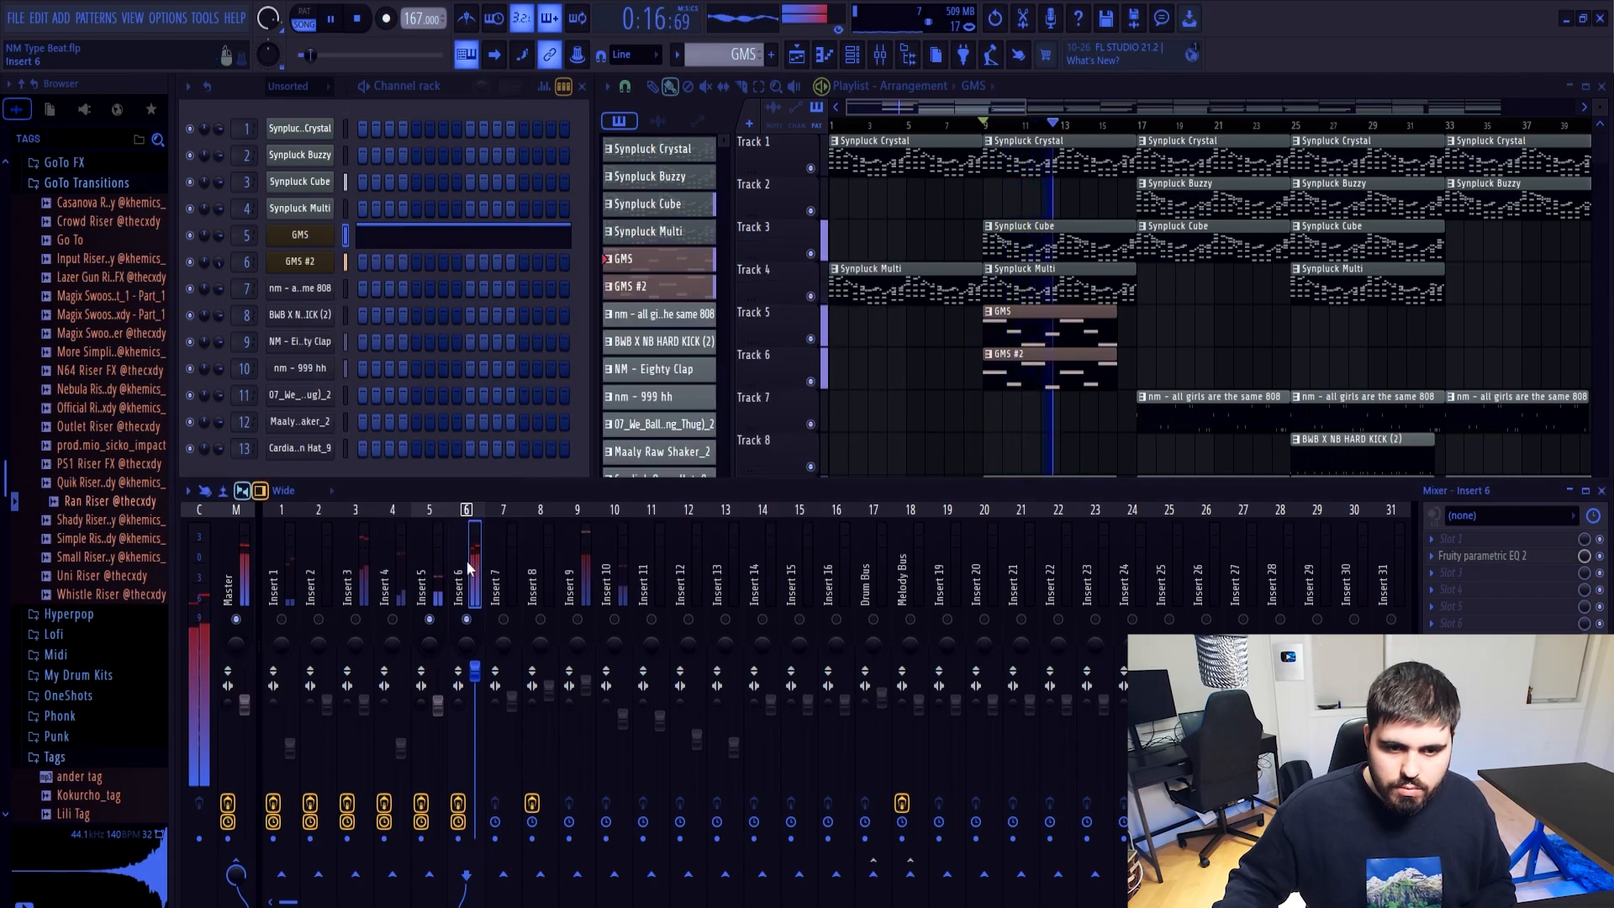
{"action": "key", "text": "space"}
{"action": "left_click_drag", "start_coordinate": [474, 672], "coordinate": [475, 705]}
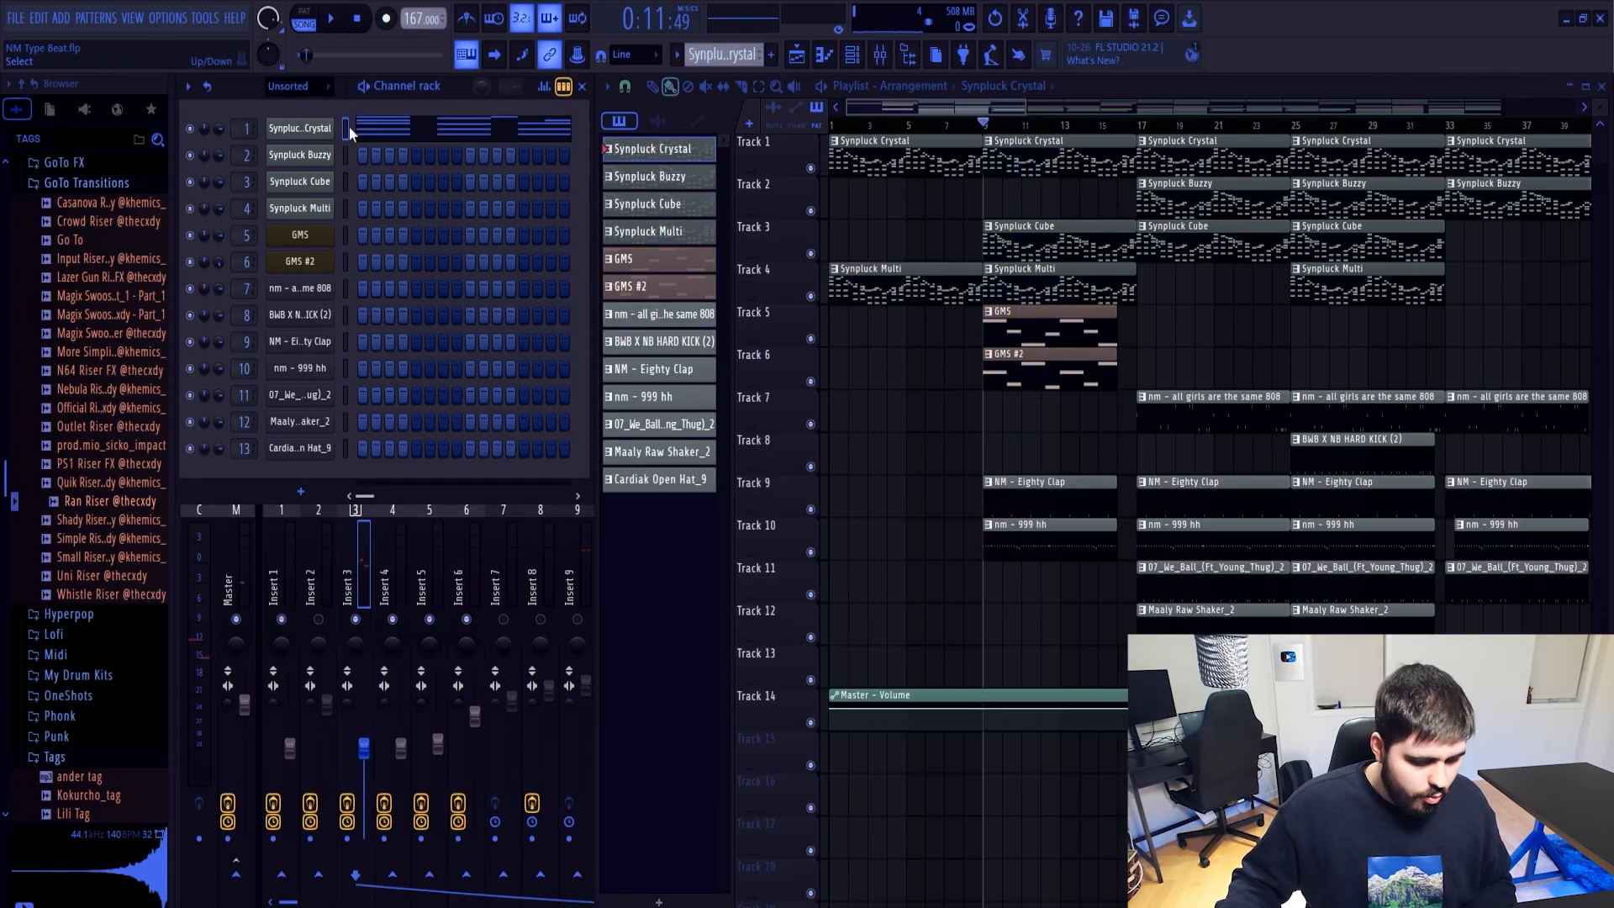
Copy the edited Synpluck Crystal notes into the Synpluck Cube and Synpluck Buzzy patterns
{"action": "left_click", "coordinate": [1048, 242]}
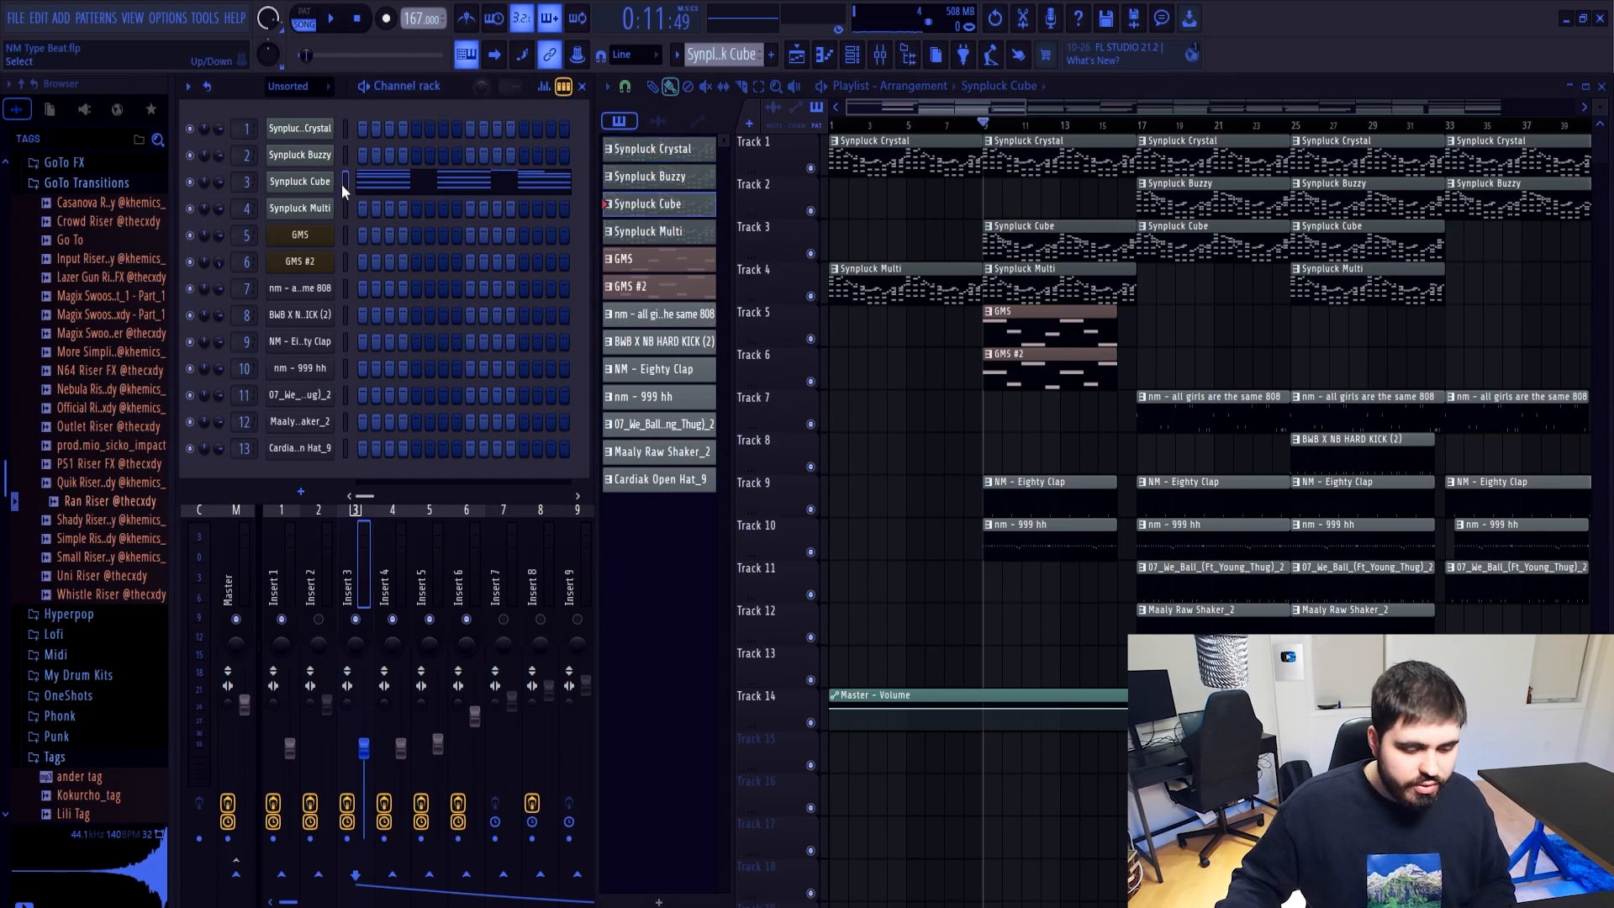
{"action": "left_click", "coordinate": [1201, 199]}
{"action": "left_click", "coordinate": [344, 155]}
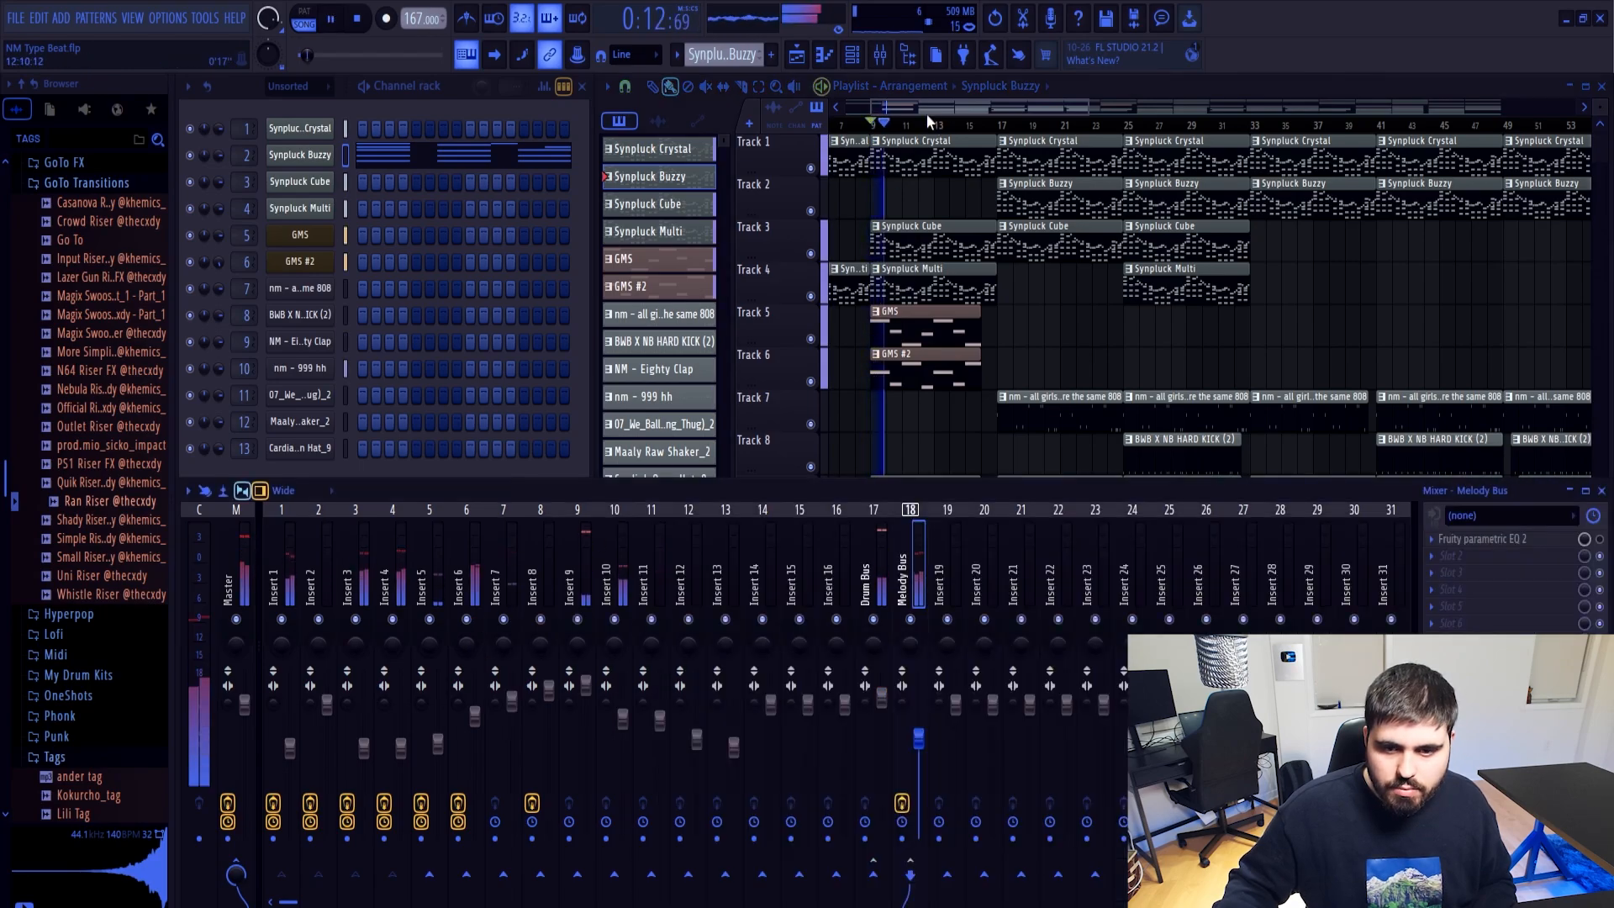
Play back the section with the clap and hi-hat and lower the NM - Eighty Clap fader on Insert 9
{"action": "left_click", "coordinate": [654, 397]}
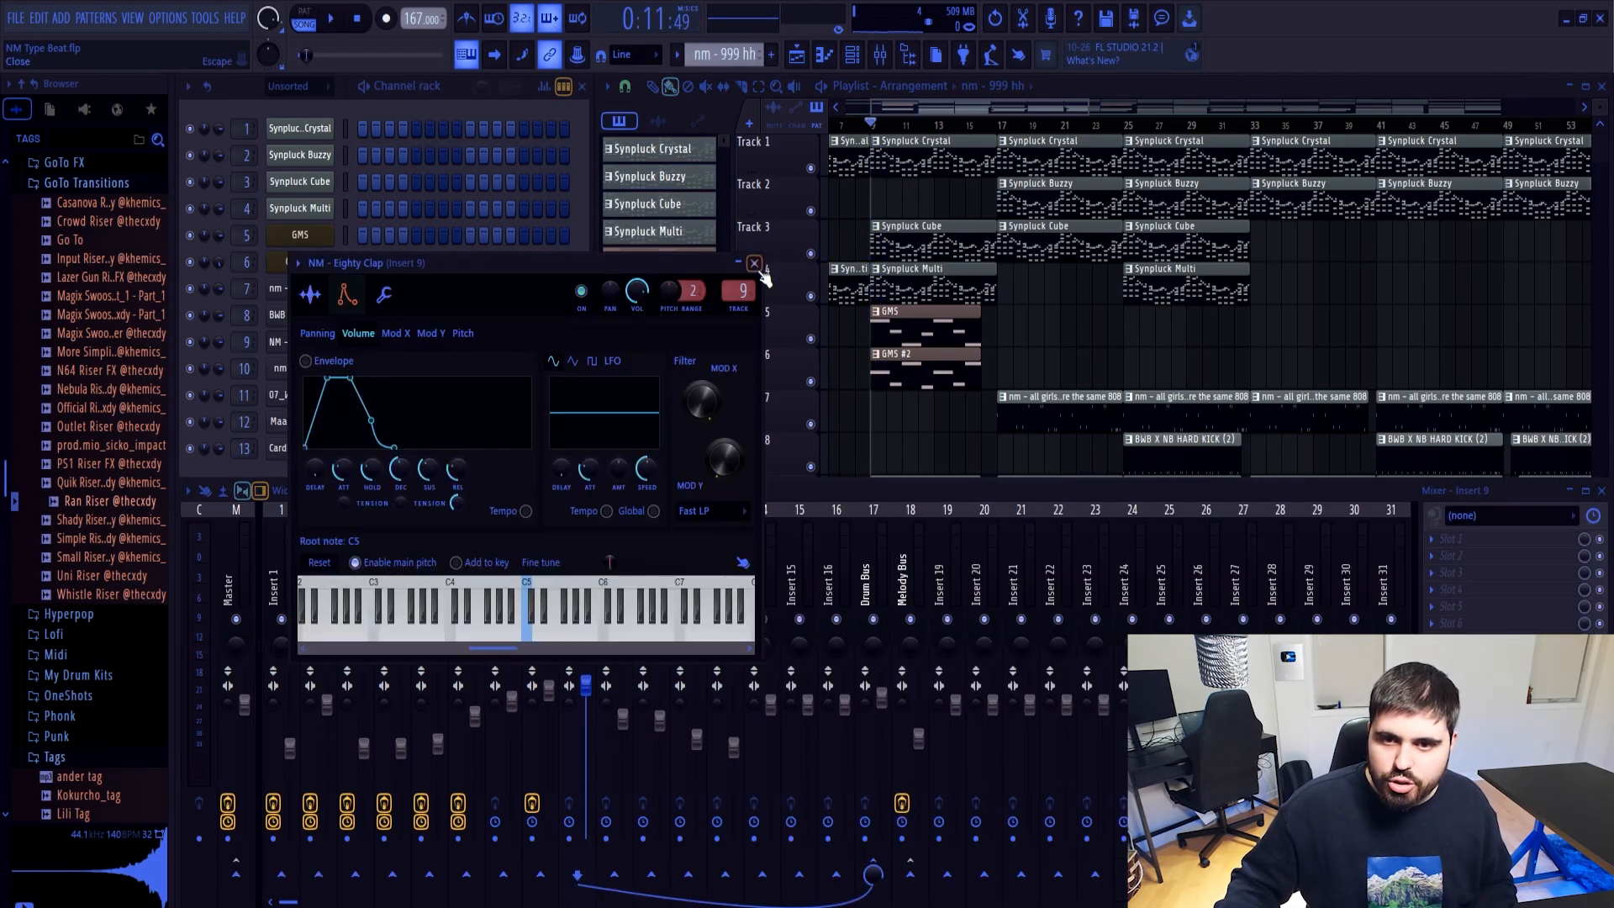
{"action": "left_click", "coordinate": [755, 264]}
{"action": "key", "text": "space"}
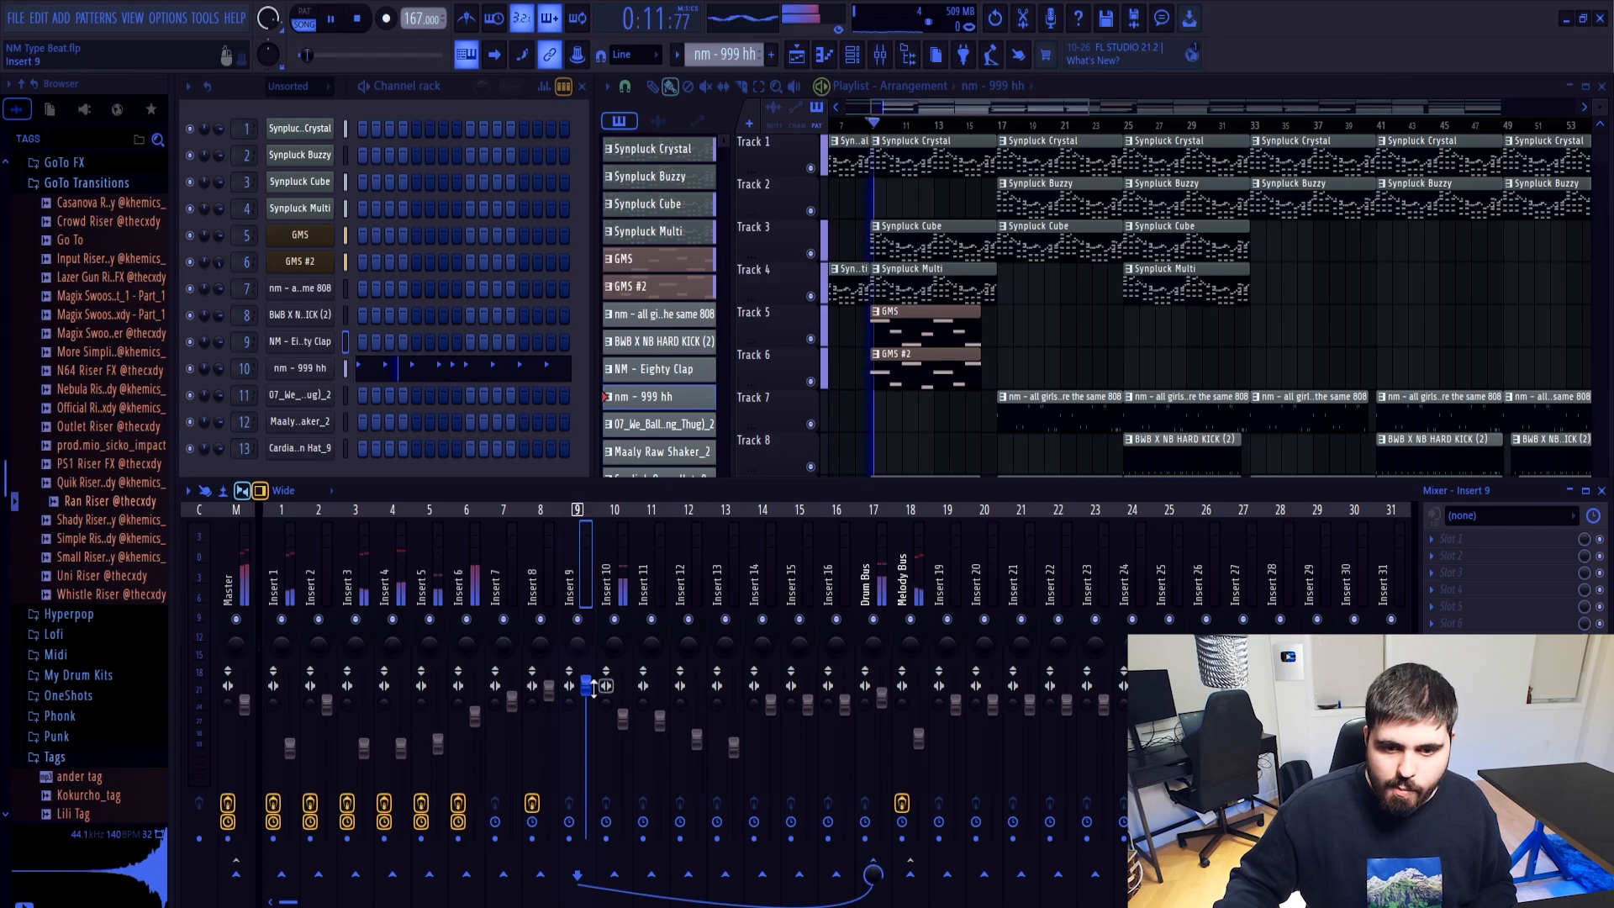
{"action": "key", "text": "space"}
{"action": "left_click_drag", "start_coordinate": [586, 705], "coordinate": [586, 713]}
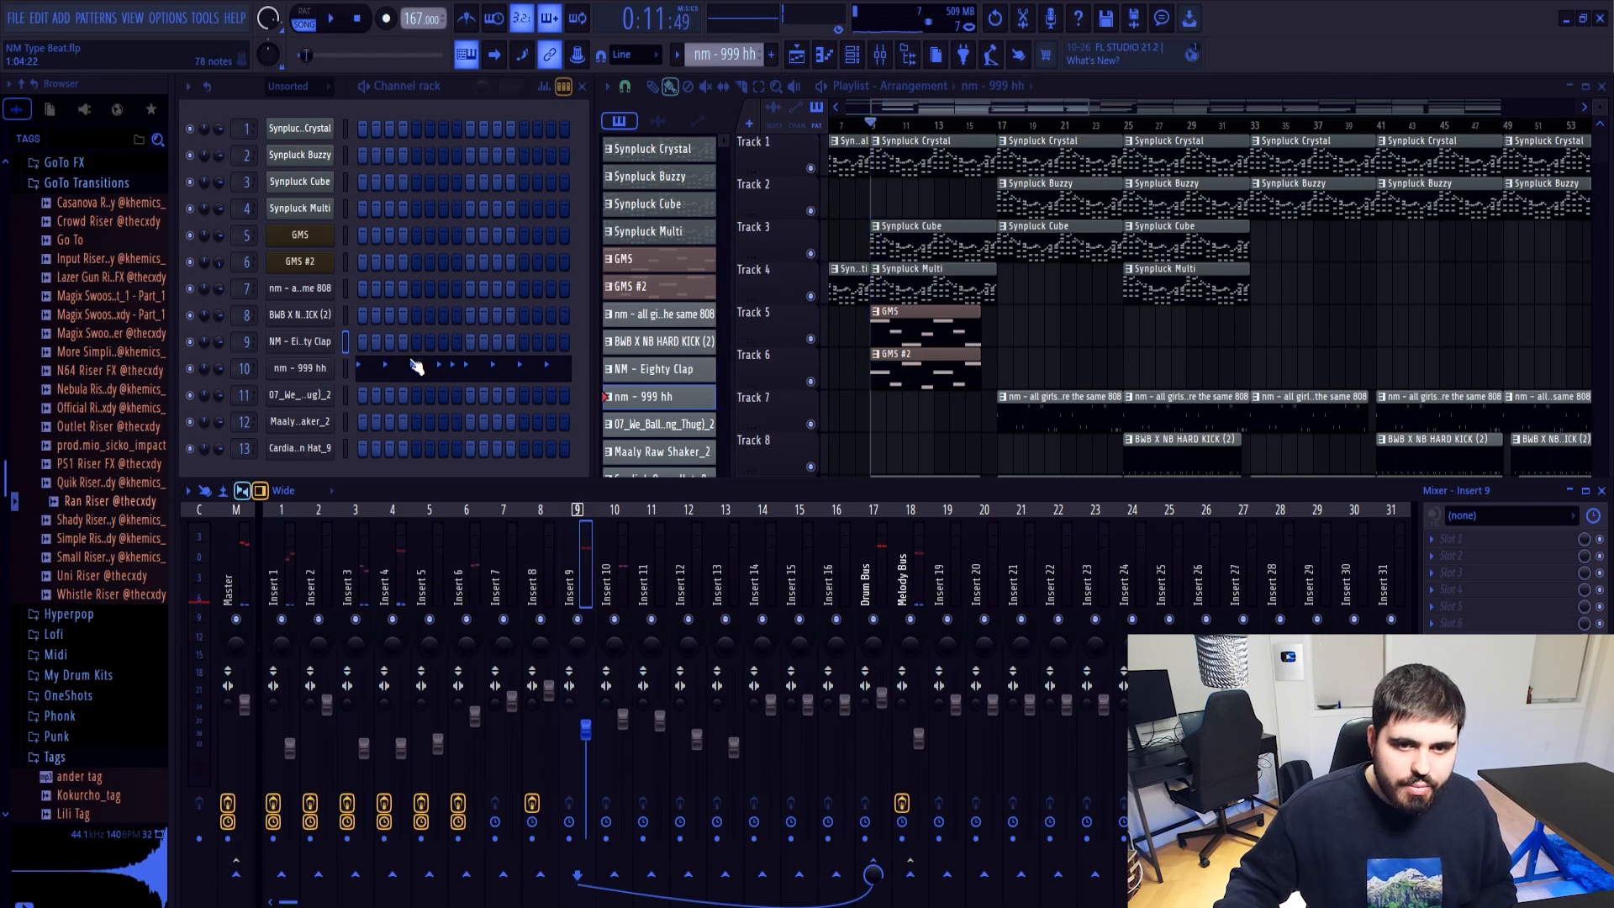
Audition the NM - Eighty Clap sample in its sampler window and return to the Drums folders in the browser
{"action": "left_click", "coordinate": [306, 343]}
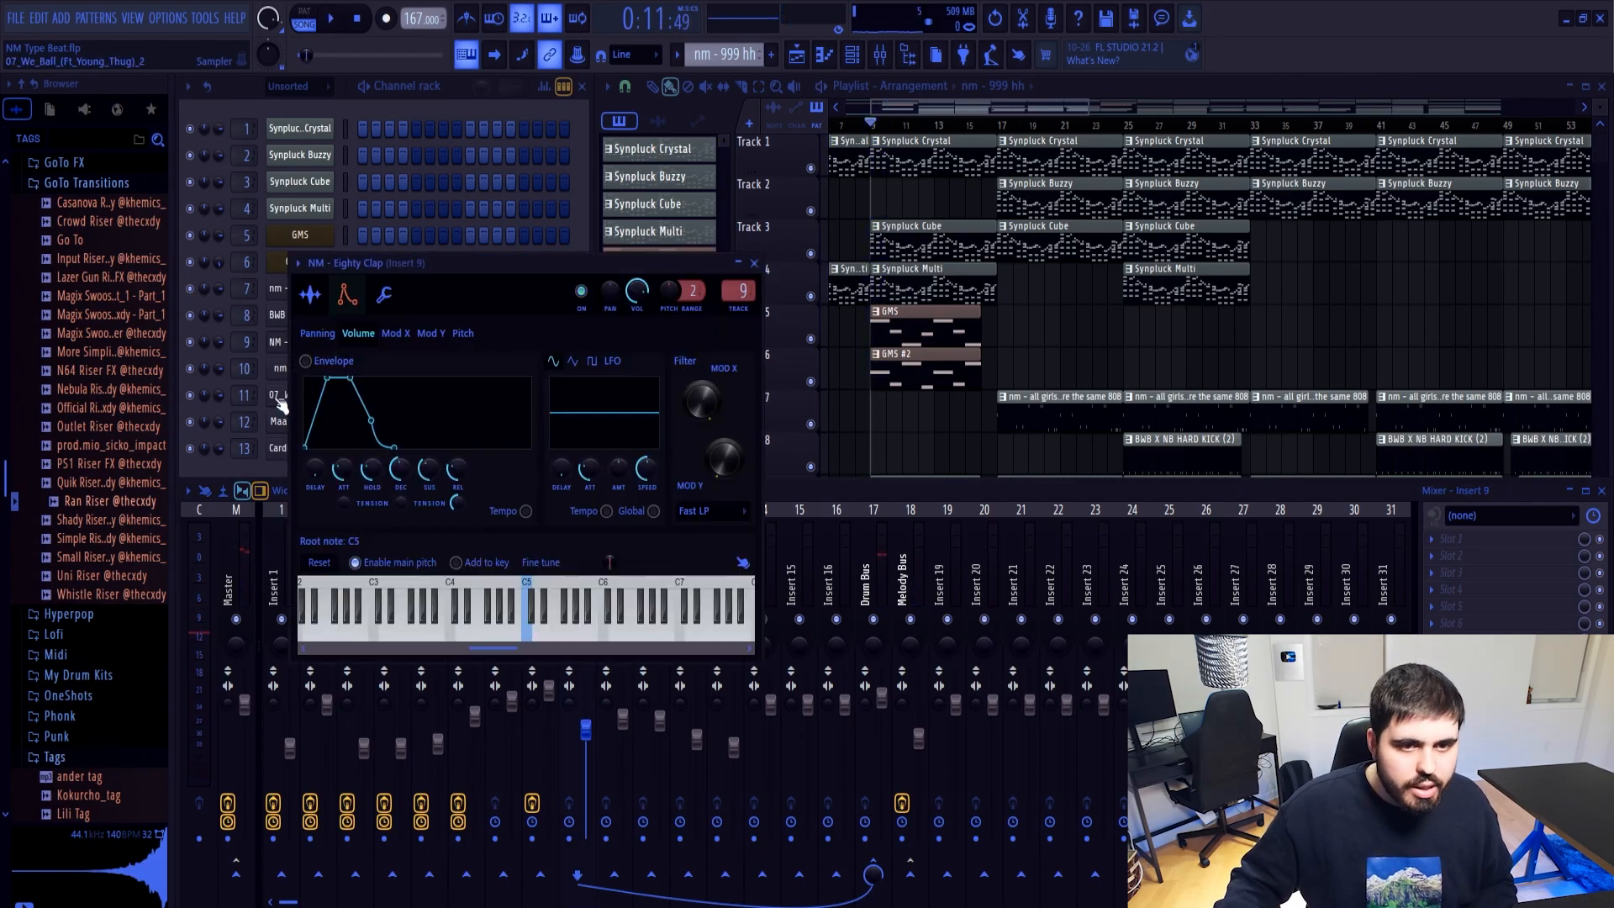
{"action": "left_click", "coordinate": [308, 298]}
{"action": "left_click", "coordinate": [530, 612]}
{"action": "key", "text": "Escape"}
{"action": "scroll", "coordinate": [105, 366], "scroll_direction": "up", "scroll_amount": 4}
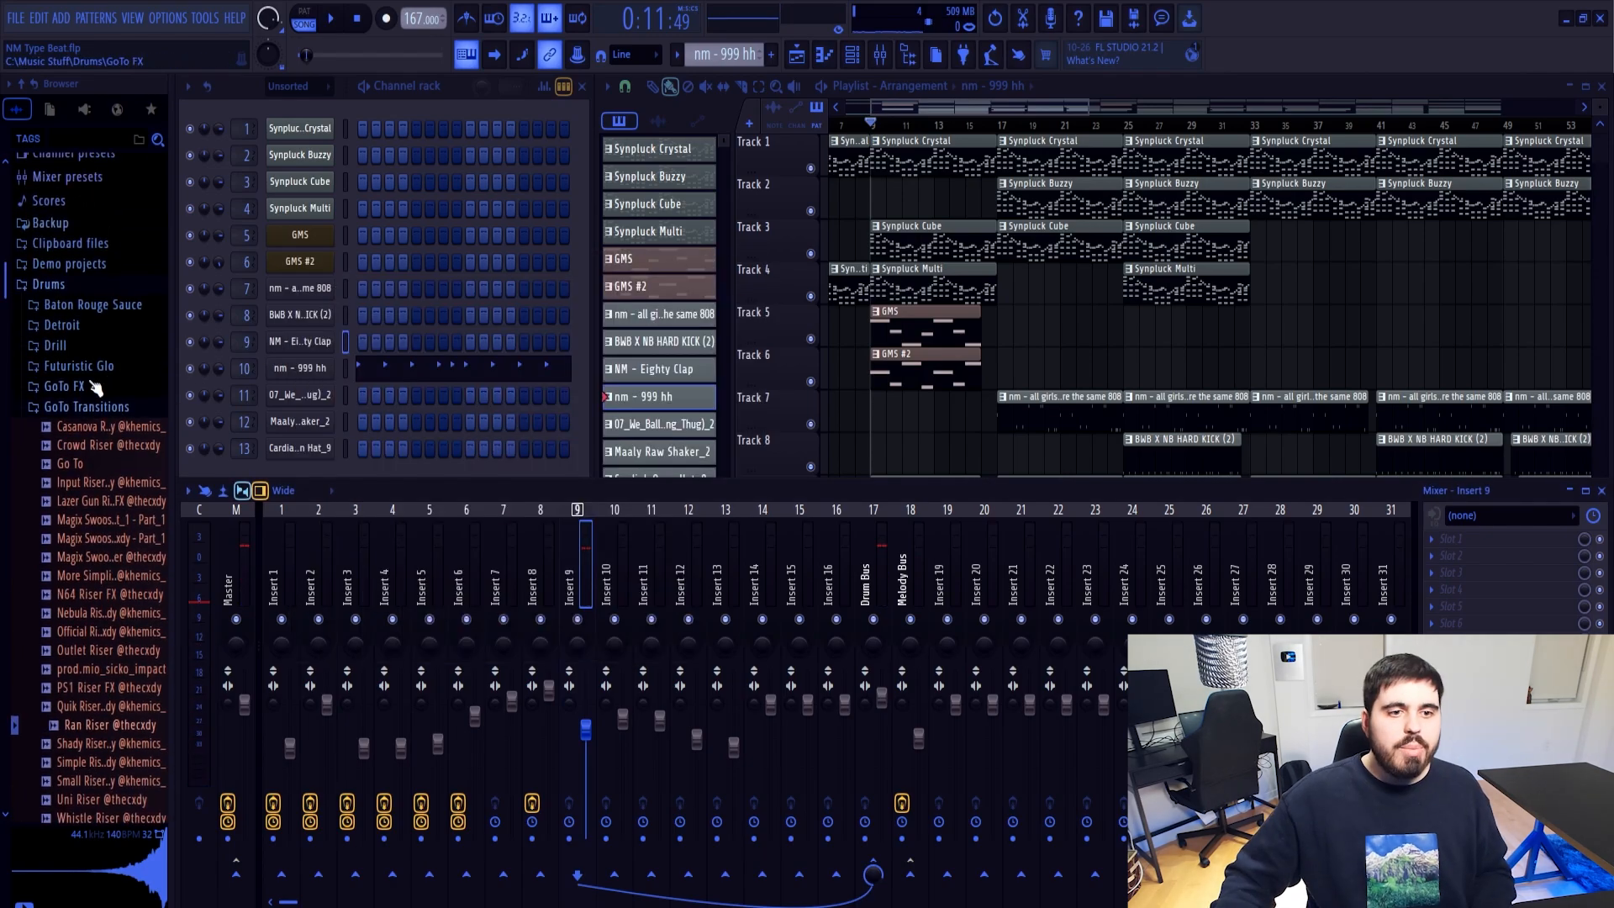
Replace the NM - Eighty Clap sample with Havoc - clap 2 from the Havoc Drum Kit and raise its fader on Insert 9
{"action": "left_click", "coordinate": [99, 408]}
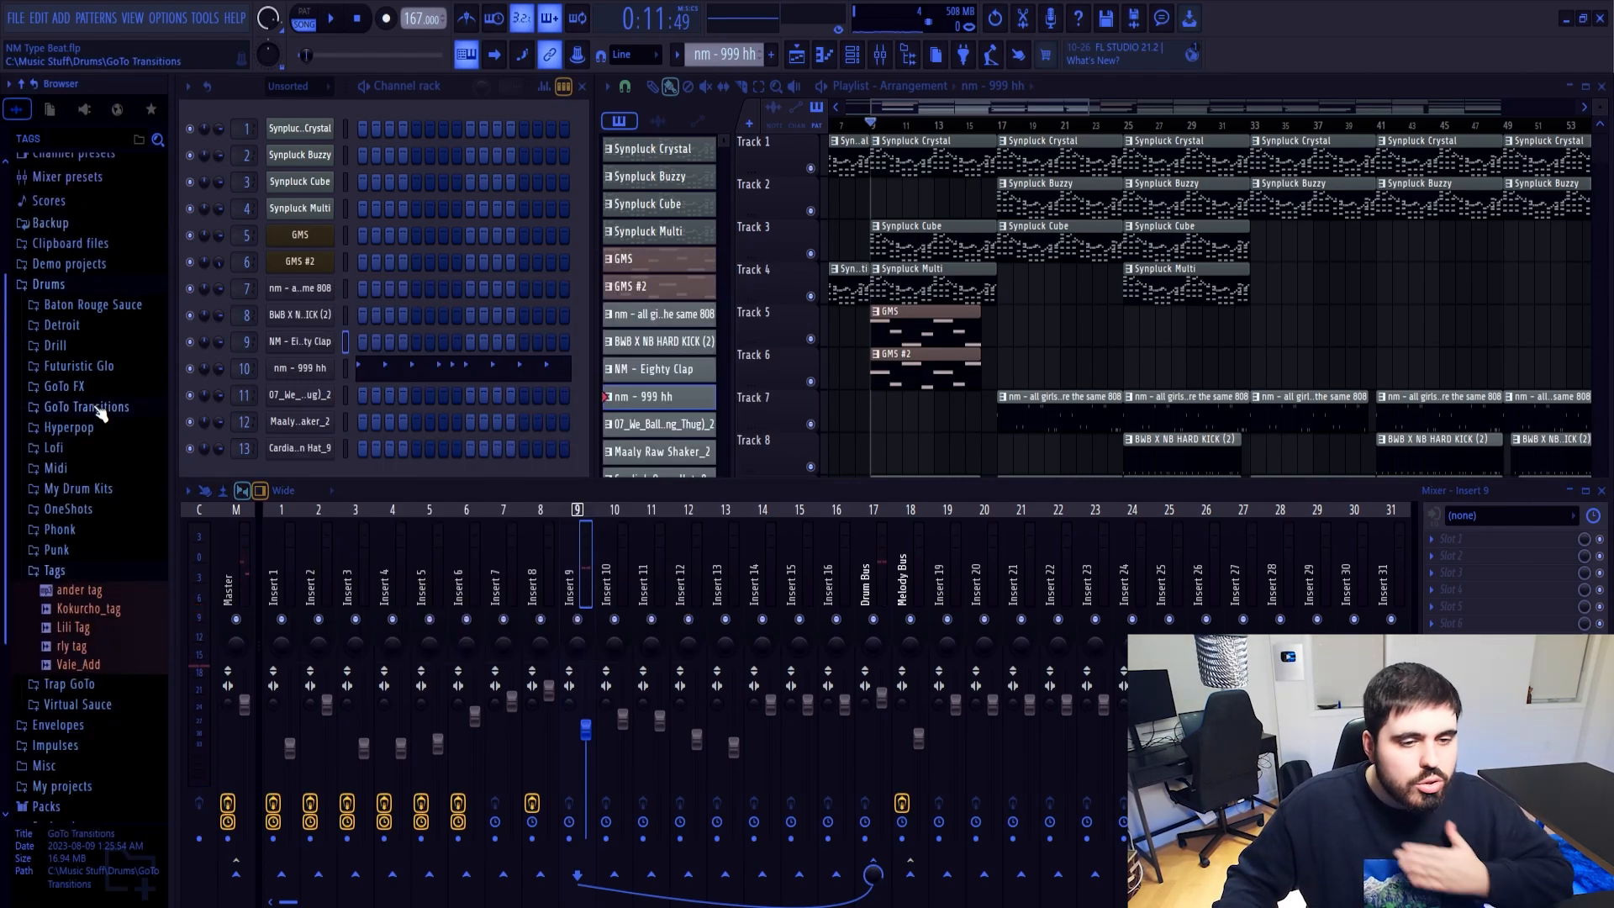
{"action": "left_click", "coordinate": [93, 492]}
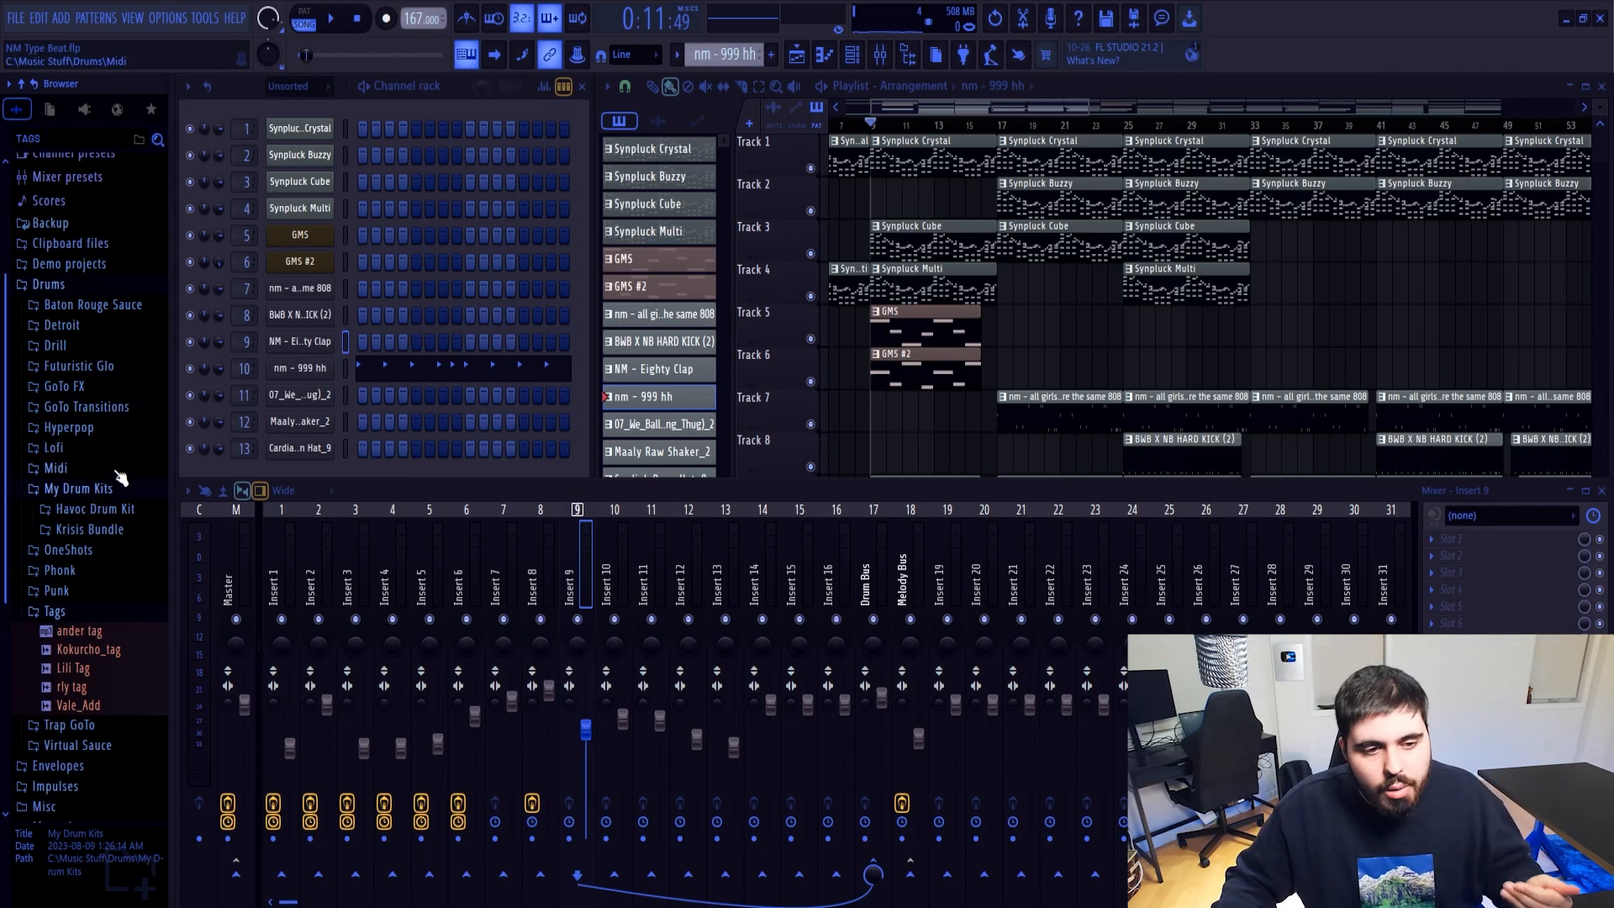
{"action": "left_click", "coordinate": [94, 509]}
{"action": "left_click", "coordinate": [84, 557]}
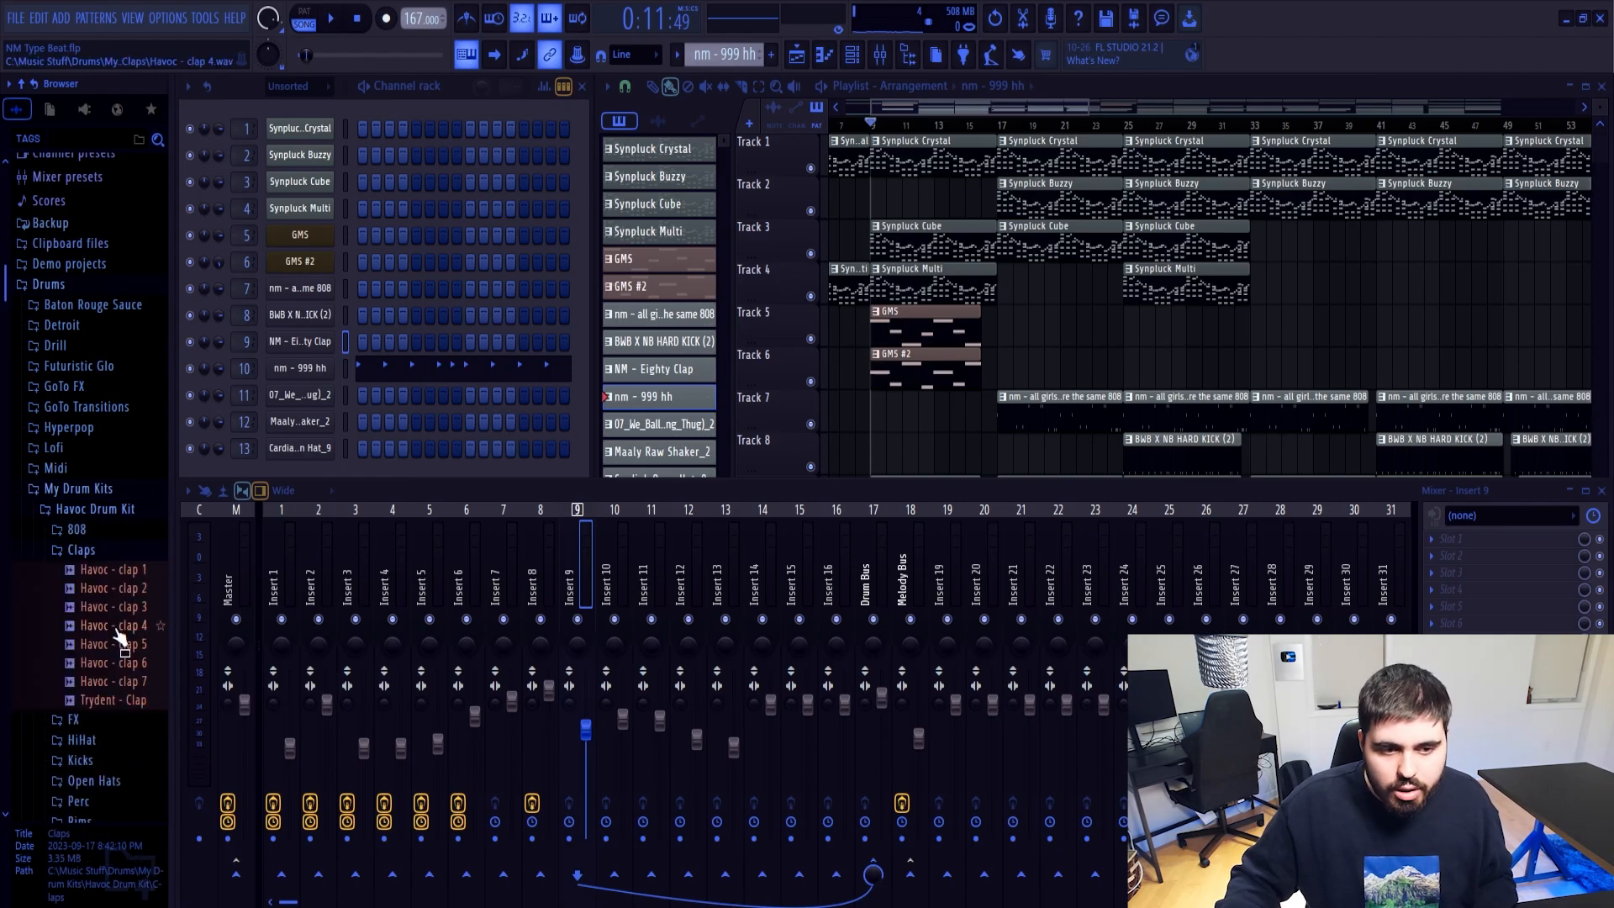
{"action": "key", "text": "space"}
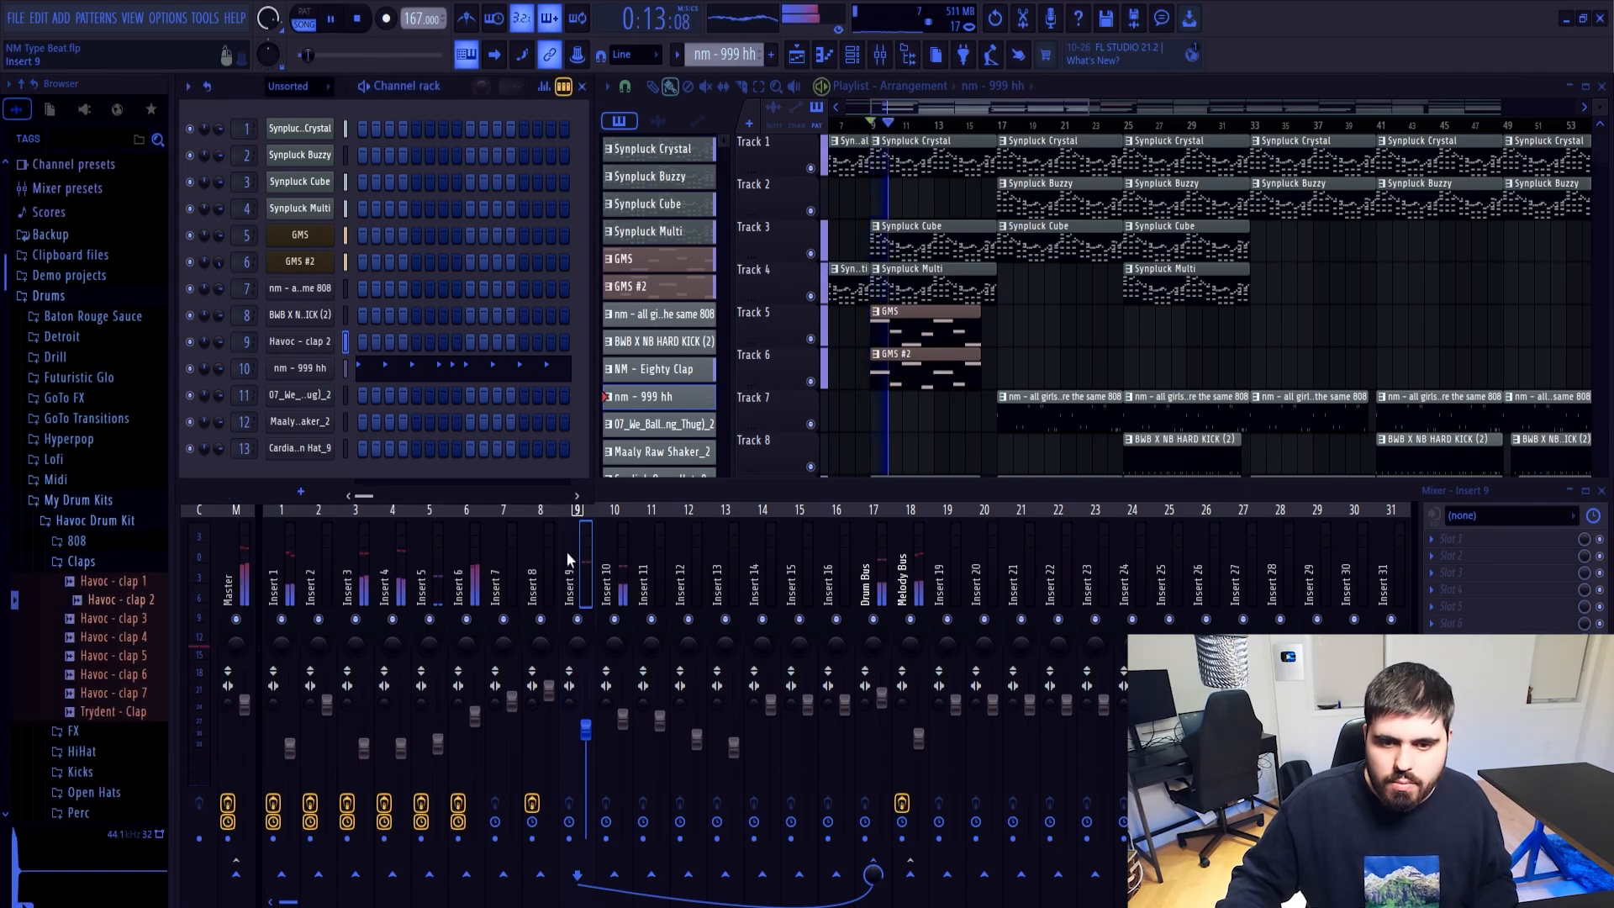
{"action": "left_click_drag", "start_coordinate": [586, 731], "coordinate": [586, 705]}
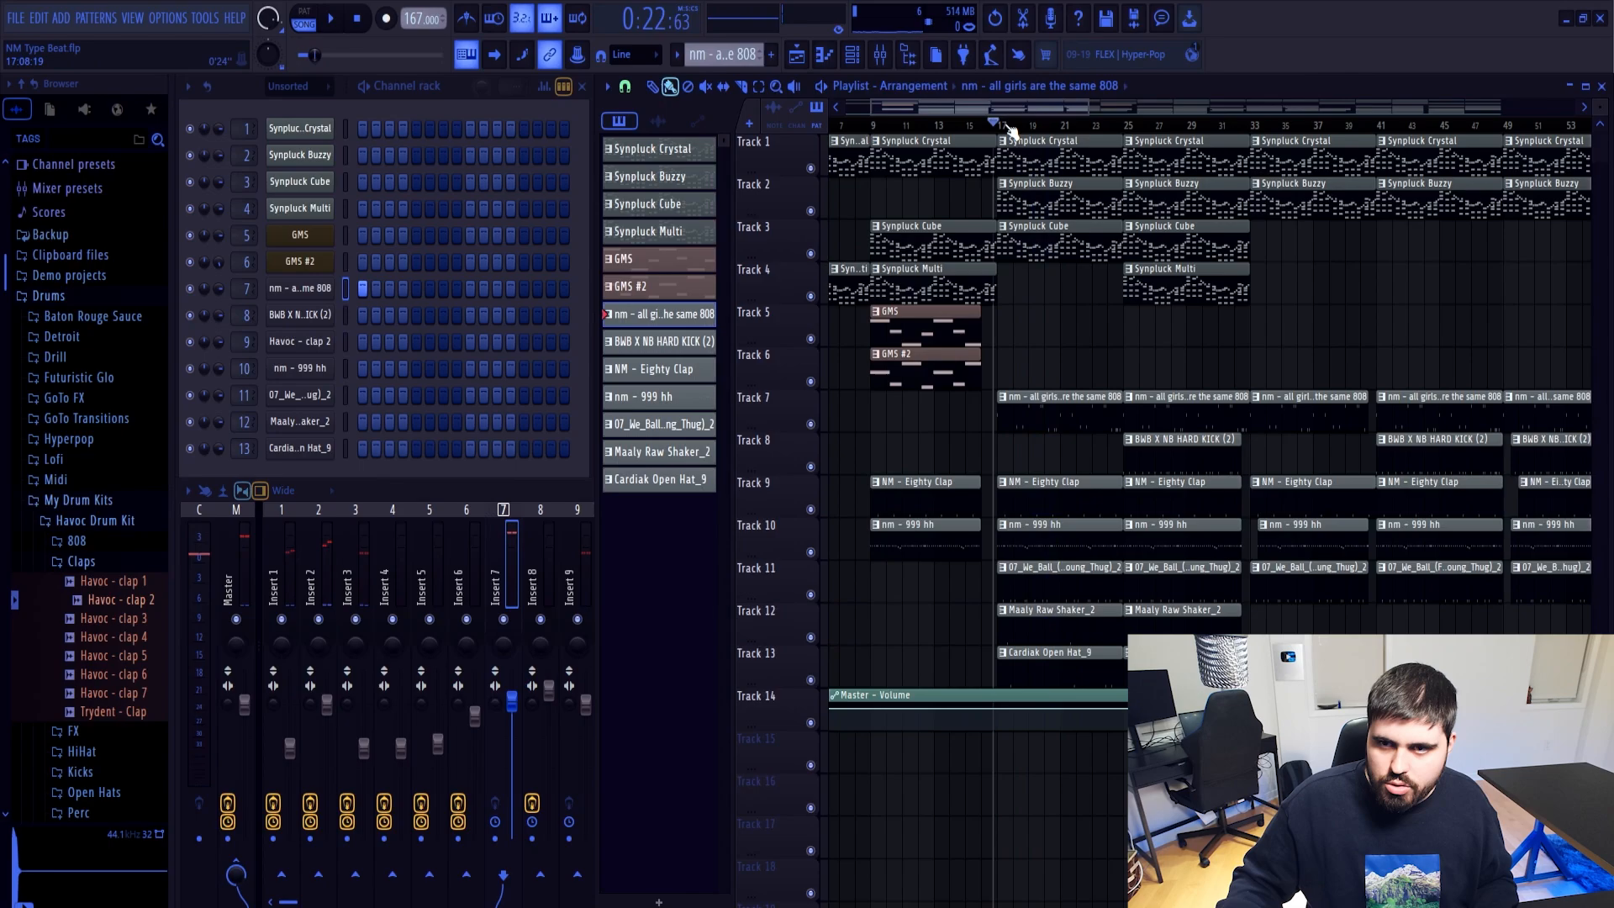
Isolate Track 7 with Tracks 1 to 3 from bar 17 and replace the 808 sample with rio - guitarhero 808
{"action": "left_click", "coordinate": [999, 126]}
{"action": "right_click", "coordinate": [811, 426]}
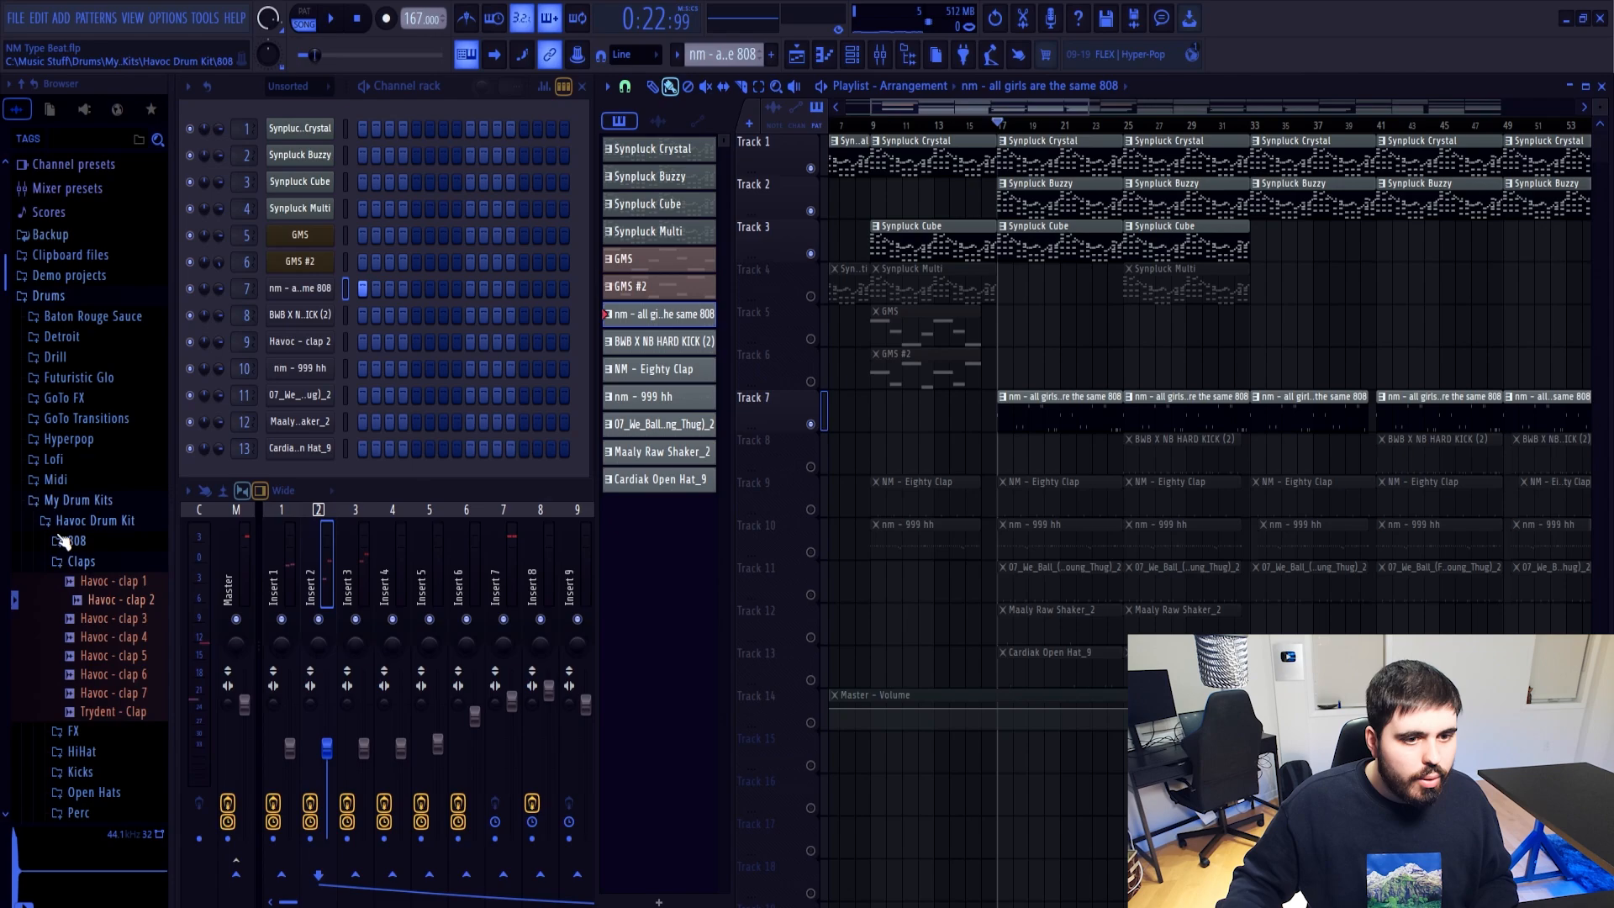
{"action": "left_click", "coordinate": [87, 499]}
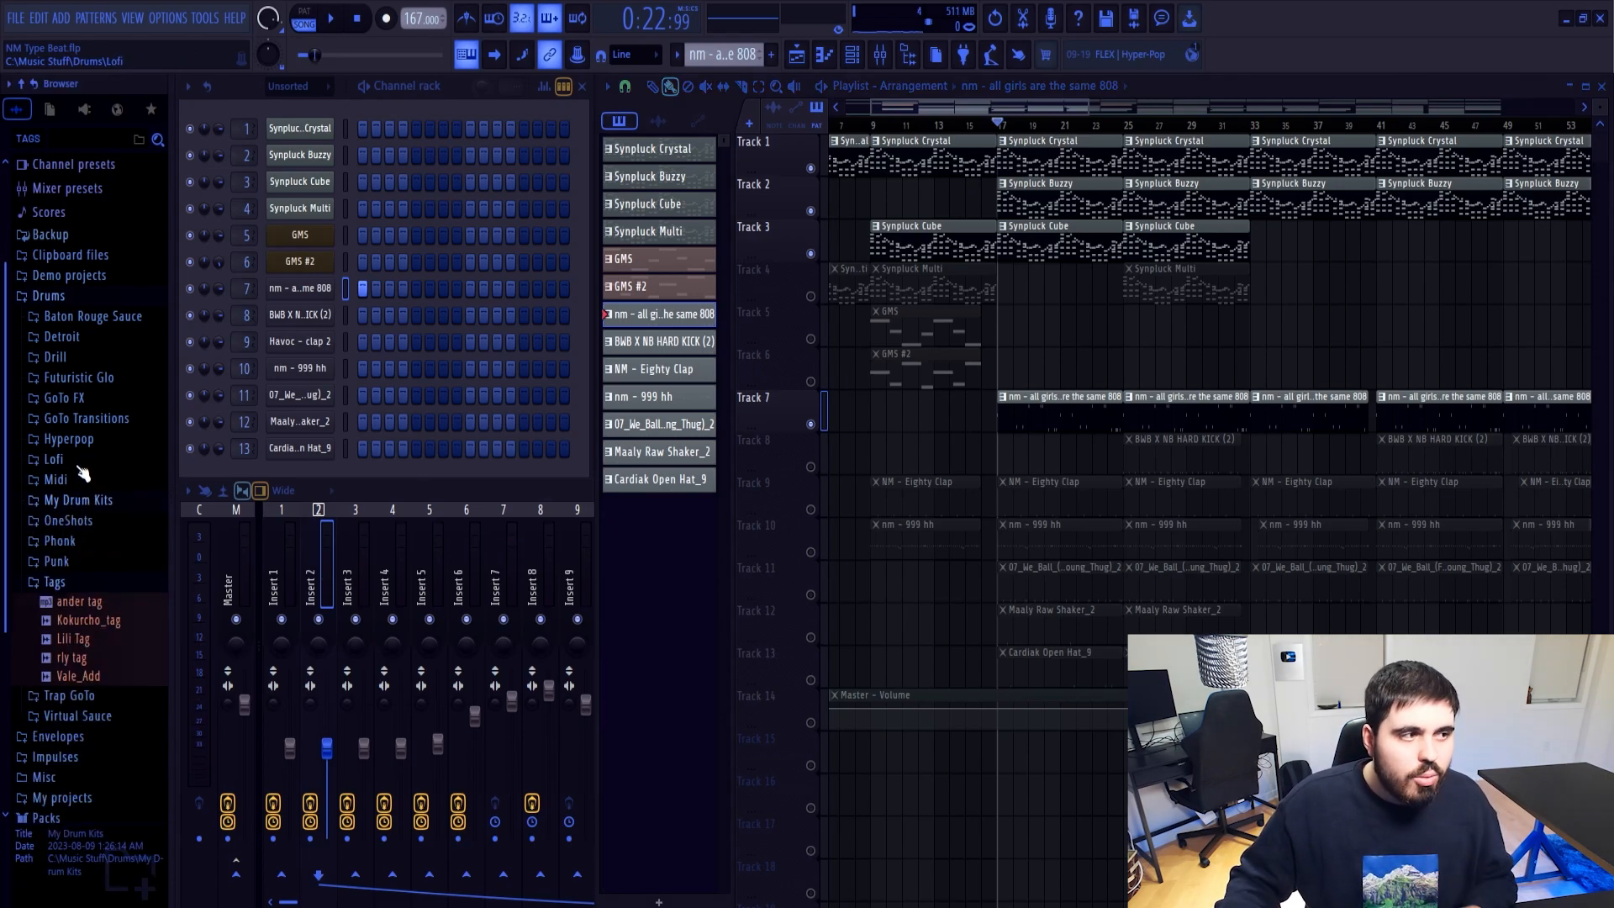
{"action": "scroll", "coordinate": [84, 475], "scroll_direction": "down", "scroll_amount": 3}
{"action": "left_click", "coordinate": [95, 525]}
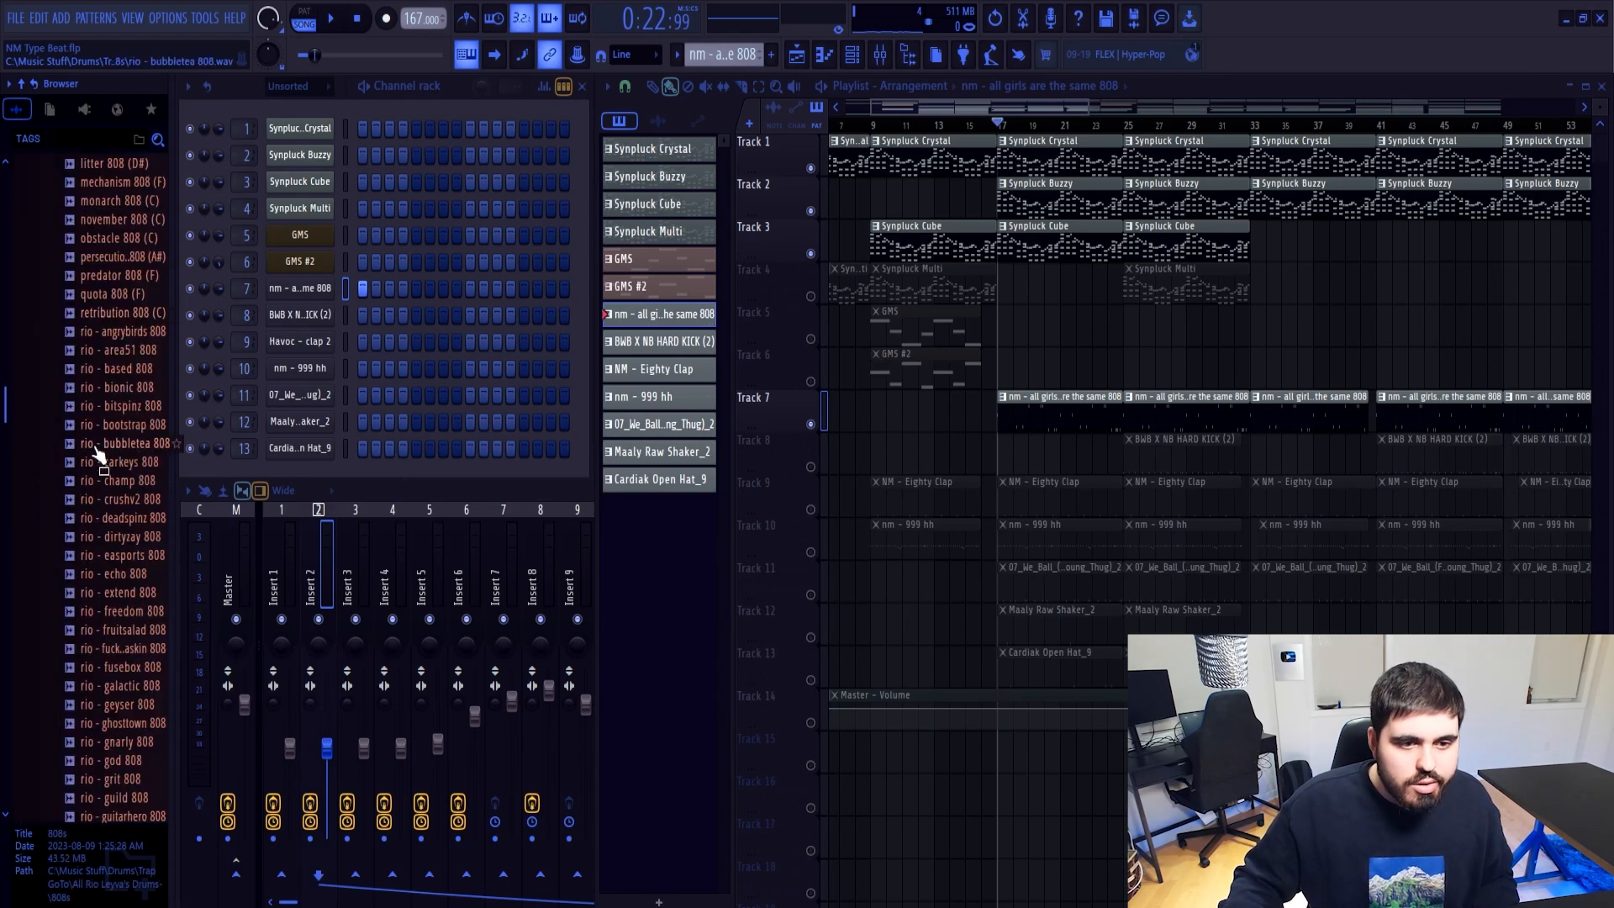
{"action": "scroll", "coordinate": [101, 445], "scroll_direction": "down", "scroll_amount": 8}
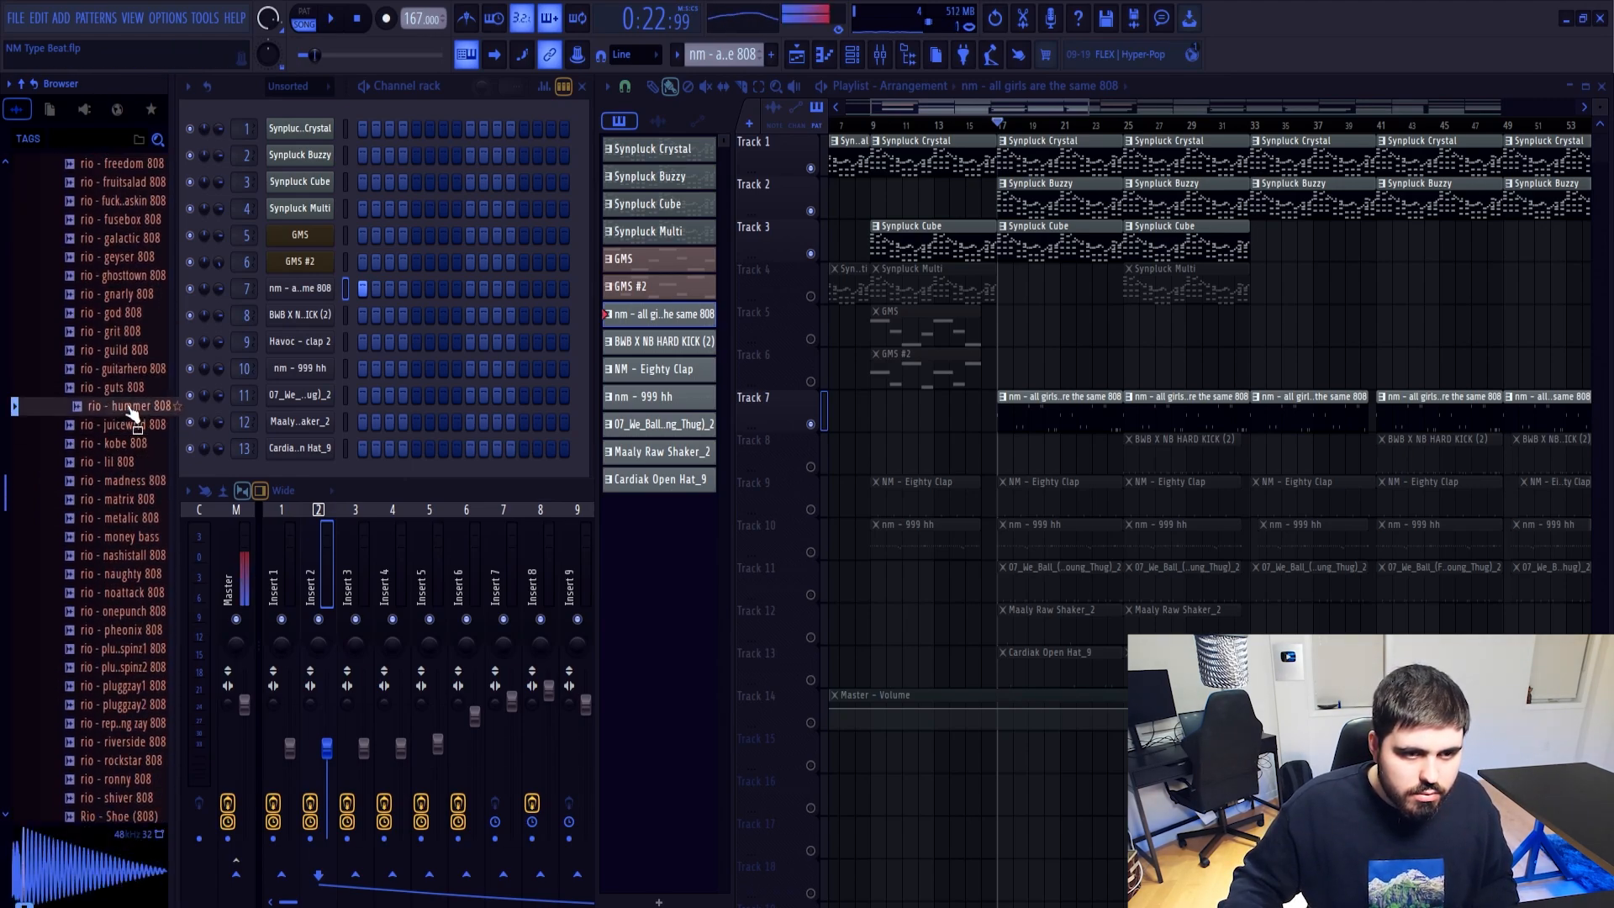
{"action": "left_click", "coordinate": [119, 371]}
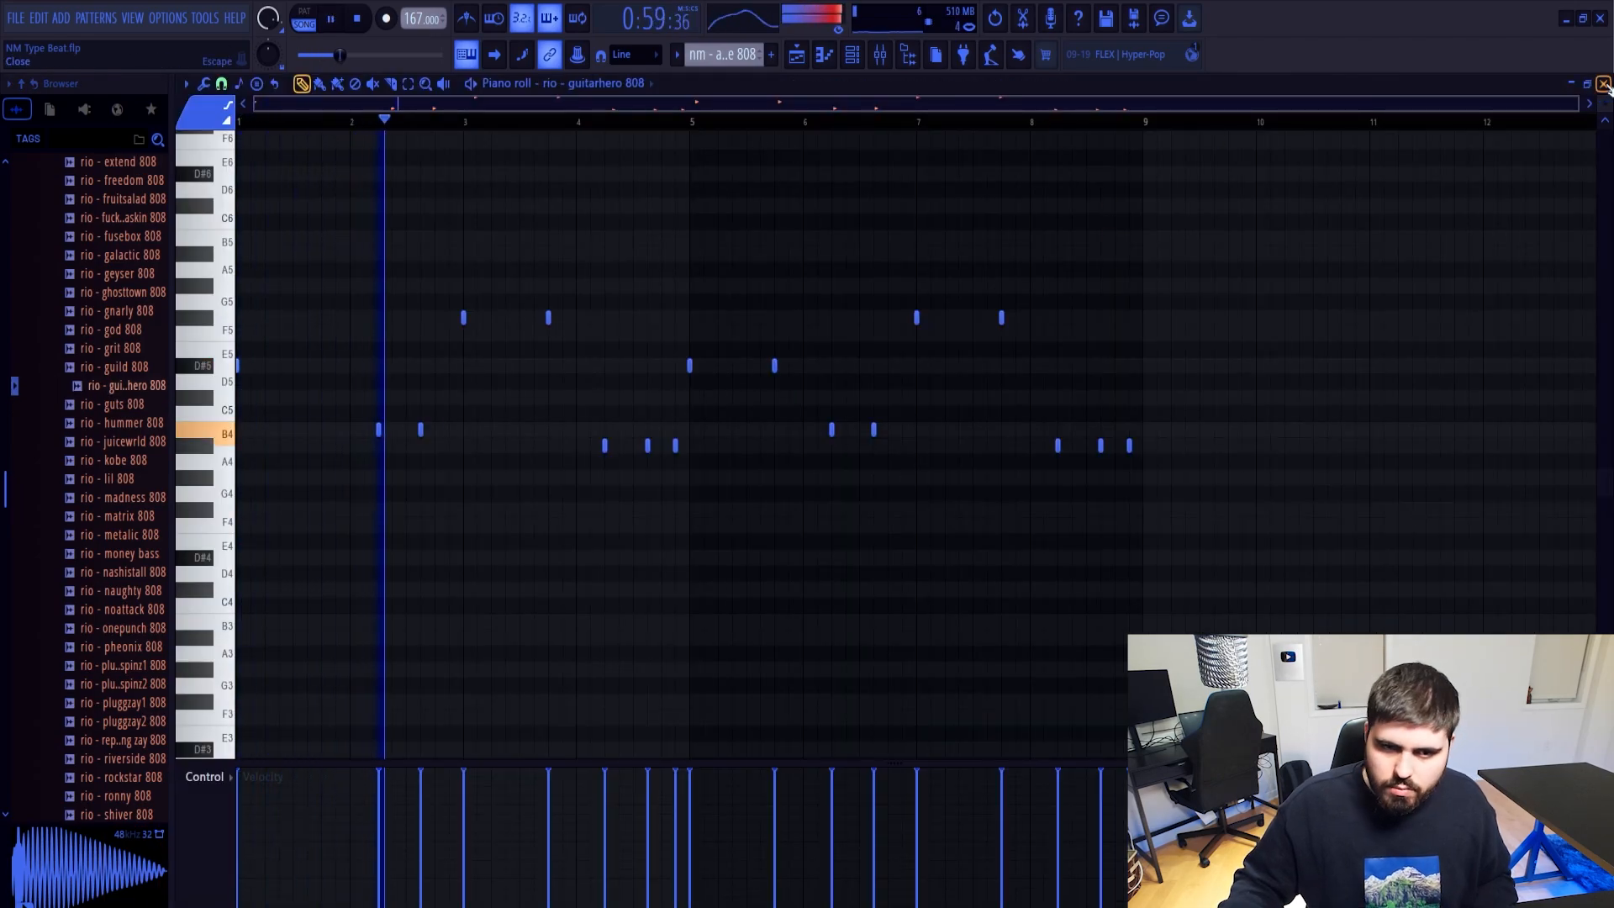
{"action": "left_click", "coordinate": [1604, 85]}
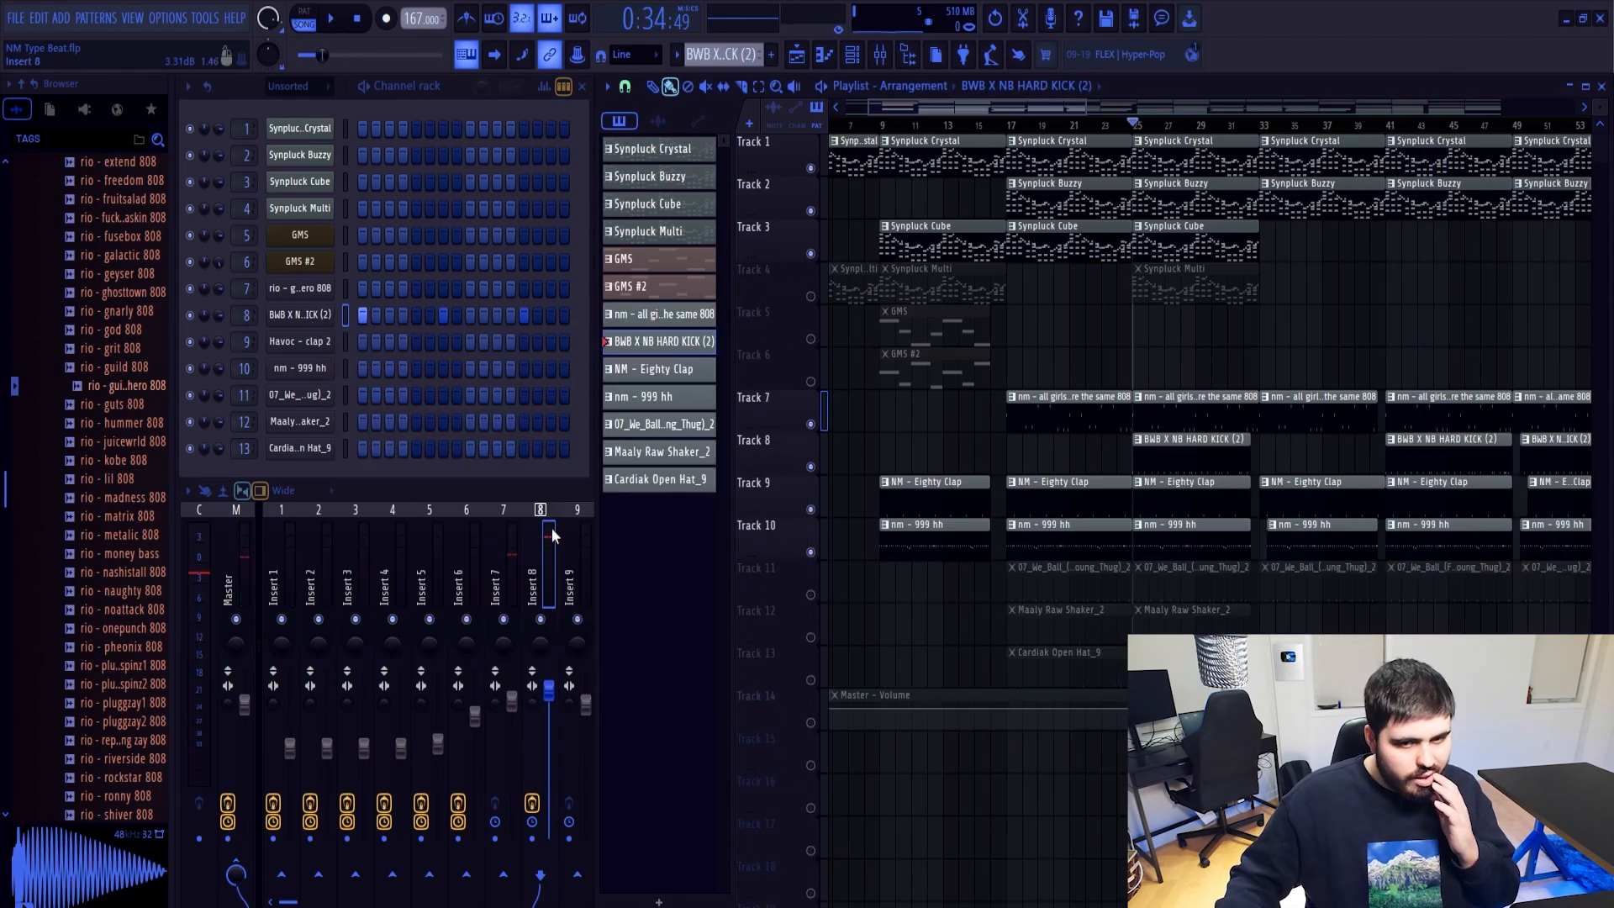
Lower the BWB X NB HARD KICK (2) fader on Insert 8
{"action": "left_click", "coordinate": [538, 550]}
{"action": "left_click_drag", "start_coordinate": [549, 690], "coordinate": [549, 694]}
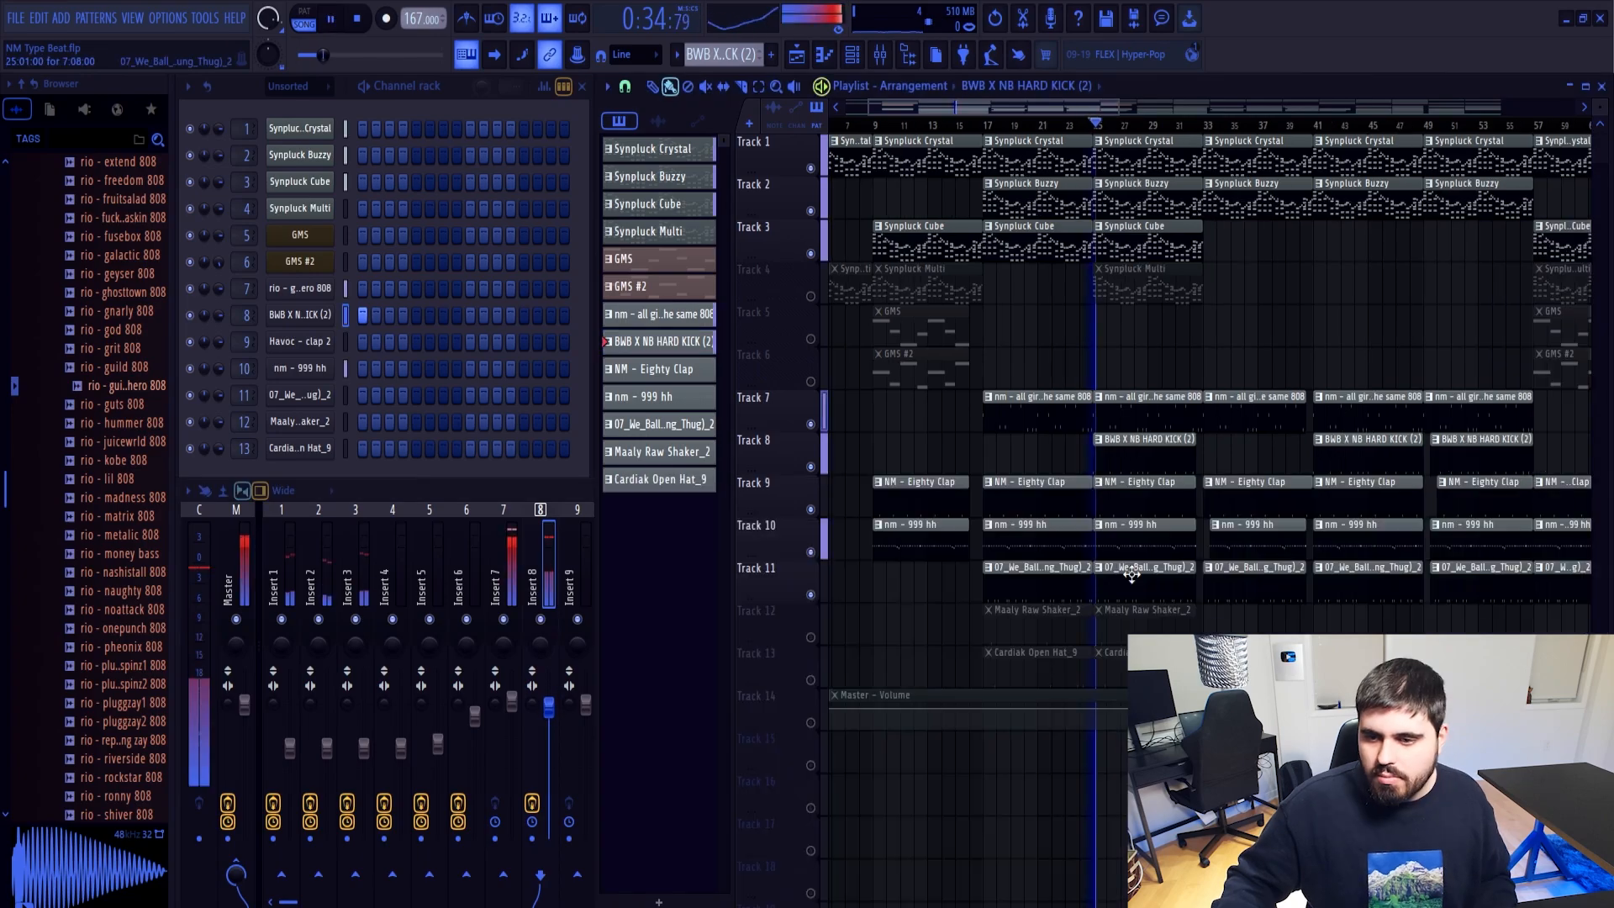
Move the first note of the 07_We_Ball pattern earlier and delete the two close notes just before bar 3, checking the rhythm in playback
{"action": "key", "text": "F7"}
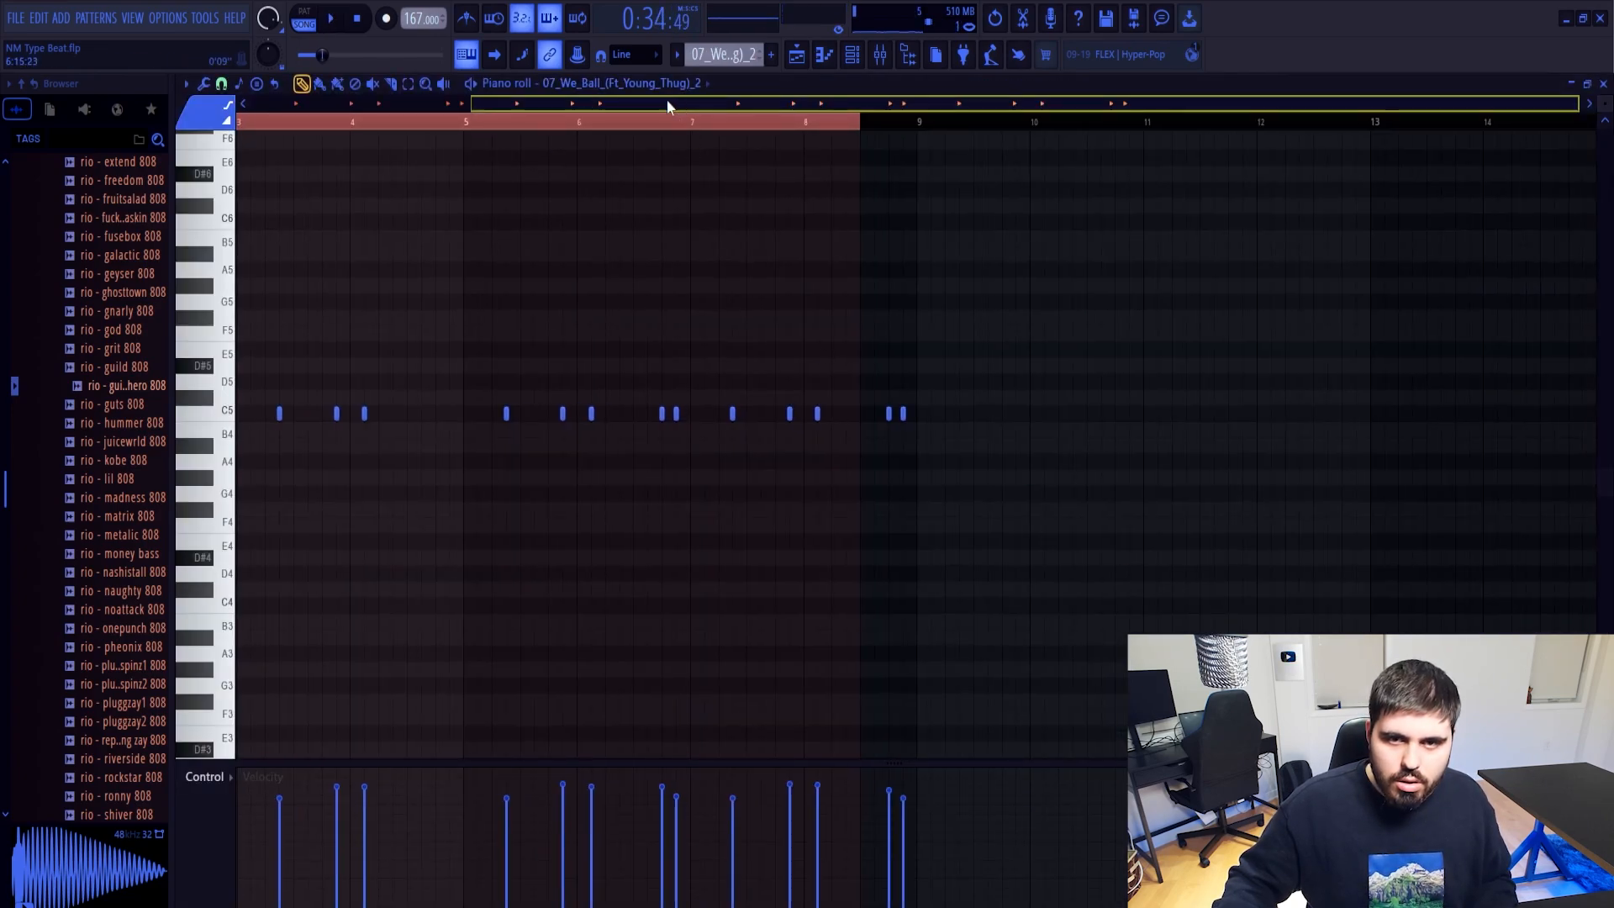
{"action": "left_click_drag", "start_coordinate": [667, 104], "coordinate": [443, 104]}
{"action": "left_click_drag", "start_coordinate": [278, 414], "coordinate": [250, 415]}
{"action": "key", "text": "space"}
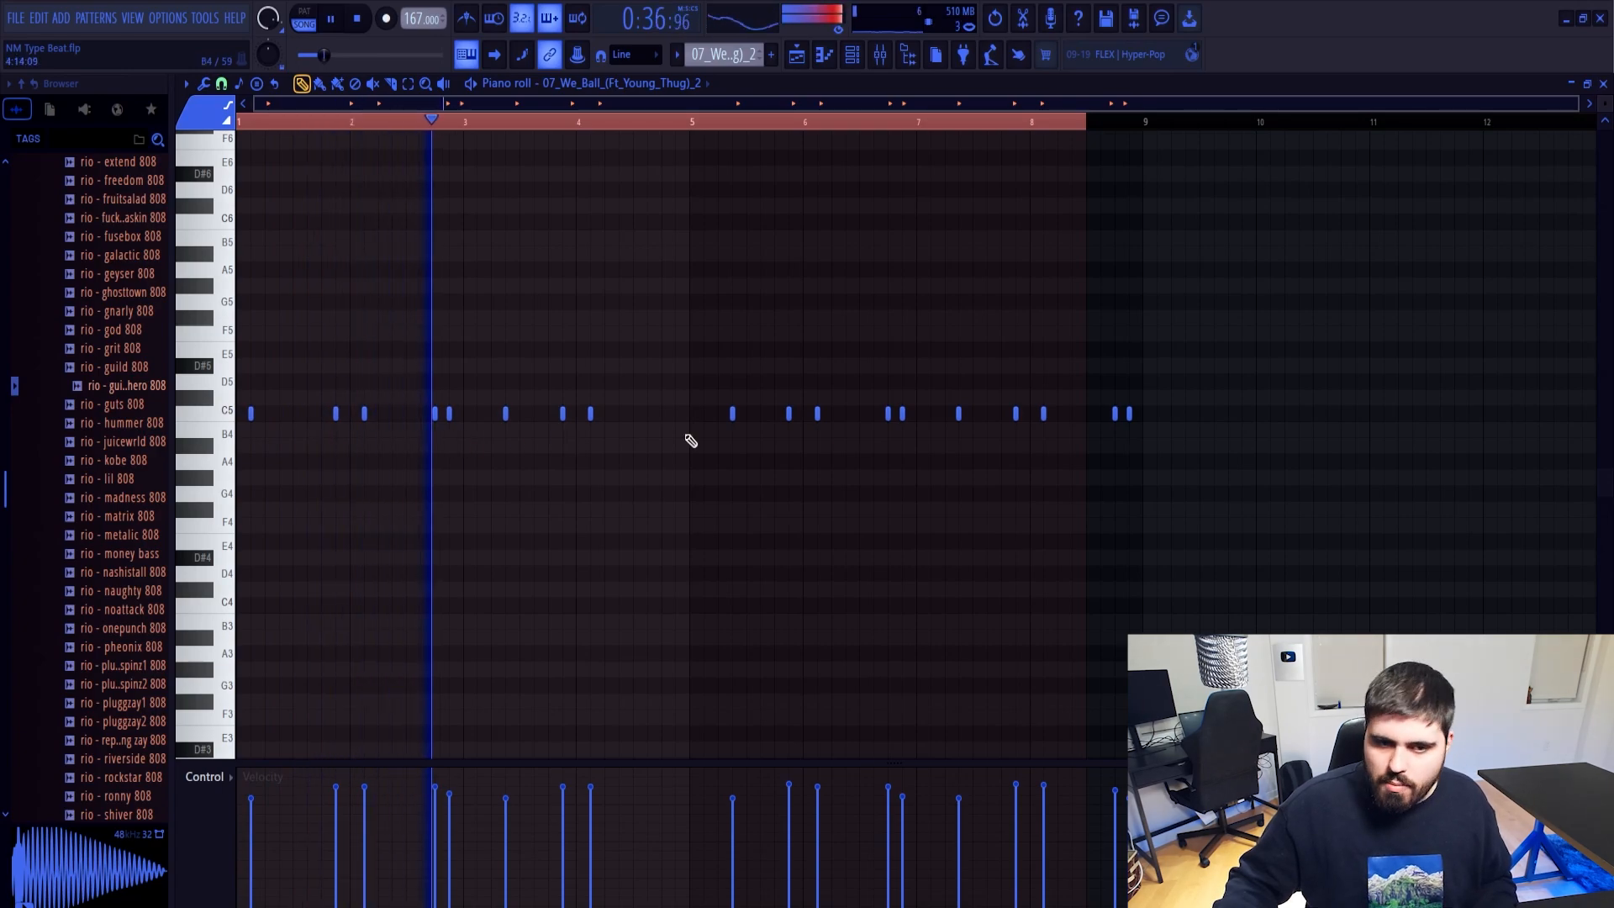
{"action": "key", "text": "space"}
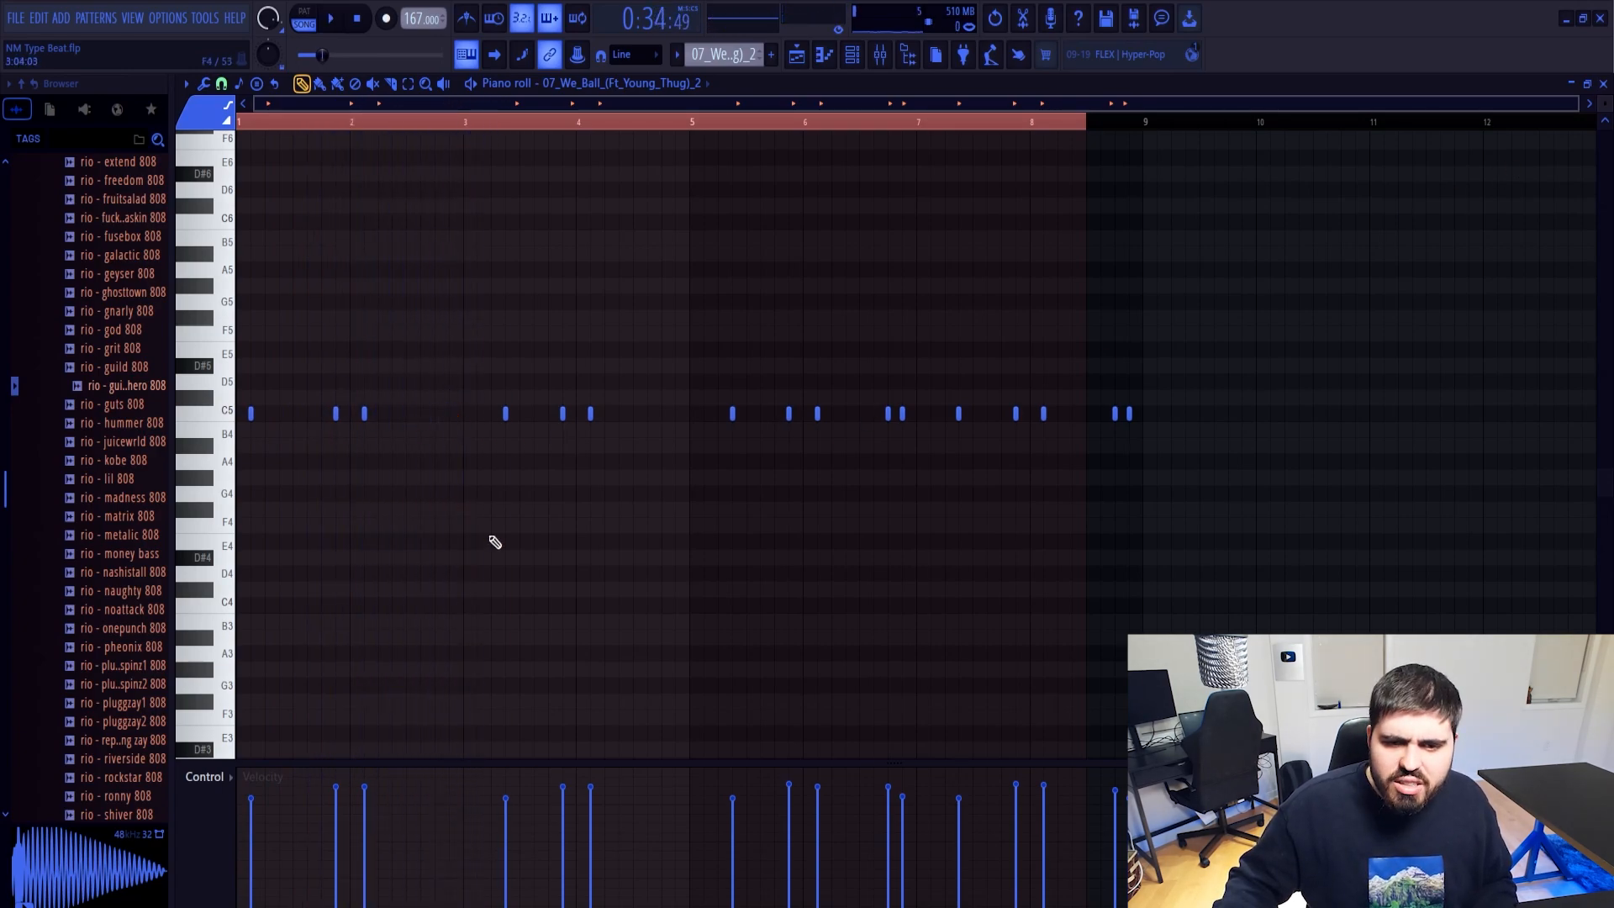
{"action": "left_click", "coordinate": [1603, 84]}
{"action": "key", "text": "Escape"}
Replace the 07_We_Ball sample with rio - accent snare from All Rio Leyva's Drums and play it back
{"action": "scroll", "coordinate": [119, 425], "scroll_direction": "up", "scroll_amount": 11}
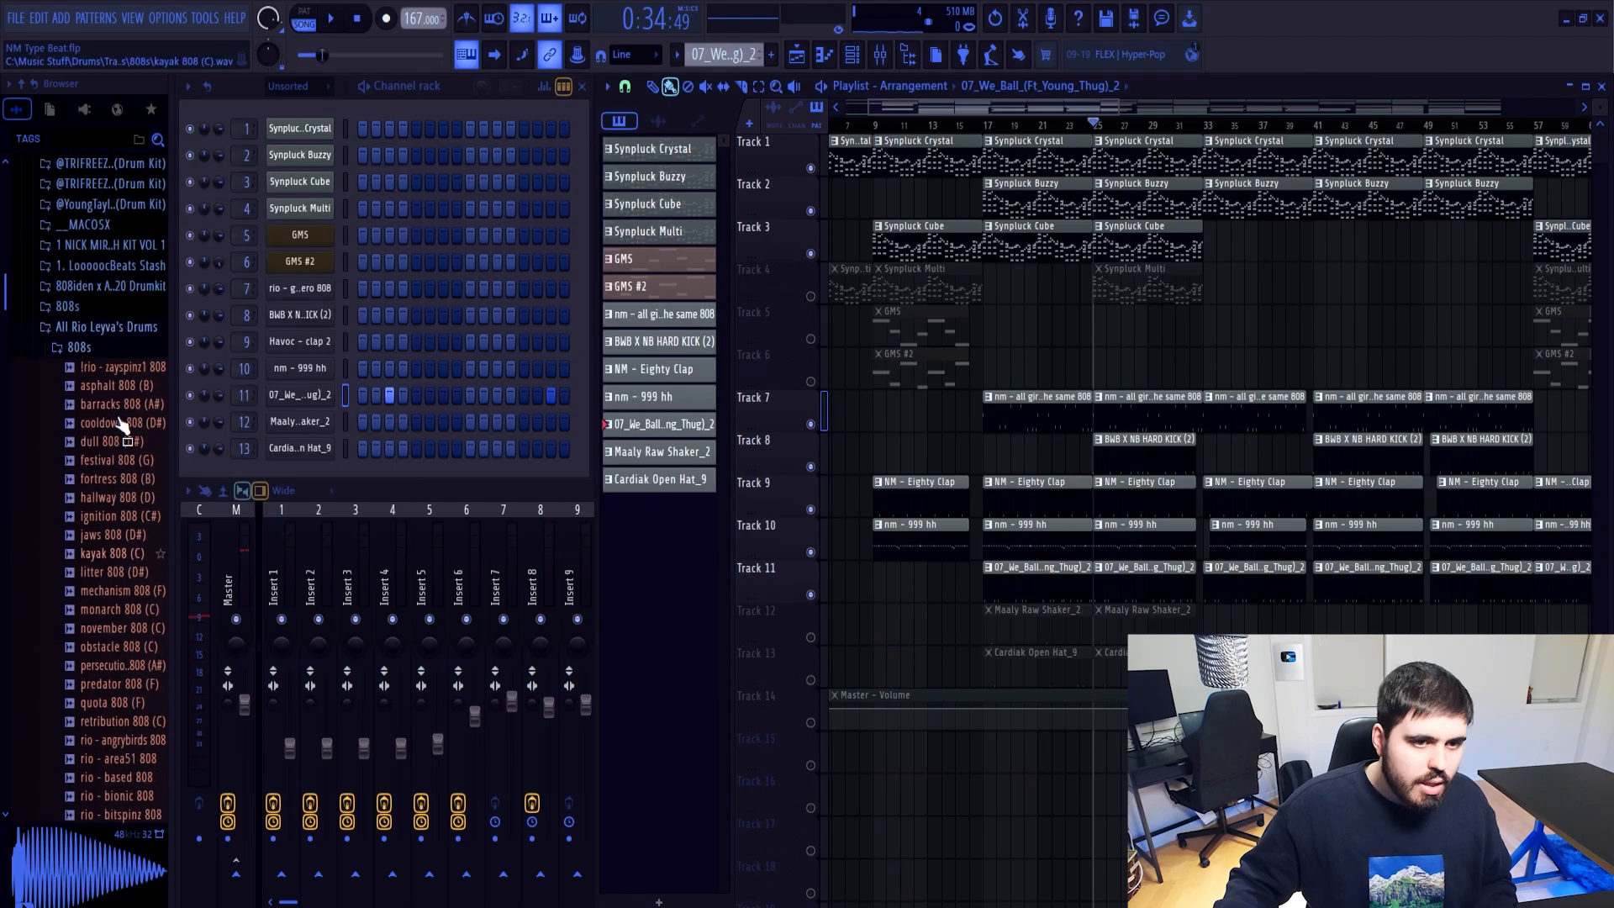
{"action": "left_click", "coordinate": [98, 516]}
{"action": "left_click", "coordinate": [84, 679]}
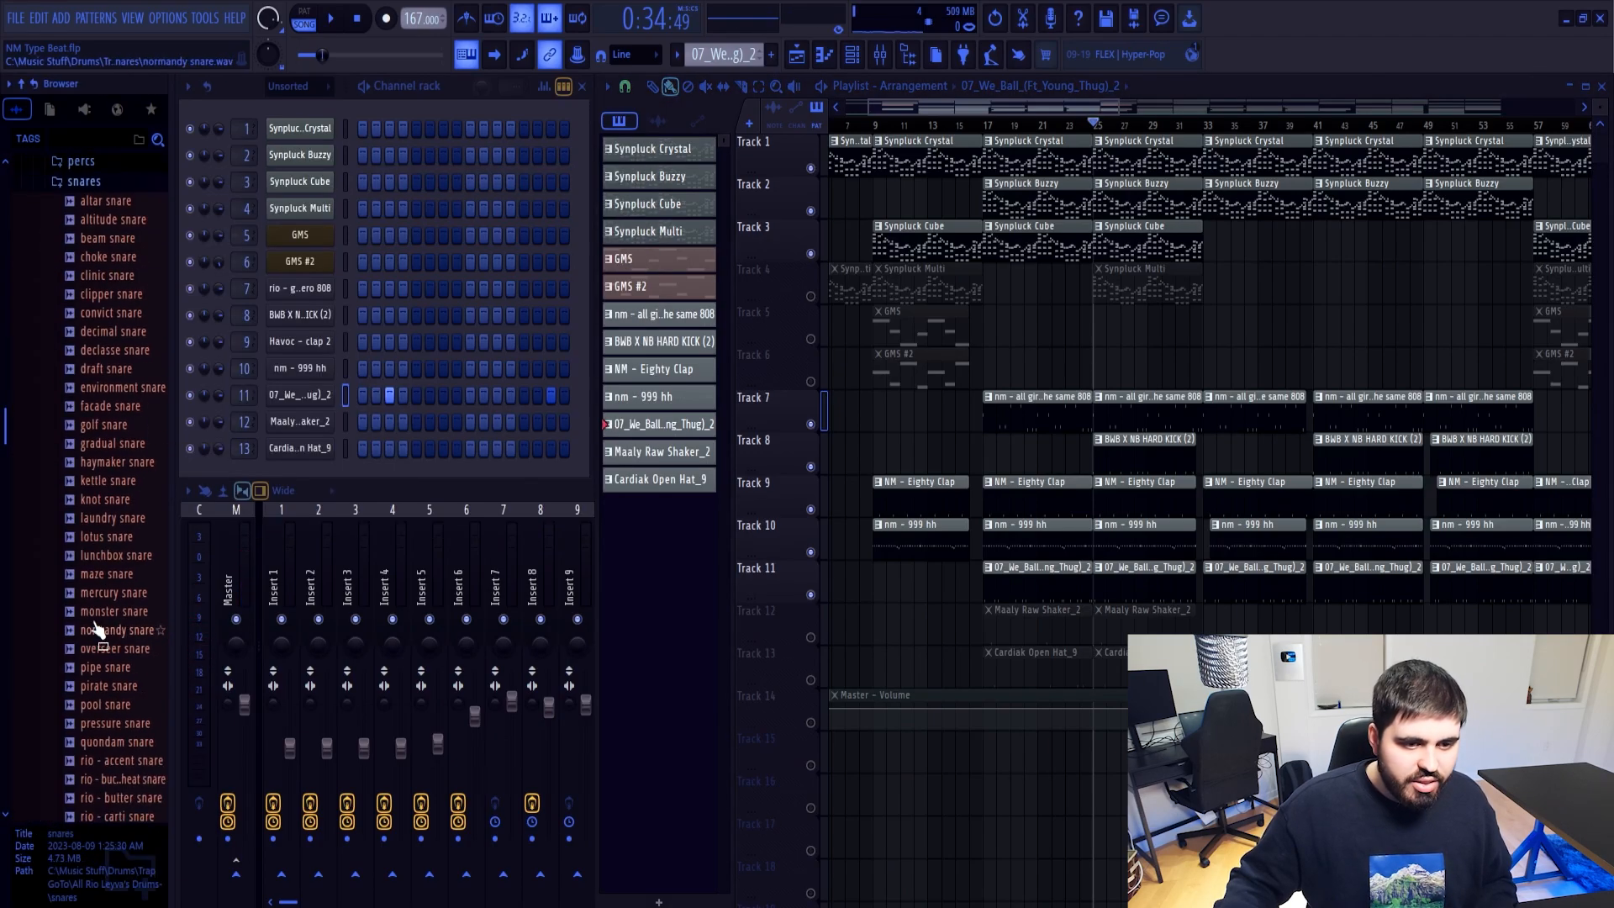
{"action": "left_click_drag", "start_coordinate": [110, 521], "coordinate": [301, 395]}
{"action": "key", "text": "space"}
Replace the second half of the rio - accent snare pattern with a copy of its first four bars and play it back
{"action": "right_click", "coordinate": [339, 400]}
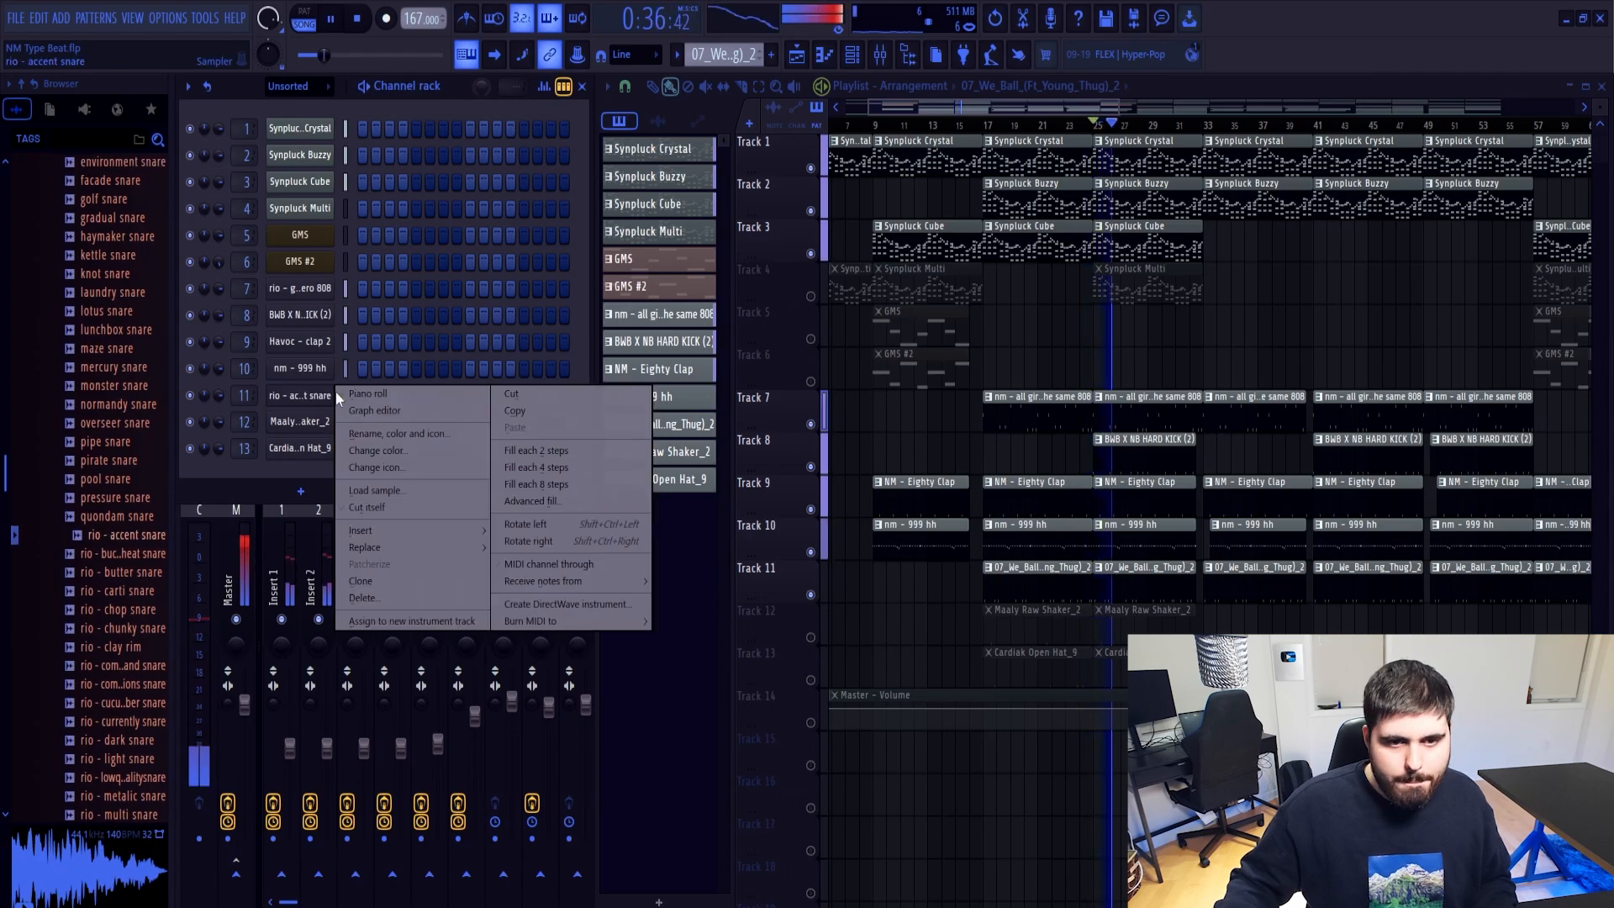
{"action": "left_click", "coordinate": [429, 394]}
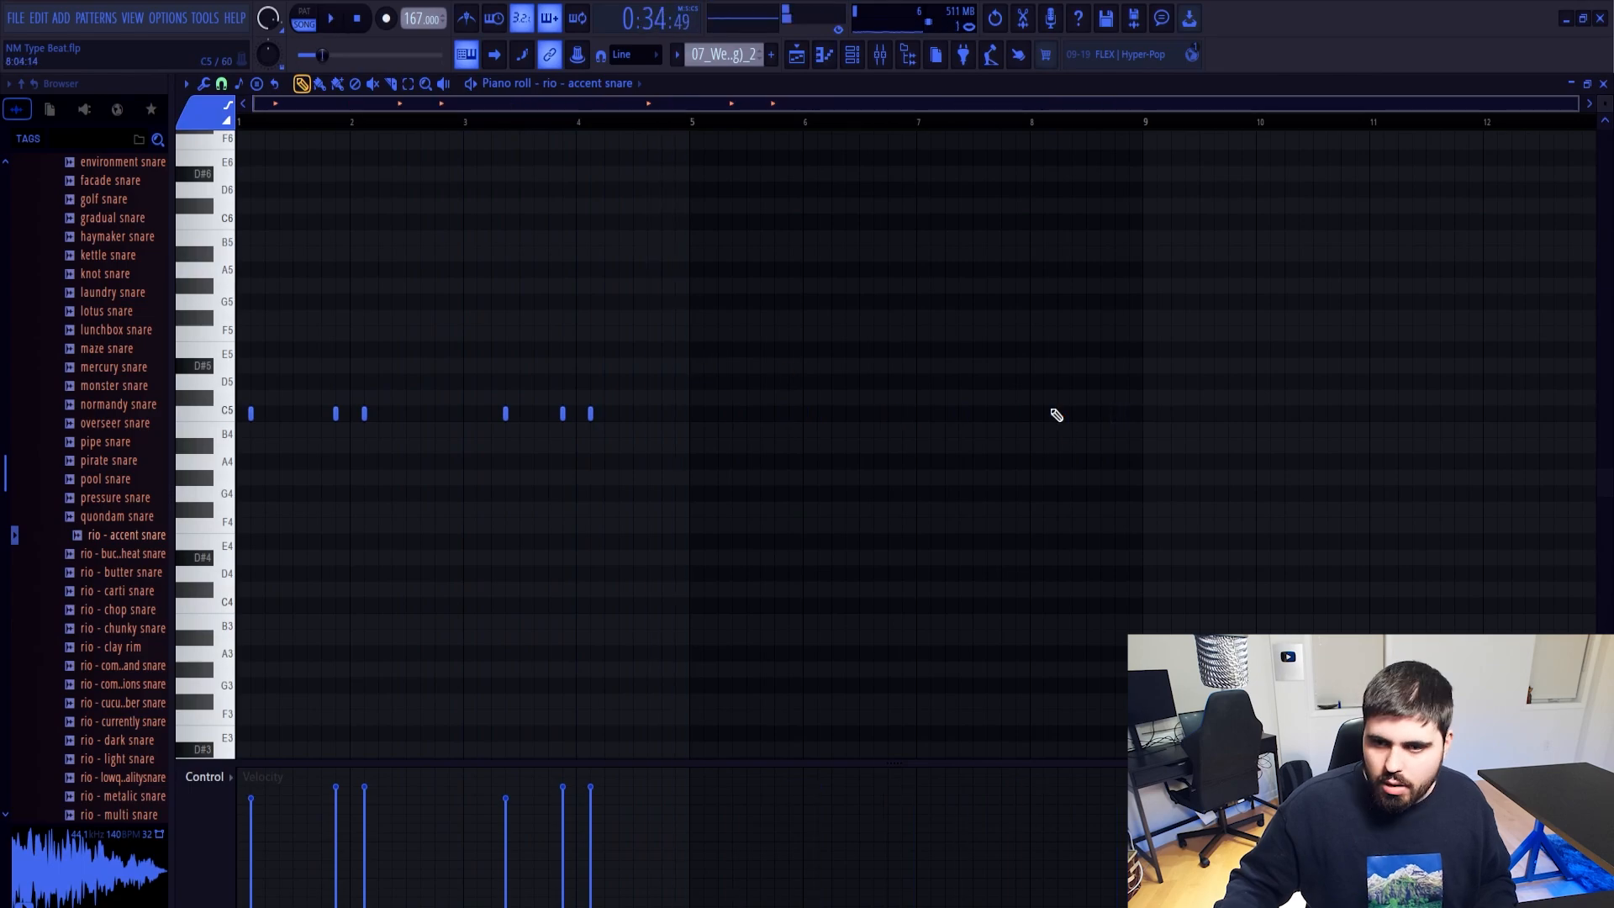
{"action": "key", "text": "ctrl+b"}
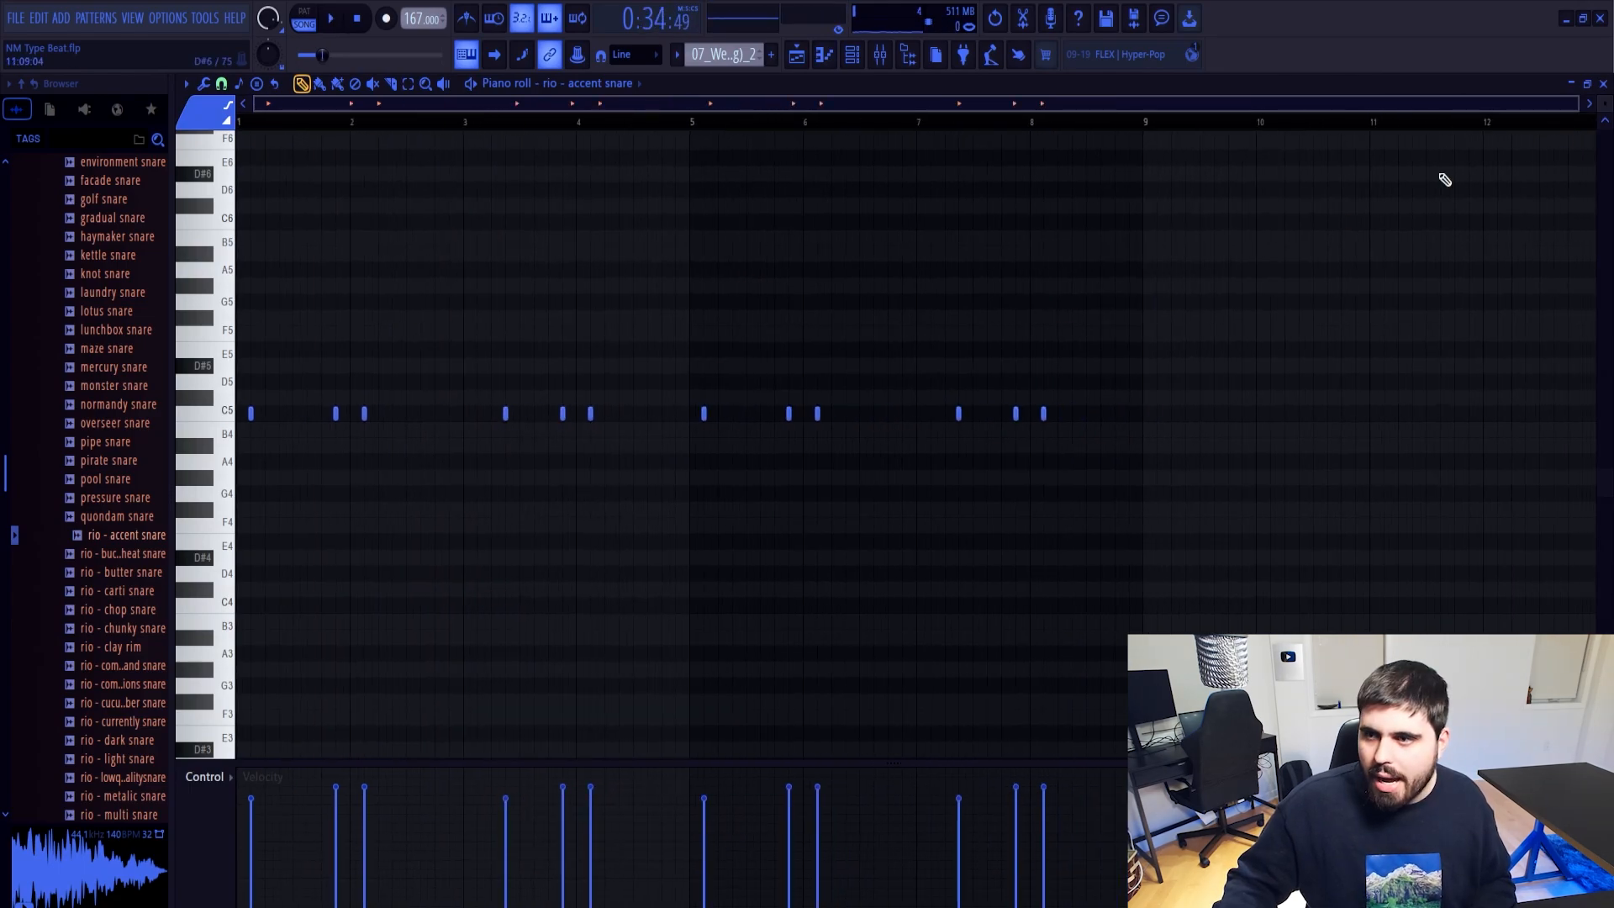
{"action": "key", "text": "space"}
{"action": "left_click", "coordinate": [1604, 85]}
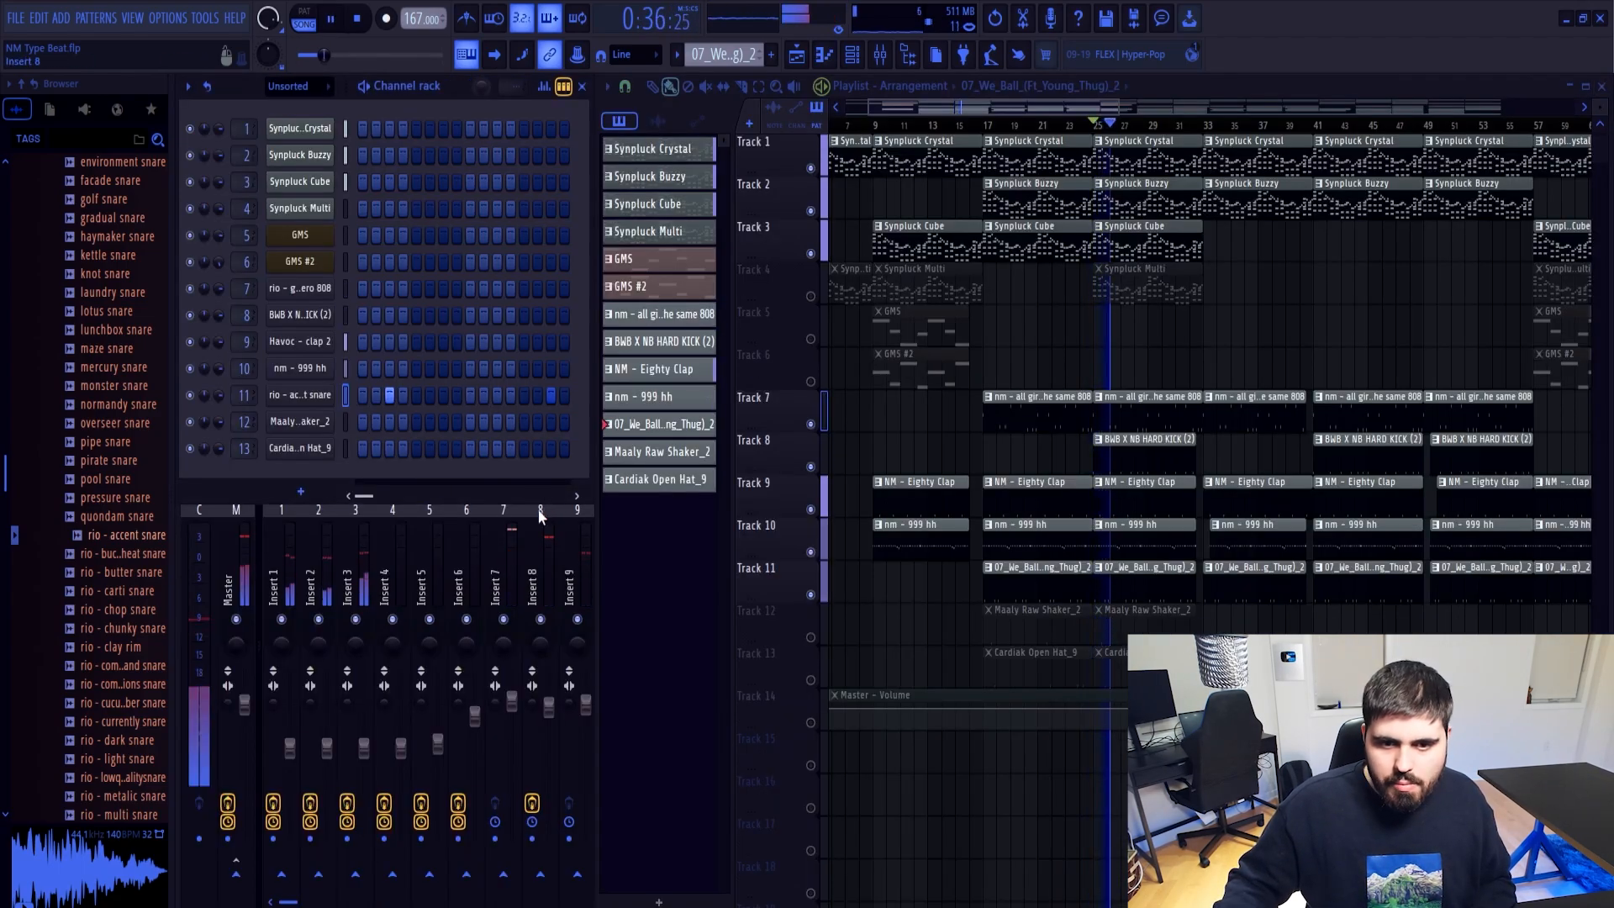
Check the clap and snare levels on Inserts 9 and 11 during playback and listen to the arrangement from bar 9
{"action": "left_click", "coordinate": [578, 530]}
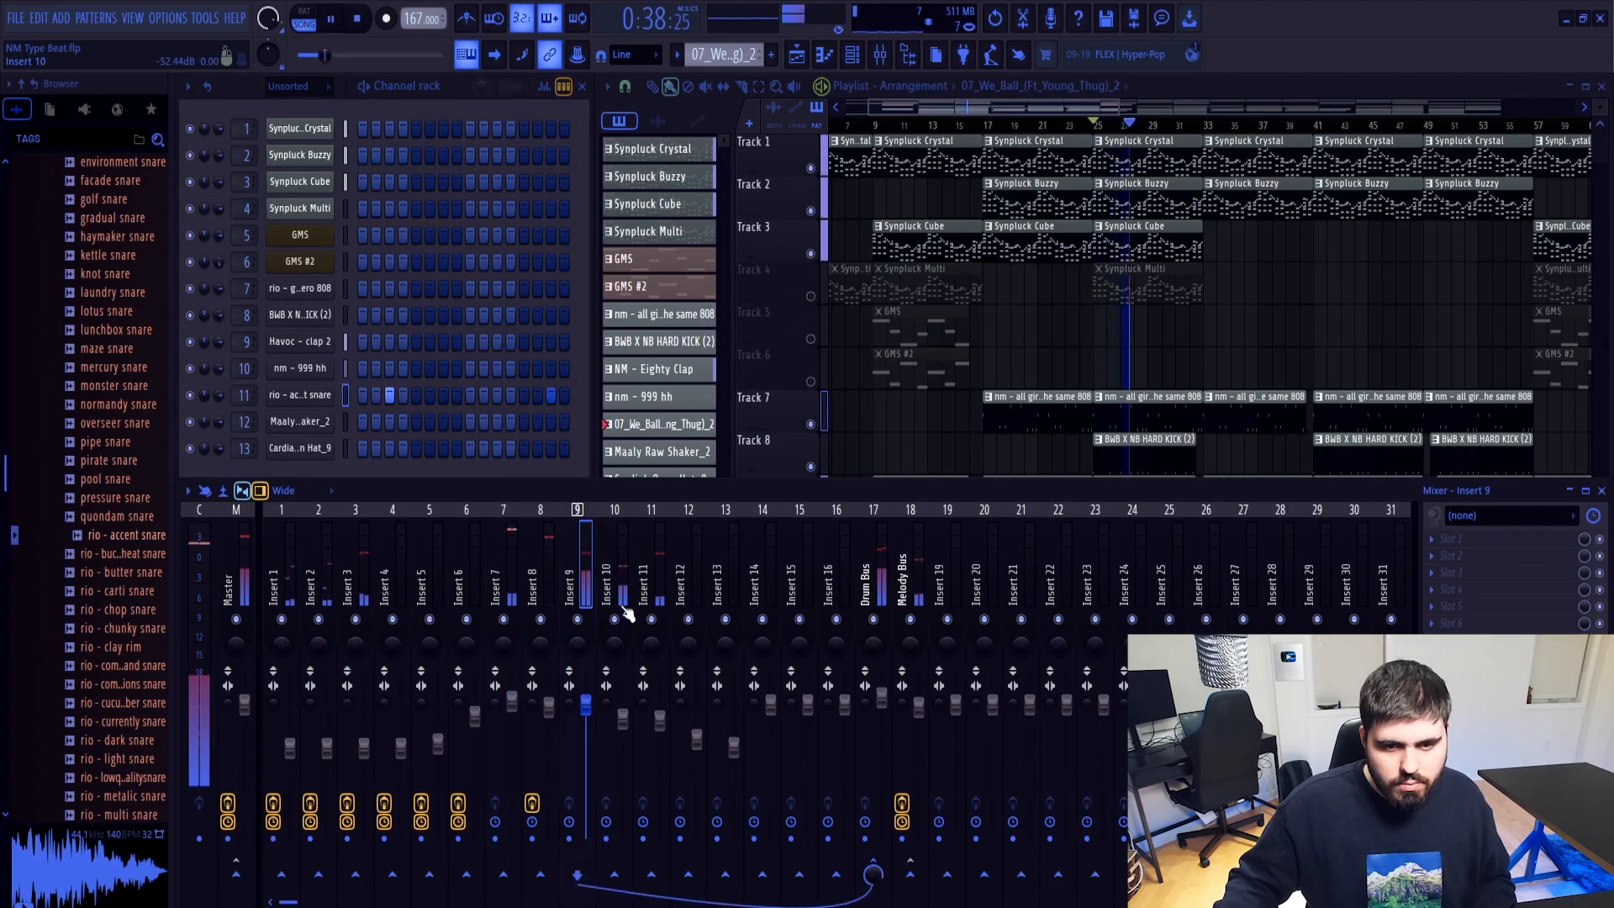
{"action": "left_click", "coordinate": [659, 593]}
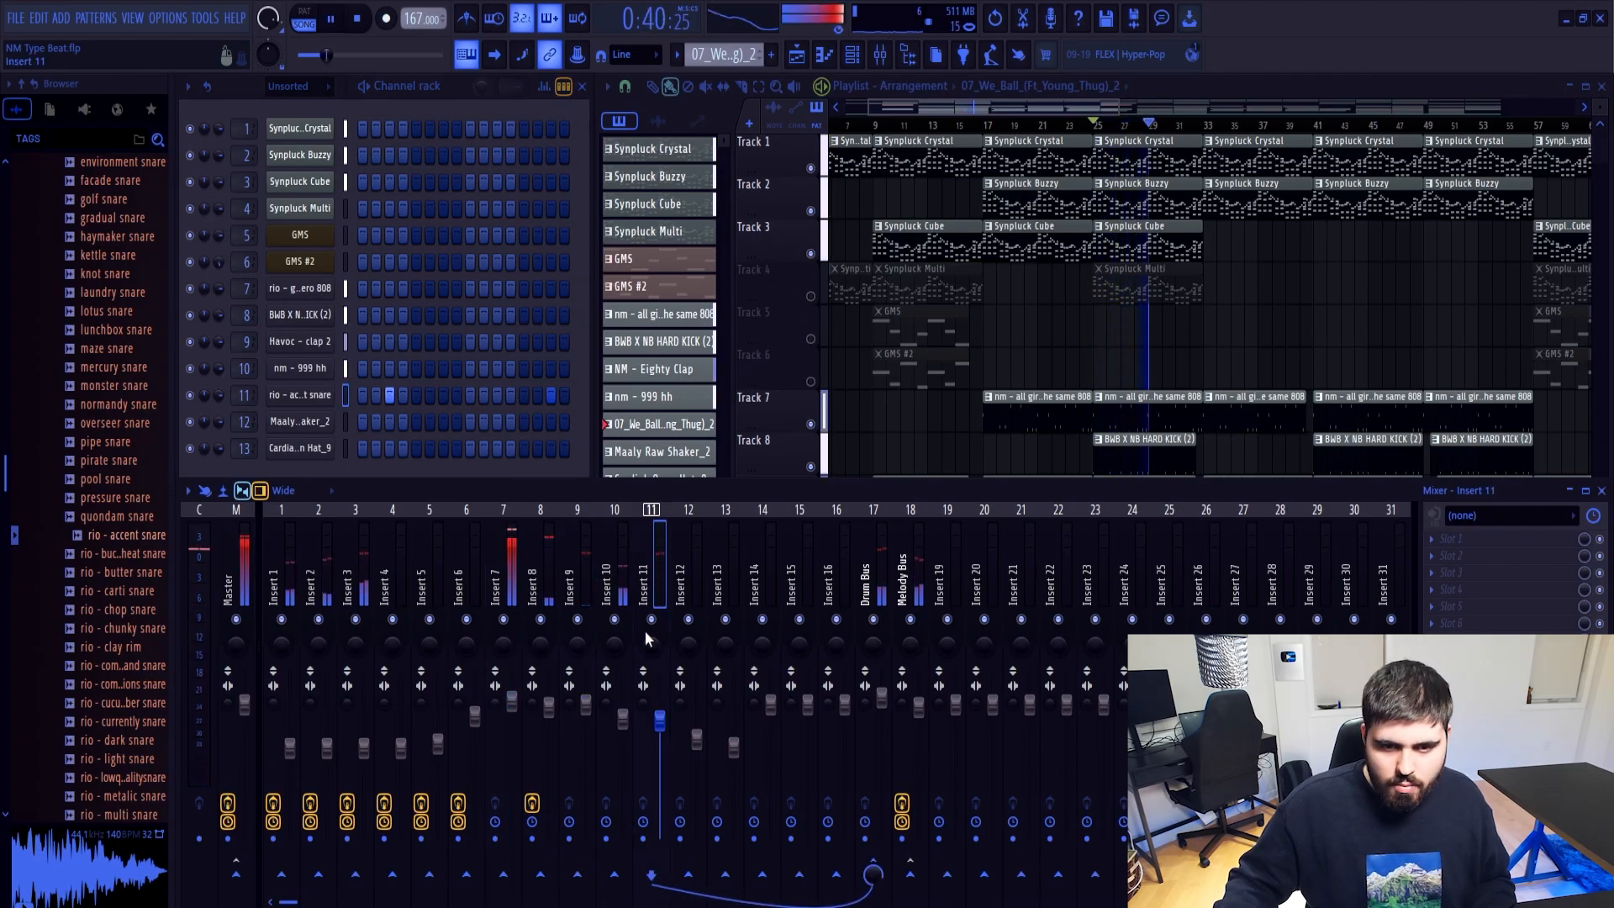
{"action": "key", "text": "space"}
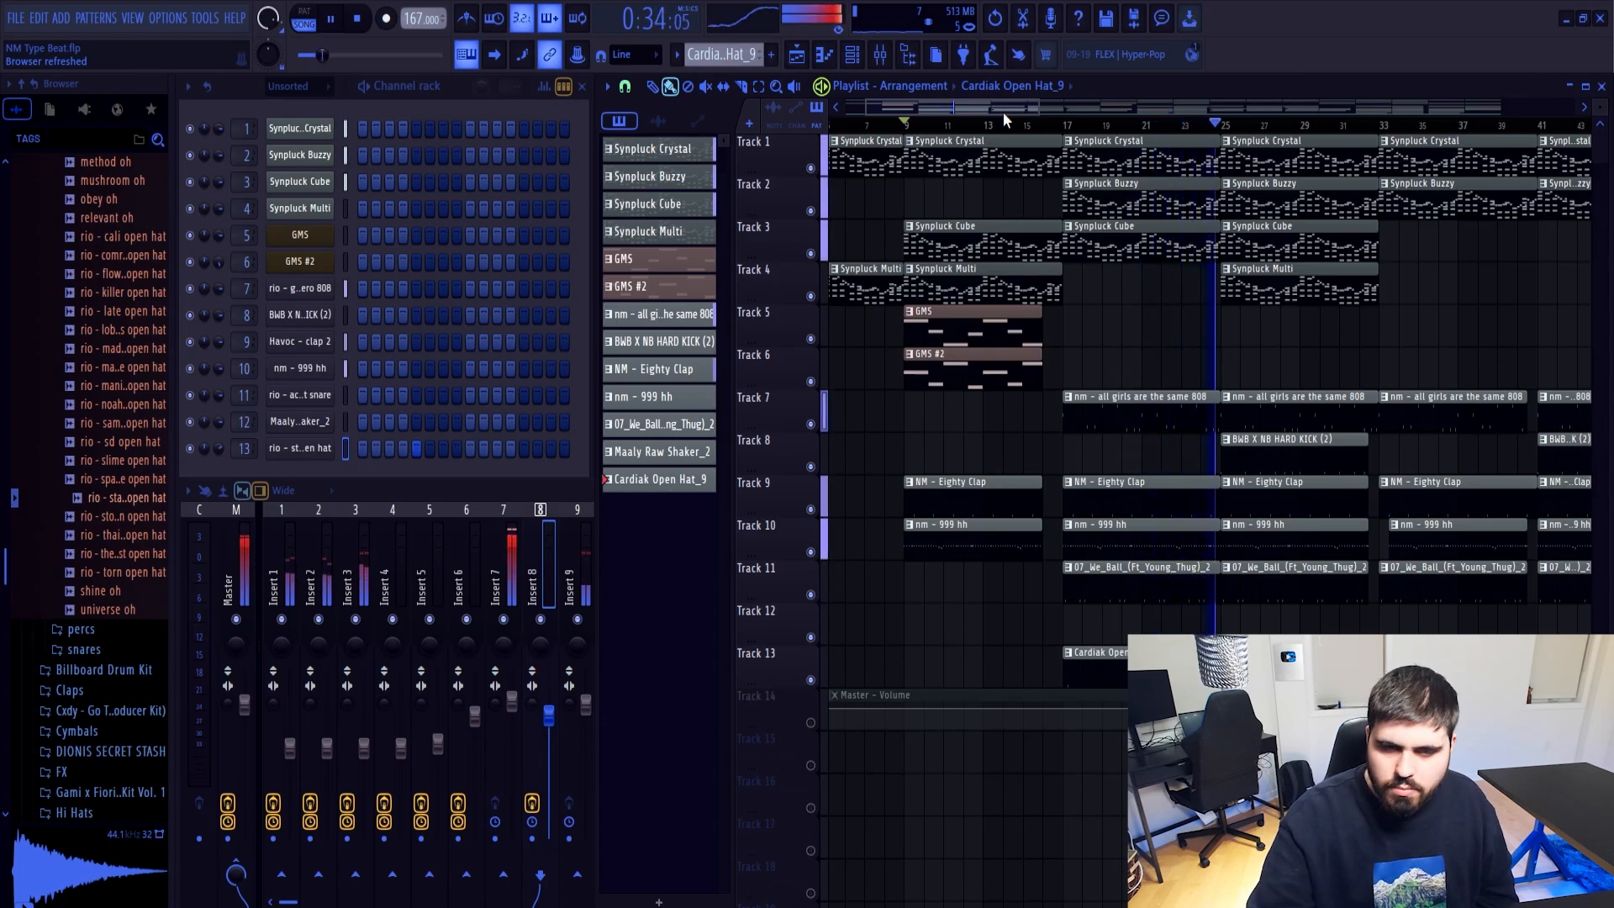
{"action": "key", "text": "space"}
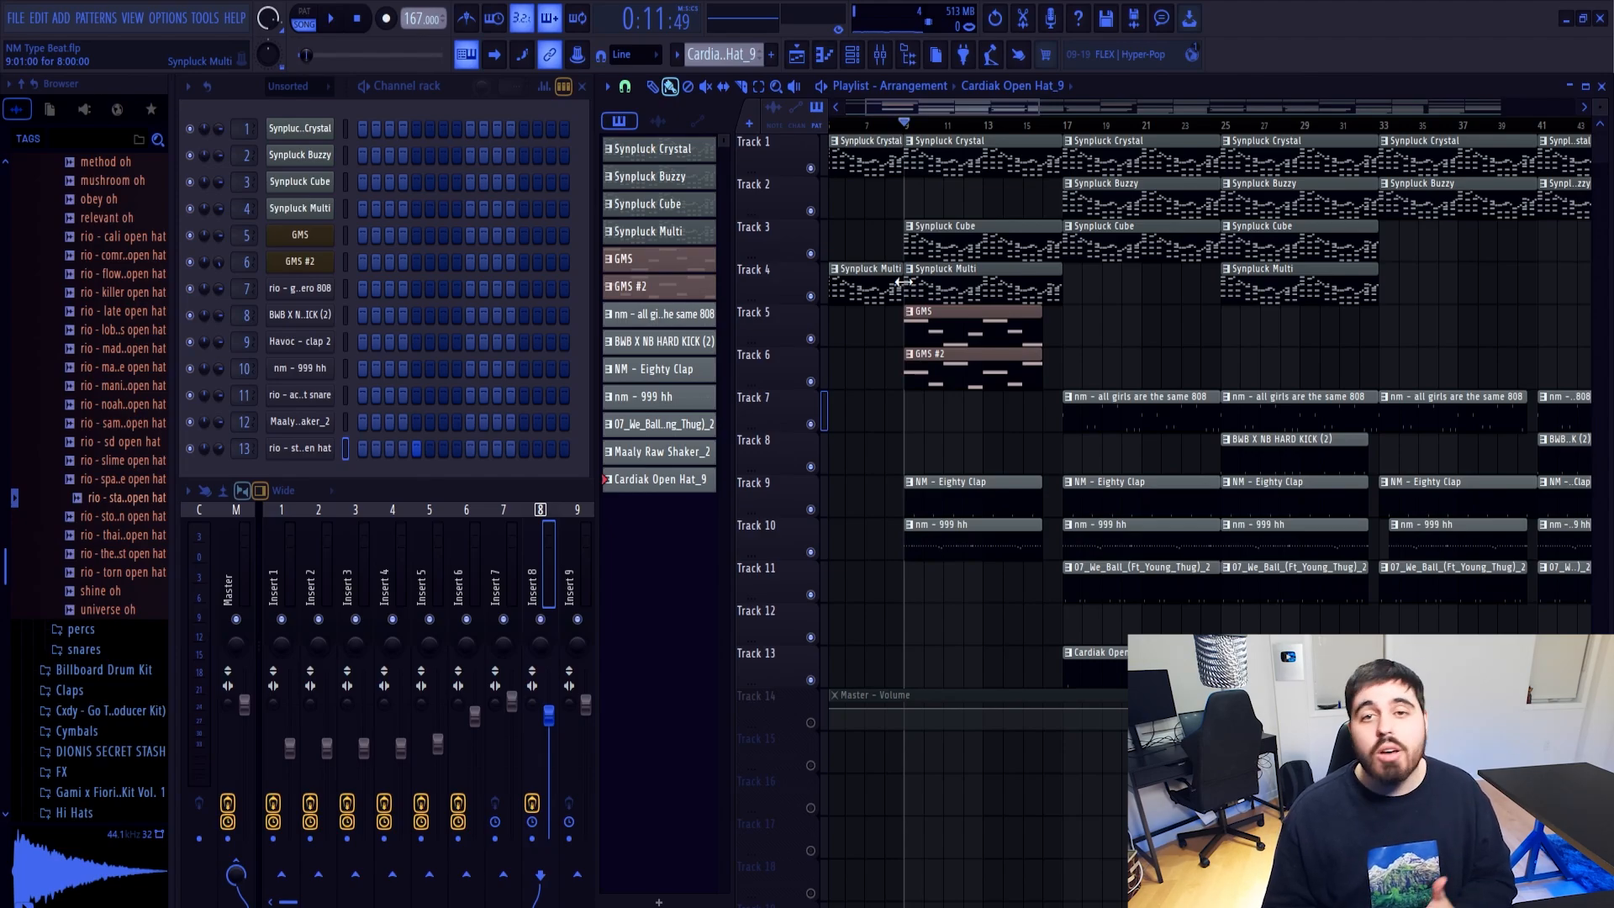